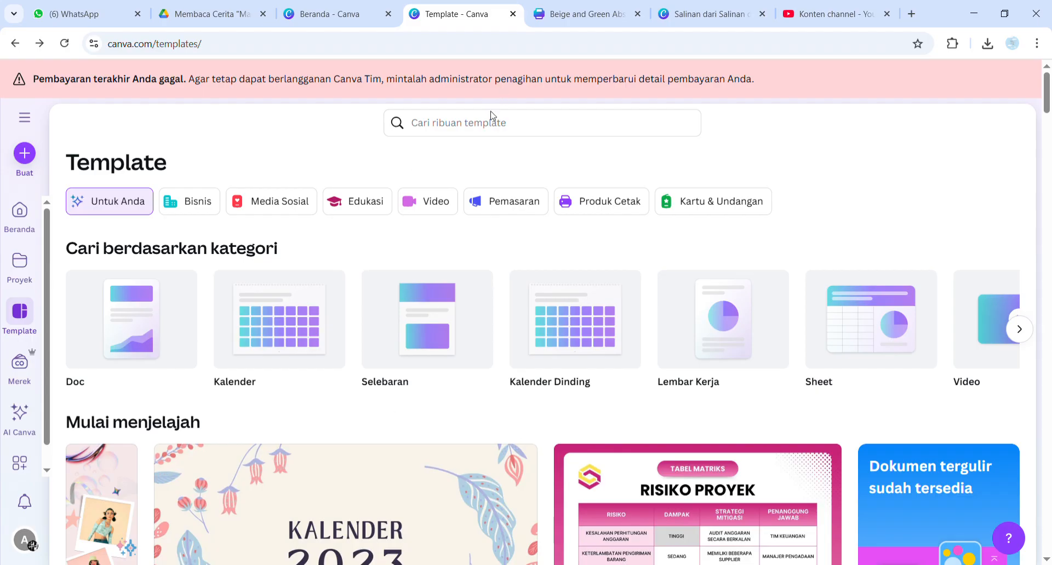
# - Search the Canva templates for "kalender duduk"
pyautogui.click(491, 129)
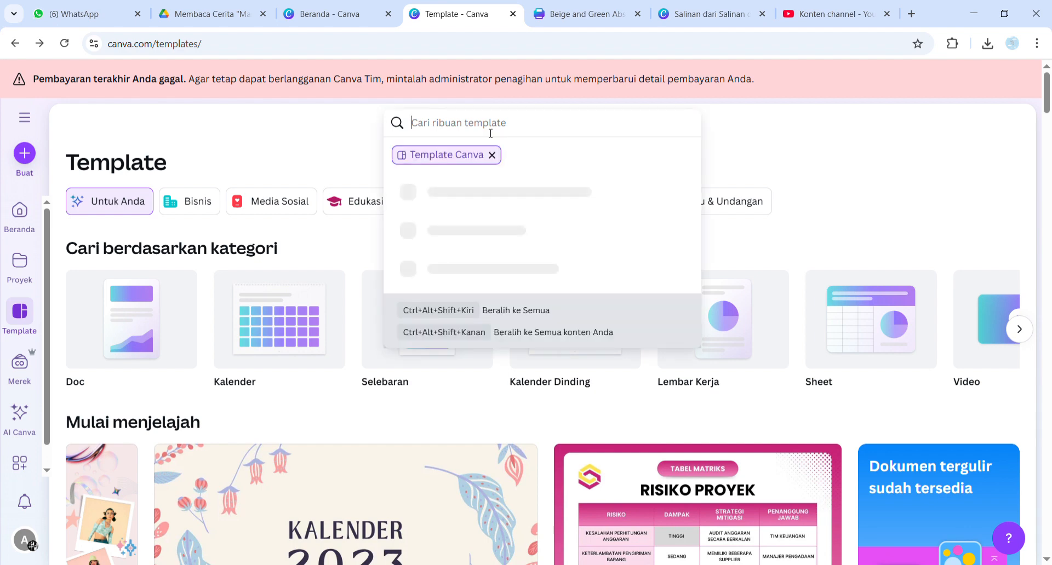
pyautogui.write('kalender duduk')
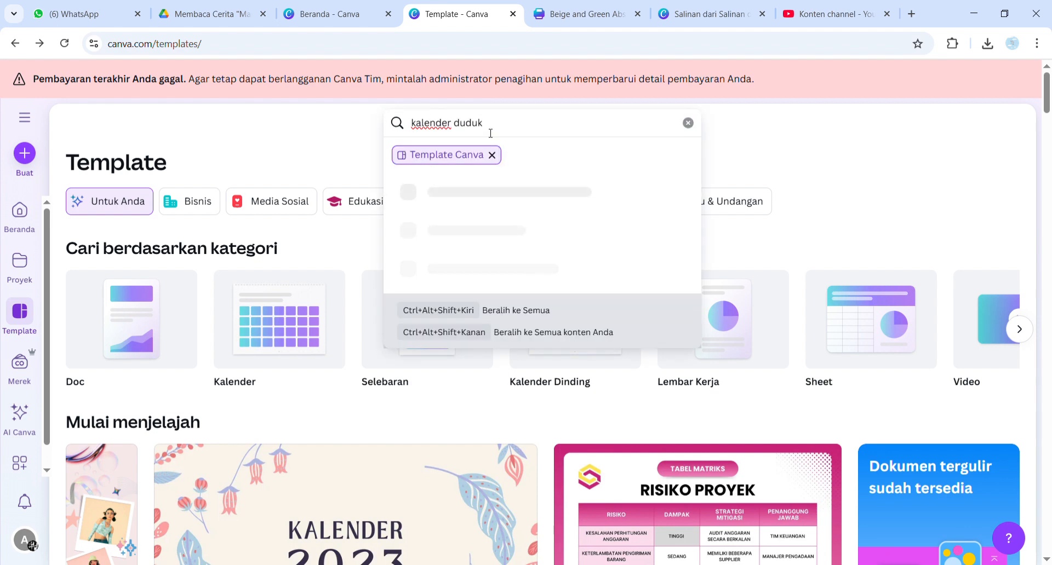
pyautogui.press('Return')
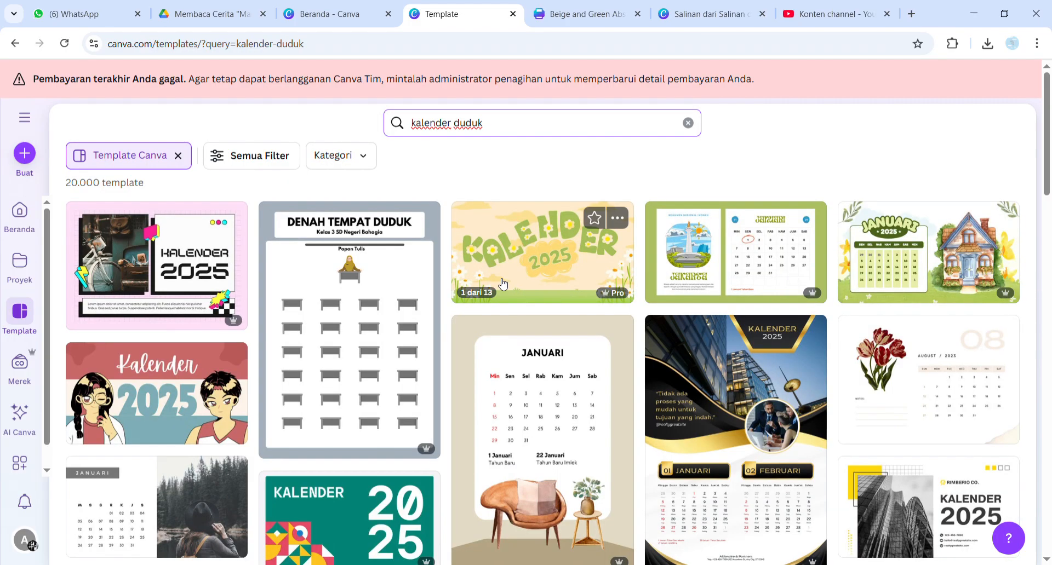
# - Browse the "kalender duduk" template results for a suitable calendar design
pyautogui.scroll(-3, 897, 298)
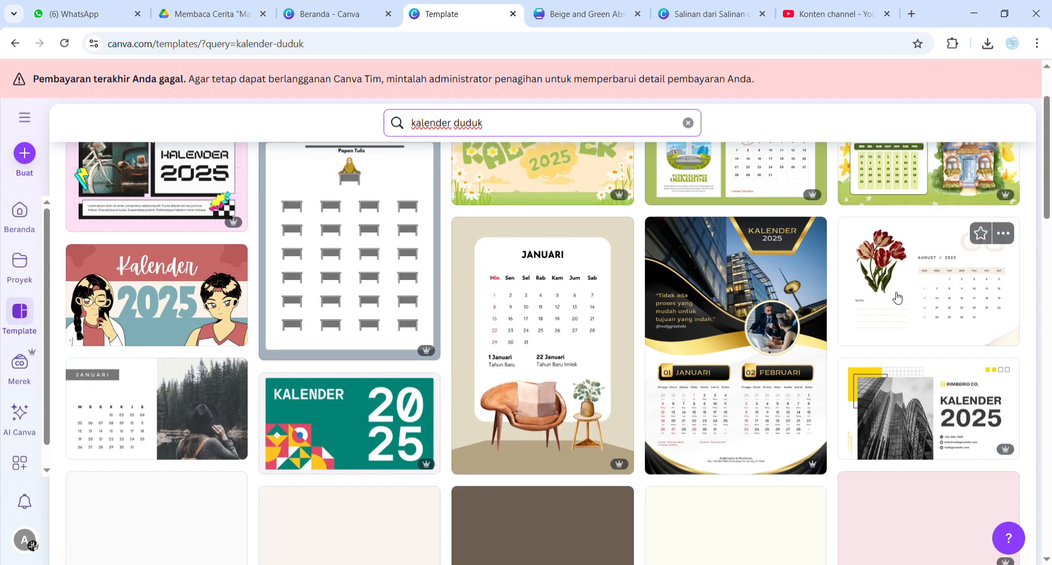
pyautogui.scroll(-6, 897, 298)
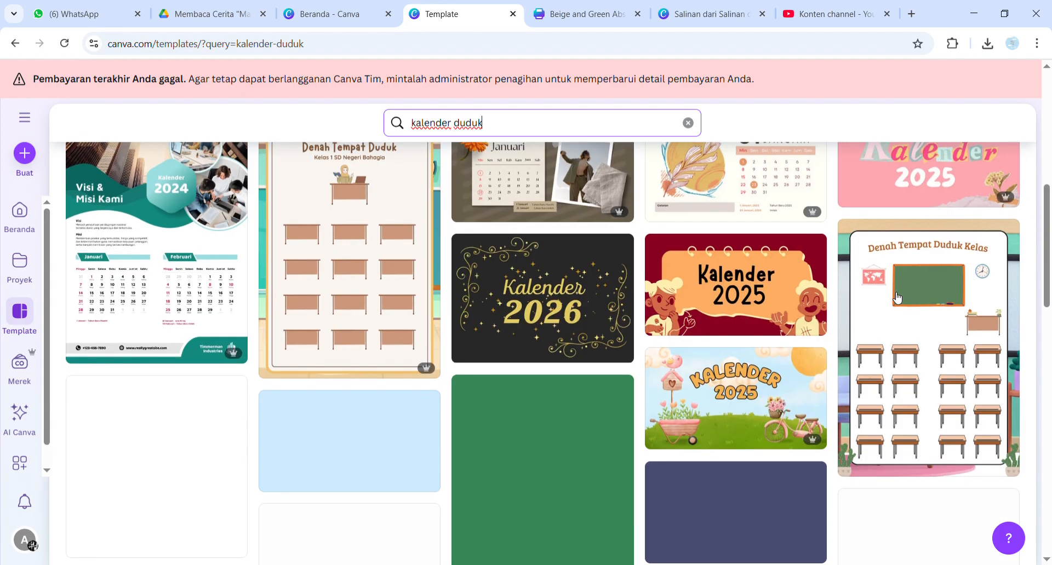
pyautogui.scroll(10, 897, 298)
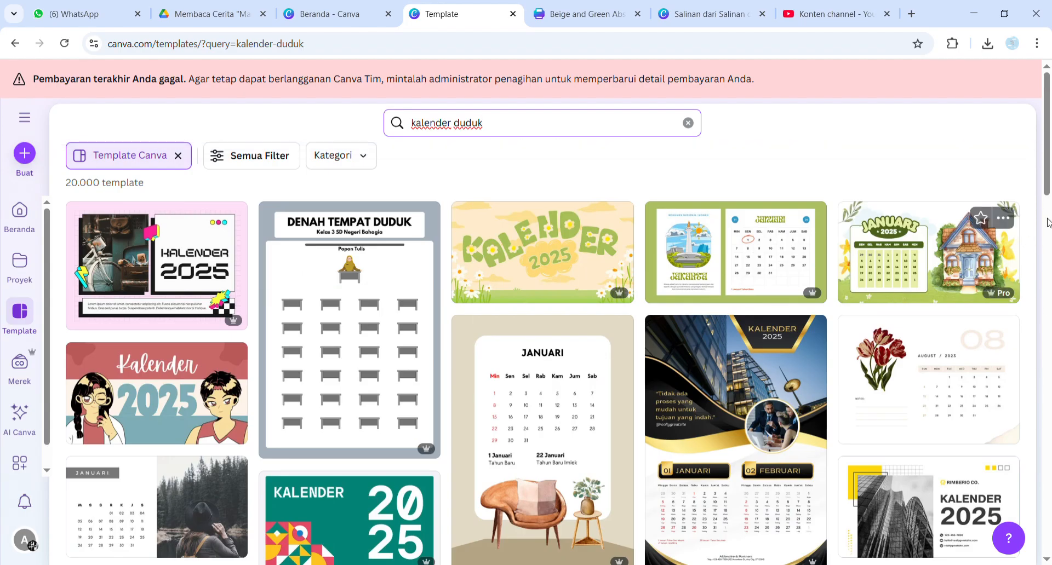
pyautogui.moveTo(1046, 181)
pyautogui.mouseDown()
pyautogui.moveTo(1049, 335)
pyautogui.moveTo(1049, 169)
pyautogui.mouseUp()
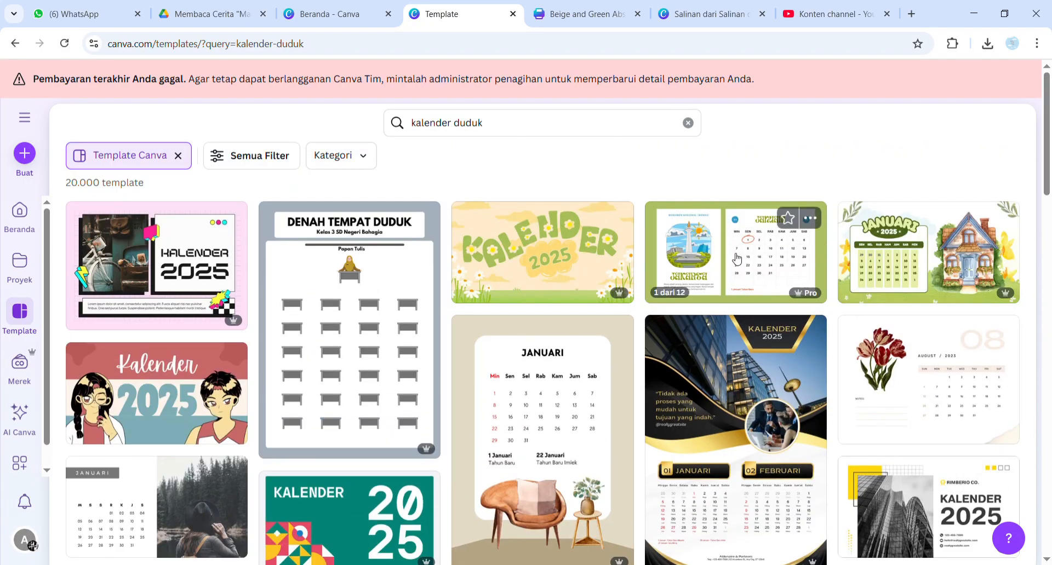
pyautogui.scroll(-2, 877, 239)
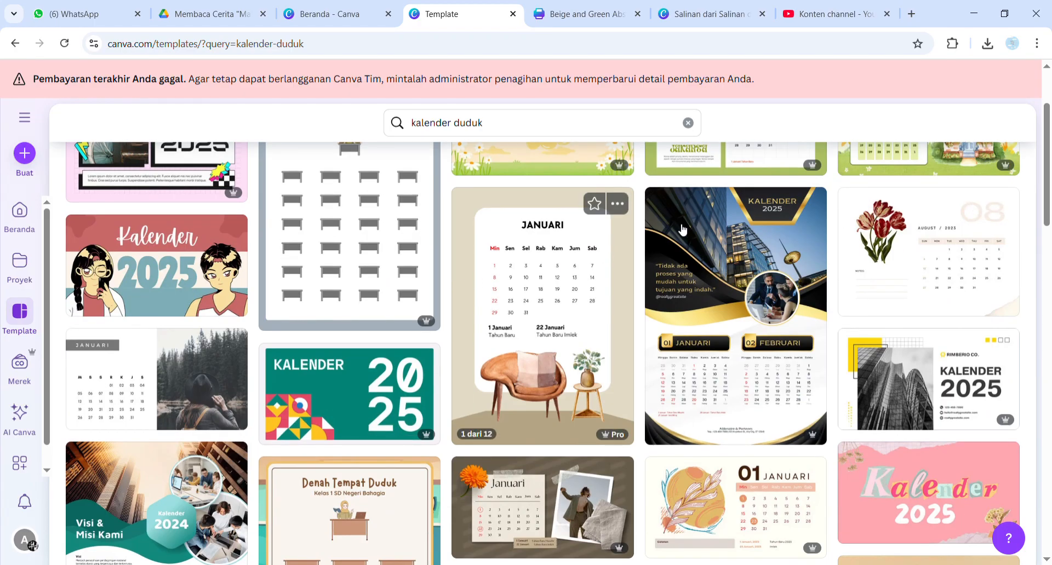
pyautogui.scroll(-3, 682, 229)
pyautogui.scroll(-6, 682, 229)
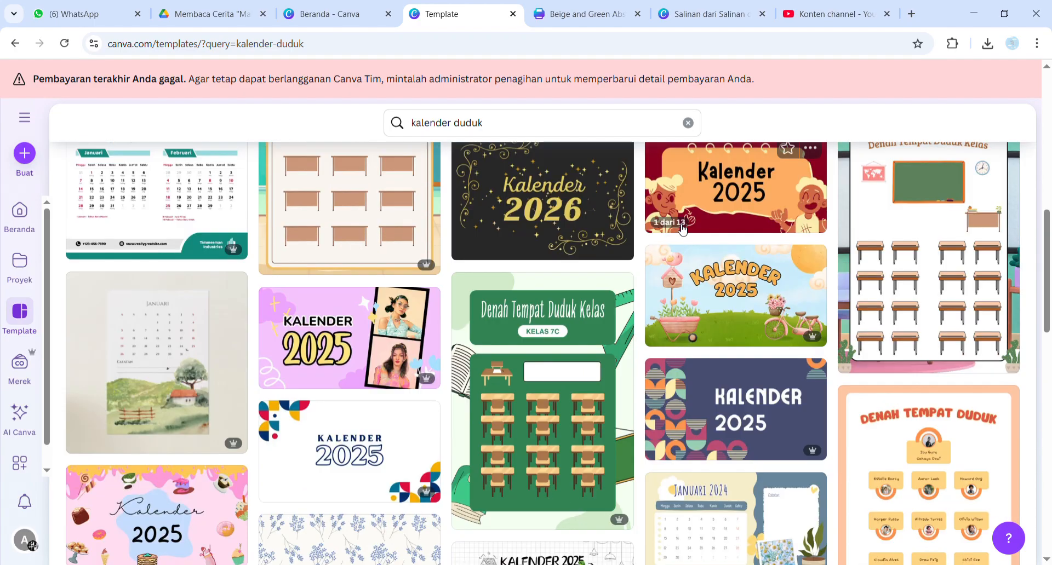
pyautogui.scroll(-4, 682, 229)
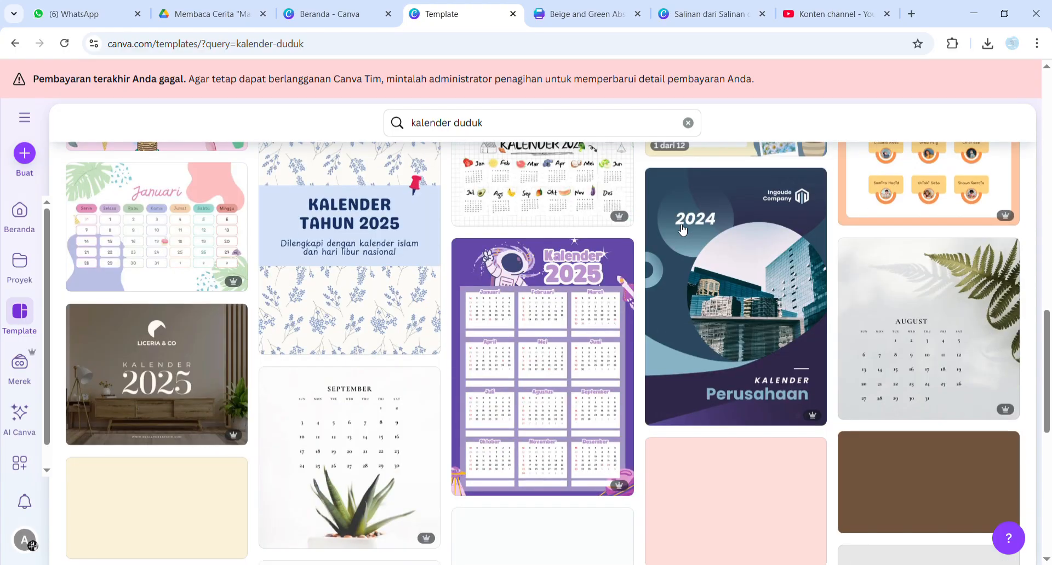
pyautogui.scroll(-6, 682, 229)
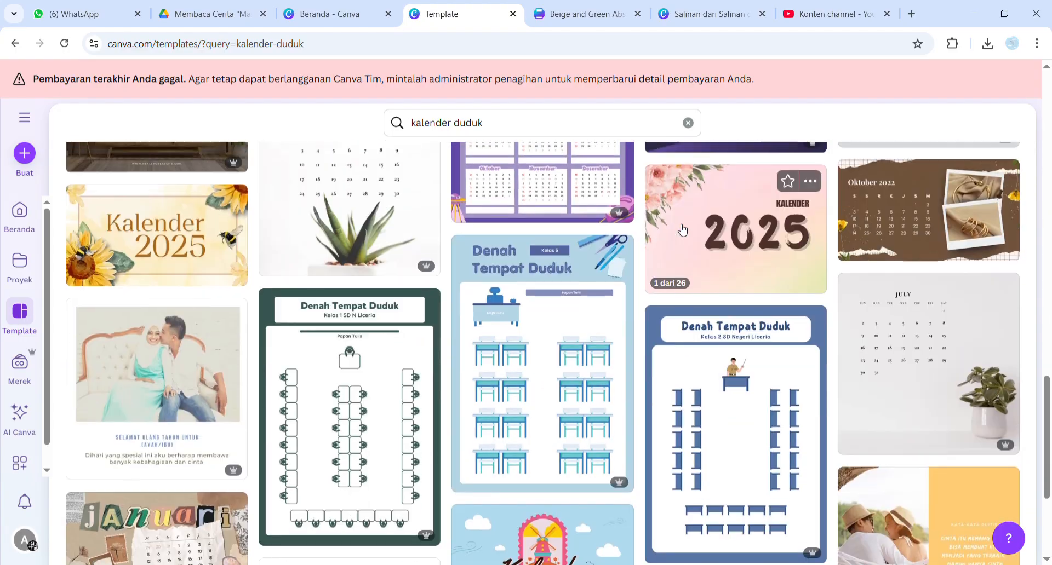
pyautogui.scroll(-1, 682, 229)
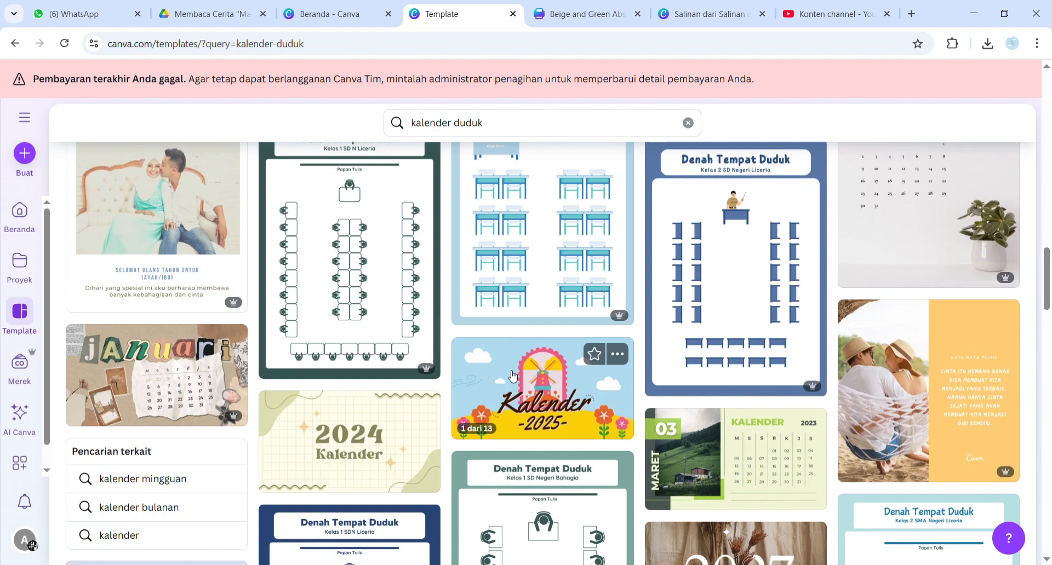
# - Preview the Warna-Warni Ilustrasi Kreatif Kalender Tahun 2025 template, look through its similar templates, and close the preview
pyautogui.click(513, 376)
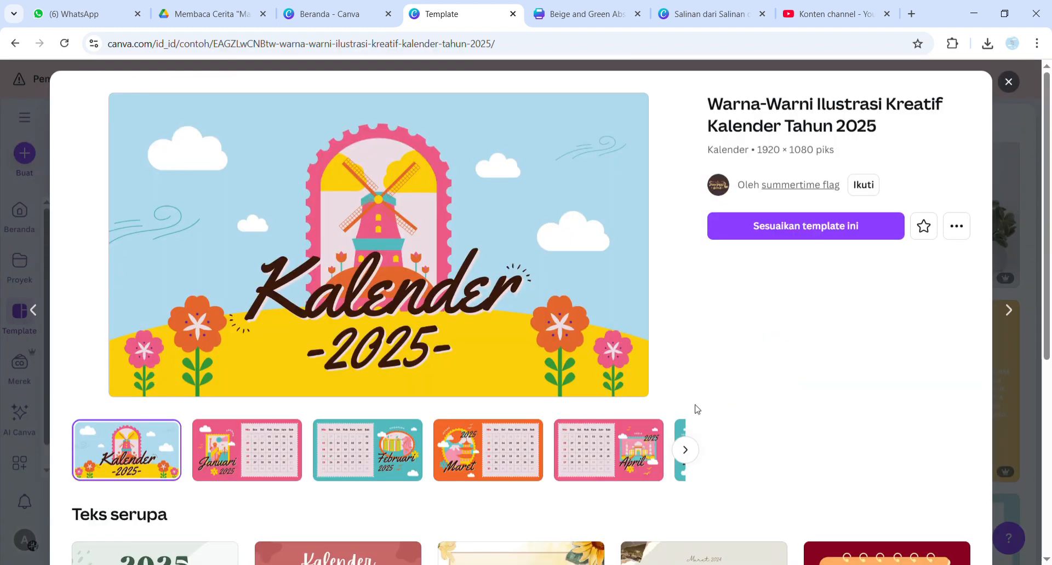
pyautogui.scroll(-2, 697, 410)
pyautogui.scroll(-3, 699, 410)
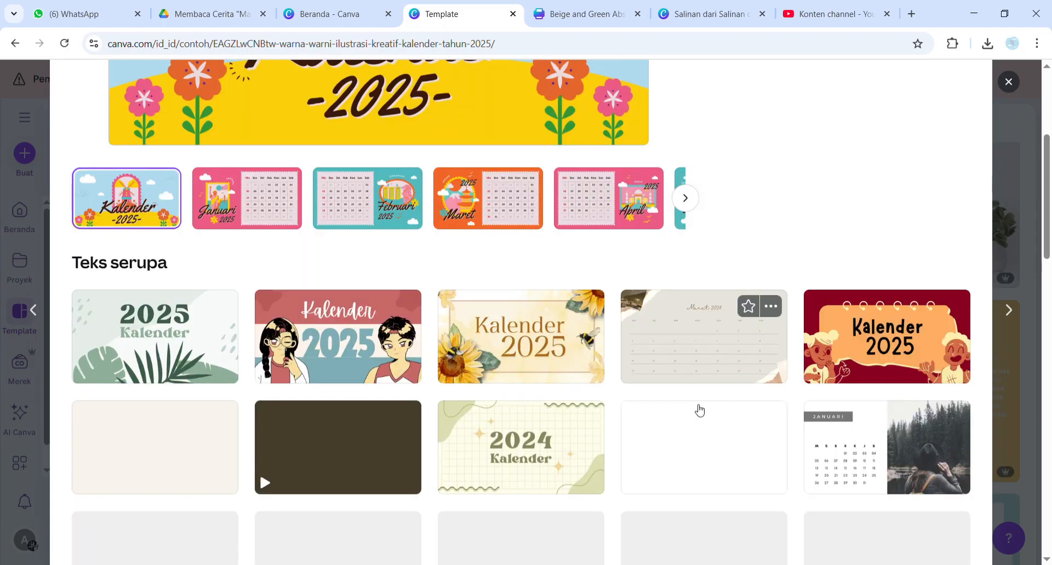
pyautogui.scroll(-3, 699, 411)
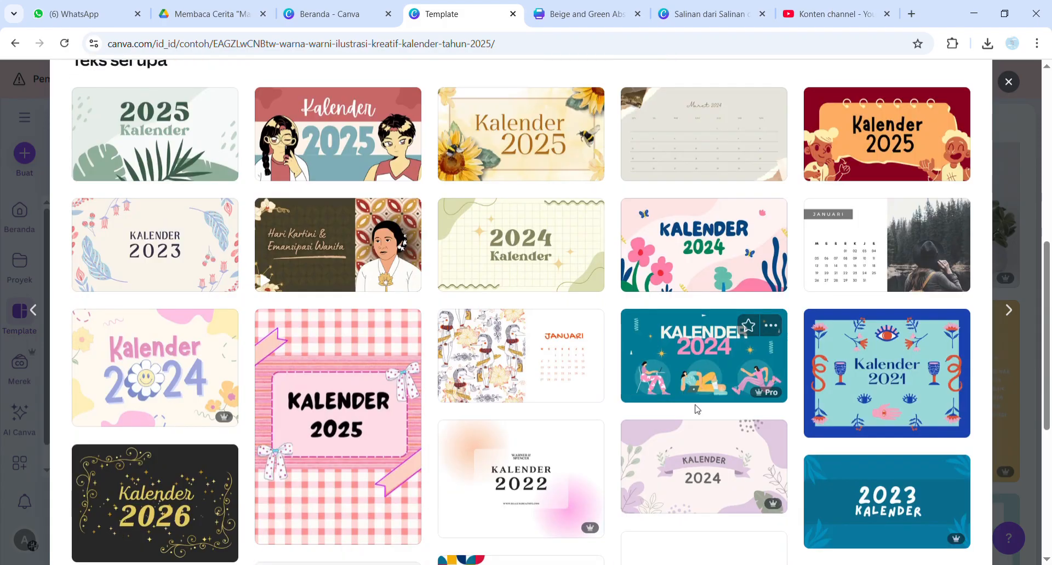
pyautogui.scroll(-3, 697, 409)
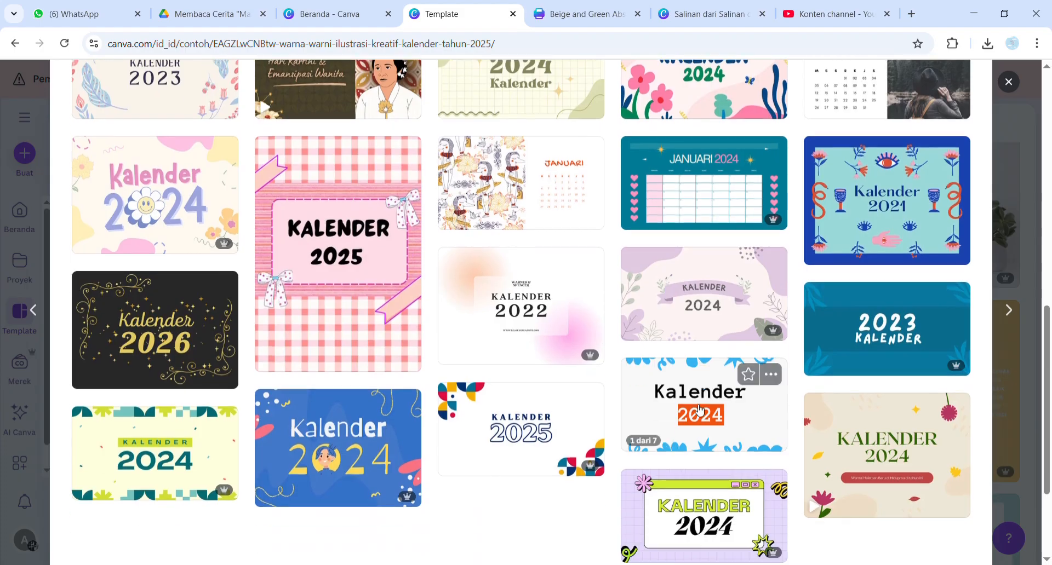
pyautogui.scroll(-3, 699, 410)
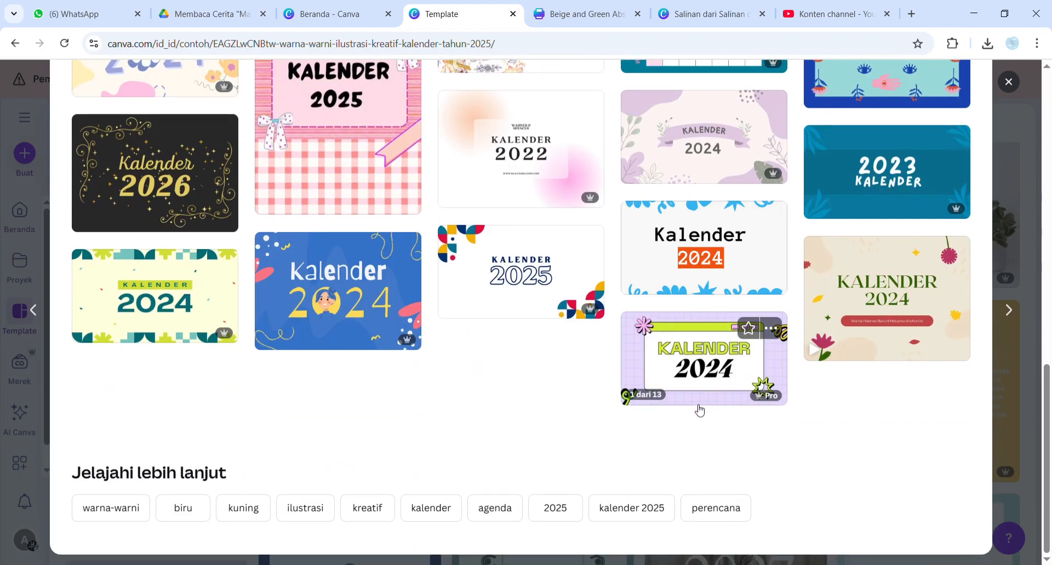
pyautogui.scroll(3, 699, 411)
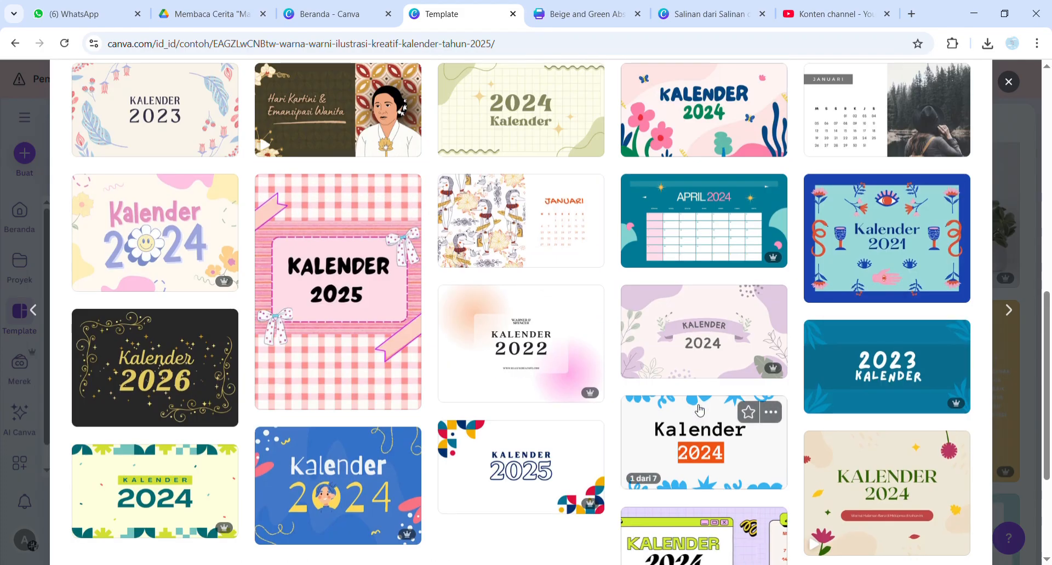
pyautogui.scroll(-2, 696, 409)
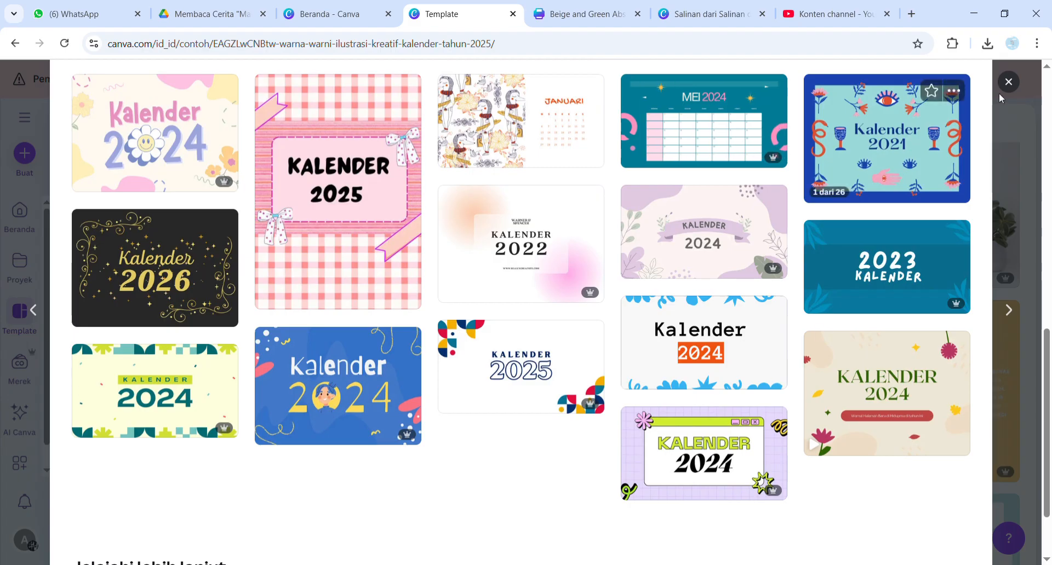
pyautogui.scroll(5, 867, 230)
pyautogui.scroll(8, 864, 228)
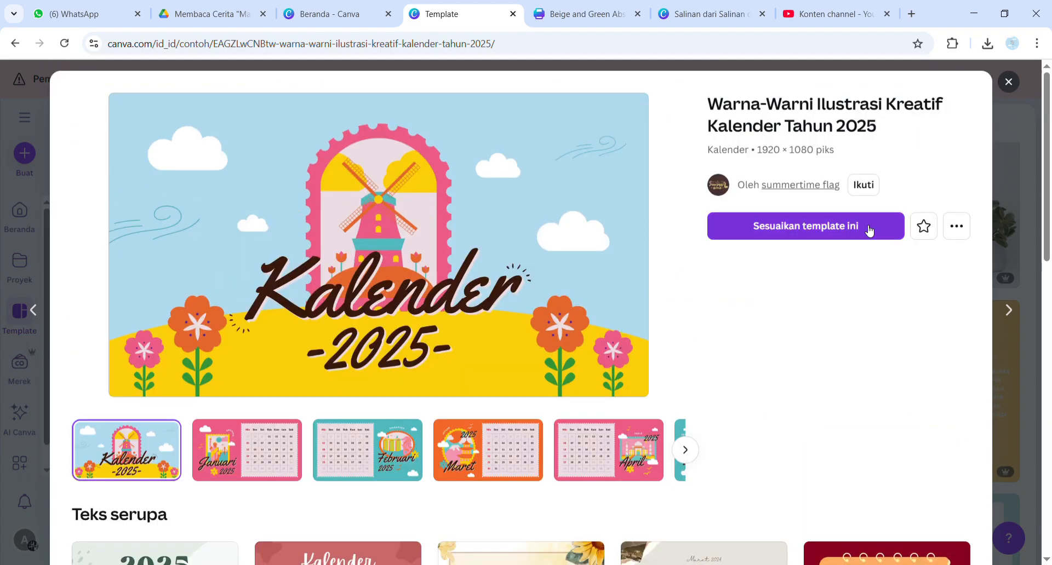
pyautogui.click(1017, 188)
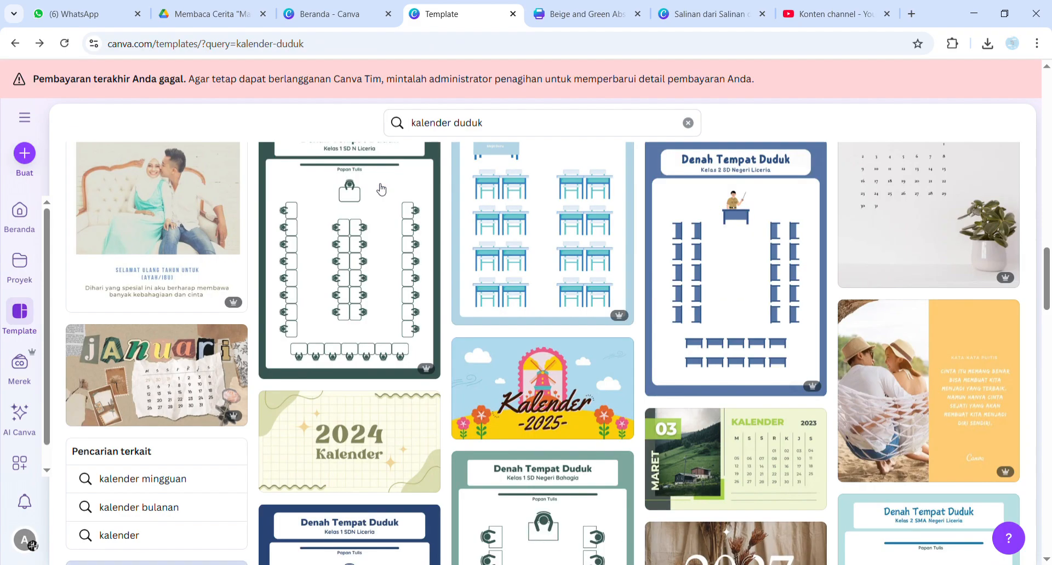
# - Switch to the already open Beige and Green Abstract Floral 2023 Wall Calendar design
pyautogui.click(683, 20)
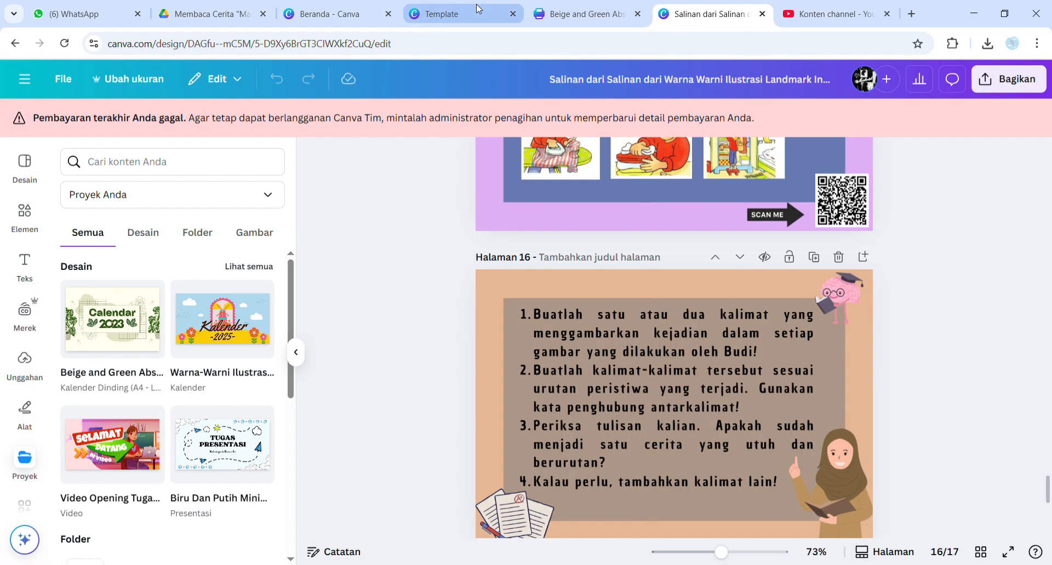
pyautogui.click(477, 8)
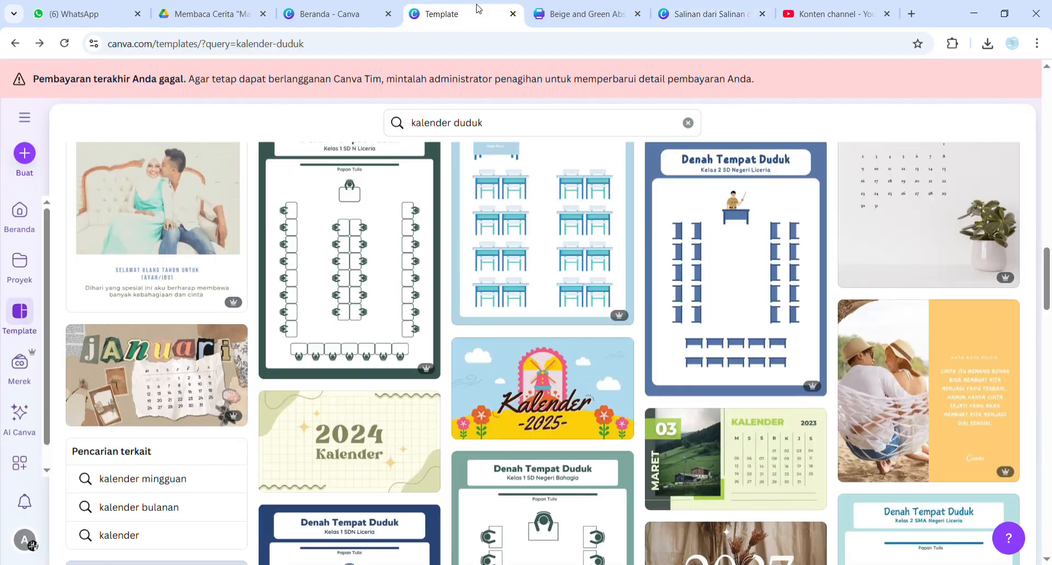
pyautogui.click(377, 16)
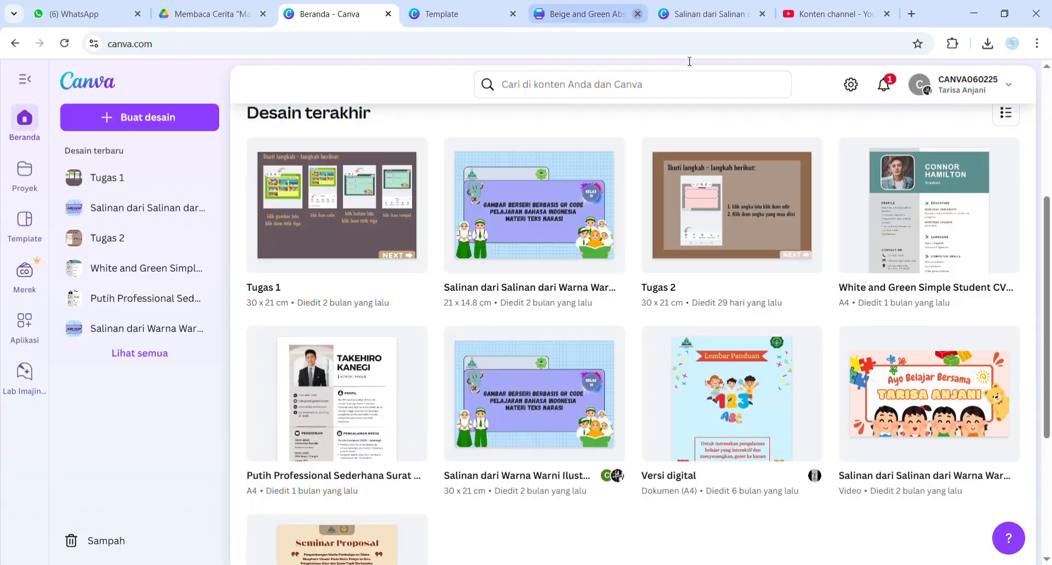
pyautogui.click(613, 15)
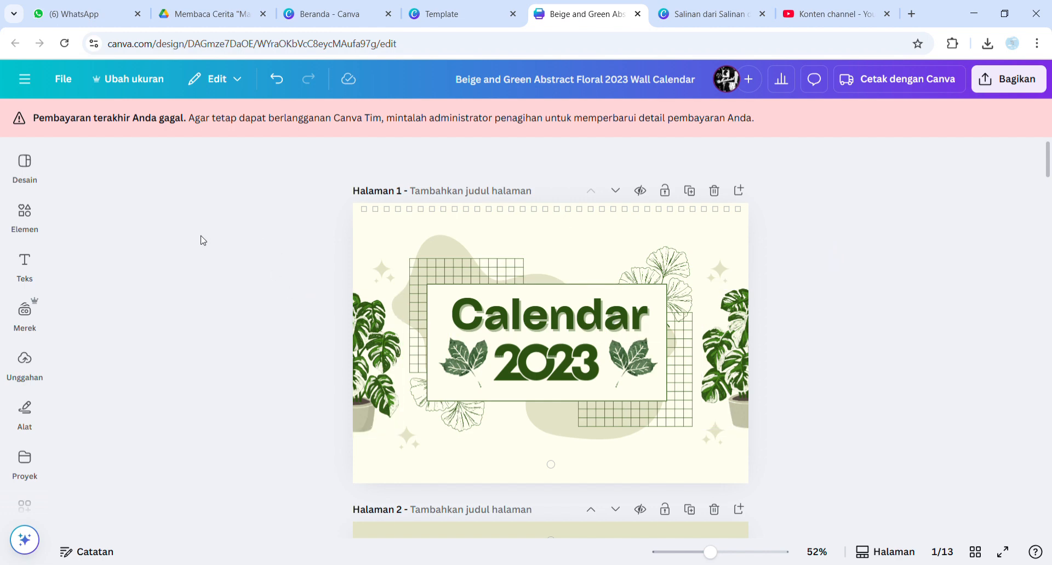
# - Show the wall calendar templates available inside the editor and look through them
pyautogui.click(32, 166)
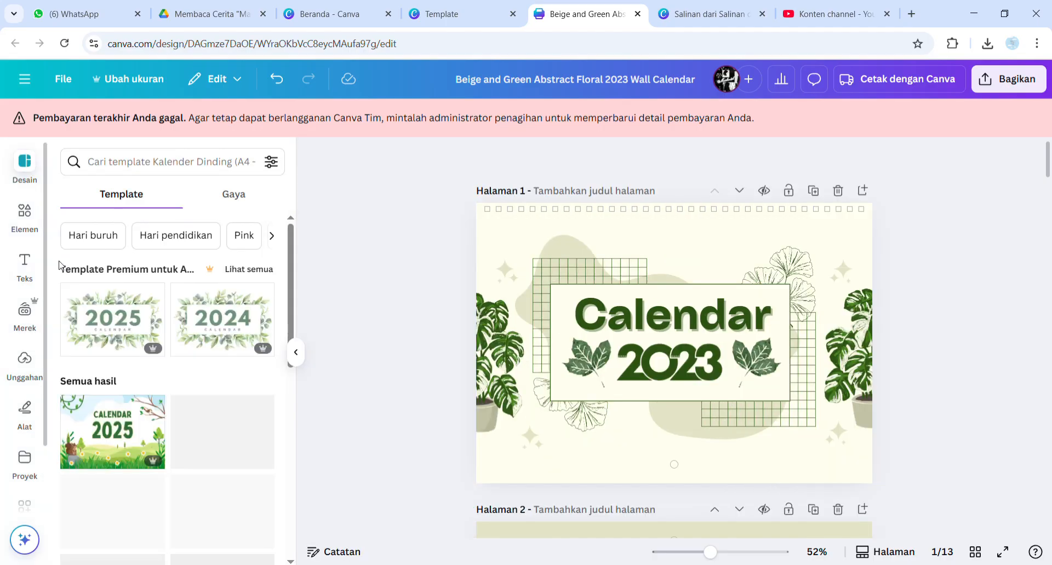
pyautogui.scroll(-3, 284, 334)
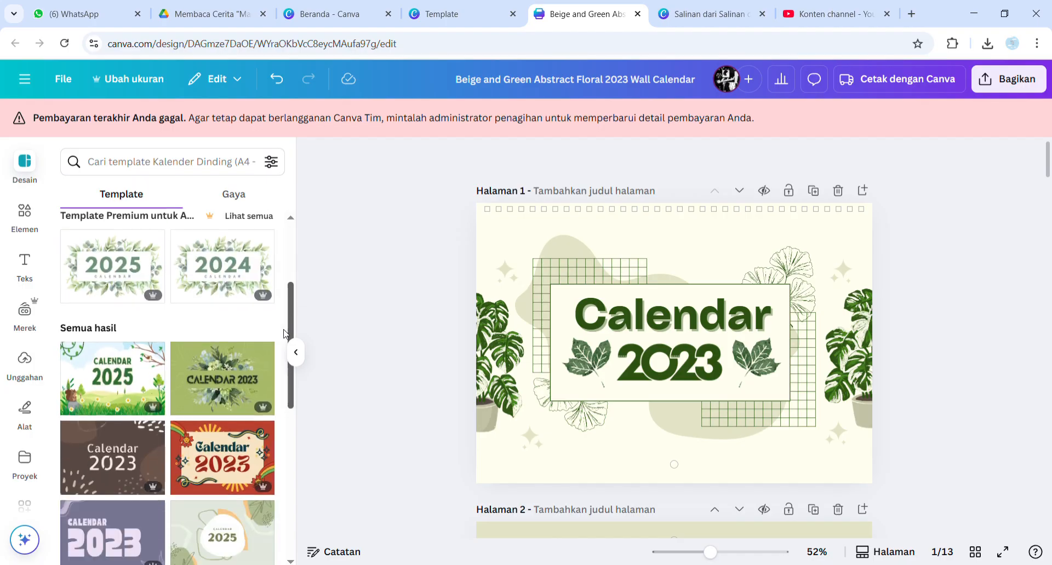
pyautogui.scroll(-5, 285, 333)
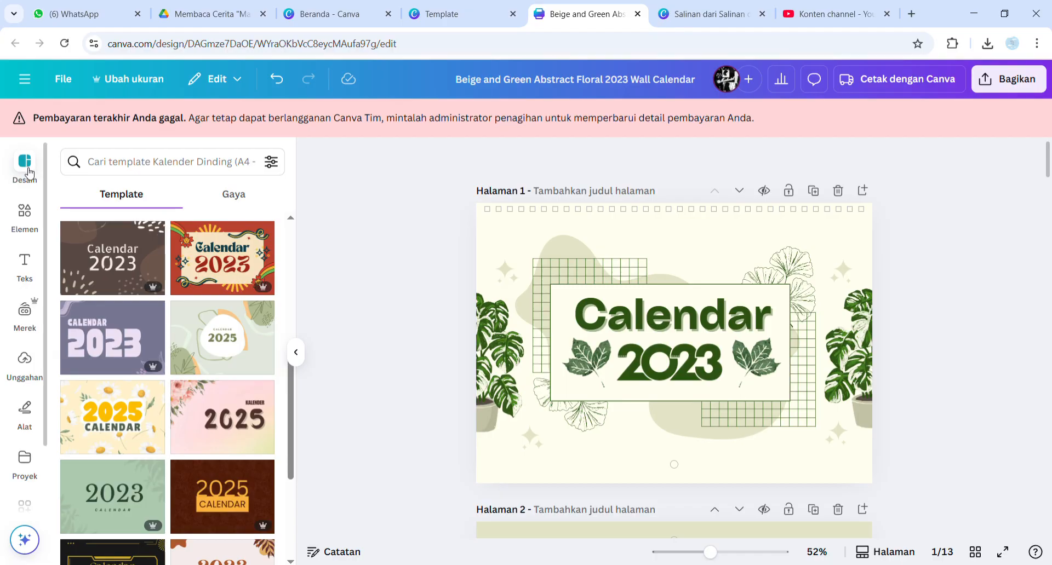
pyautogui.moveTo(289, 436); pyautogui.dragTo(294, 401)
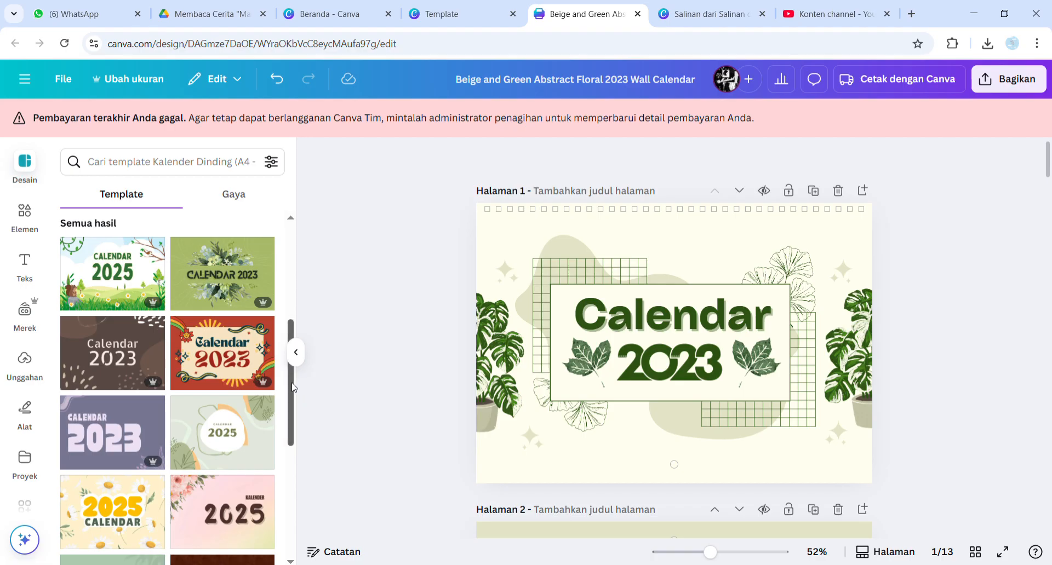
pyautogui.moveTo(291, 355); pyautogui.dragTo(289, 272)
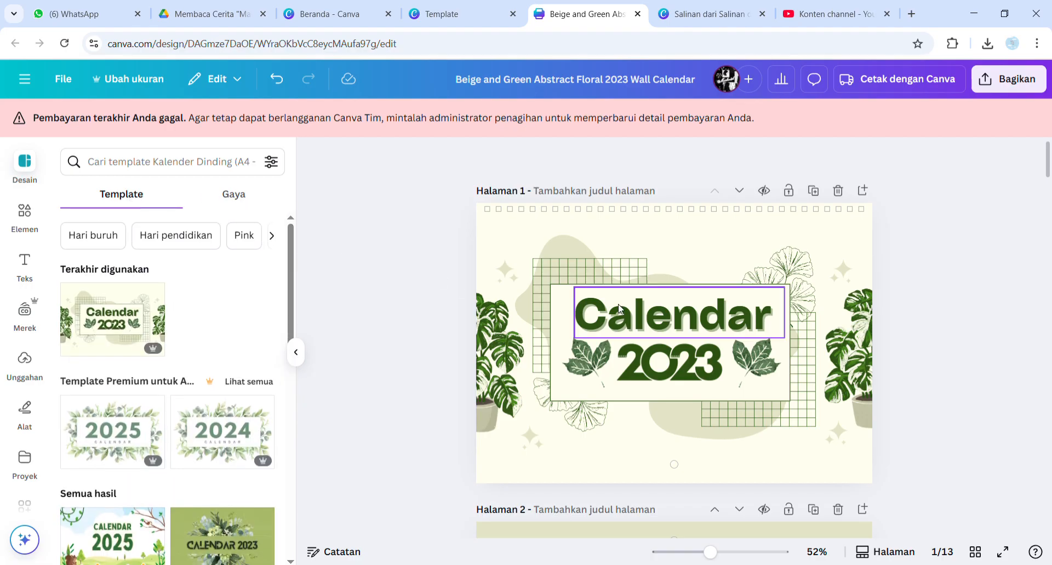
# - Replace the cover title "Calendar" with "kalender"
pyautogui.click(679, 338)
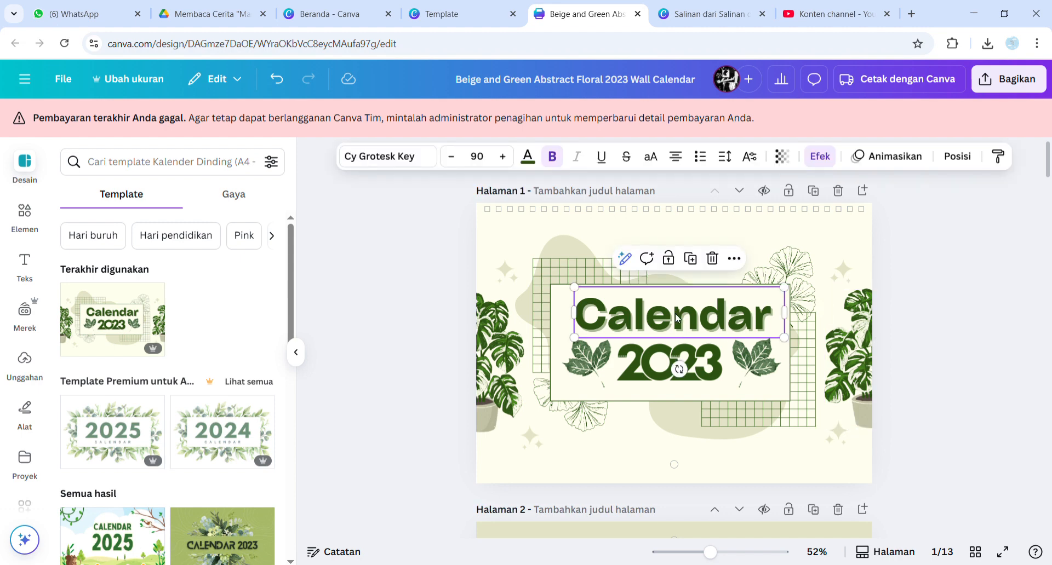
pyautogui.doubleClick(680, 320)
pyautogui.click(677, 322)
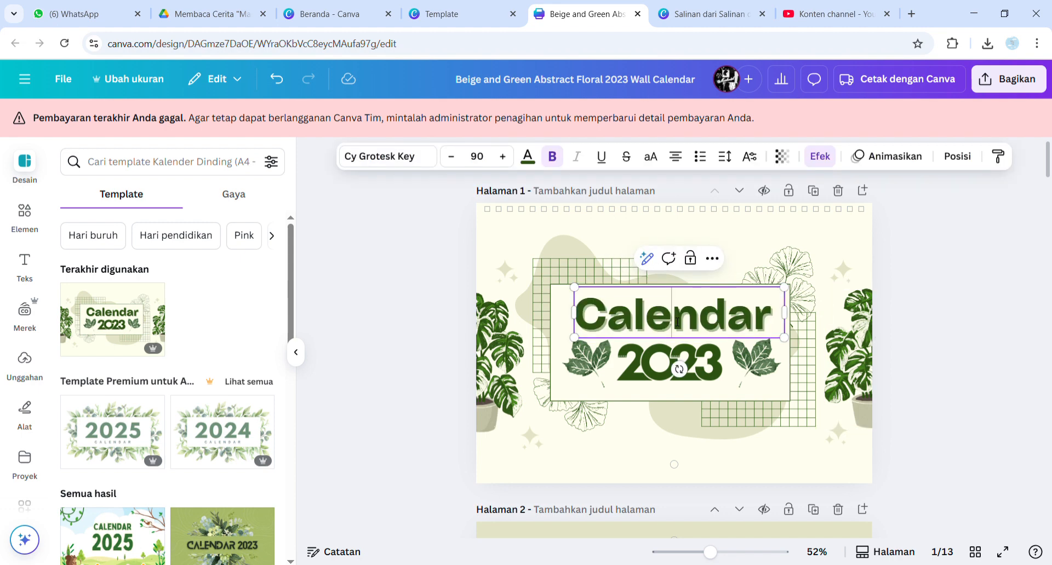
pyautogui.moveTo(597, 317); pyautogui.dragTo(758, 327)
pyautogui.click(757, 326)
pyautogui.moveTo(578, 320); pyautogui.dragTo(777, 338)
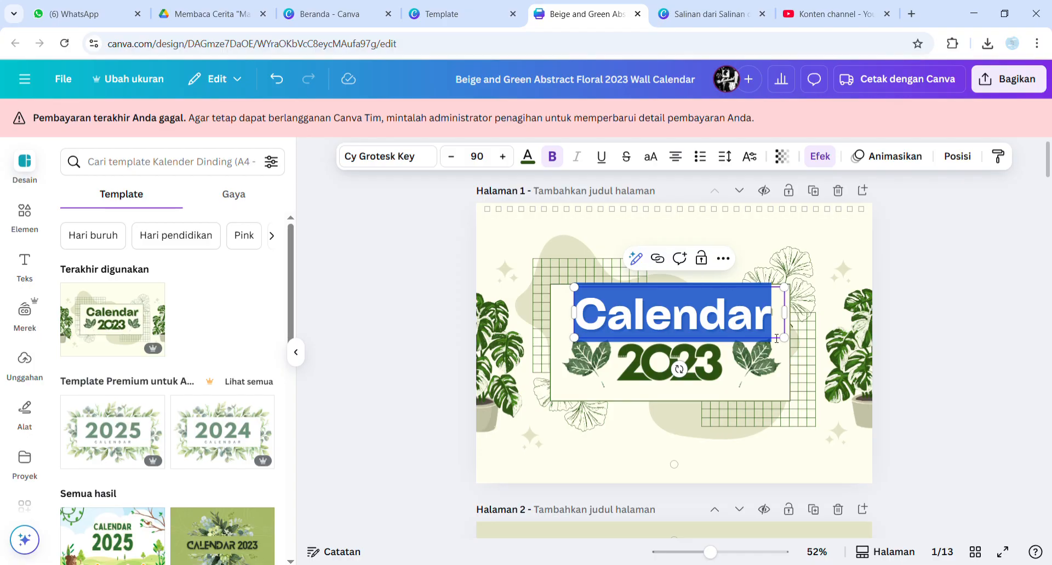
pyautogui.write('kalemder')
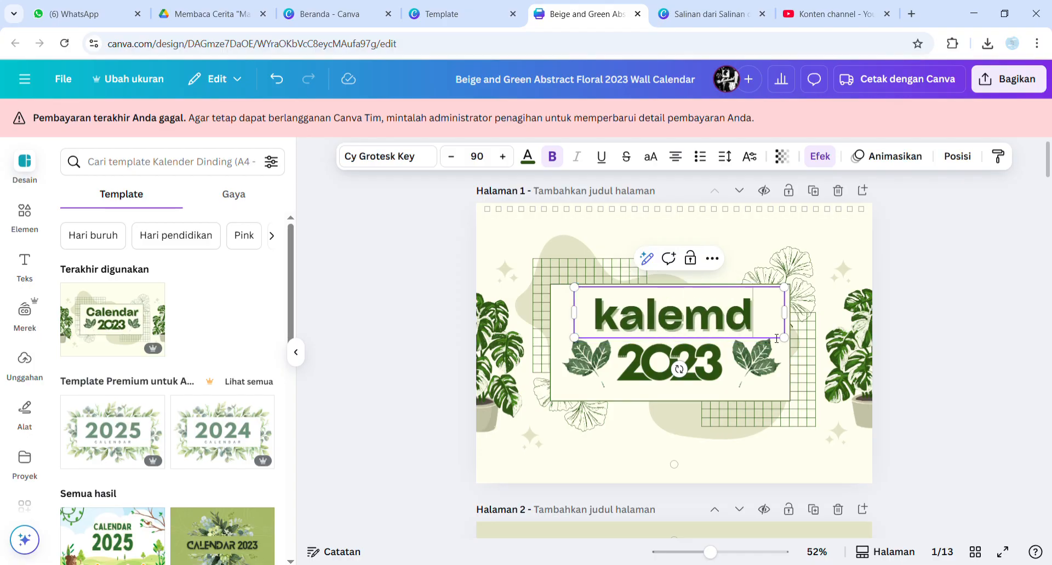
pyautogui.press('BackSpace')
pyautogui.press('BackSpace')
pyautogui.press('BackSpace')
pyautogui.press('BackSpace')
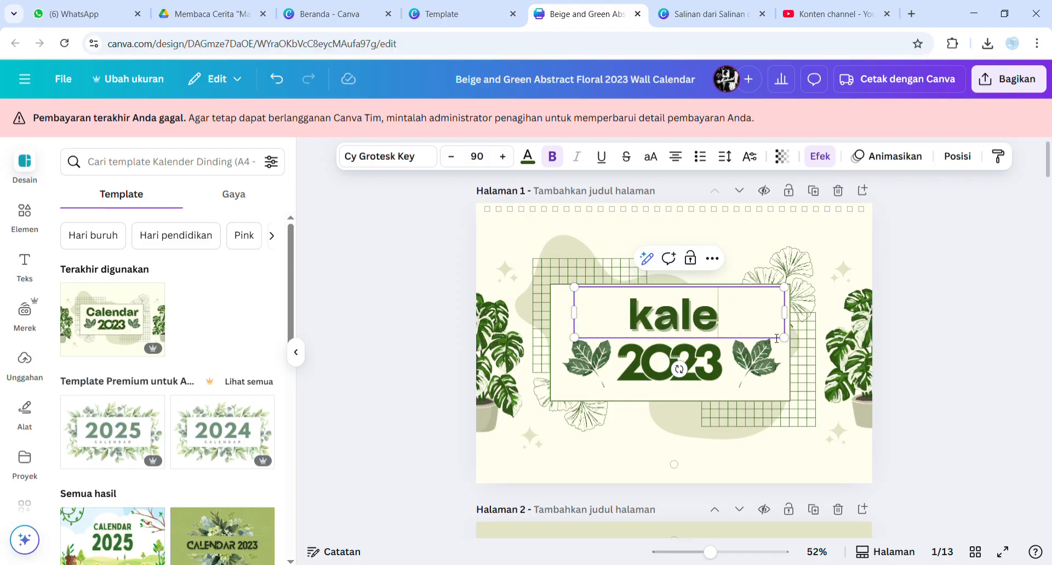
pyautogui.write('nder')
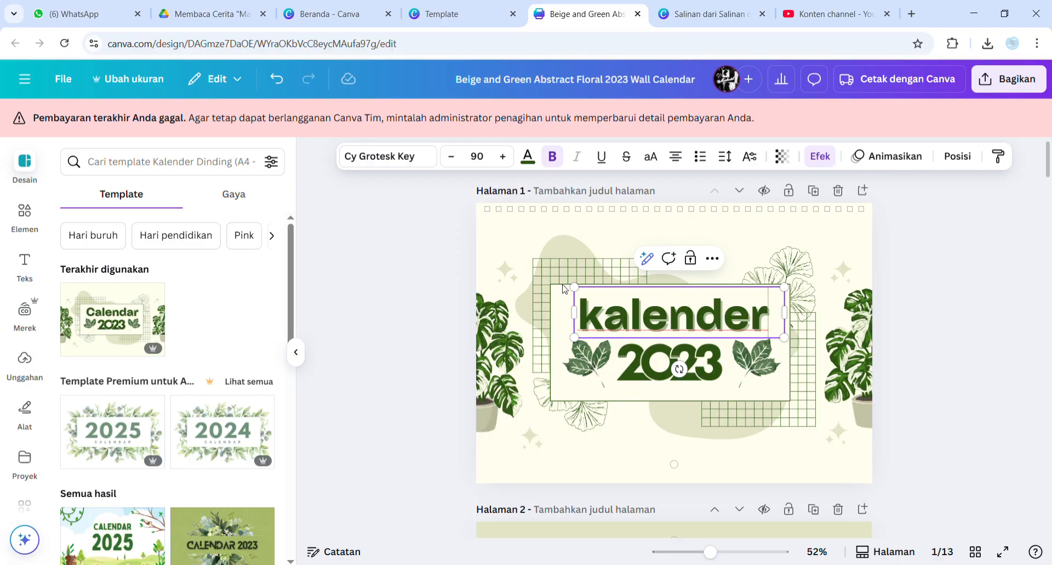
# - Reduce the cover title's font size to 68
pyautogui.moveTo(579, 313); pyautogui.dragTo(774, 316)
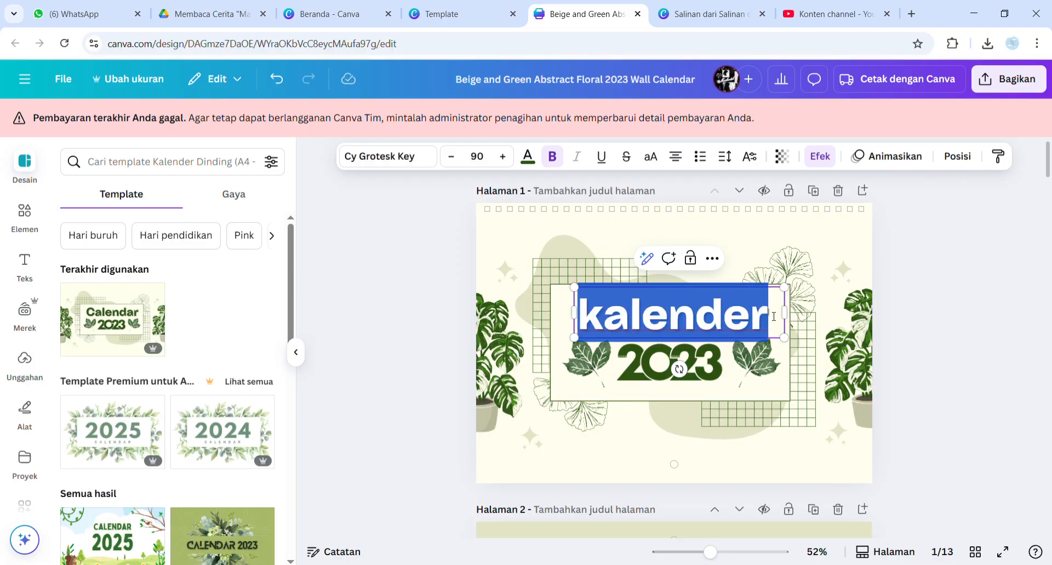
pyautogui.click(451, 156)
pyautogui.click(451, 157)
pyautogui.click(451, 157)
pyautogui.click(451, 156)
pyautogui.click(450, 156)
pyautogui.click(451, 156)
pyautogui.click(450, 157)
pyautogui.click(451, 156)
pyautogui.click(451, 157)
pyautogui.click(451, 156)
pyautogui.click(451, 157)
pyautogui.click(451, 156)
pyautogui.click(451, 157)
pyautogui.click(451, 157)
pyautogui.click(450, 156)
pyautogui.click(451, 156)
pyautogui.click(451, 157)
pyautogui.click(451, 156)
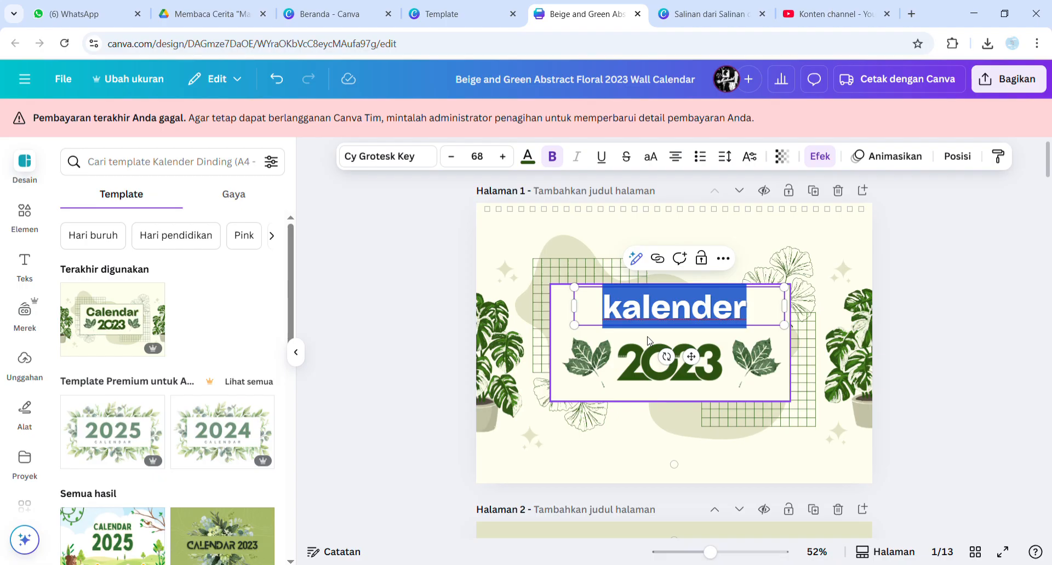
pyautogui.click(647, 340)
# - Replace the cover title's wording with "Gambar Berseri"
pyautogui.click(610, 310)
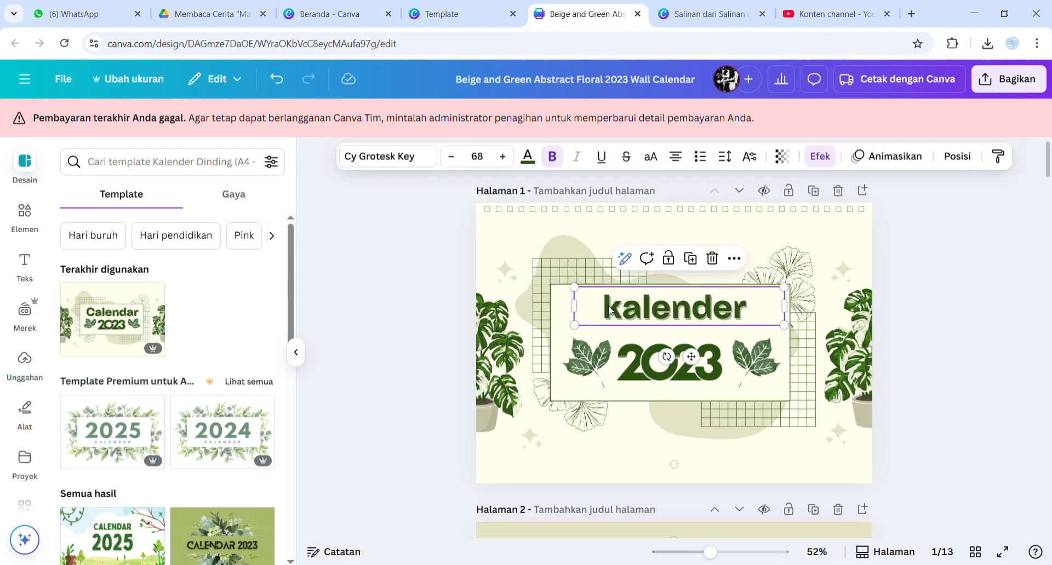
pyautogui.click(745, 320)
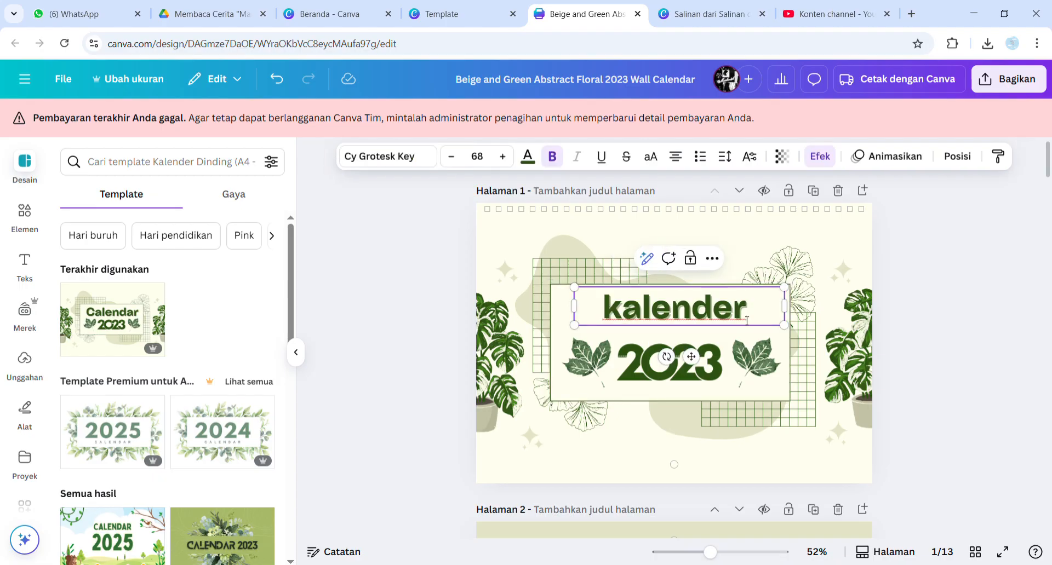
pyautogui.press('BackSpace')
pyautogui.press('BackSpace')
pyautogui.press('BackSpace')
pyautogui.press('BackSpace')
pyautogui.press('BackSpace')
pyautogui.press('BackSpace')
pyautogui.press('BackSpace')
pyautogui.press('BackSpace')
pyautogui.press('BackSpace')
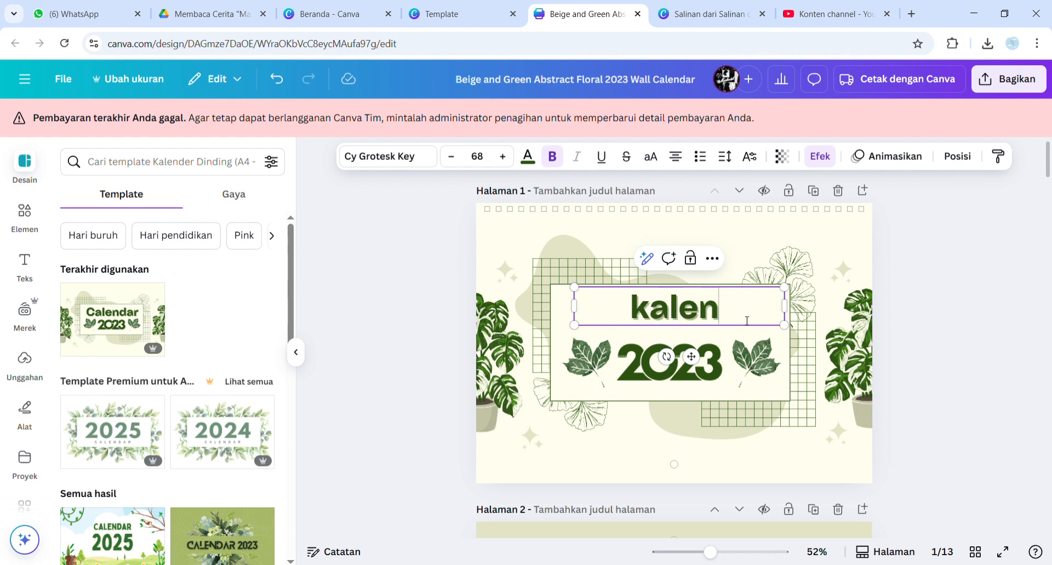
pyautogui.write('gamba')
pyautogui.press('BackSpace')
pyautogui.press('BackSpace')
pyautogui.press('BackSpace')
pyautogui.press('BackSpace')
pyautogui.press('BackSpace')
pyautogui.write('Ga')
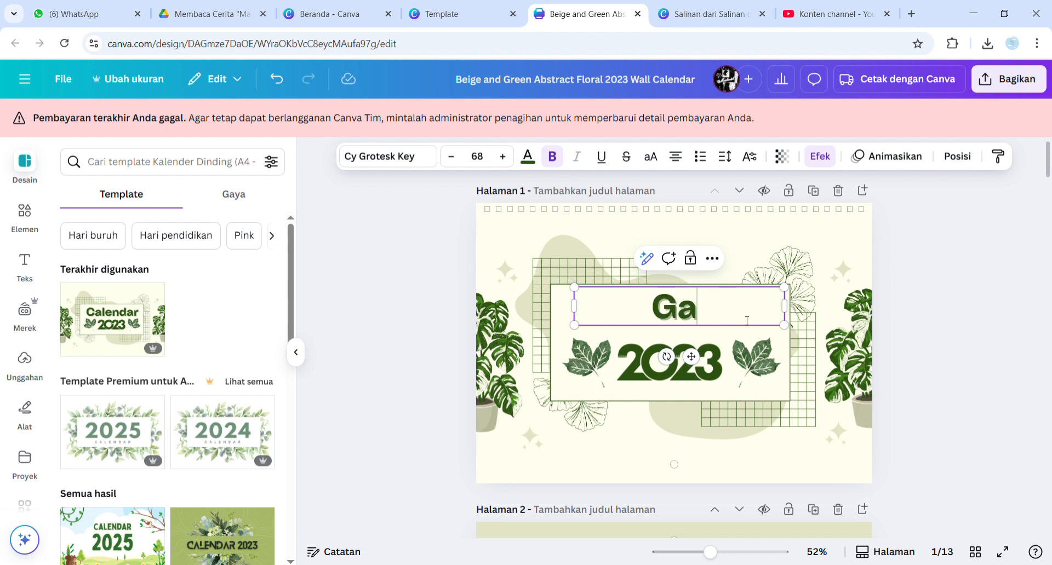
pyautogui.write('mbar Ber')
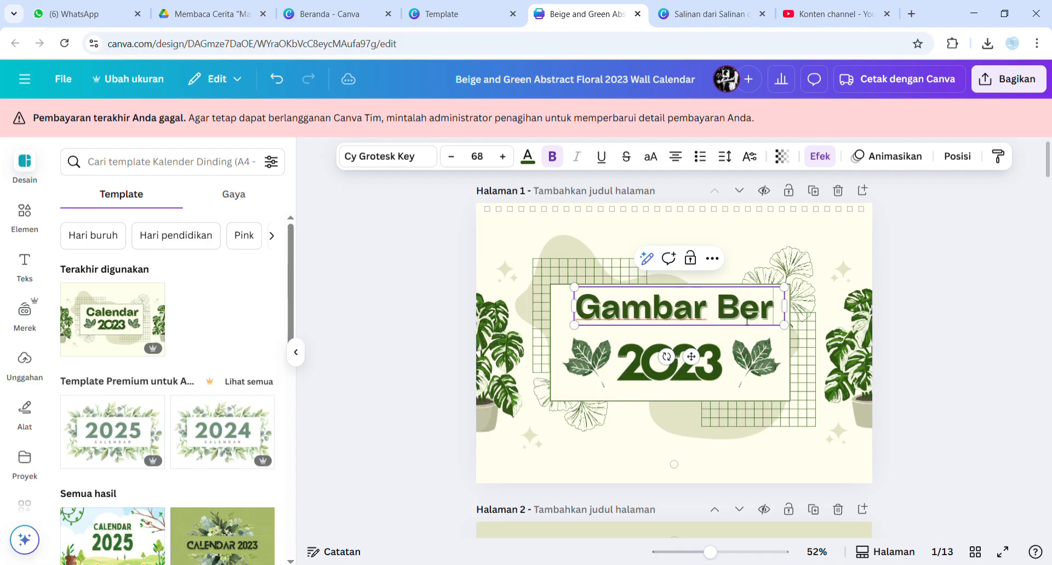
pyautogui.write('seri')
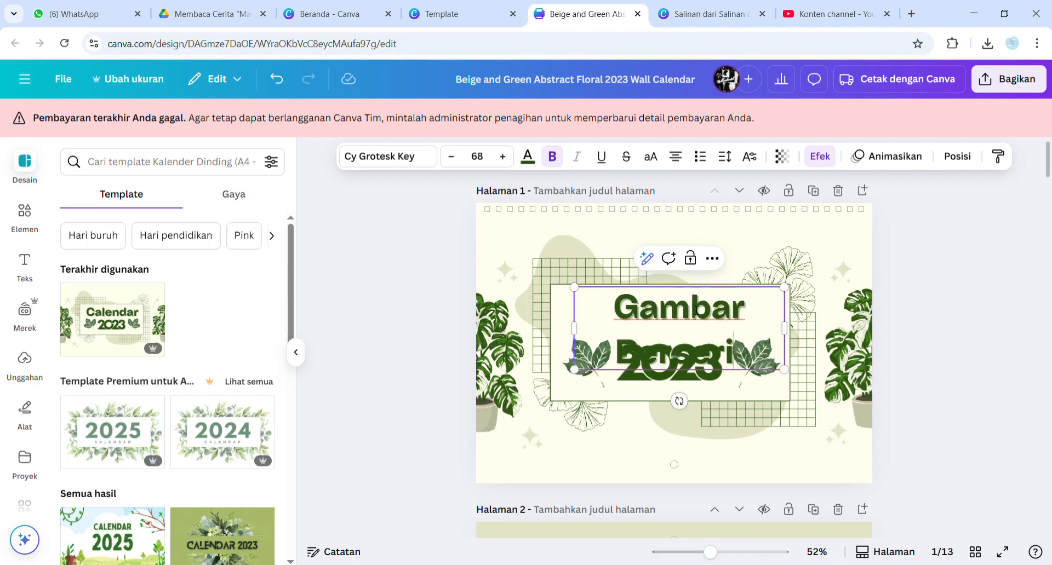
# - Set the font size of the whole cover title to 24
pyautogui.moveTo(619, 313); pyautogui.dragTo(688, 351)
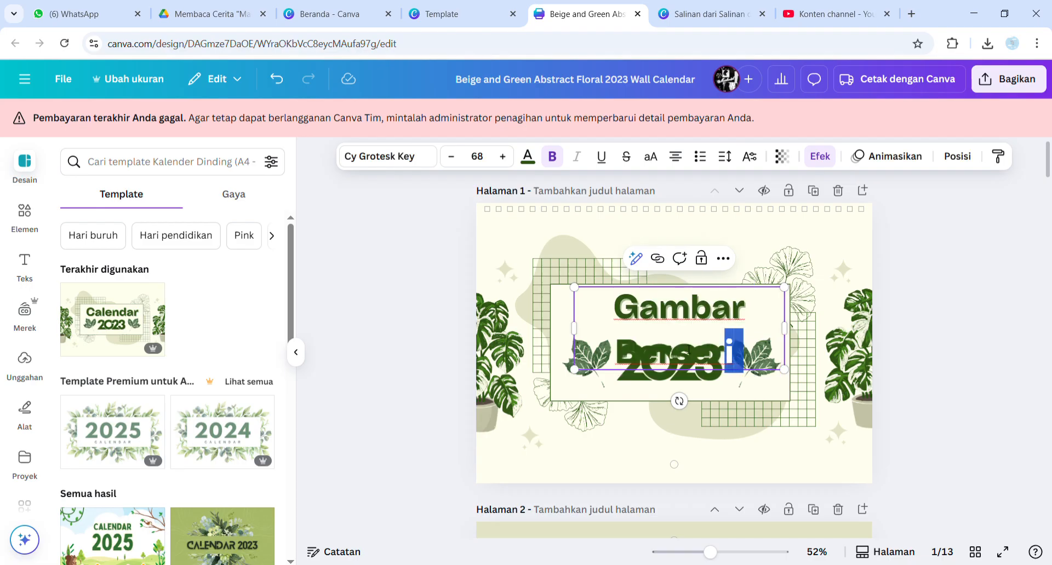
pyautogui.click(624, 312)
pyautogui.hotkey('ctrl', 'a')
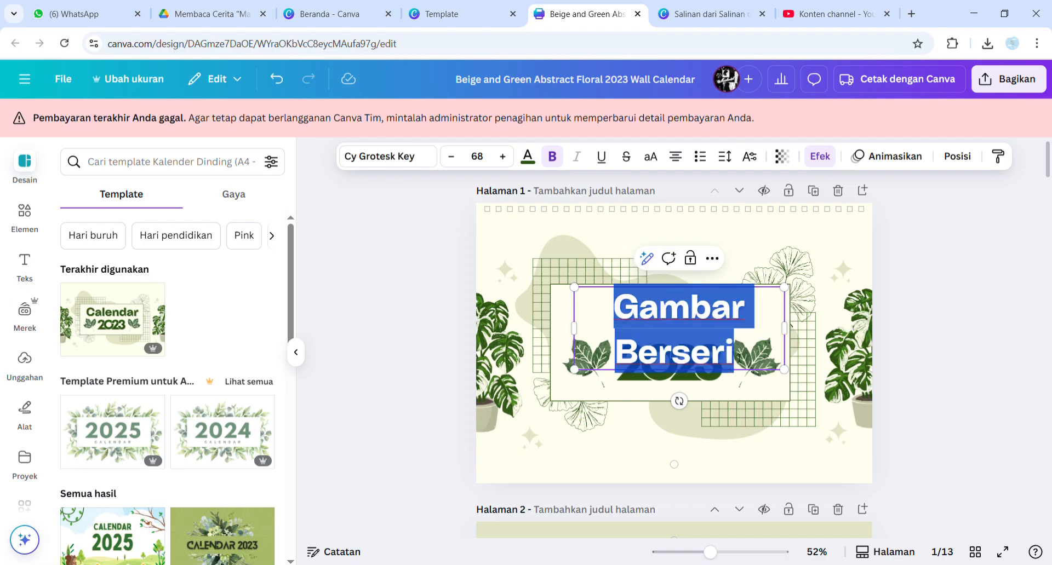
pyautogui.click(484, 158)
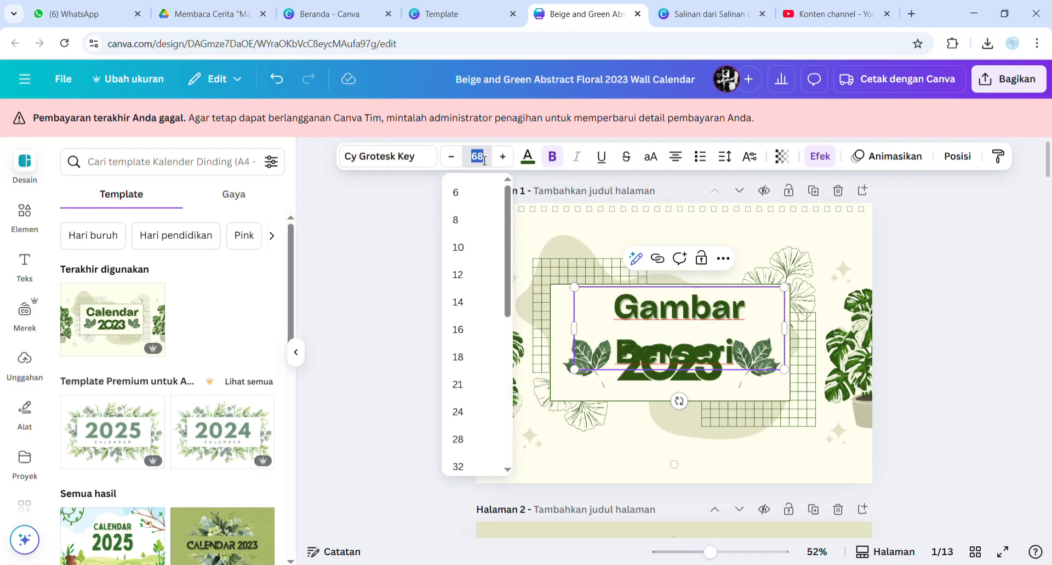
pyautogui.moveTo(509, 229); pyautogui.dragTo(515, 288)
pyautogui.click(473, 297)
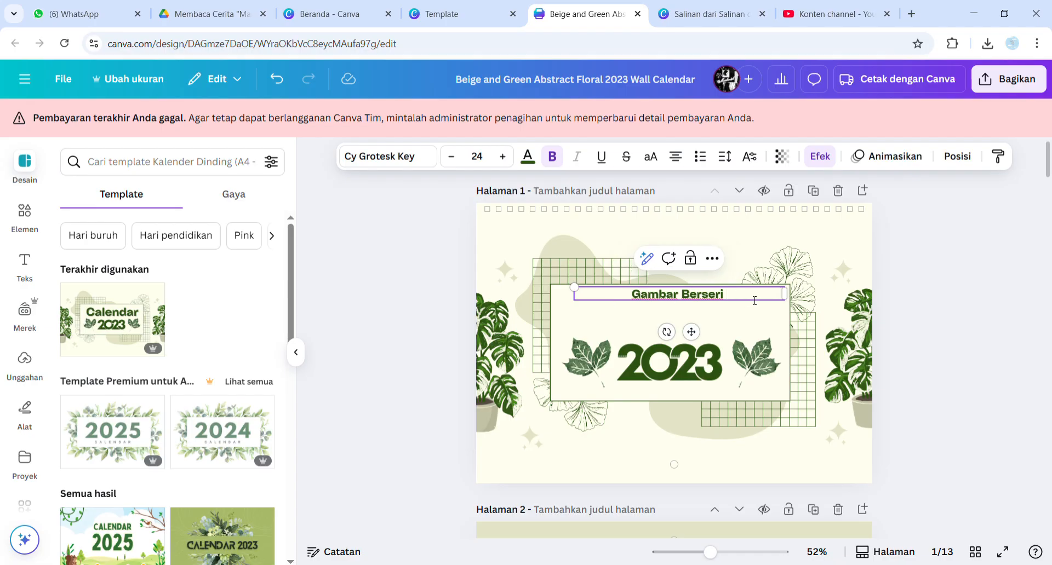
# - Extend the cover title with "Berbasis QR Code" and add the lines "Pelajaran Bahasa Indonesia" and "Materi Teks Narasi" below it
pyautogui.write('Be')
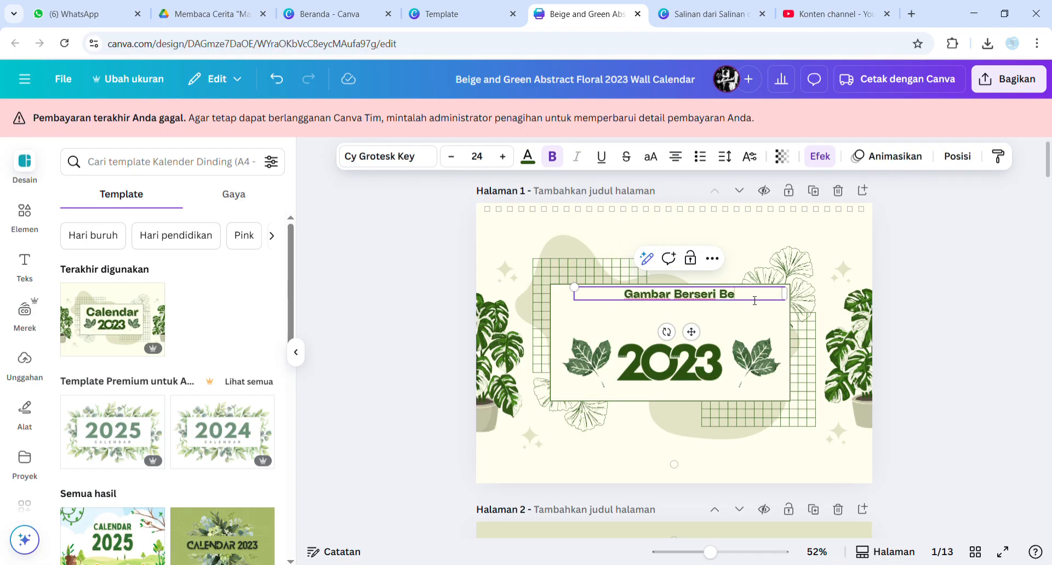
pyautogui.write('rbasis ')
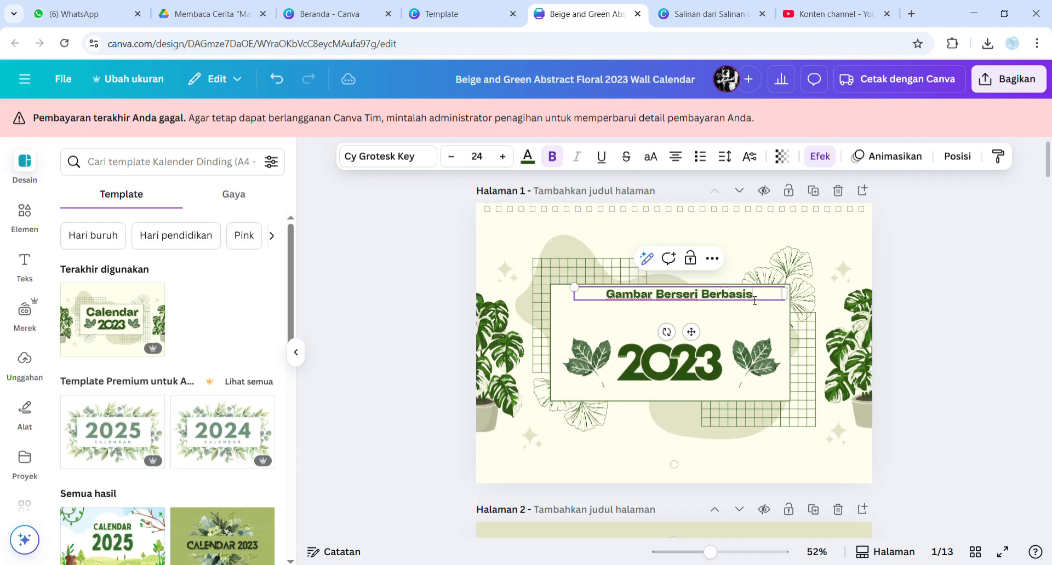
pyautogui.write('QR C')
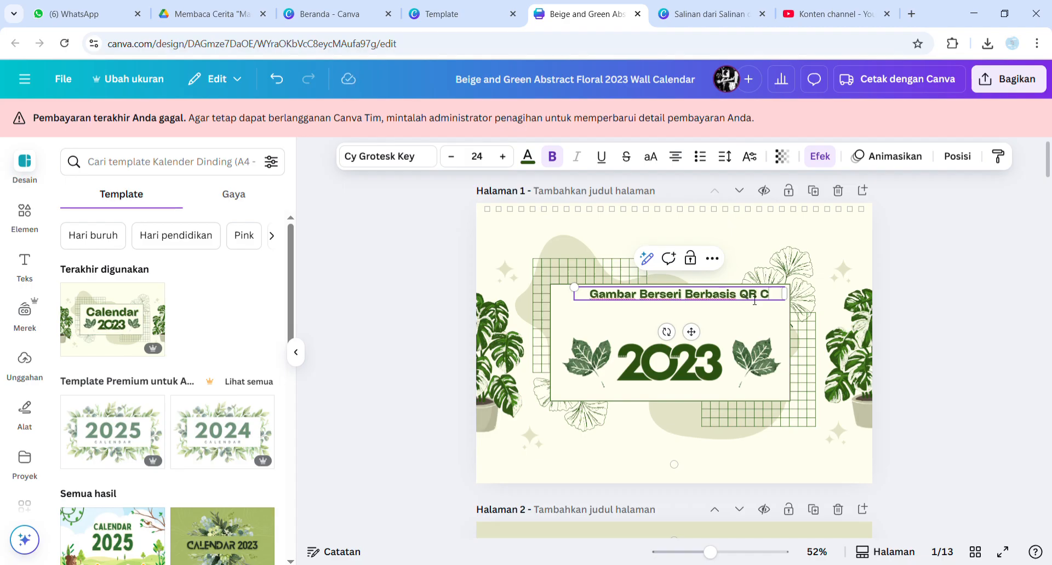
pyautogui.write('ode')
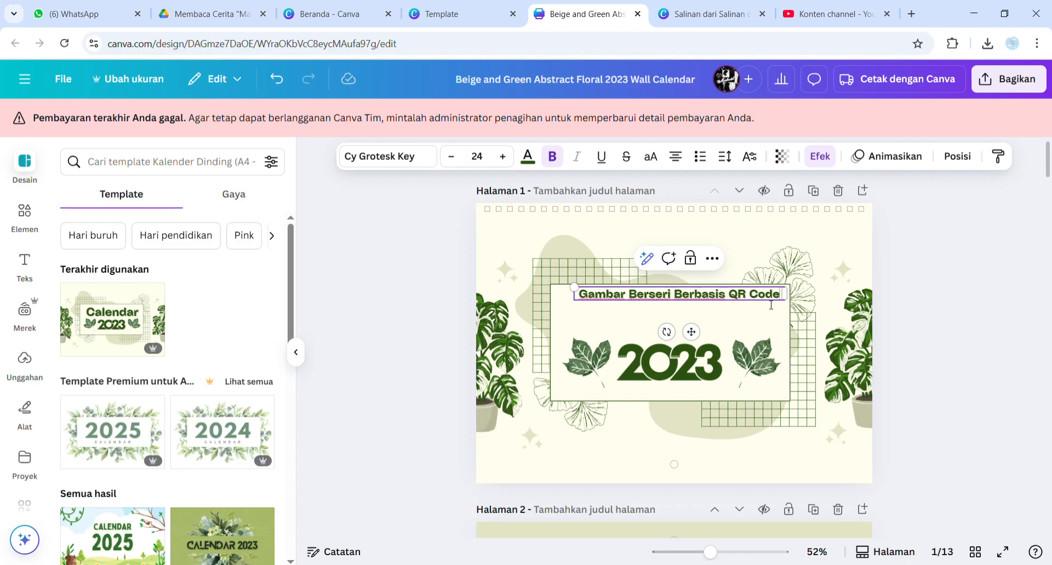
pyautogui.press('Return')
pyautogui.write('Pelajaran Bahasa Indonesia')
pyautogui.press('Return')
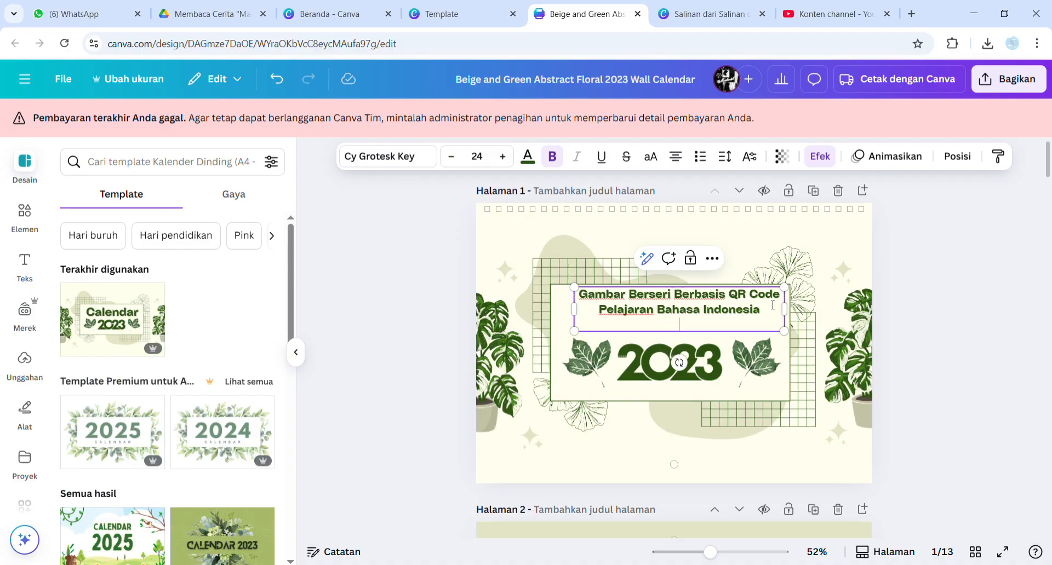
pyautogui.write('Materi Teks Narasi')
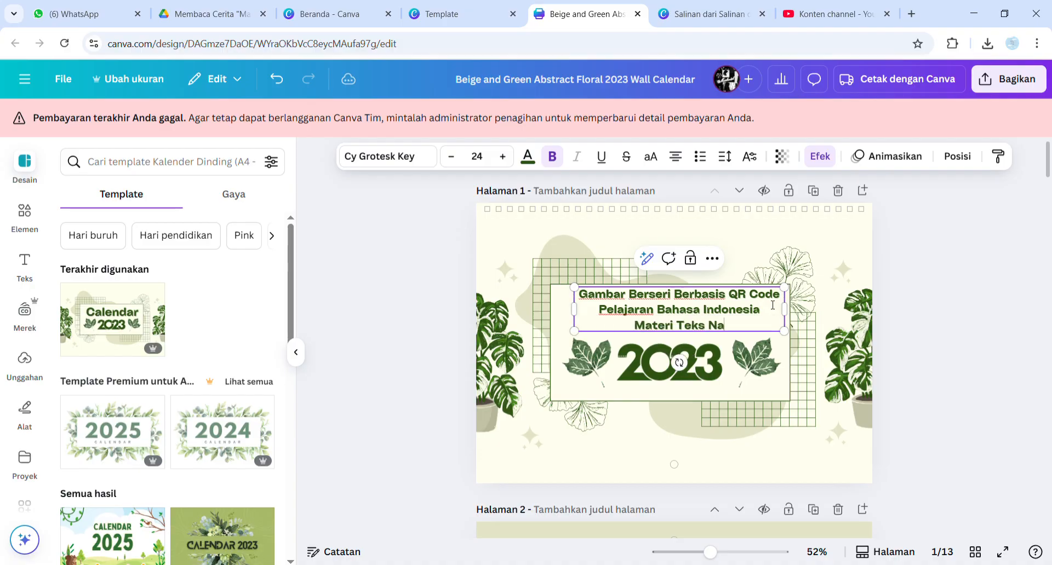
# - Delete the "2023" text from the cover and move the three-line title down inside the frame
pyautogui.click(708, 368)
pyautogui.press('Delete')
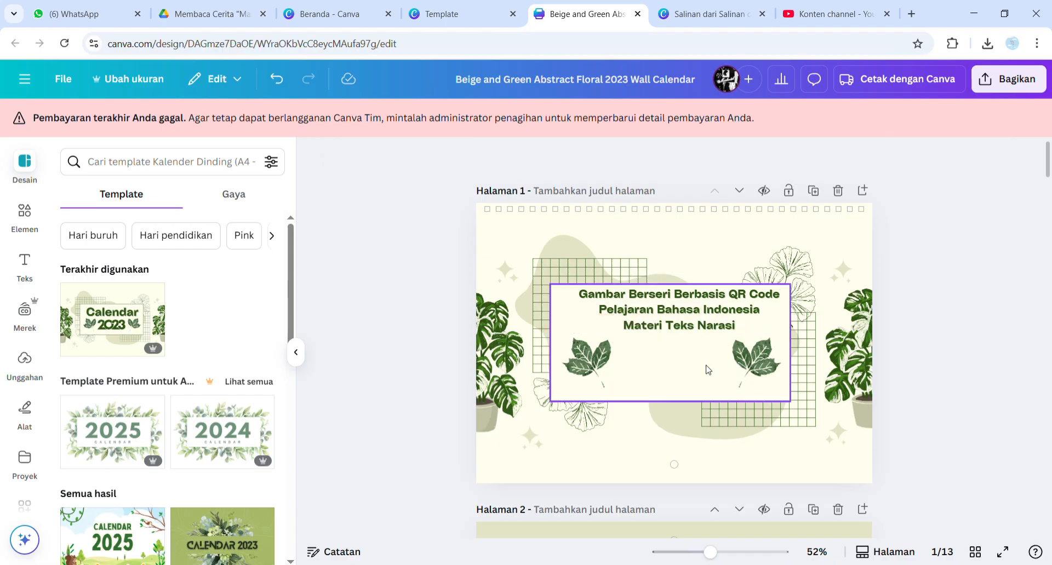
pyautogui.click(630, 319)
pyautogui.moveTo(681, 317)
pyautogui.mouseDown()
pyautogui.moveTo(692, 362)
pyautogui.moveTo(686, 332)
pyautogui.mouseUp()
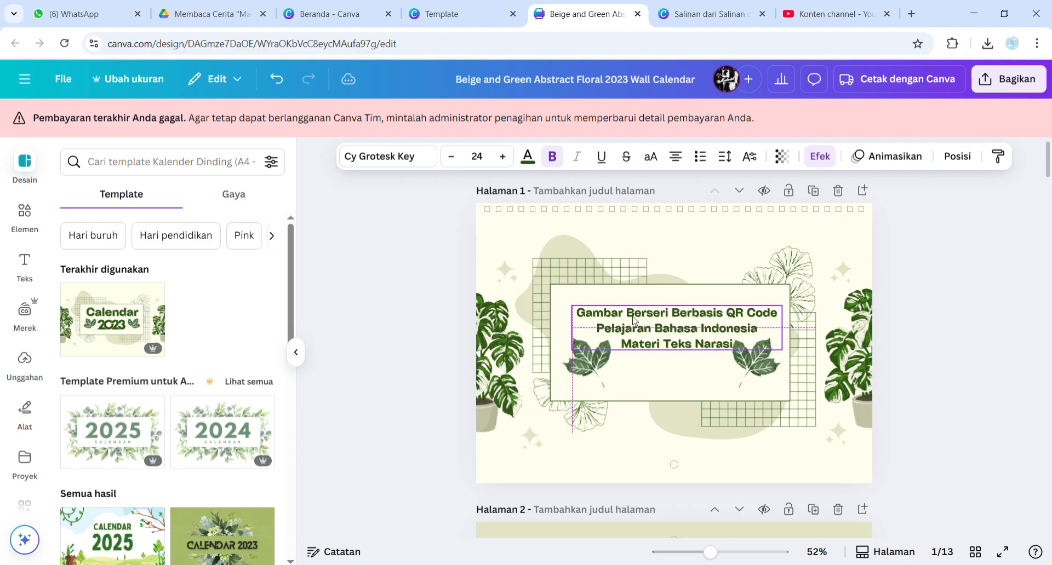
pyautogui.click(583, 317)
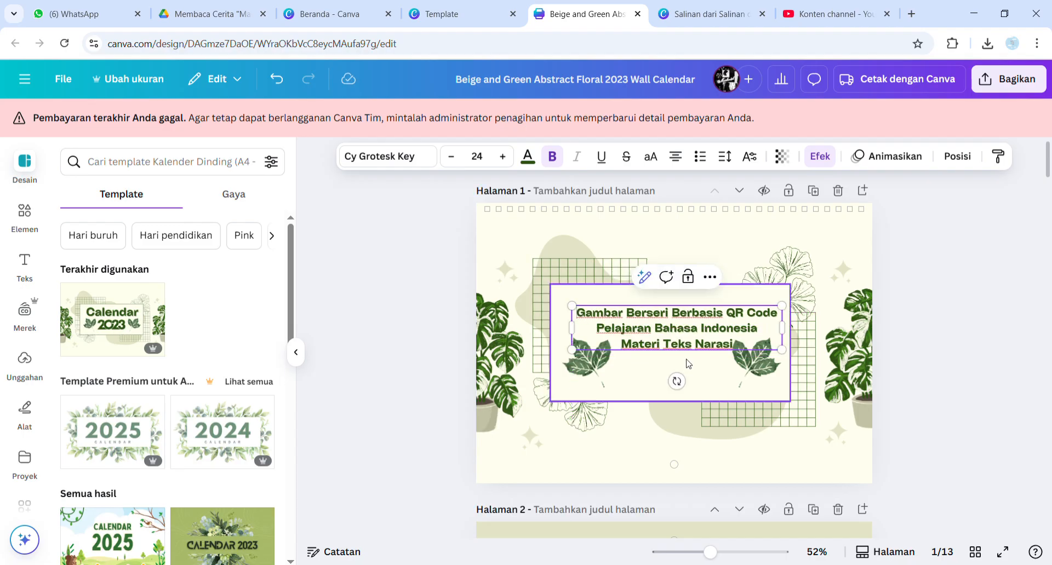
# - Move the two leaves to the frame's lower corners and lower the title slightly to center it between the frame's edges
pyautogui.moveTo(745, 366); pyautogui.dragTo(760, 379)
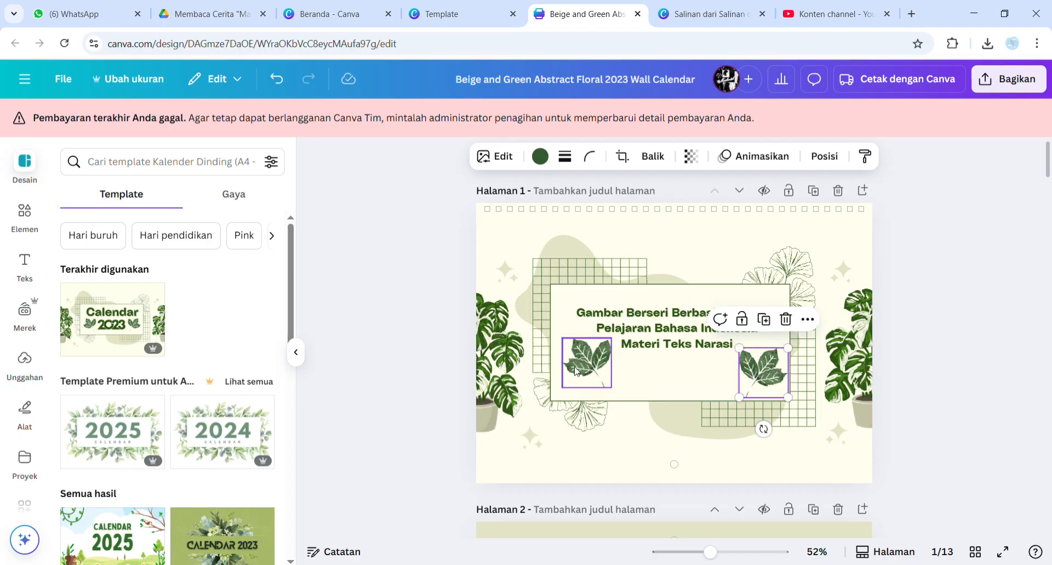
pyautogui.moveTo(580, 368); pyautogui.dragTo(578, 379)
pyautogui.click(689, 341)
pyautogui.moveTo(689, 341); pyautogui.dragTo(691, 354)
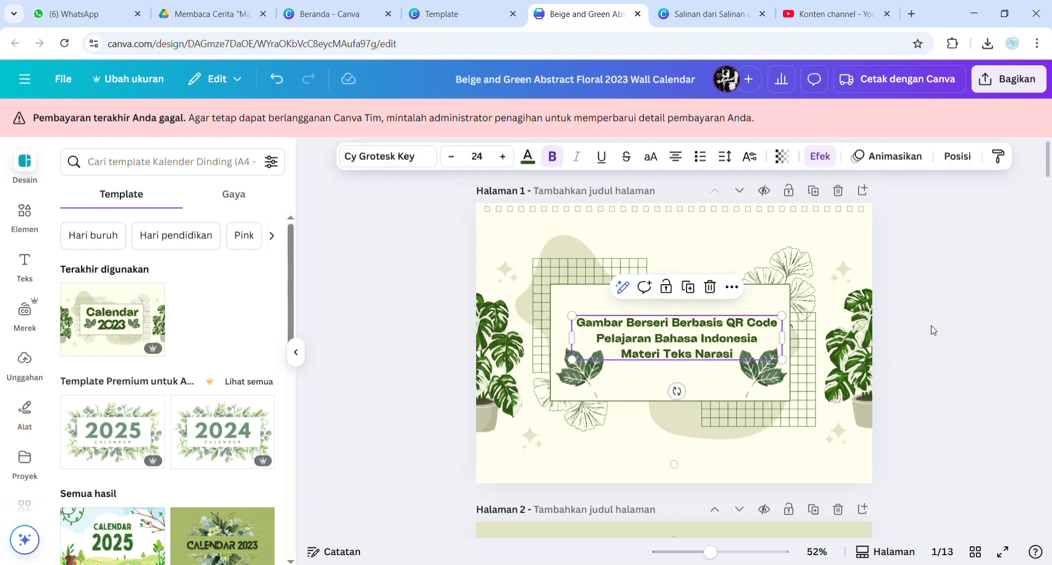
pyautogui.click(891, 324)
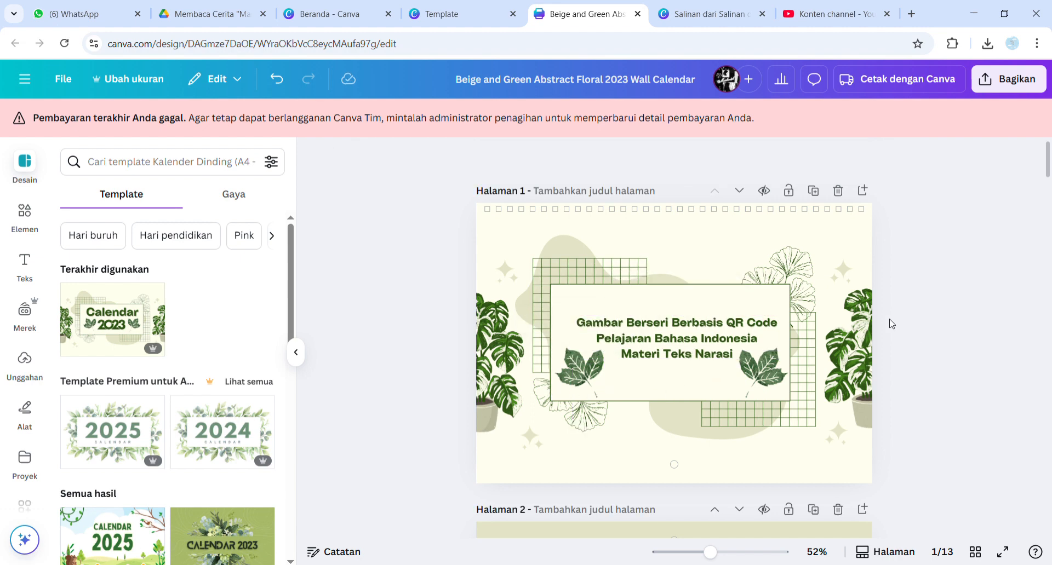
pyautogui.click(805, 287)
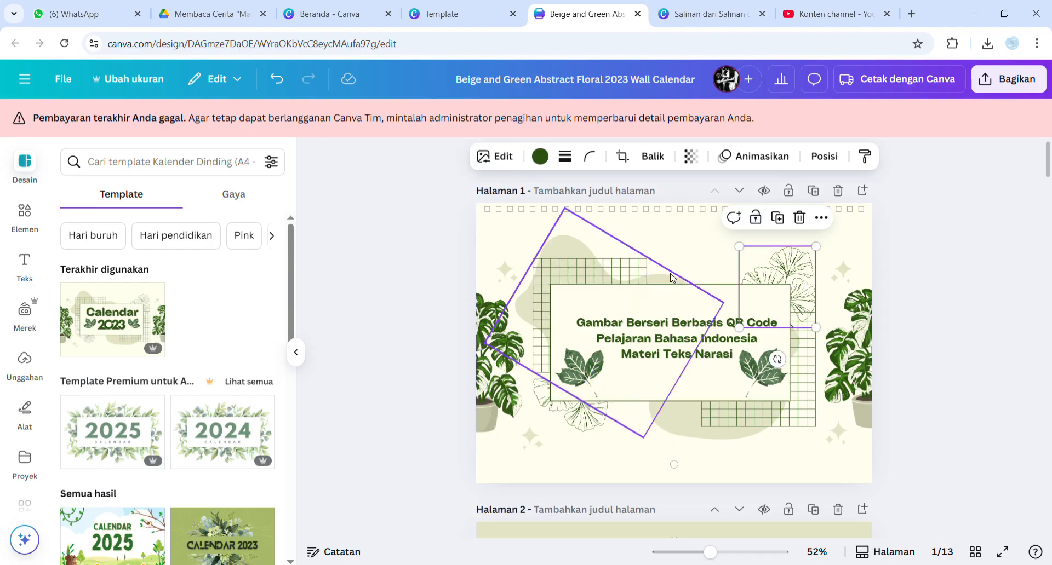
pyautogui.click(586, 257)
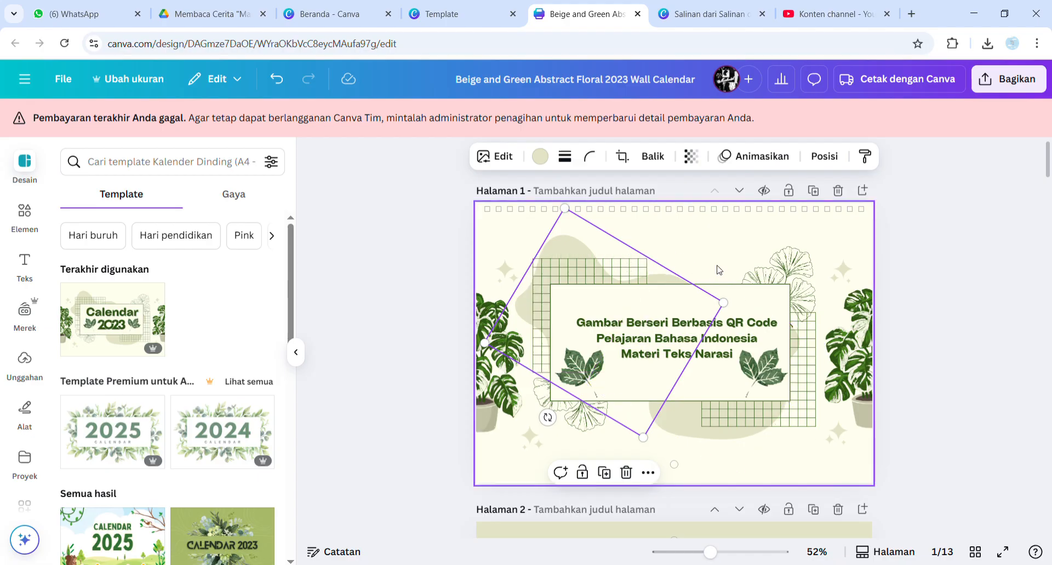
pyautogui.press('Escape')
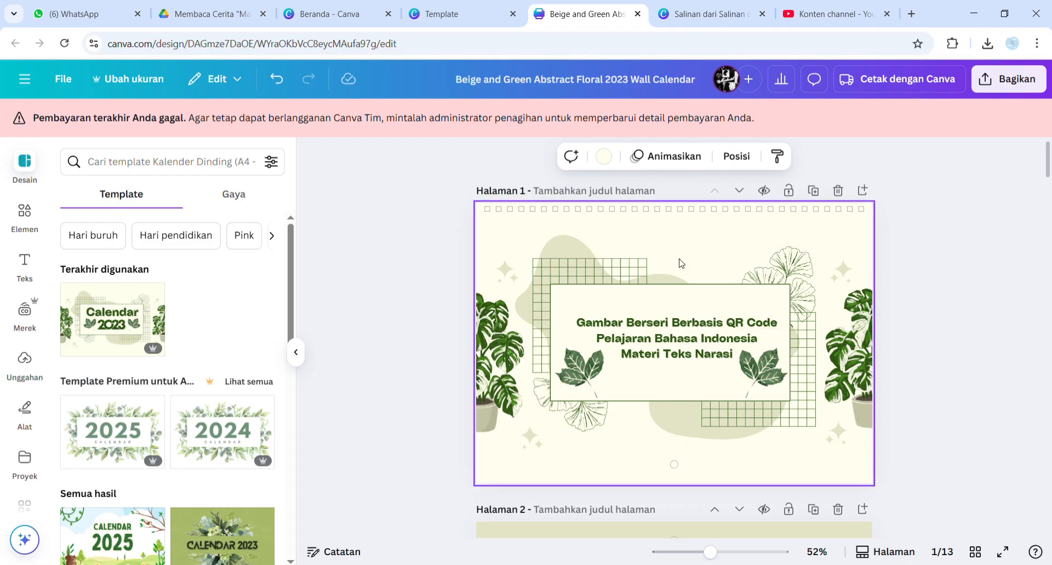
pyautogui.click(623, 260)
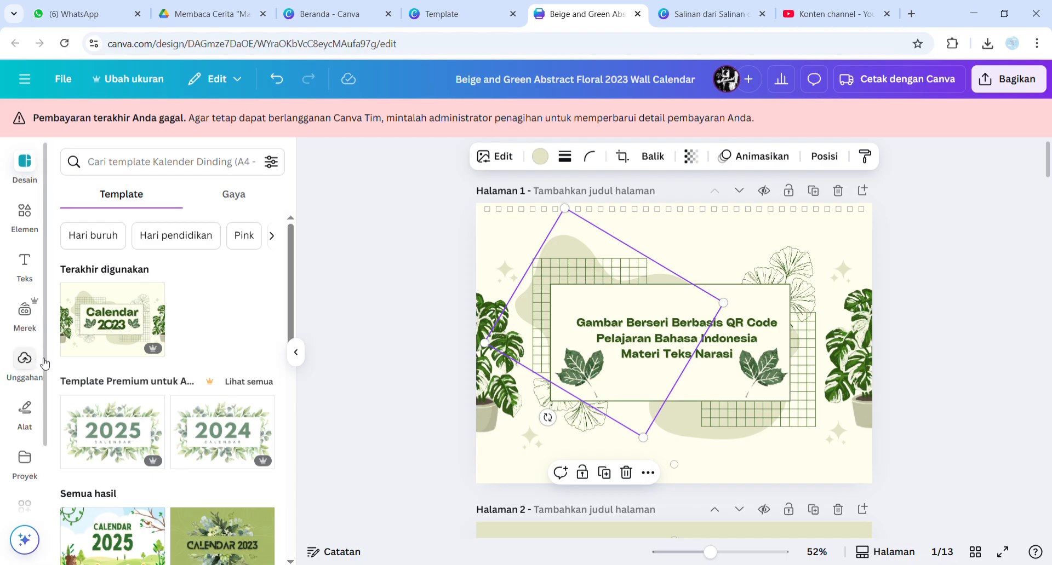
# - Add the uploaded university logo to the cover page and move it toward the page's upper-left area
pyautogui.click(24, 362)
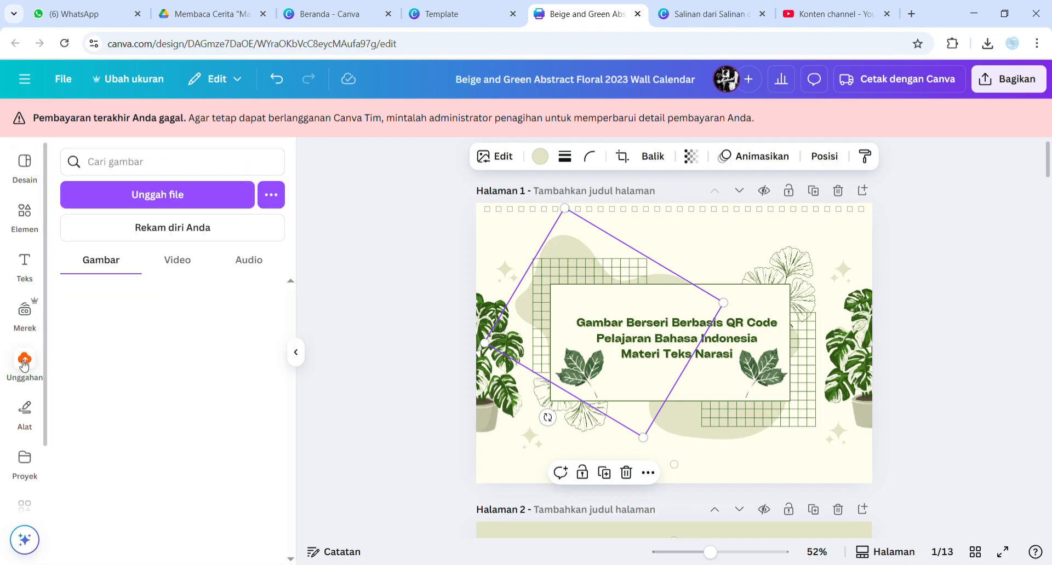
pyautogui.click(211, 197)
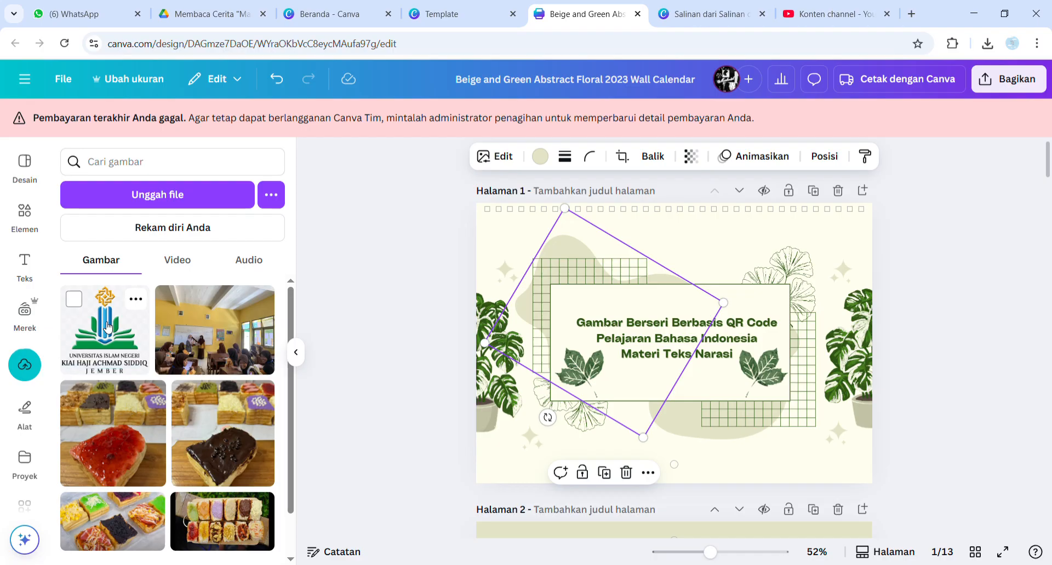
pyautogui.click(108, 329)
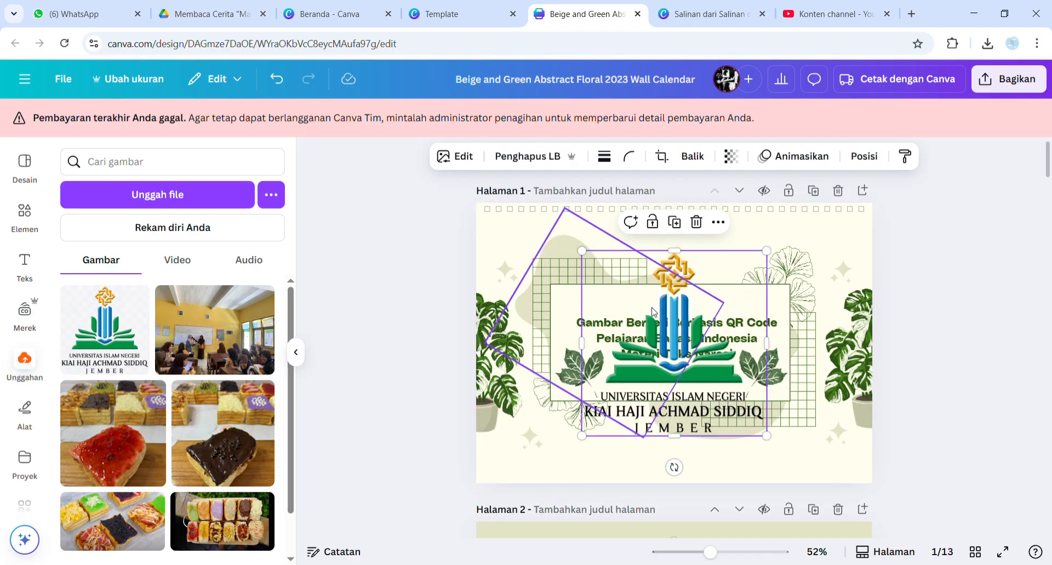
pyautogui.moveTo(688, 291); pyautogui.dragTo(621, 254)
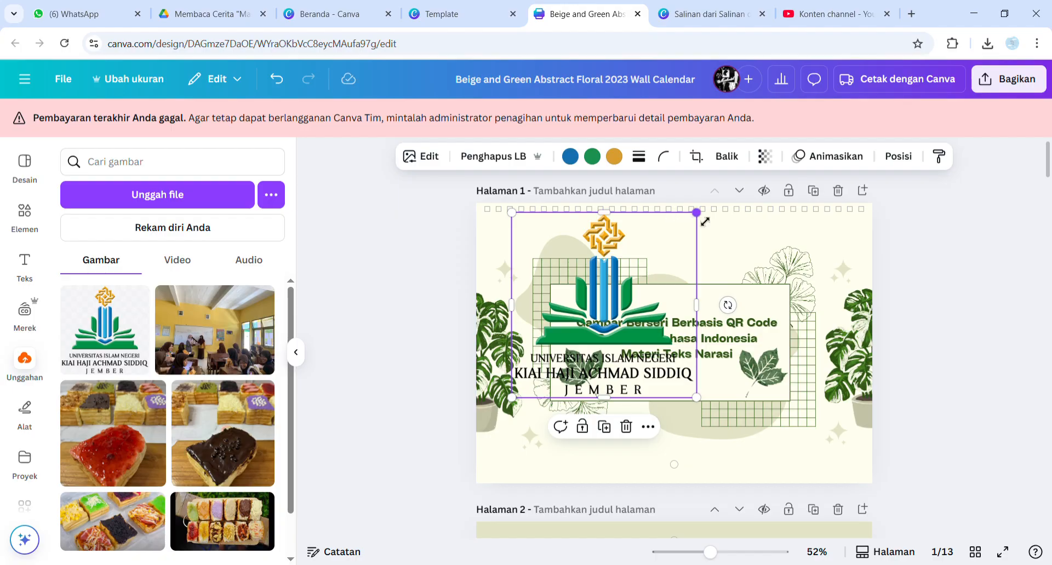
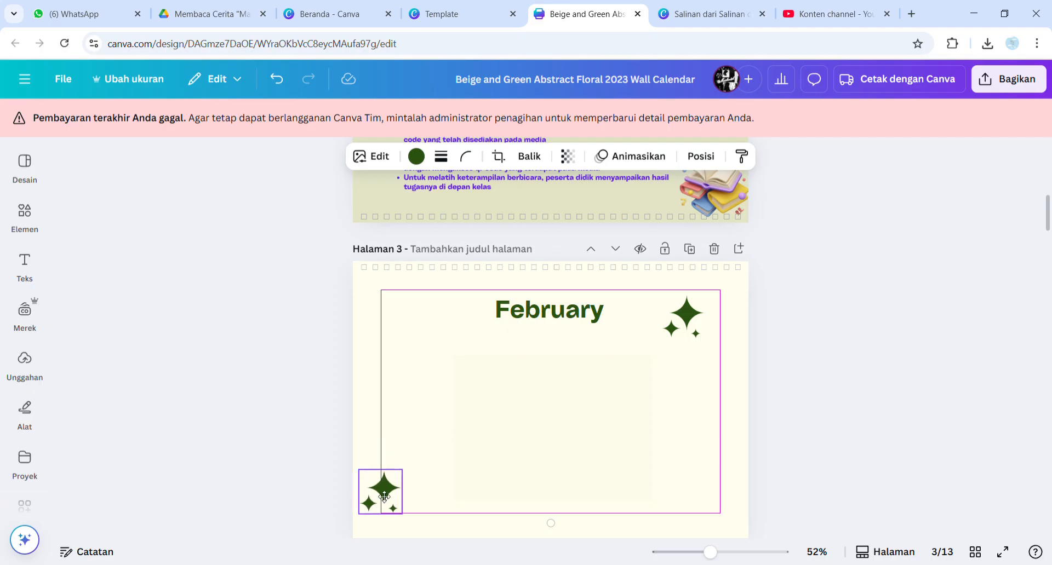
# - Move the upper sparkle group on page 3 to the lower-right corner and the "February" heading to the upper-left area
pyautogui.moveTo(667, 326); pyautogui.dragTo(696, 508)
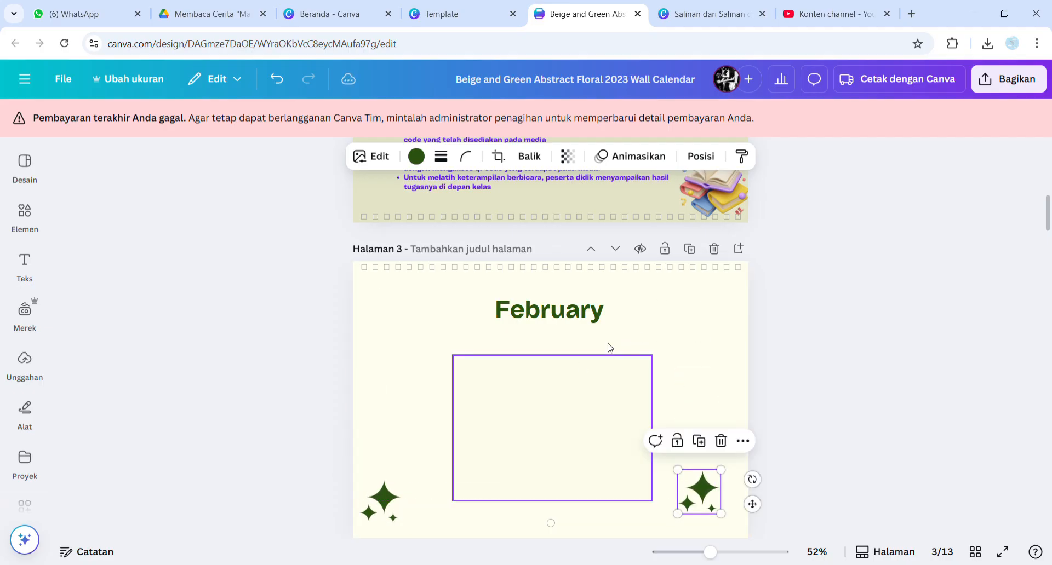
pyautogui.click(593, 312)
pyautogui.moveTo(532, 314); pyautogui.dragTo(436, 302)
# - Replace the "February" heading with "Capaian Pembelajaran" and widen its text box
pyautogui.doubleClick(504, 300)
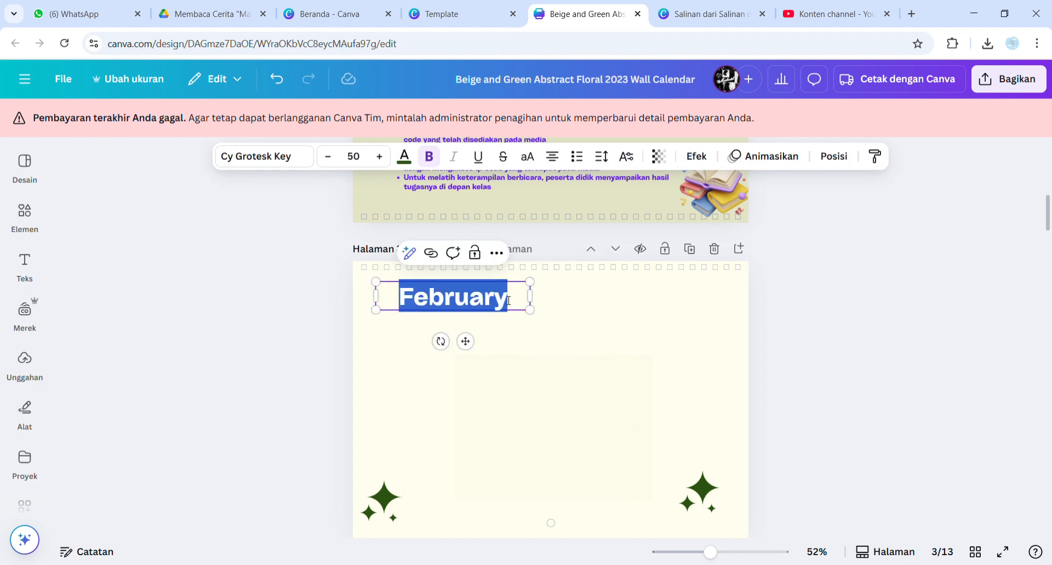
pyautogui.write('Capaian ')
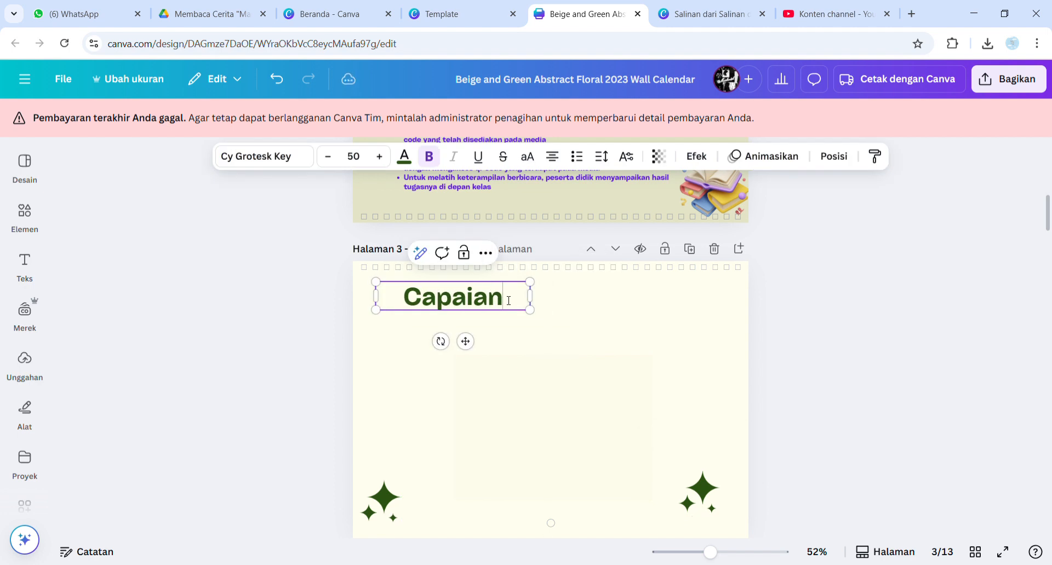
pyautogui.write('Pembelaj')
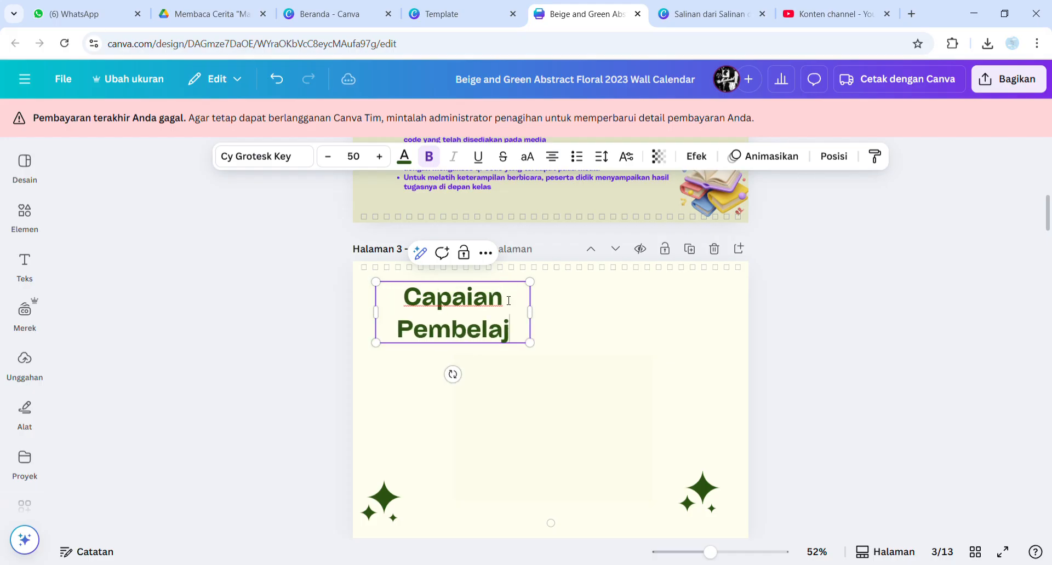
pyautogui.write('aran')
pyautogui.moveTo(537, 331); pyautogui.dragTo(588, 331)
# - Set the font size of the "Capaian Pembelajaran" heading to 44
pyautogui.moveTo(434, 299); pyautogui.dragTo(569, 327)
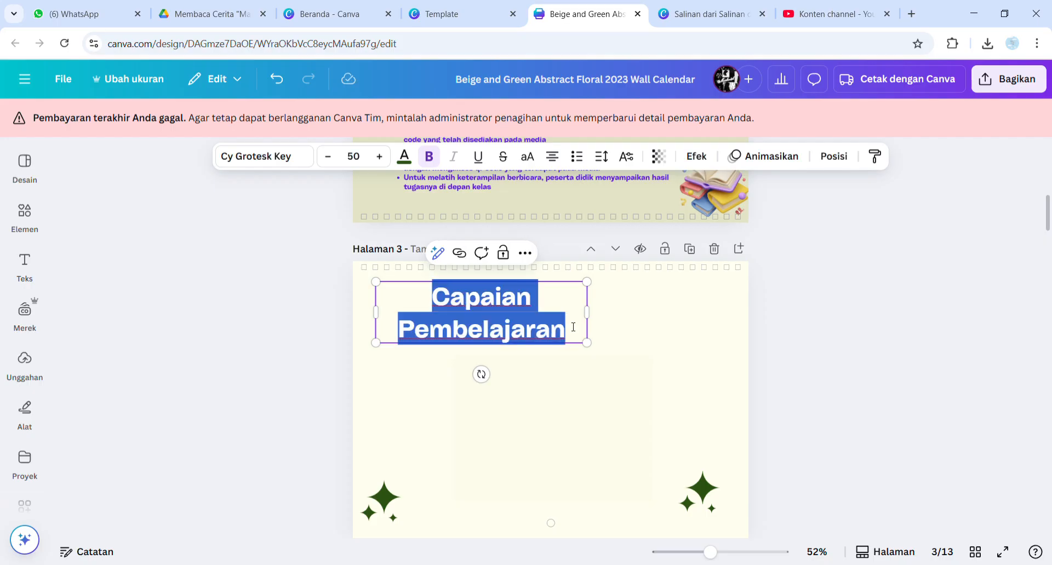
pyautogui.click(334, 160)
pyautogui.click(333, 160)
pyautogui.click(334, 160)
pyautogui.click(333, 160)
pyautogui.click(334, 160)
pyautogui.click(333, 160)
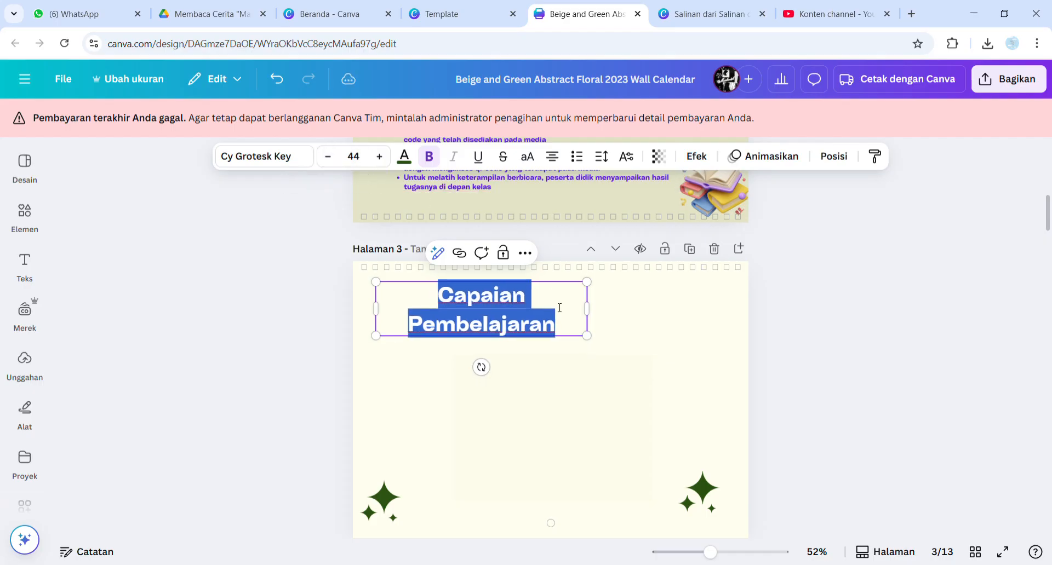
# - Widen the heading's text box until the text fits on one line and move it slightly down
pyautogui.click(591, 312)
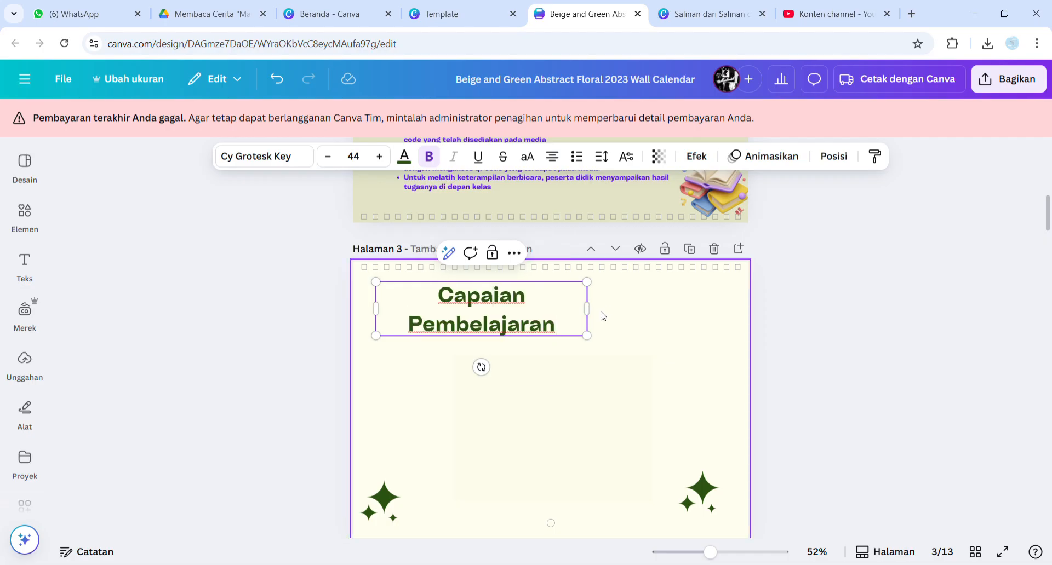
pyautogui.moveTo(586, 313); pyautogui.dragTo(641, 315)
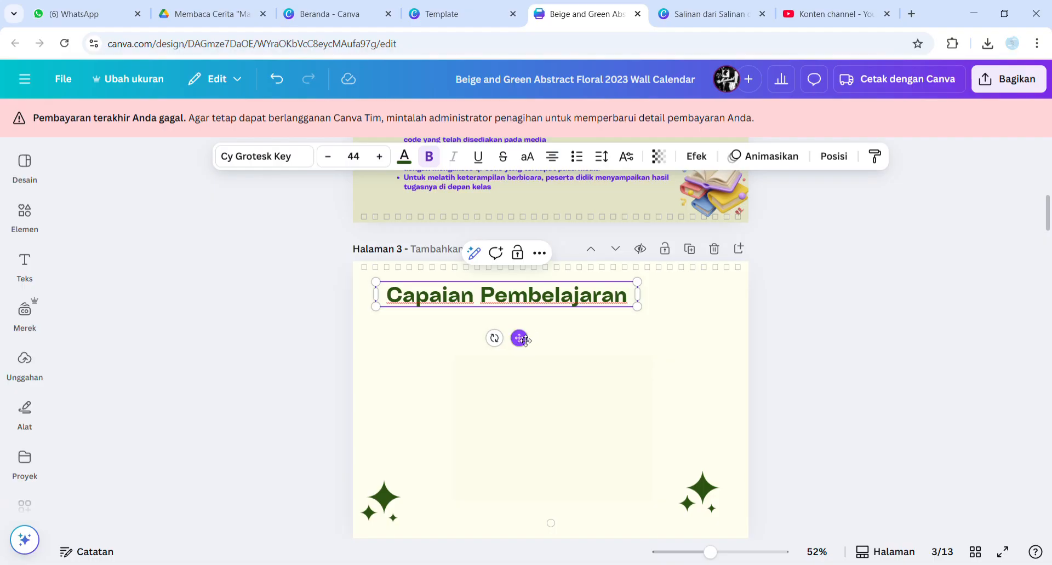
pyautogui.moveTo(519, 338); pyautogui.dragTo(517, 360)
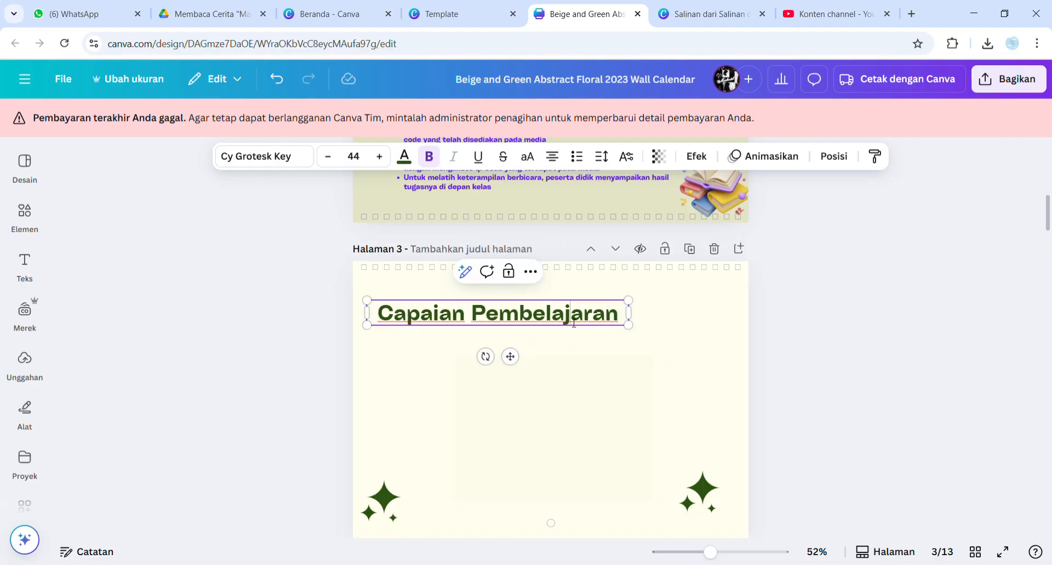
# - Duplicate the heading above the original, change the copy's text to "Bagian 2" and align it near the page's left edge
pyautogui.click(530, 272)
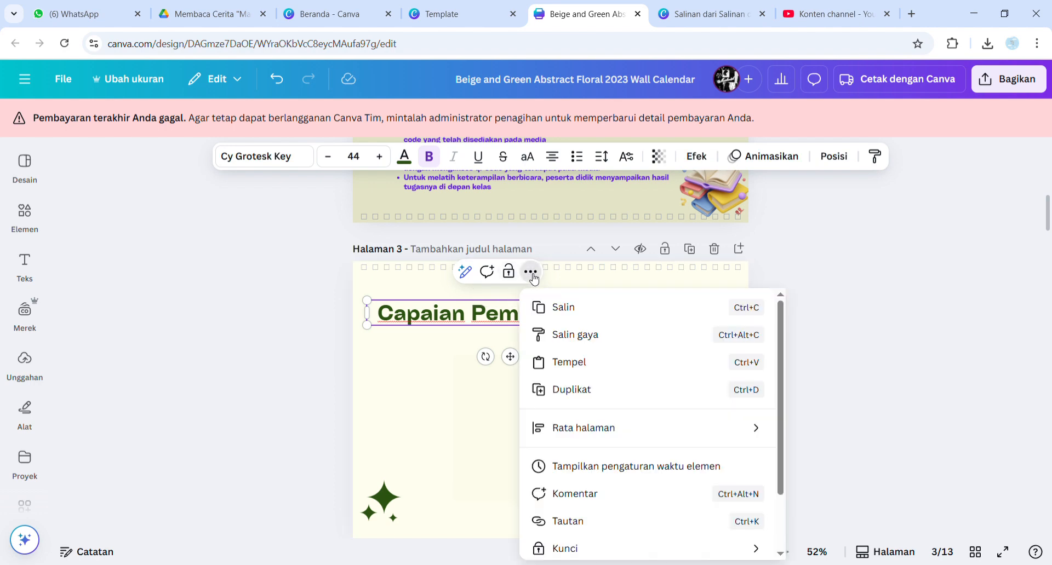
pyautogui.click(592, 389)
pyautogui.moveTo(517, 364); pyautogui.dragTo(510, 332)
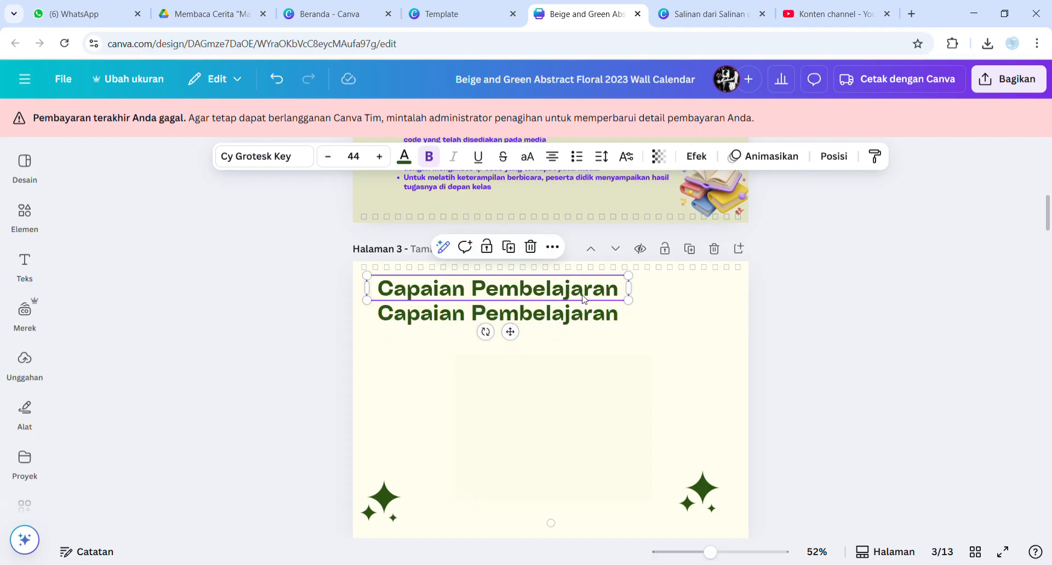
pyautogui.doubleClick(620, 287)
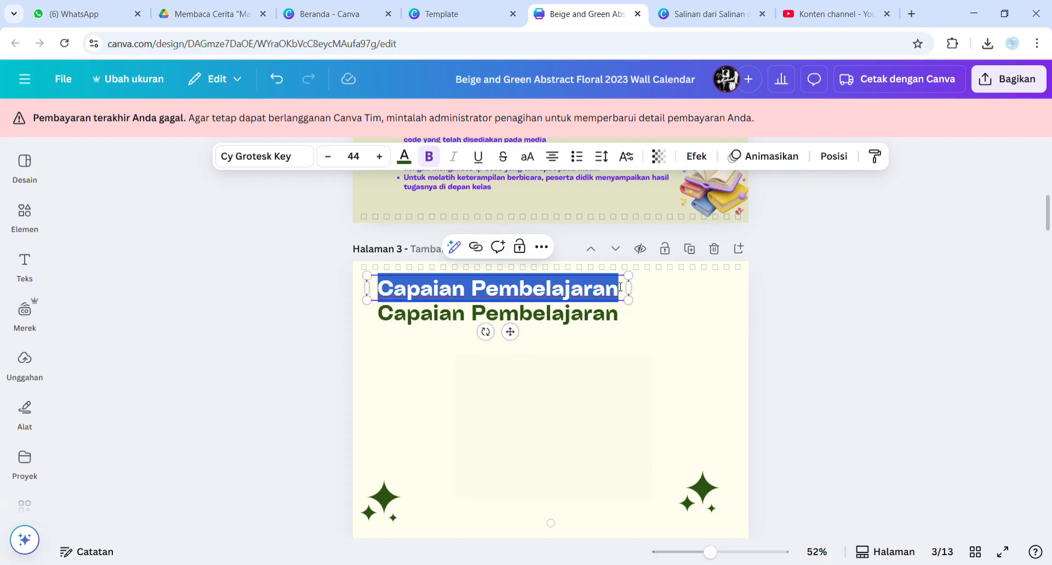
pyautogui.write('Bagian 2')
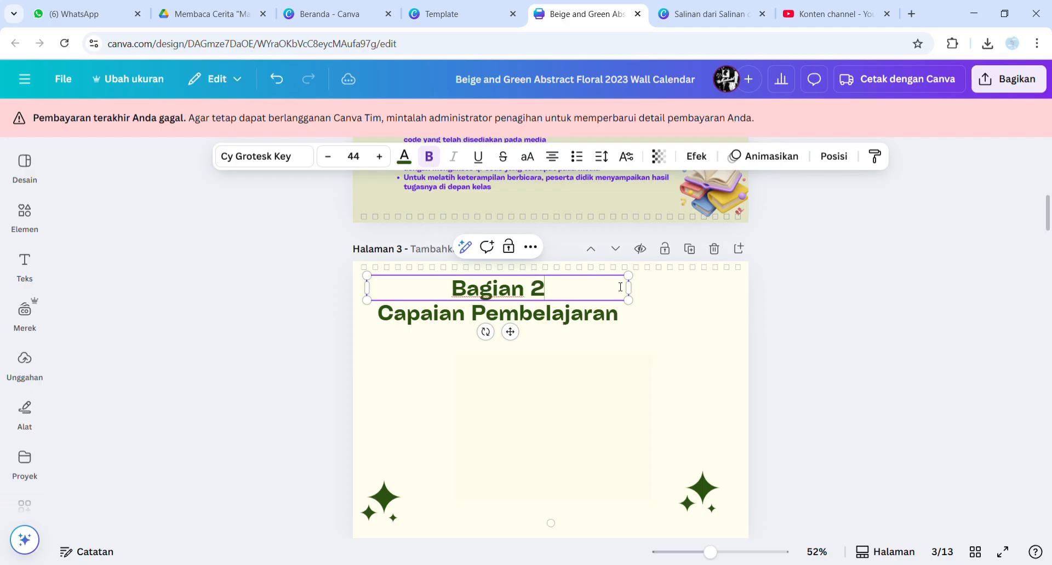
pyautogui.moveTo(510, 332); pyautogui.dragTo(439, 330)
# - Set the font size of "Capaian Pembelajaran" to 32 and shift it slightly below "Bagian 2"
pyautogui.click(519, 314)
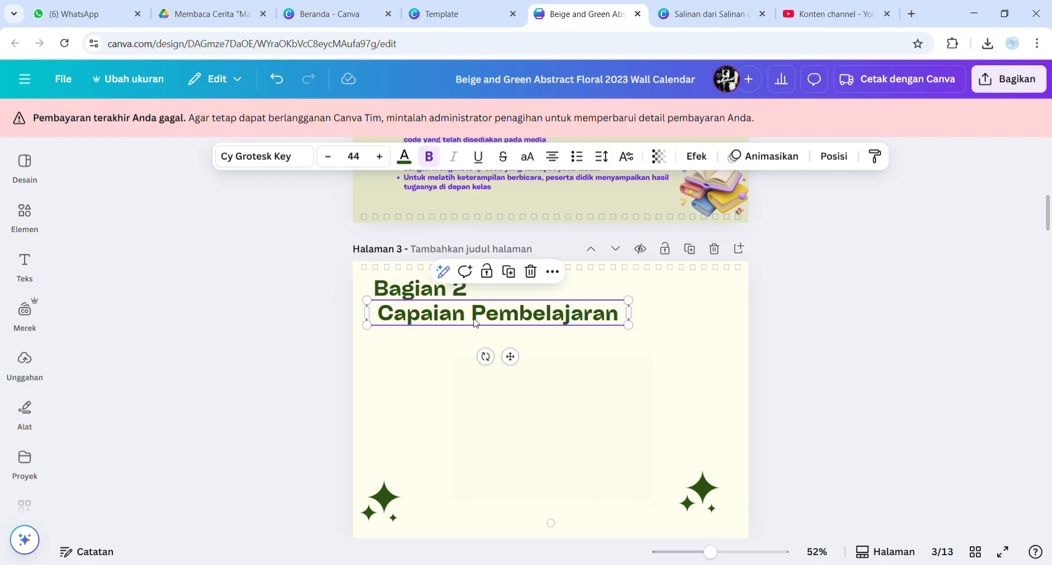
pyautogui.moveTo(510, 359); pyautogui.dragTo(517, 365)
pyautogui.click(328, 158)
pyautogui.click(329, 158)
pyautogui.click(328, 158)
pyautogui.click(328, 158)
pyautogui.click(329, 158)
pyautogui.click(329, 158)
pyautogui.click(331, 159)
pyautogui.click(331, 158)
pyautogui.click(331, 159)
pyautogui.click(330, 159)
pyautogui.click(331, 158)
pyautogui.click(331, 159)
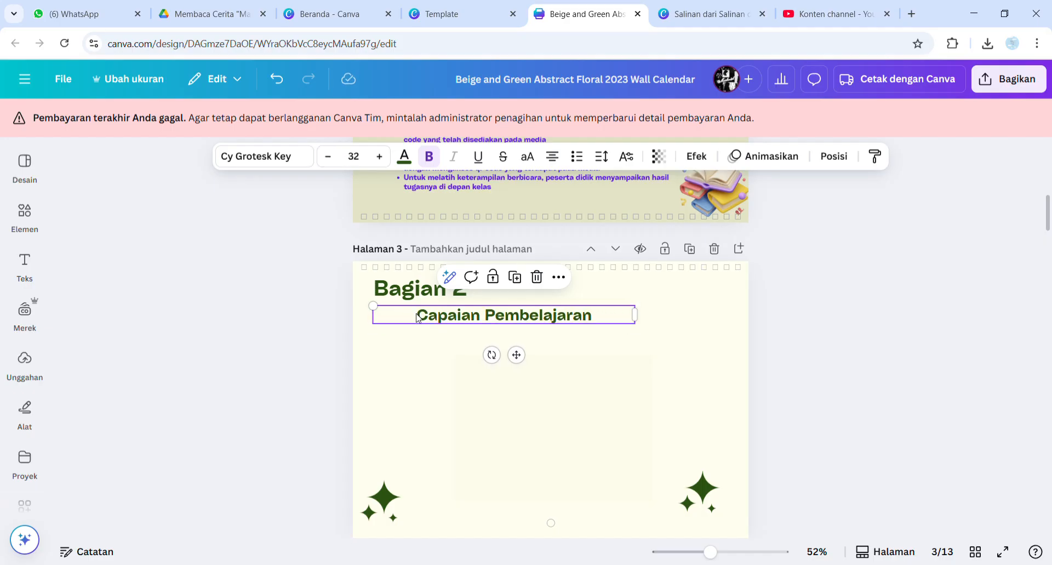
# - Recolor the "Capaian Pembelajaran" text with the green from the university logo's photo colors
pyautogui.click(420, 318)
pyautogui.moveTo(417, 316); pyautogui.dragTo(593, 318)
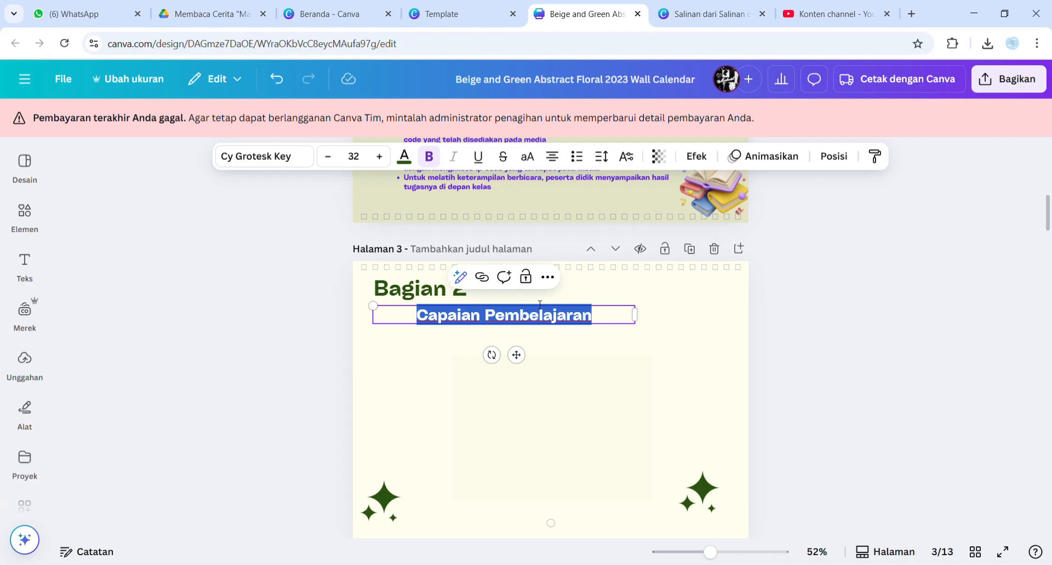
pyautogui.click(407, 163)
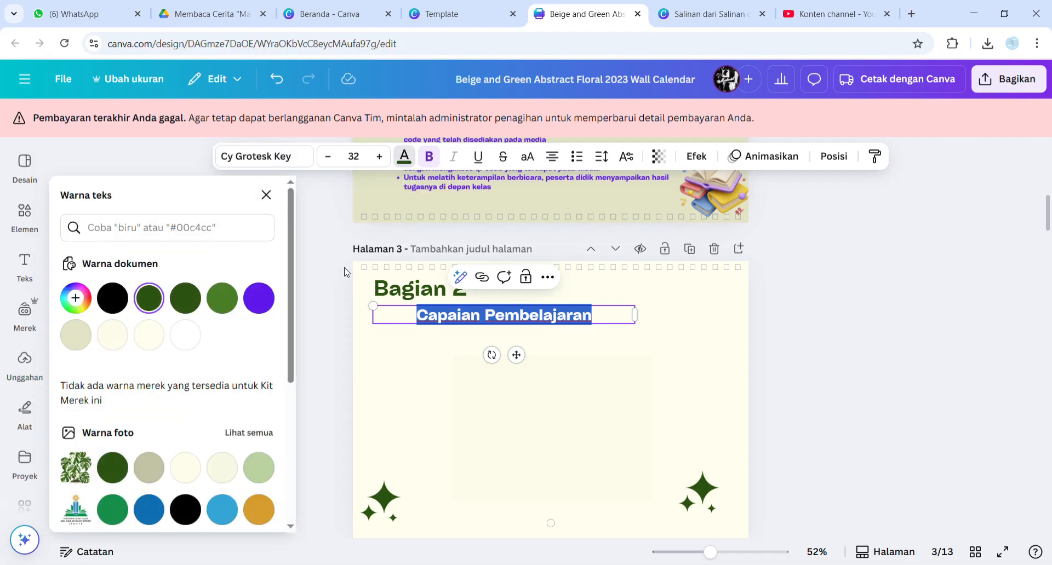
pyautogui.scroll(-3, 288, 262)
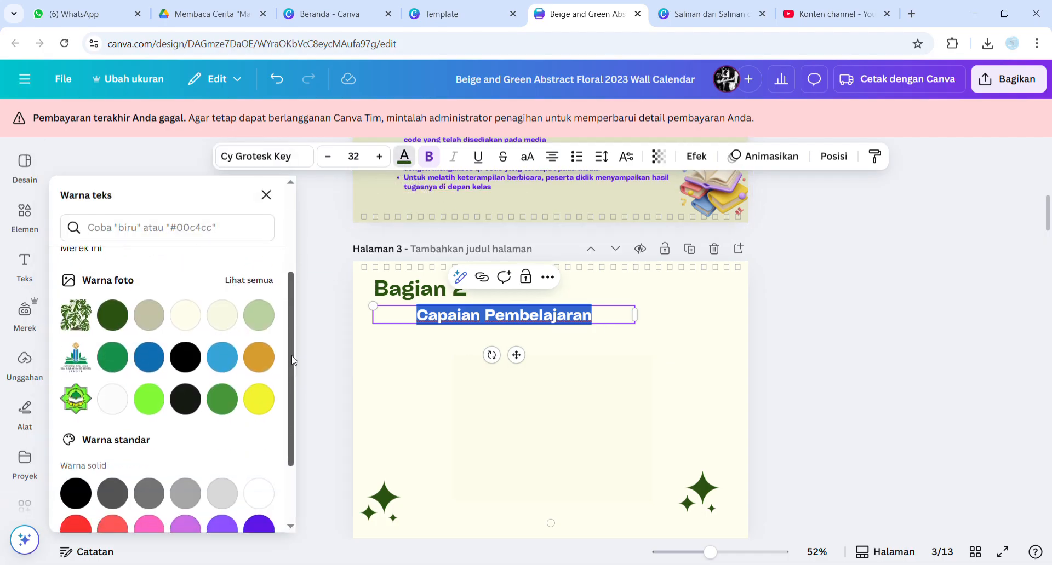
pyautogui.click(119, 358)
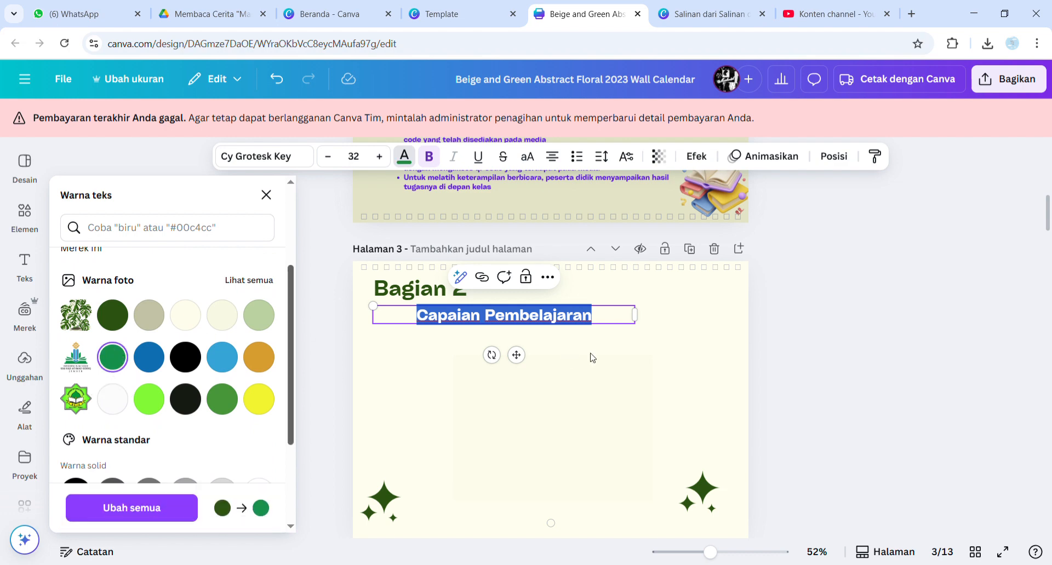
pyautogui.click(613, 364)
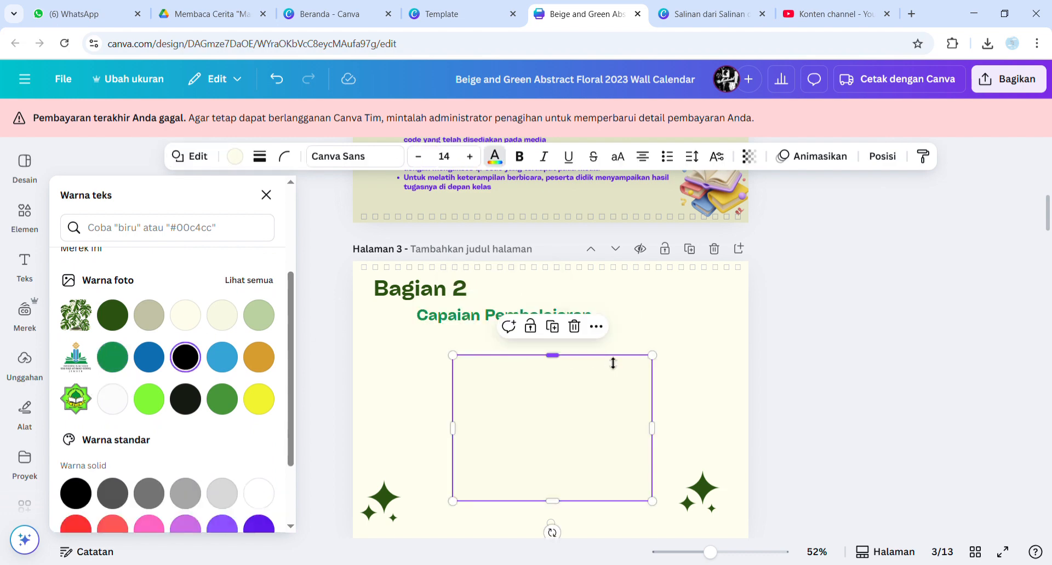
# - Move "Capaian Pembelajaran" up and left so it sits directly beneath "Bagian 2", and deselect it
pyautogui.click(485, 325)
pyautogui.moveTo(515, 355); pyautogui.dragTo(495, 359)
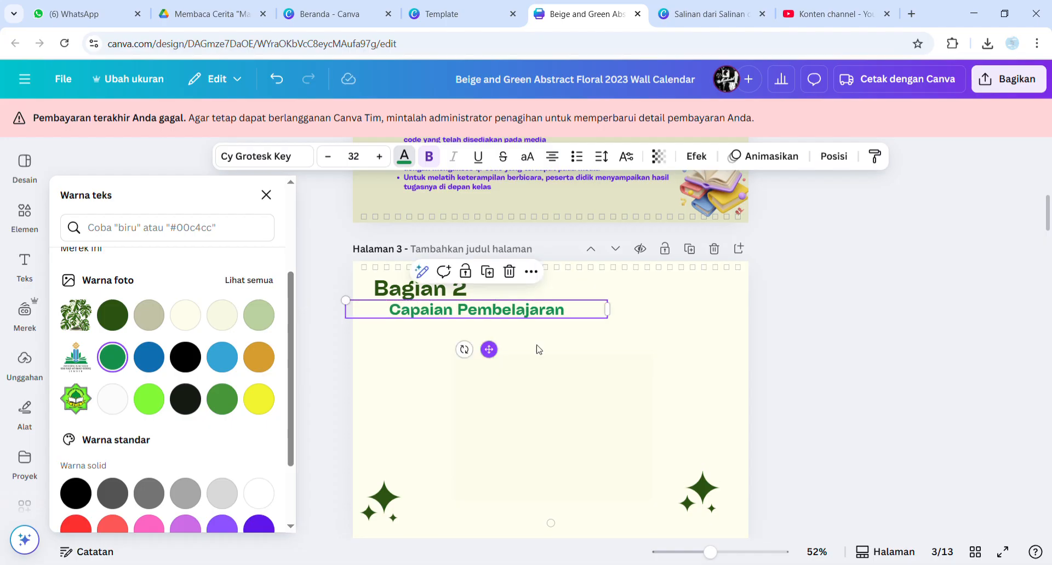
pyautogui.click(557, 345)
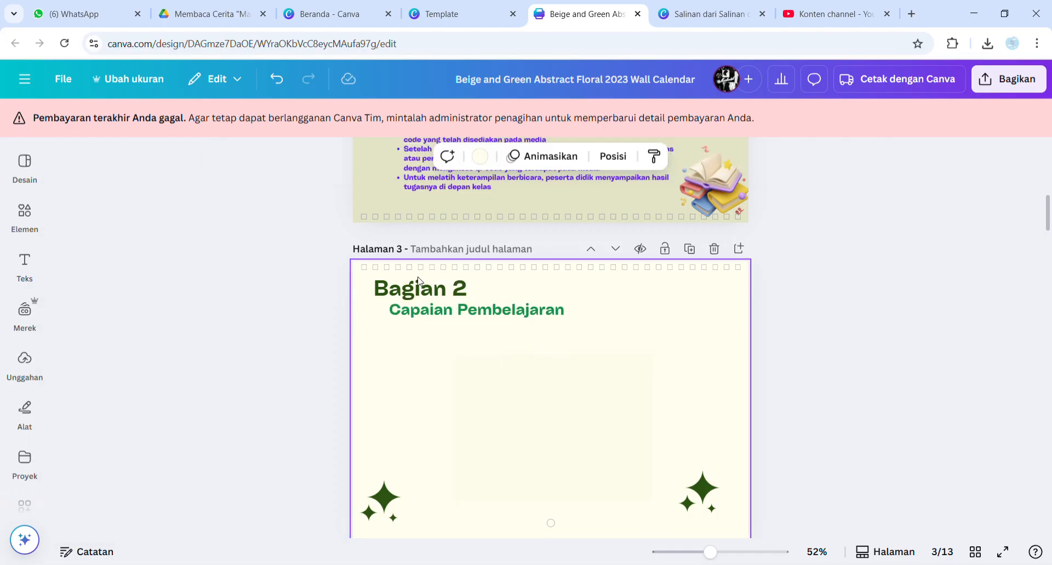
pyautogui.click(431, 313)
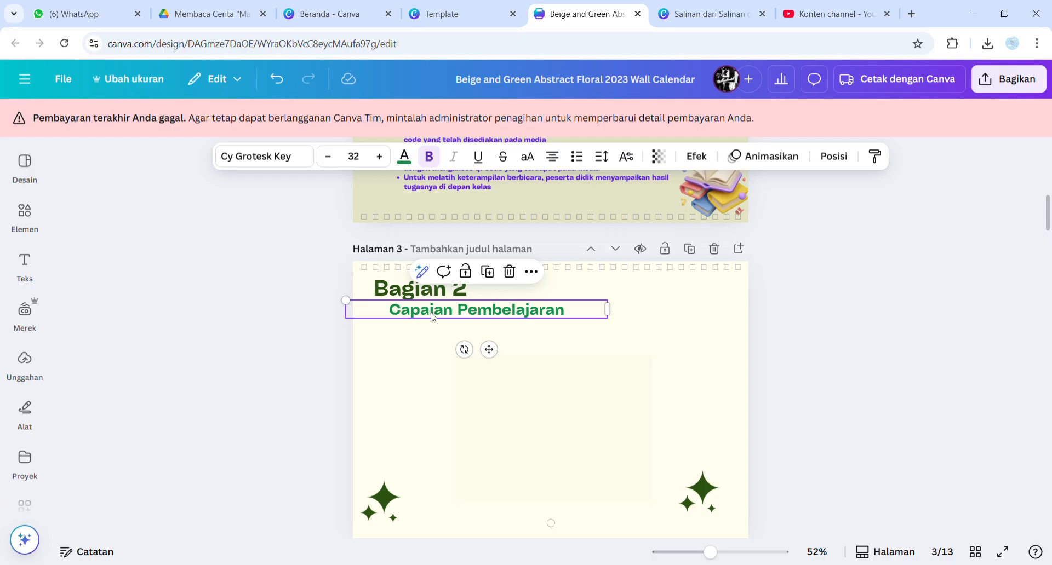
pyautogui.click(428, 351)
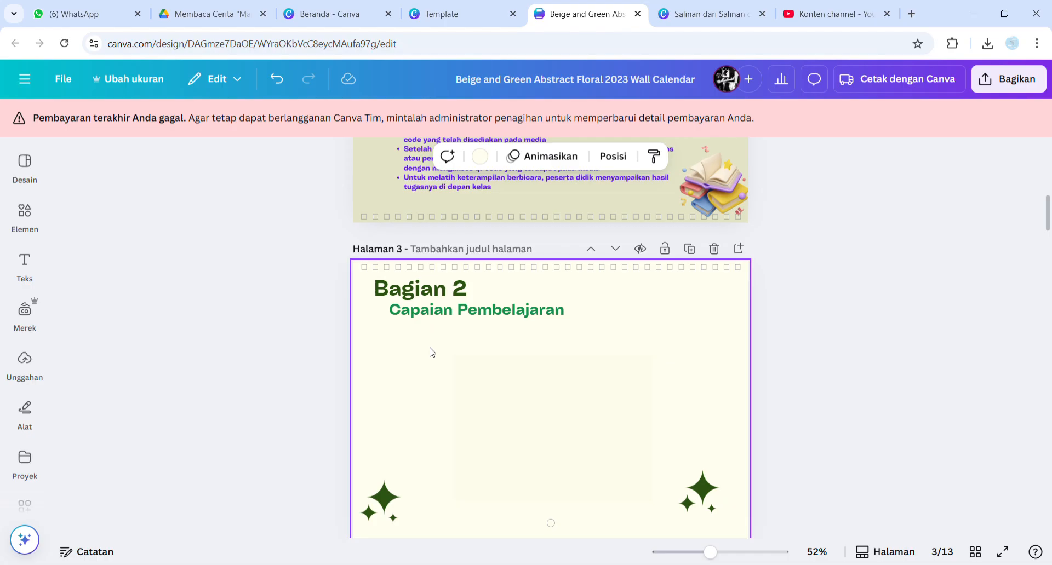
# - Insert the learning outcomes text starting with "Menulis : Menulis atau menggambarkan sebuah topik dengan struktur narasi" on page 3 and justify it
pyautogui.write('Menulis : Menulis atau menggambarkan sebuah topik dengan struktur narasi Membaca : Mengidentifikasi dan menyebutkan permasalahan yang dihadapi tokoh cerita teks narasi yang sesuai jenjangnya Berdiskusi : Menyampaikan pendapat tentang informasi didalam teks terkait penyebab terjadinya suatu masalah atau kejadian Menulis : menulis teks narasi dengan struktur penulisan awal, tengah, akhir yang sederhana Membaca nyaring : Membaca dan mengucapkan kata-kata yang panjang (tiga suku kata atau lebih) menggunakan pengetahuannya terhadap kombinasi huruf Menulis : Menuliskan kalimat lengkap dan mengenali unsur yang menghubungkan kalimat-kalimat berurutan')
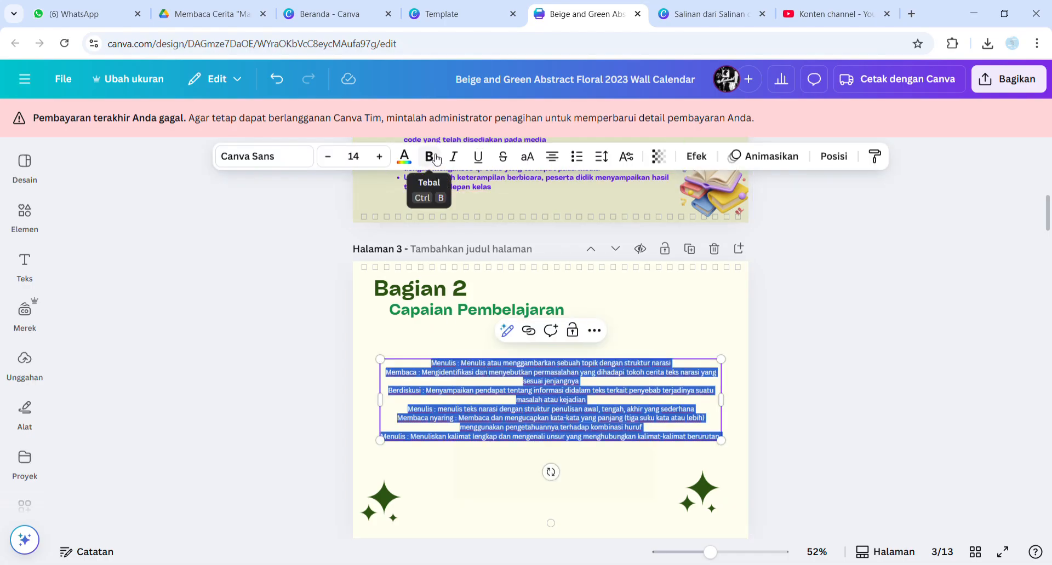
pyautogui.click(553, 157)
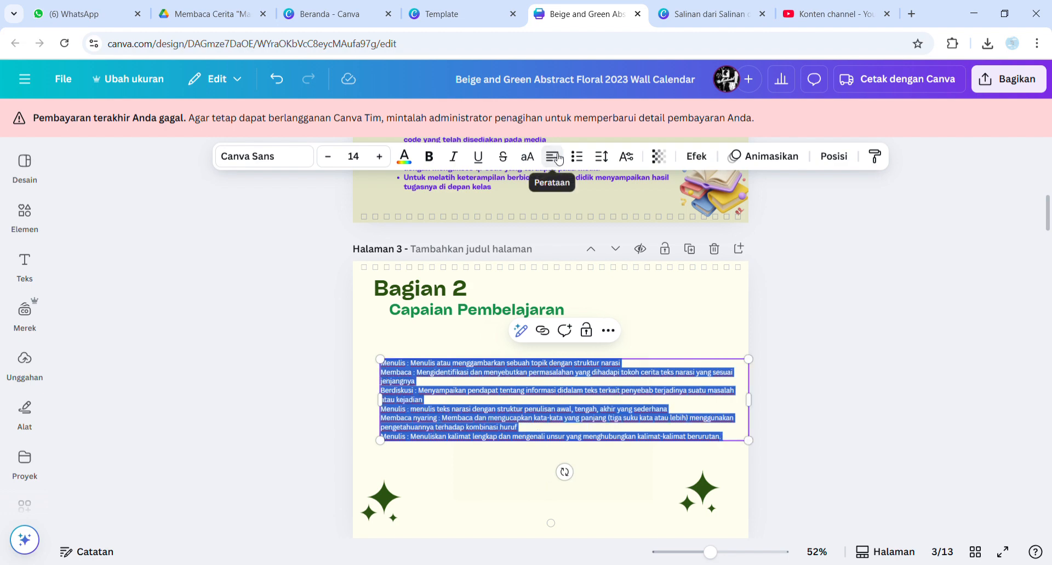
pyautogui.click(553, 157)
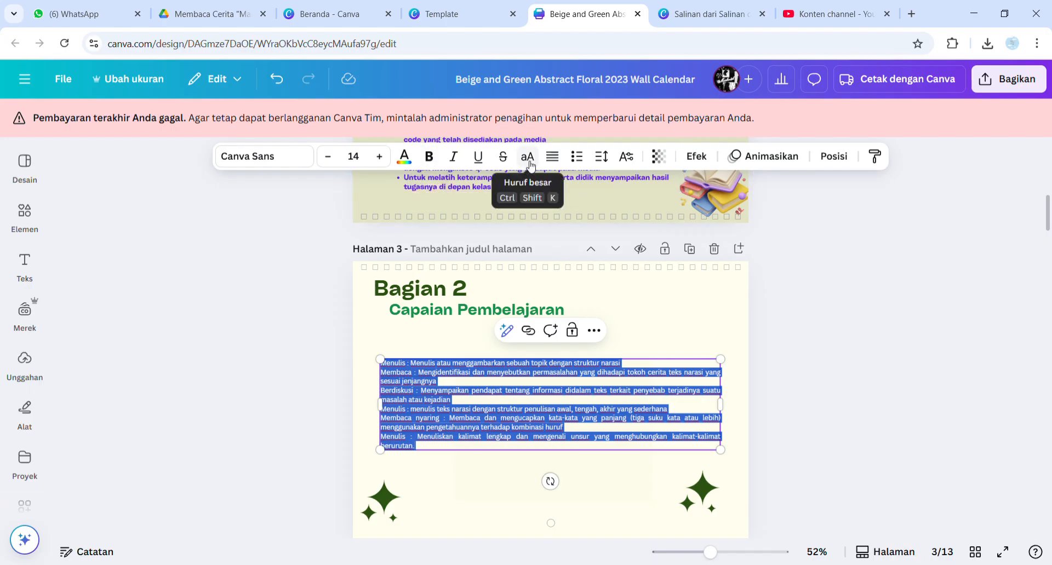
# - Set the font size of the learning outcomes text to 16 and keep all of it selected
pyautogui.click(380, 157)
pyautogui.click(379, 157)
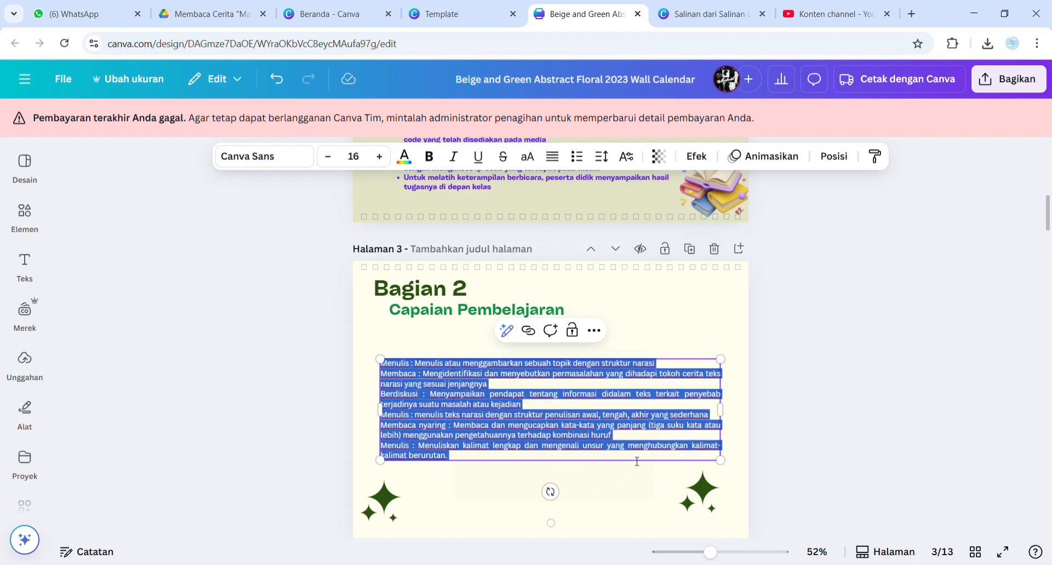
pyautogui.click(667, 465)
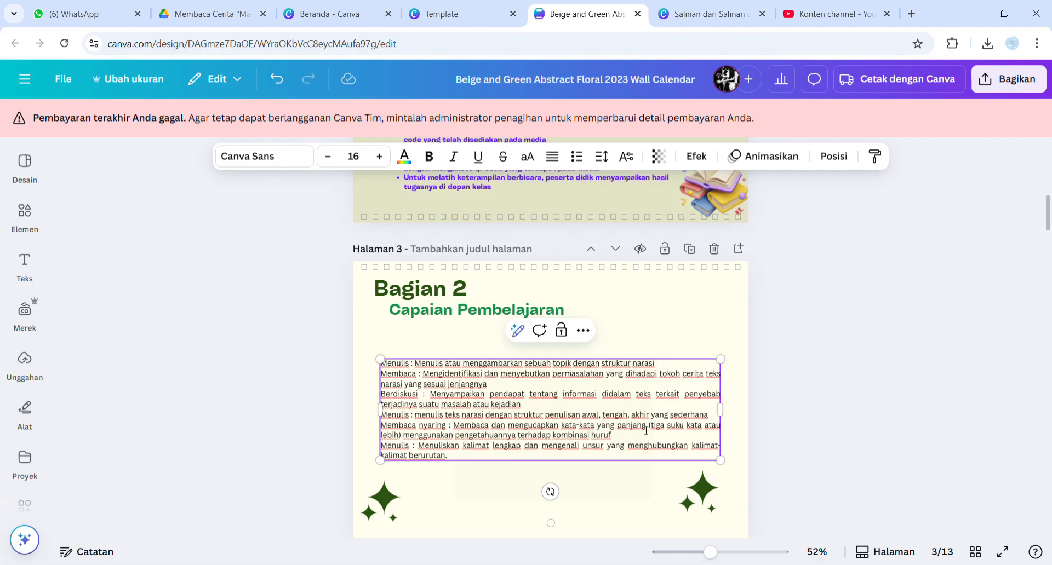
pyautogui.hotkey('ctrl', 'a')
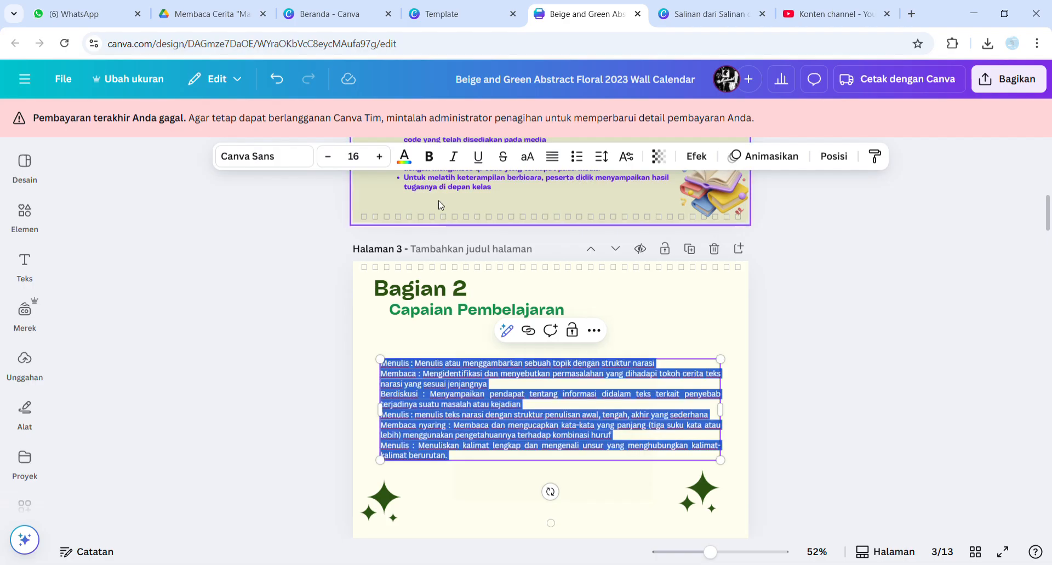
# - Change the font of the learning outcomes text on page 3 to Glacial Indifference
pyautogui.click(307, 161)
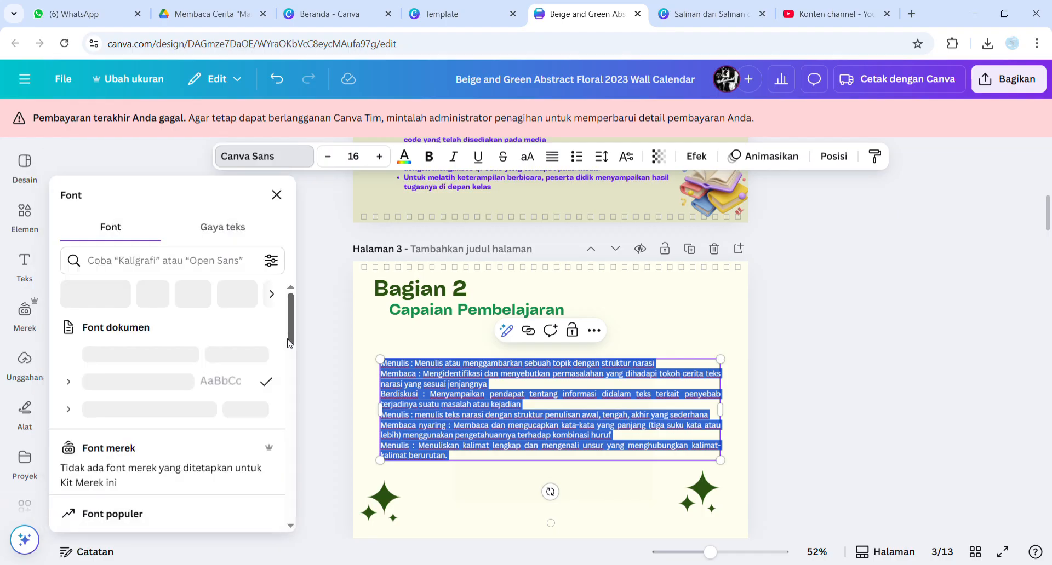
pyautogui.scroll(-3, 284, 328)
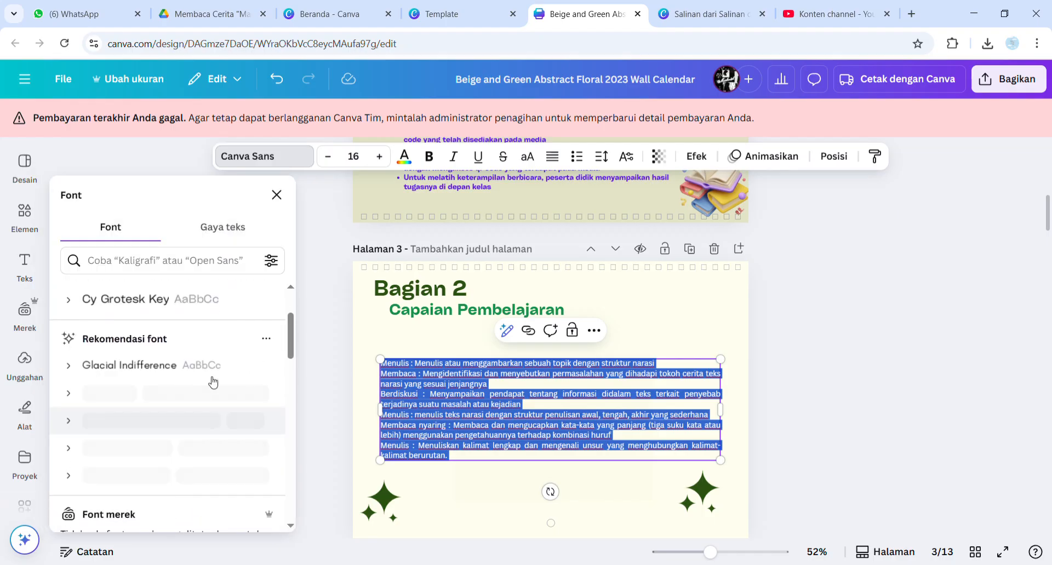
pyautogui.click(159, 363)
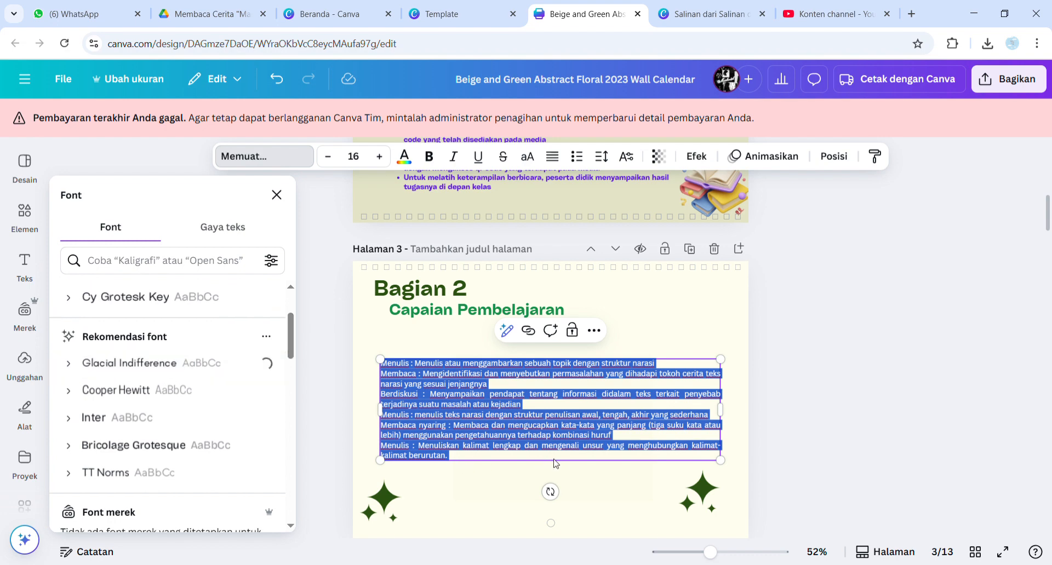
# - Move the learning outcomes text up beneath "Capaian Pembelajaran" and enlarge it to font size 16,6
pyautogui.click(589, 481)
pyautogui.moveTo(697, 440); pyautogui.dragTo(702, 413)
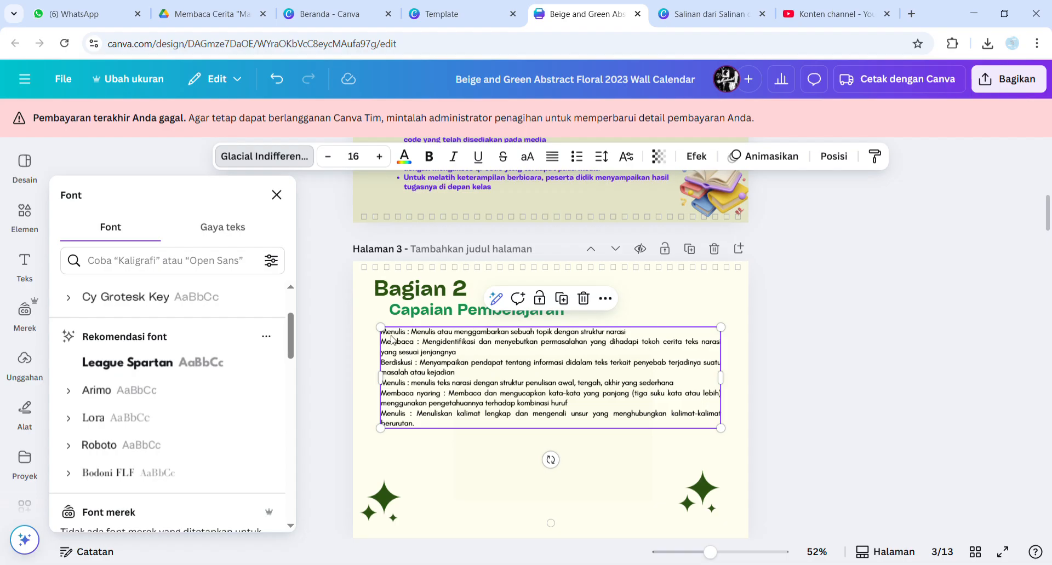
pyautogui.moveTo(390, 336); pyautogui.dragTo(378, 332)
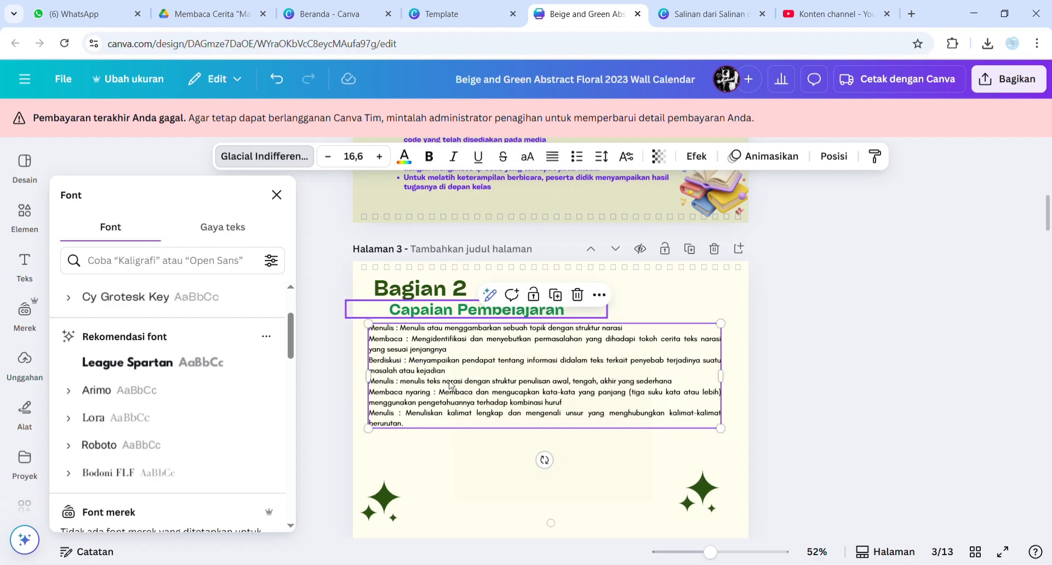
# - Format all of the learning outcomes text as a bulleted list
pyautogui.doubleClick(465, 422)
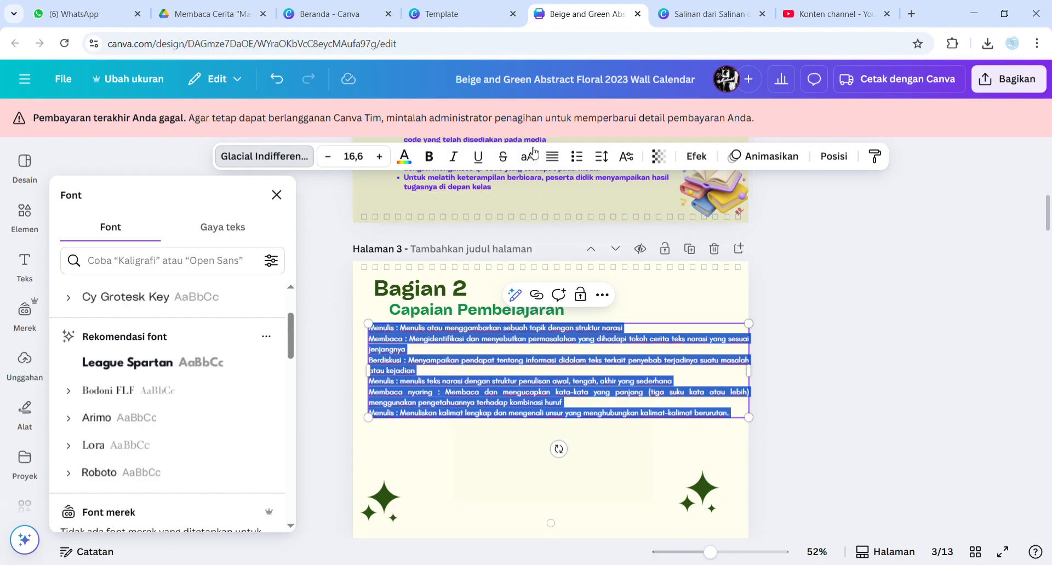
pyautogui.click(576, 157)
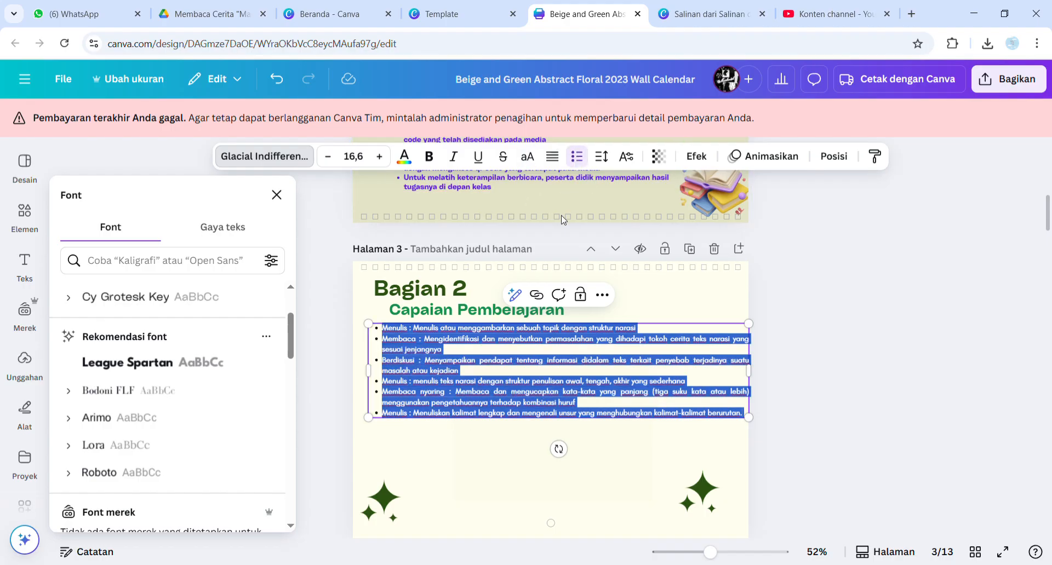
pyautogui.click(607, 446)
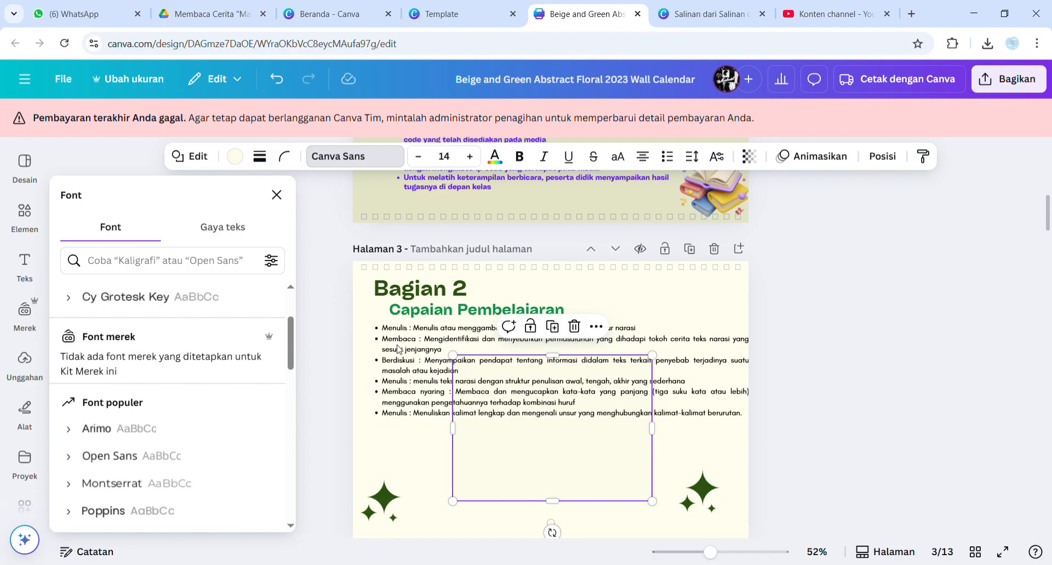
pyautogui.click(395, 368)
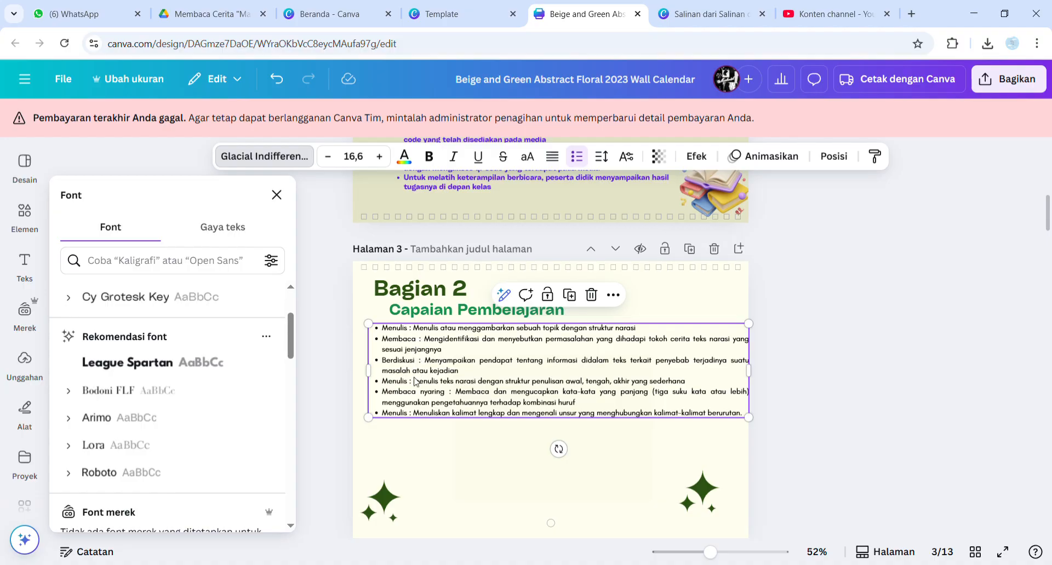
pyautogui.click(469, 422)
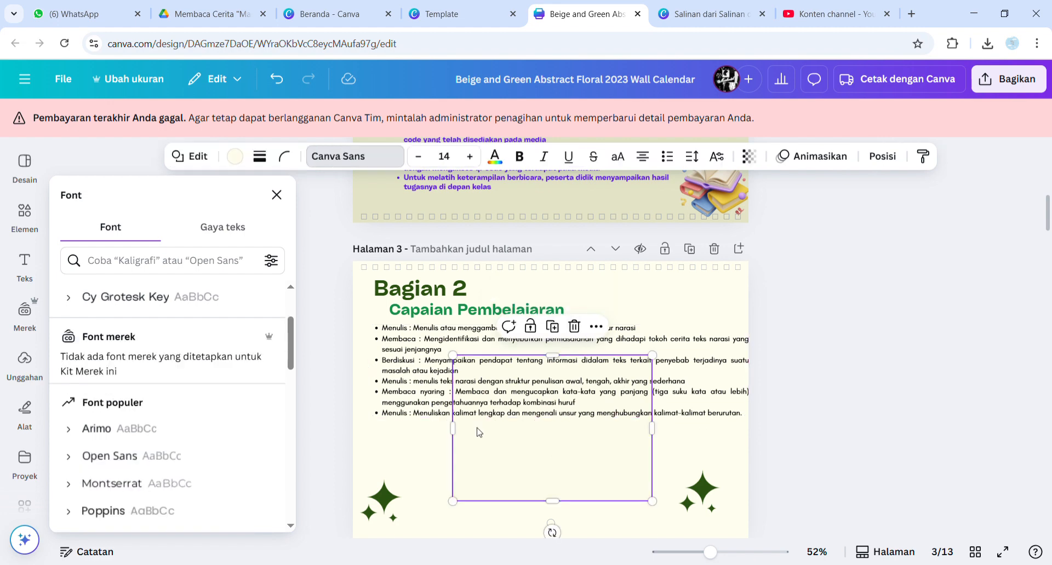
# - Recolor the entire bulleted learning outcomes text with the medium green from the green-and-yellow emblem's photo colors
pyautogui.click(406, 361)
pyautogui.click(406, 361)
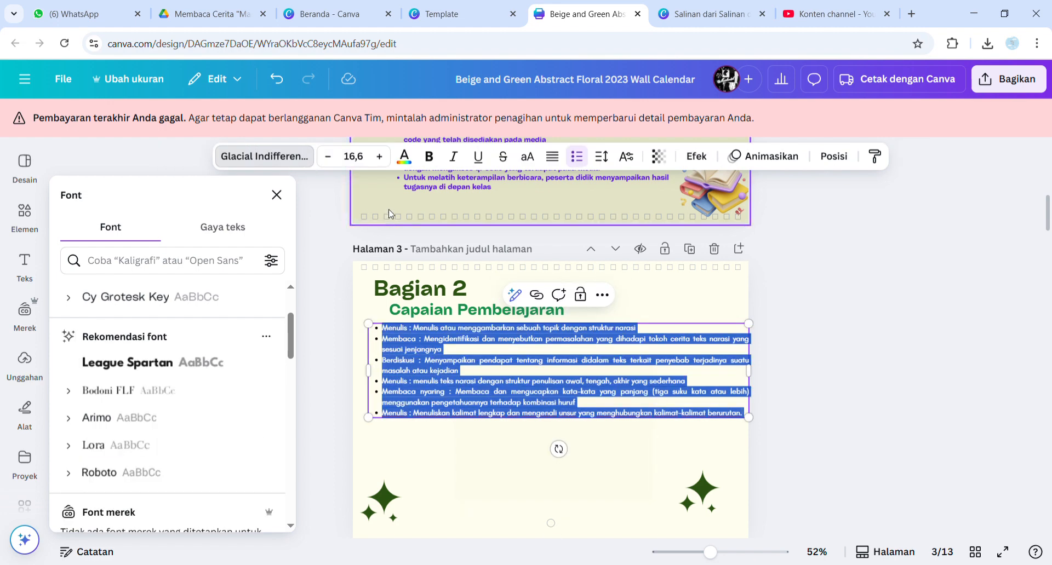
pyautogui.click(405, 158)
pyautogui.scroll(-1, 293, 306)
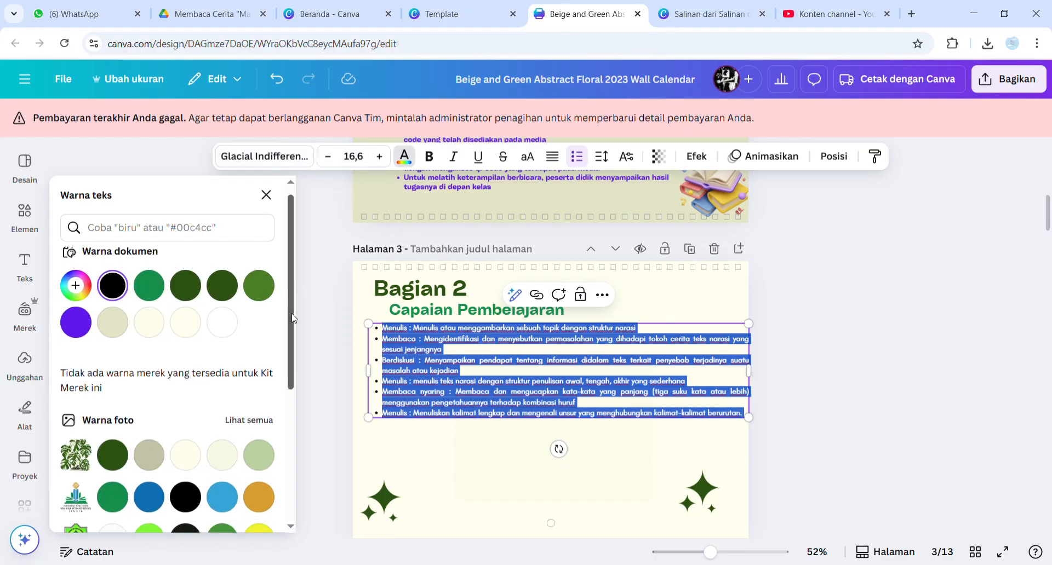
pyautogui.moveTo(292, 315); pyautogui.dragTo(295, 346)
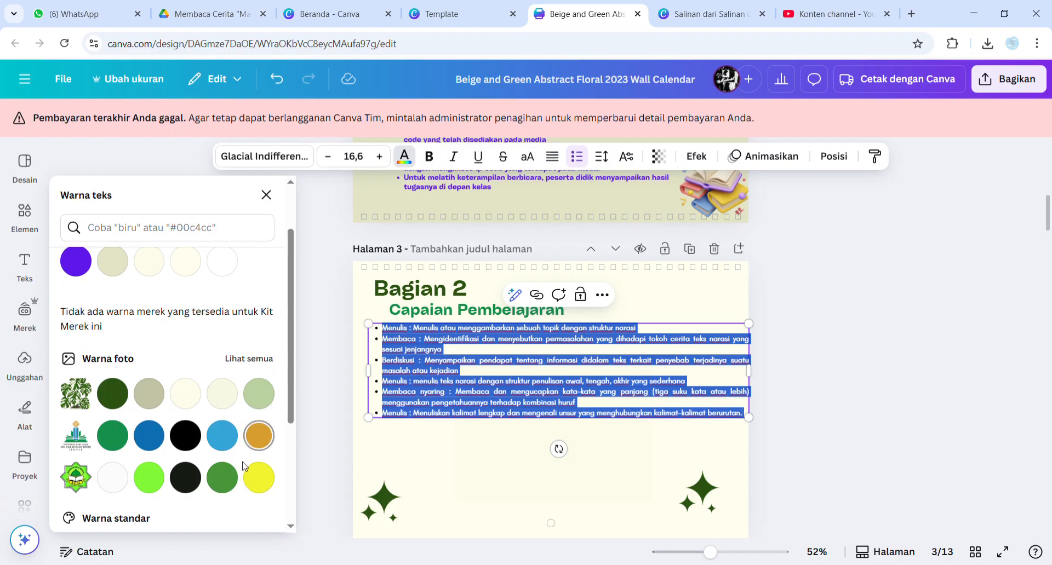
pyautogui.click(222, 477)
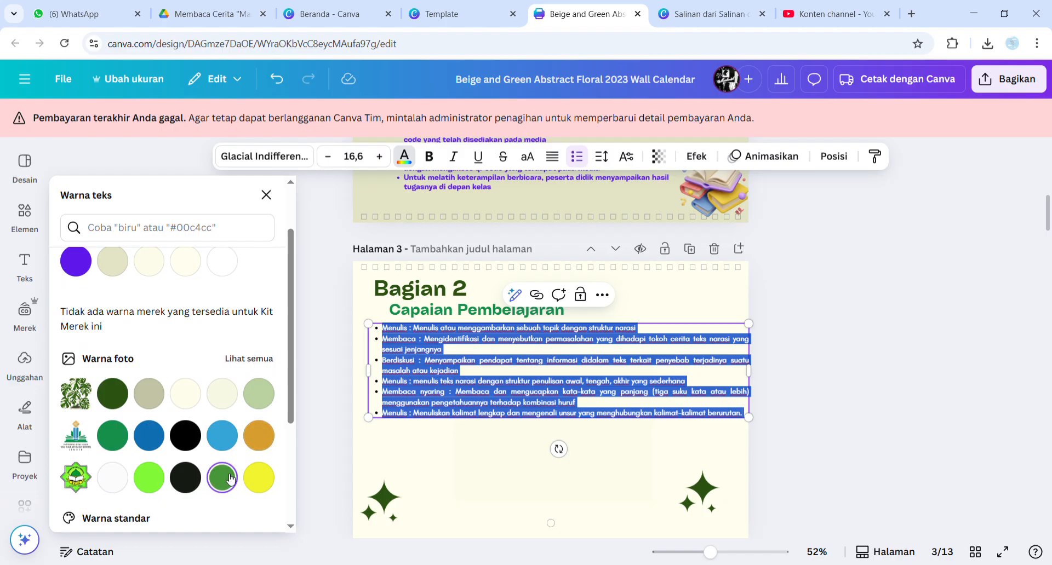
pyautogui.click(490, 435)
# - Narrow the learning outcomes text box from its right edge and shift it slightly right and down beneath the subtitle
pyautogui.click(508, 412)
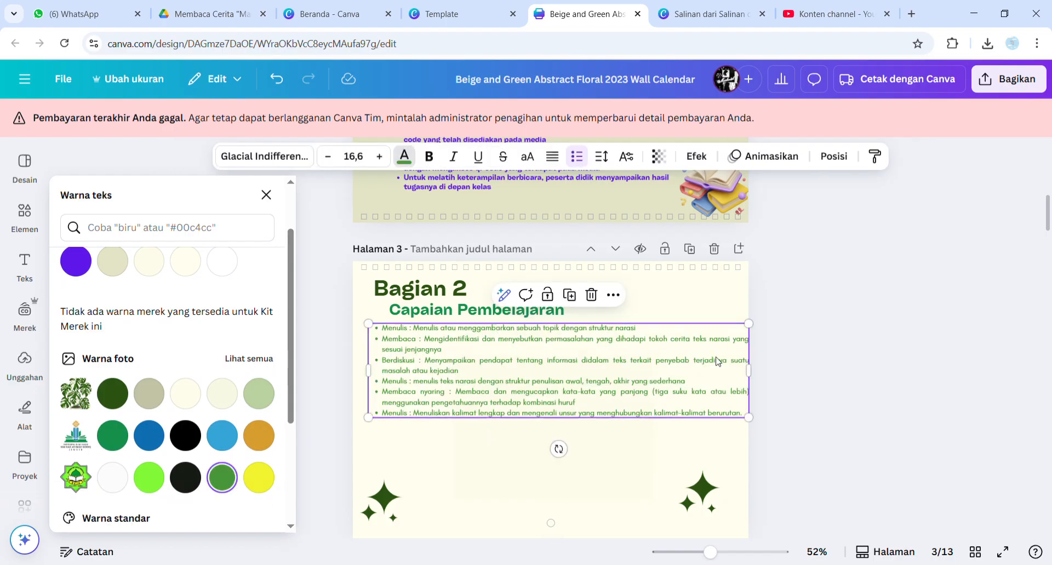
pyautogui.moveTo(750, 373); pyautogui.dragTo(673, 380)
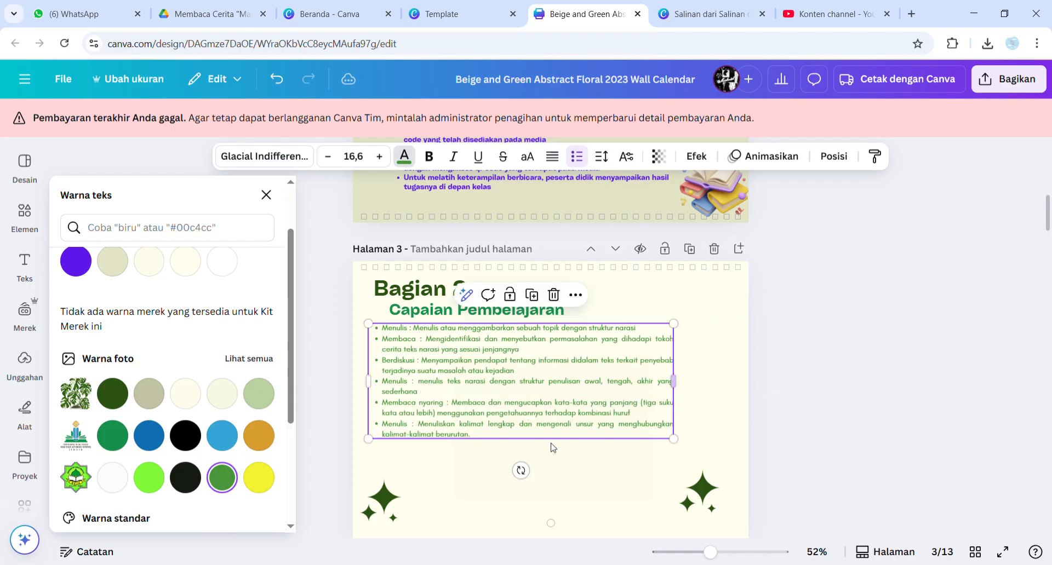
pyautogui.moveTo(523, 442); pyautogui.dragTo(531, 442)
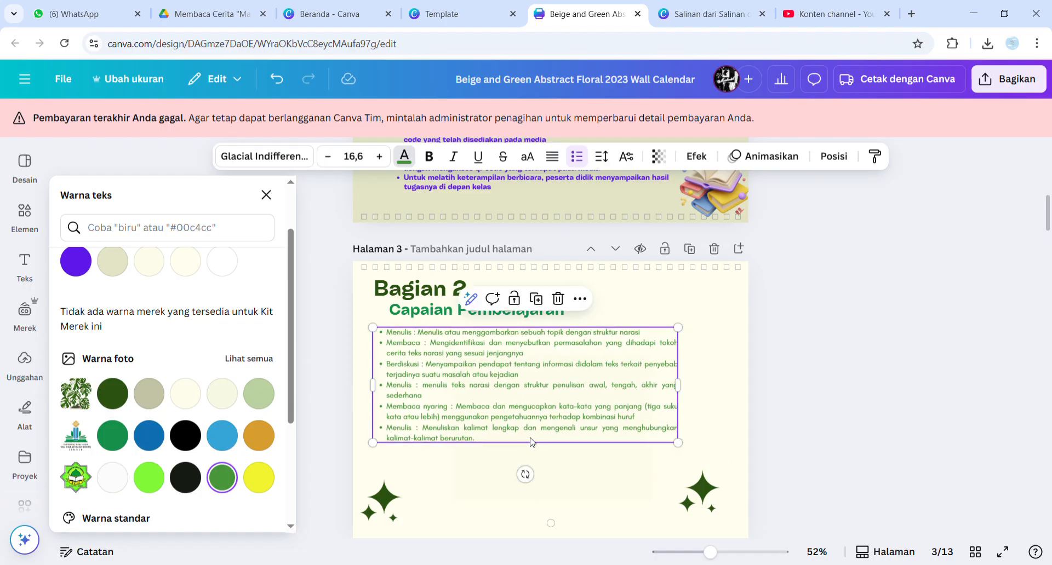
# - Set the font size of the whole bulleted learning outcomes text to 18,6
pyautogui.doubleClick(508, 433)
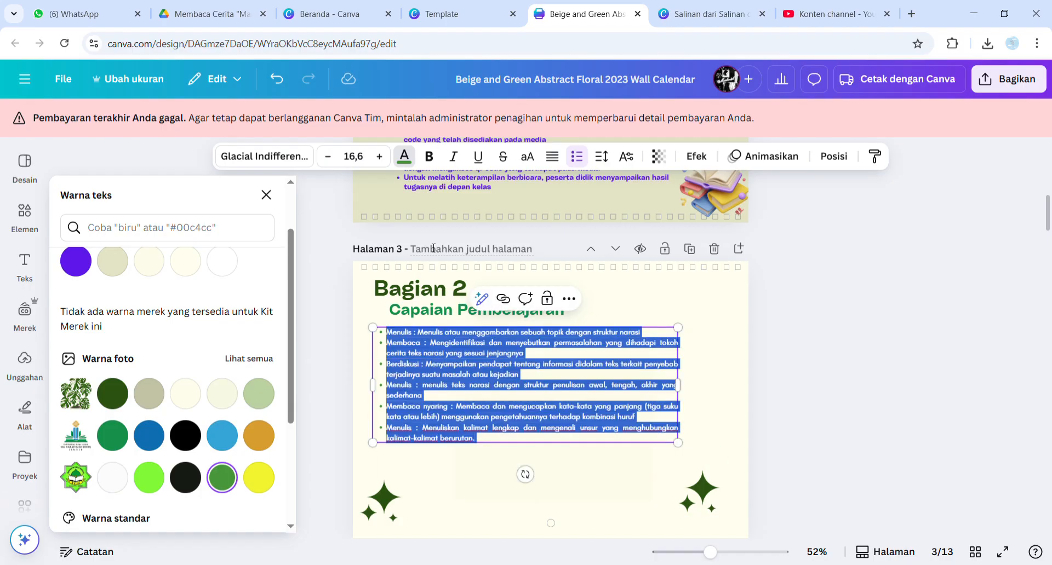
pyautogui.click(381, 158)
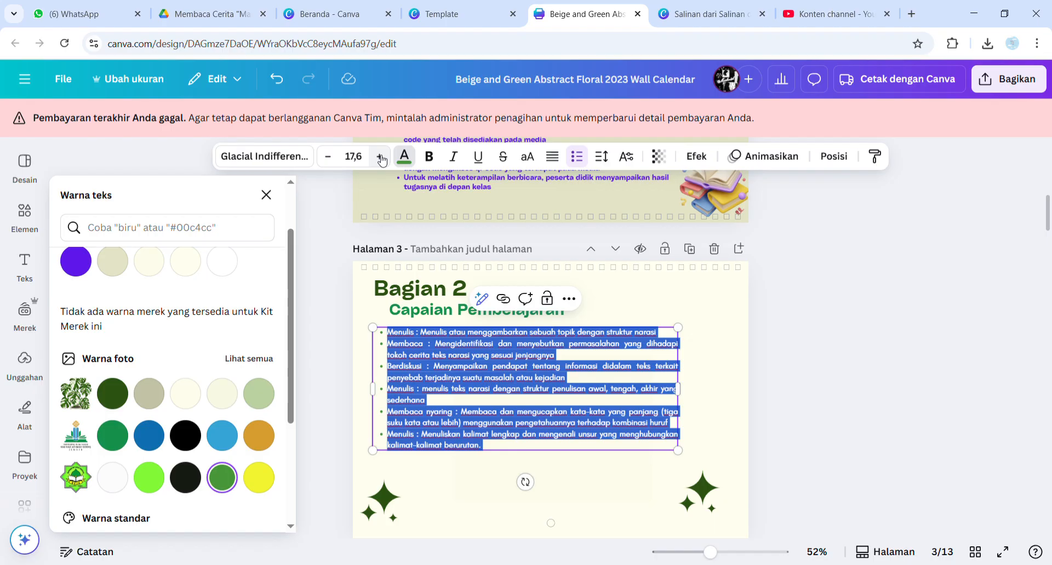
pyautogui.click(382, 159)
pyautogui.click(381, 158)
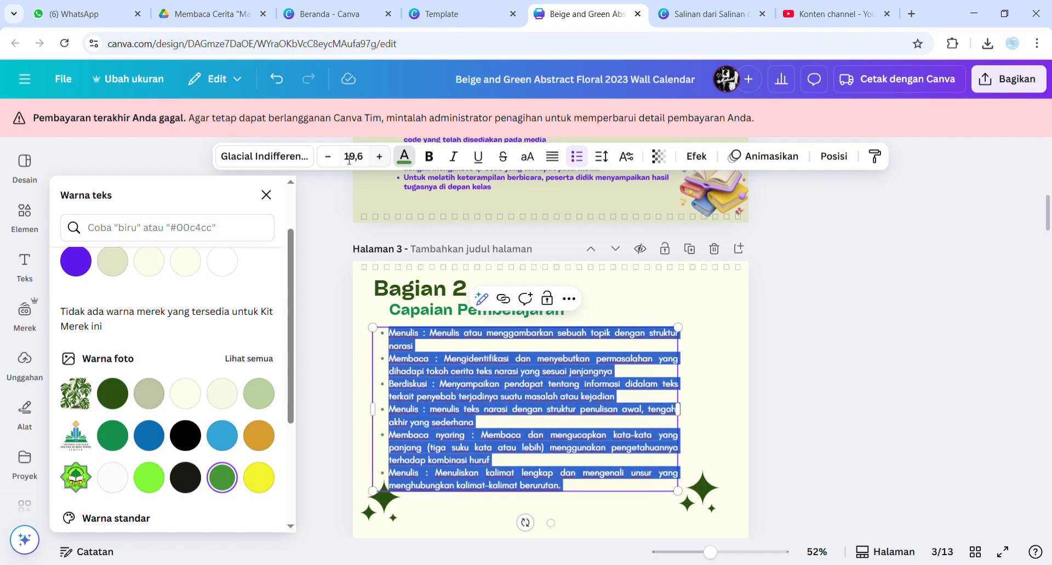
pyautogui.click(328, 157)
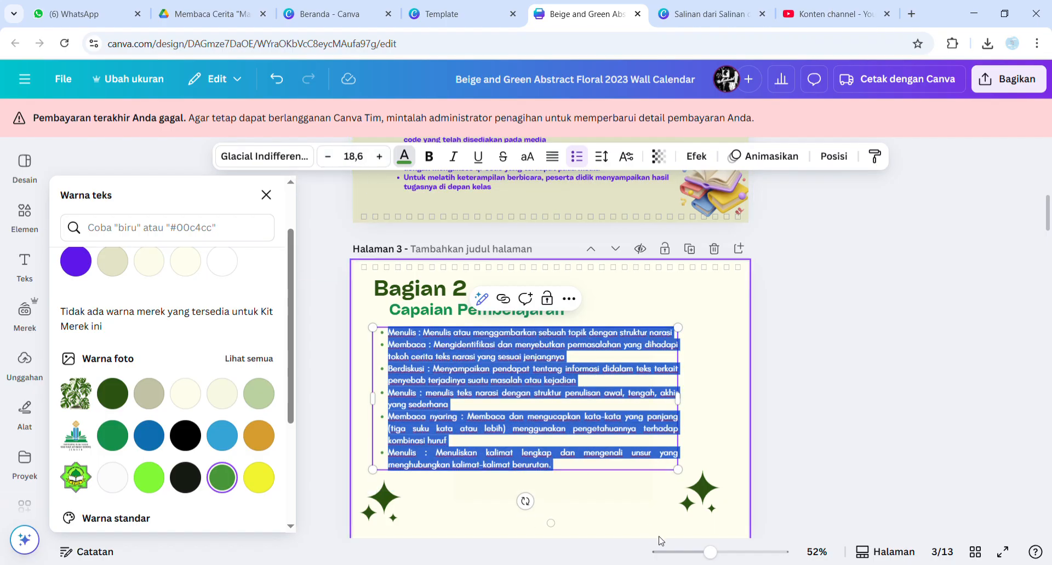
# - Select the star decoration in page 3's lower-right corner and search the elements for "anak bermain dan belajar"
pyautogui.click(712, 488)
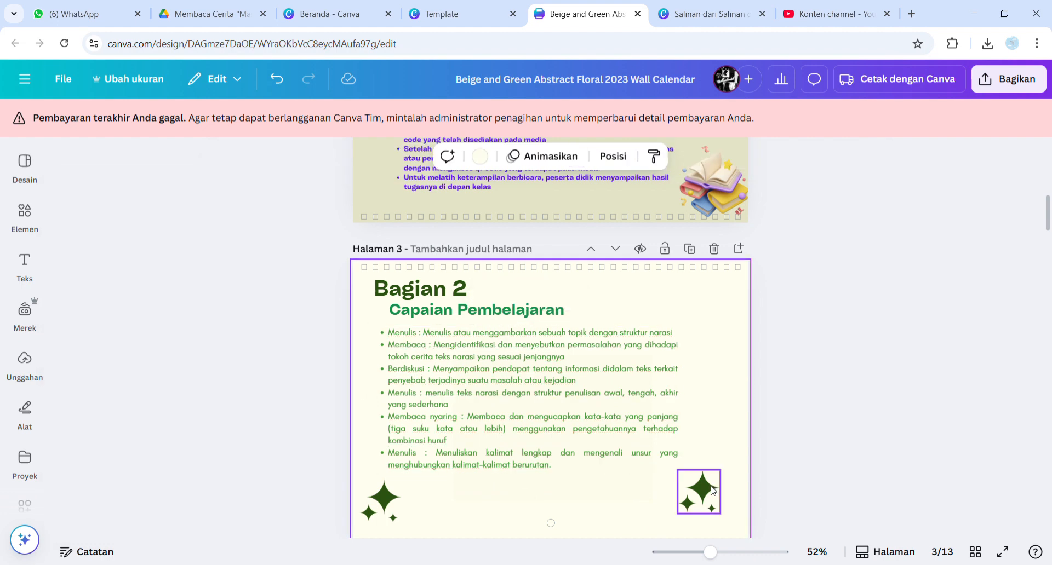
pyautogui.click(713, 489)
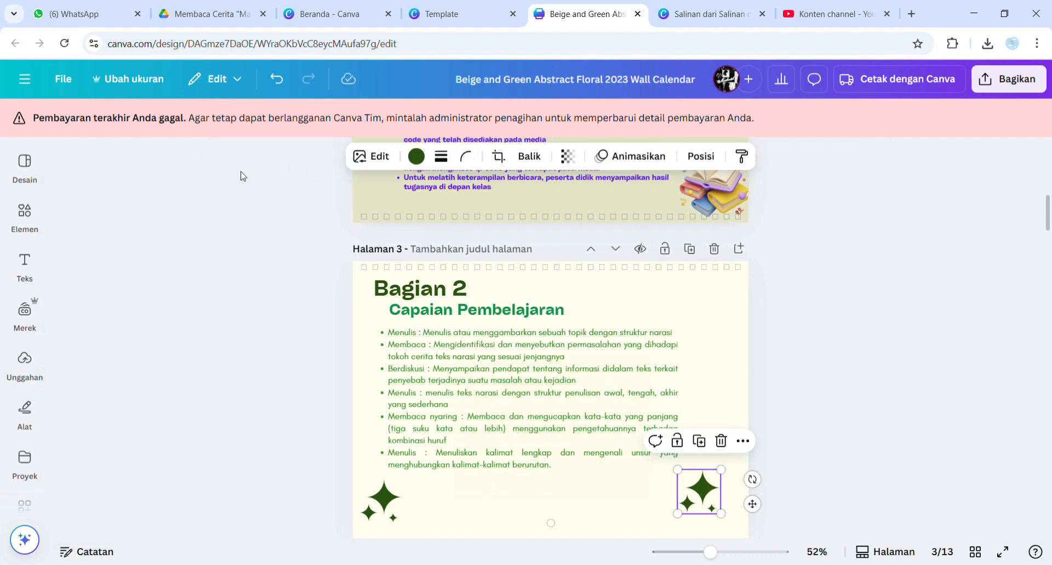
pyautogui.click(24, 213)
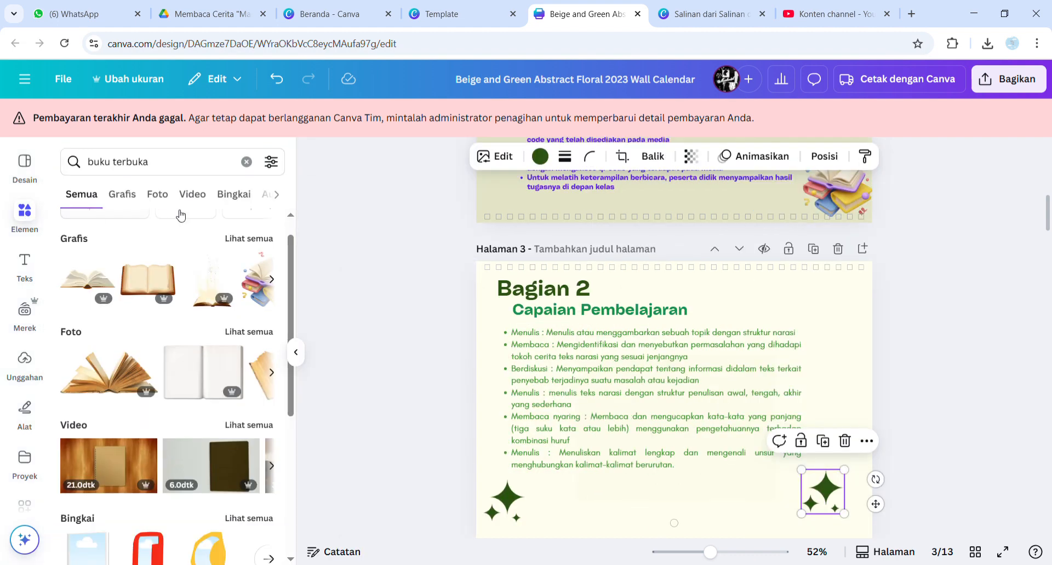
pyautogui.click(247, 162)
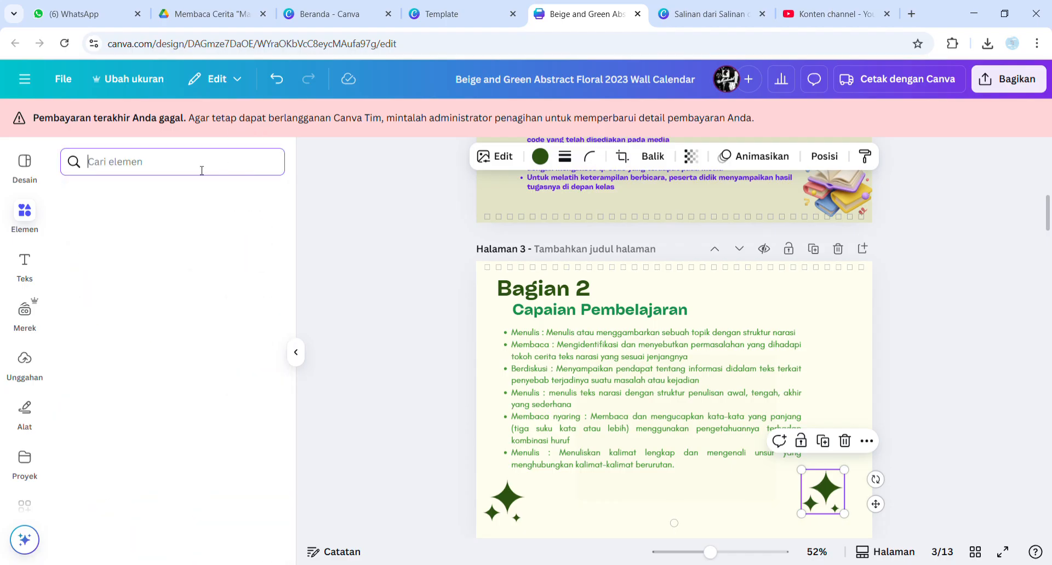
pyautogui.write('anak')
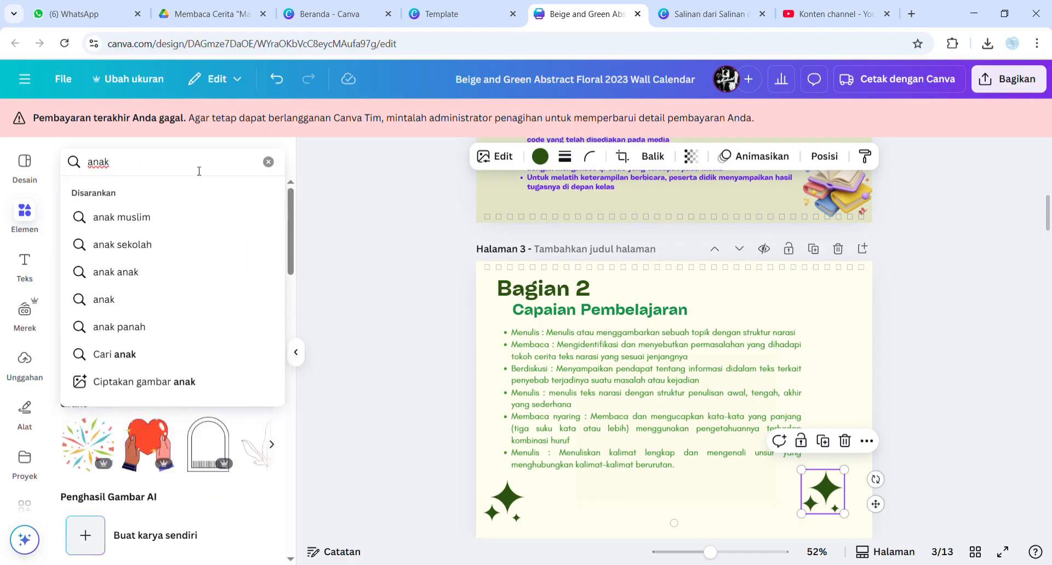
pyautogui.write(' bermaind')
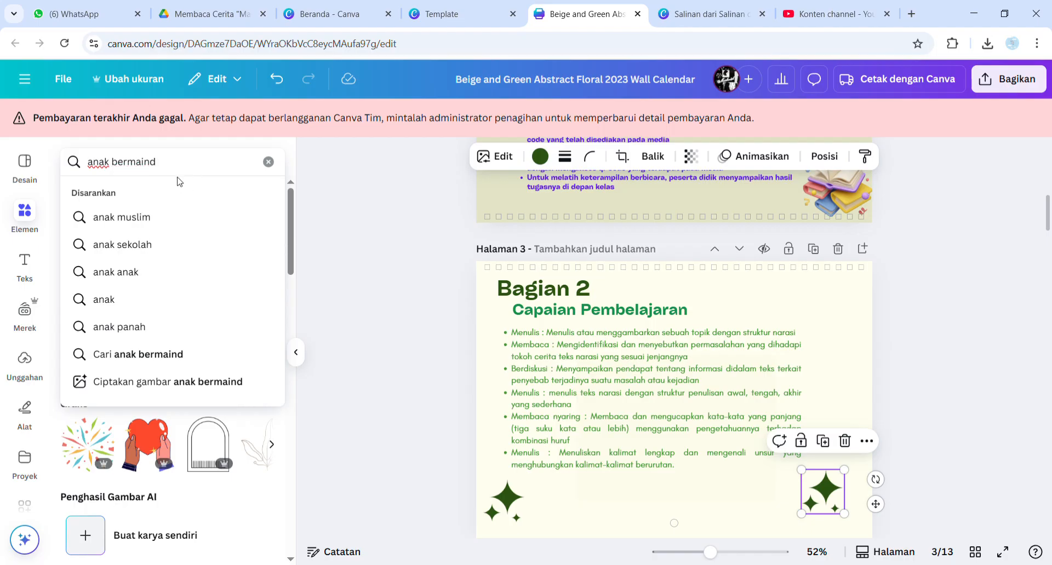
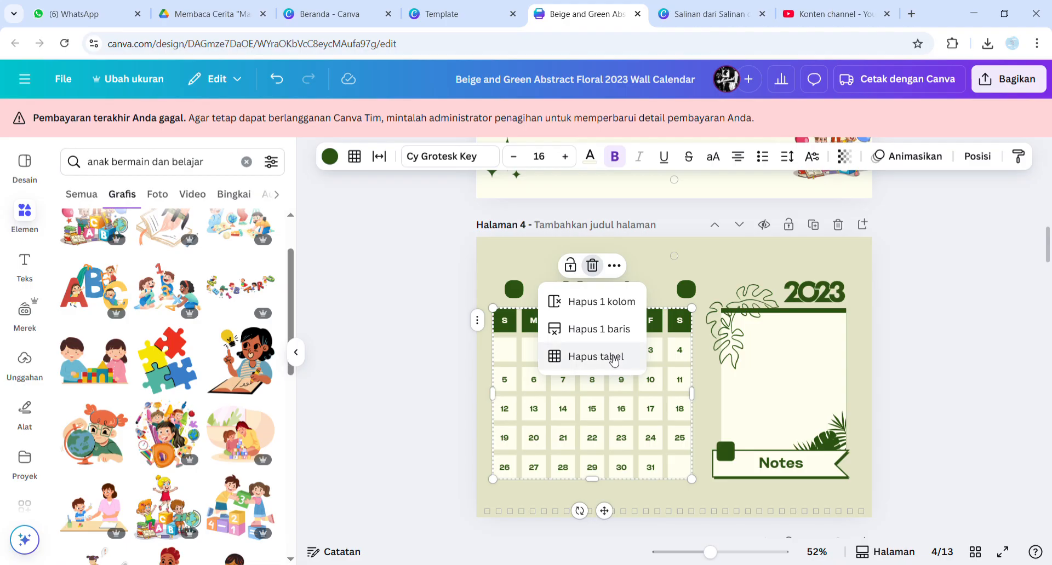
# - Delete the calendar table, the outlined leaves and the cream notes panel with its green bar from page 4
pyautogui.click(758, 352)
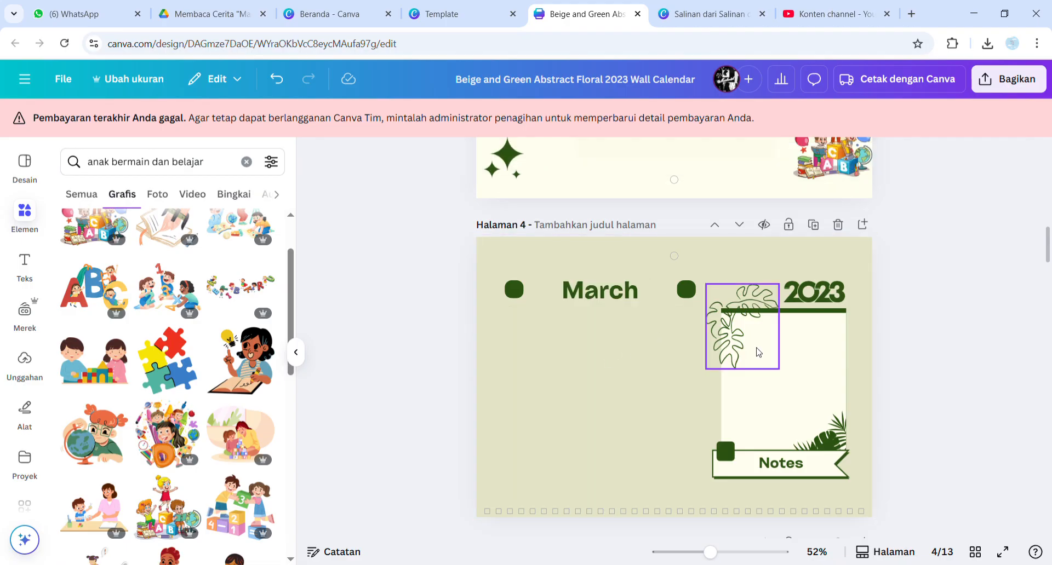
pyautogui.press('Delete')
pyautogui.click(766, 360)
pyautogui.press('Delete')
pyautogui.click(802, 376)
pyautogui.press('Delete')
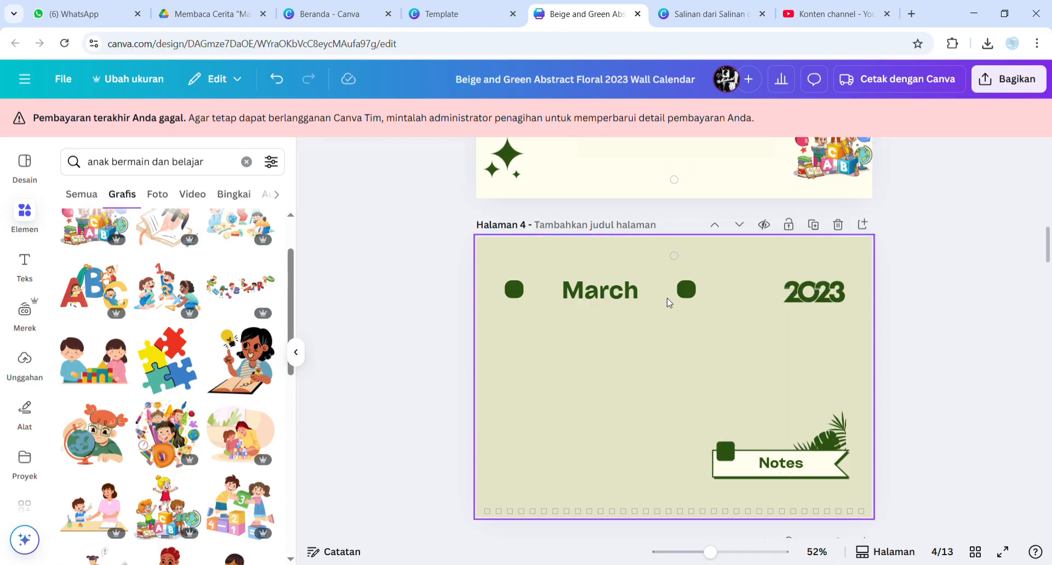
# - Delete the two green rounded squares on either side of "March" on page 4
pyautogui.click(681, 291)
pyautogui.press('Delete')
pyautogui.click(519, 294)
pyautogui.press('Delete')
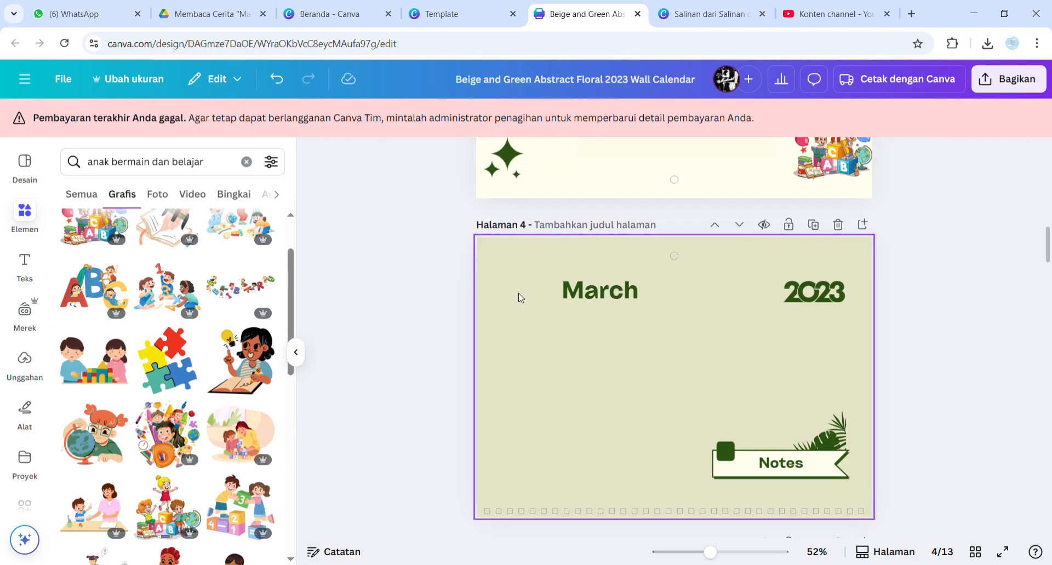
# - Move the "March" heading to page 4's upper-left corner and select its text
pyautogui.click(577, 303)
pyautogui.moveTo(588, 330); pyautogui.dragTo(564, 307)
pyautogui.doubleClick(584, 267)
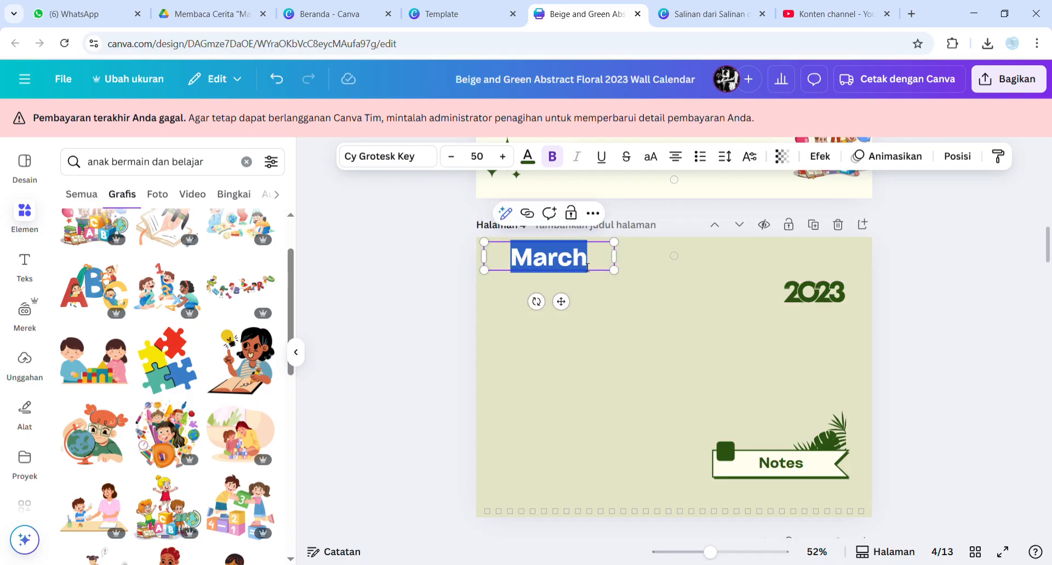
pyautogui.write('Alur ')
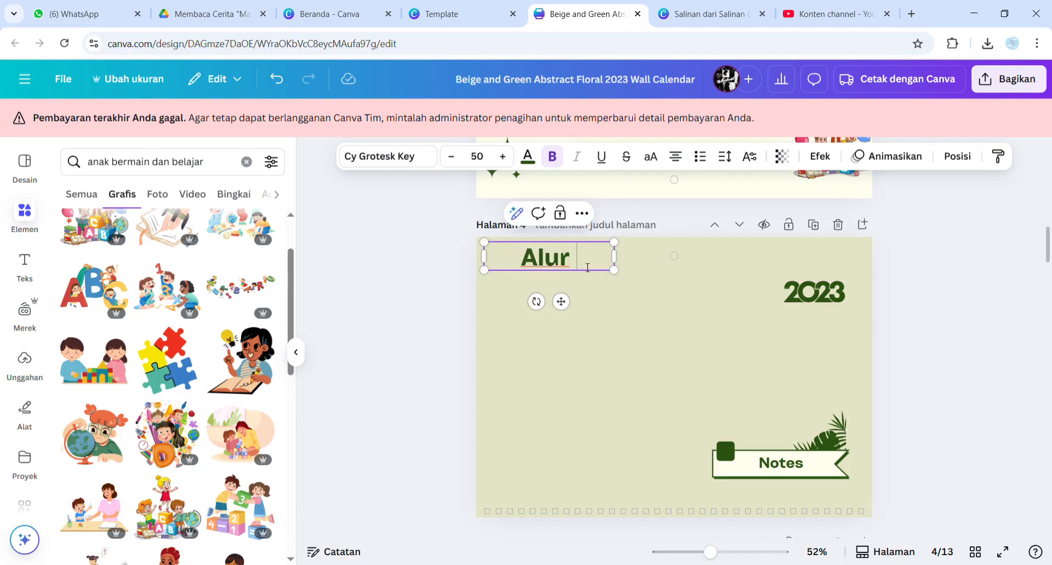
pyautogui.write('Tujuan Pe')
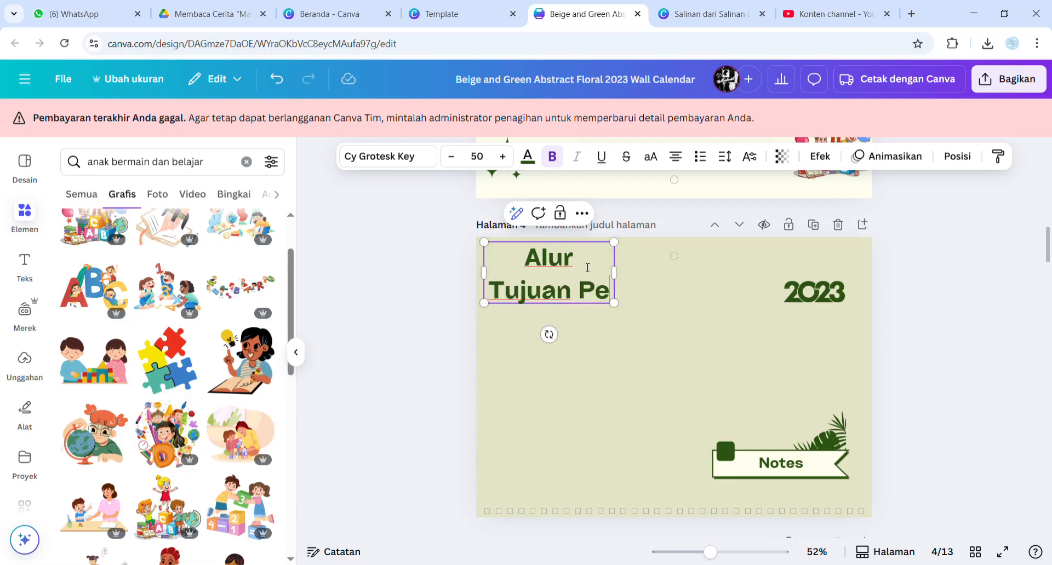
pyautogui.write('mbelajara')
pyautogui.press('BackSpace')
pyautogui.press('BackSpace')
pyautogui.press('BackSpace')
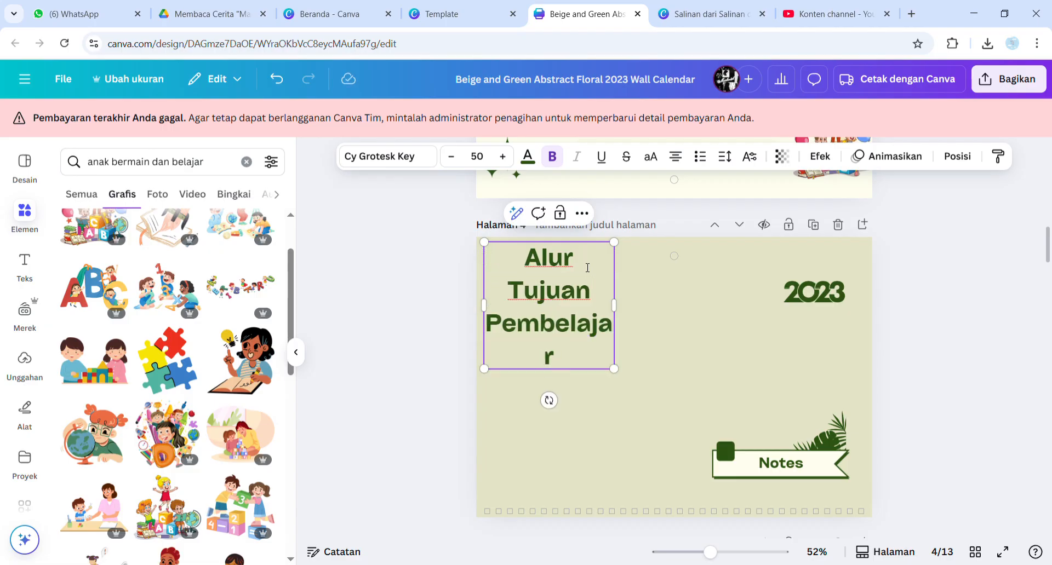
pyautogui.press('BackSpace')
pyautogui.press('BackSpace')
pyautogui.press('BackSpace')
pyautogui.press('BackSpace')
pyautogui.press('BackSpace')
pyautogui.press('BackSpace')
pyautogui.press('BackSpace')
pyautogui.press('BackSpace')
pyautogui.press('BackSpace')
pyautogui.press('BackSpace')
pyautogui.press('BackSpace')
pyautogui.press('BackSpace')
pyautogui.press('BackSpace')
pyautogui.press('BackSpace')
pyautogui.press('BackSpace')
pyautogui.press('BackSpace')
pyautogui.press('BackSpace')
pyautogui.press('BackSpace')
pyautogui.press('BackSpace')
pyautogui.press('BackSpace')
# - Enter "Tujuan Pembelajaran" as the heading text on page 4
pyautogui.write('T')
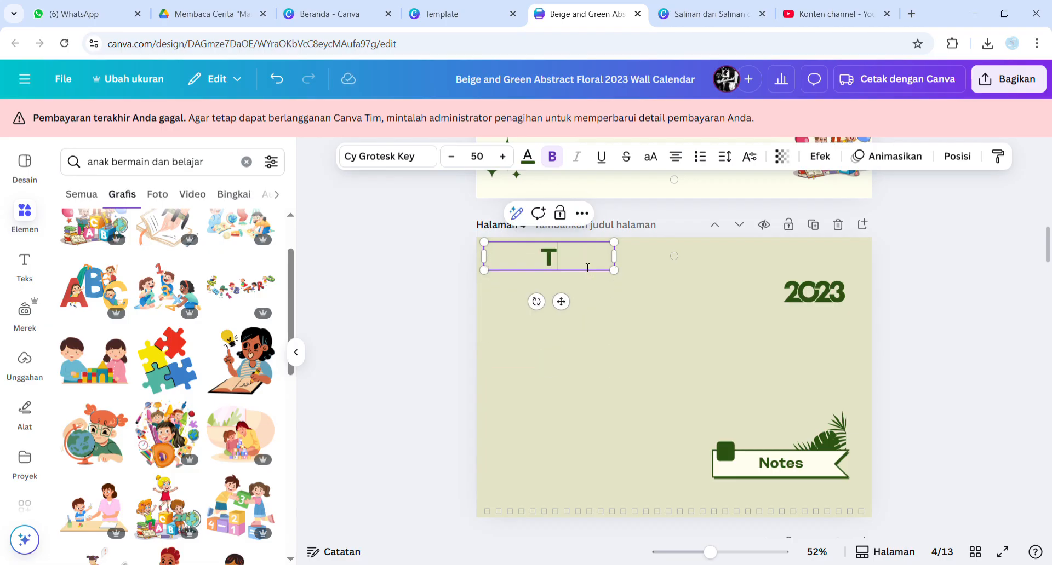
pyautogui.write('ujuan Pe')
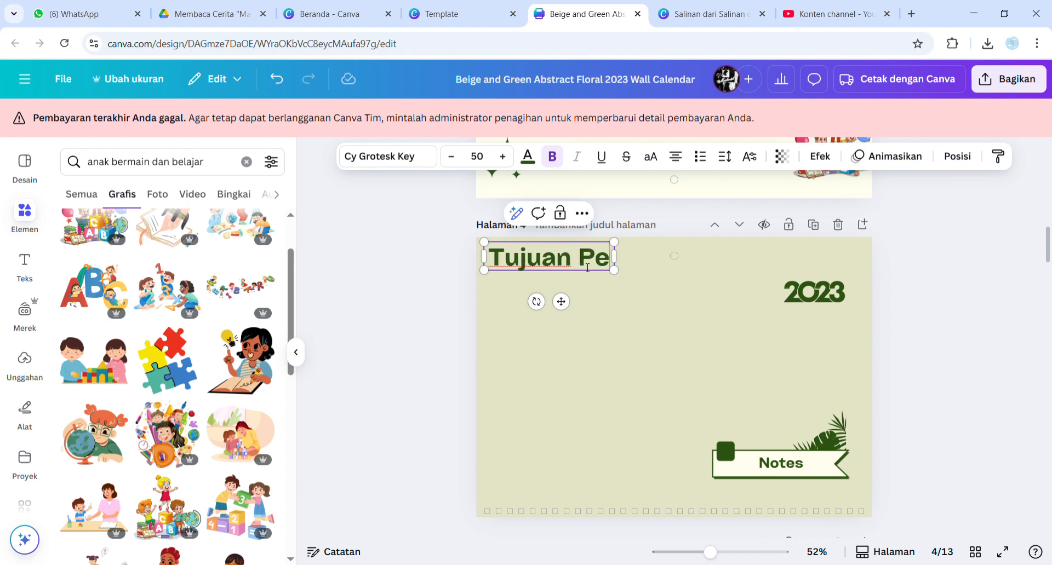
pyautogui.write('mbelajaran')
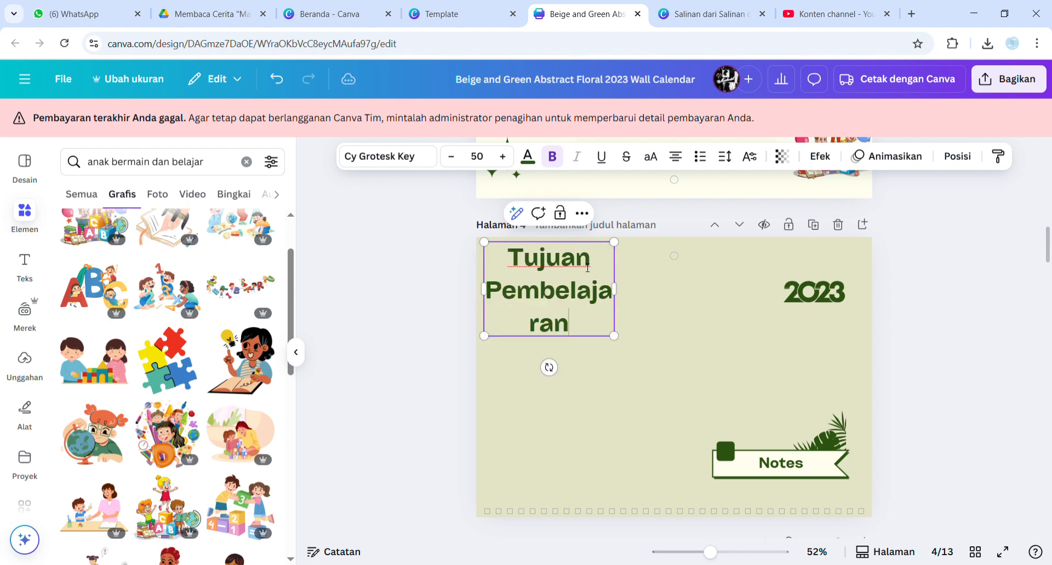
# - Widen the "Tujuan Pembelajaran" text box and change its alignment to justified
pyautogui.moveTo(615, 288); pyautogui.dragTo(696, 292)
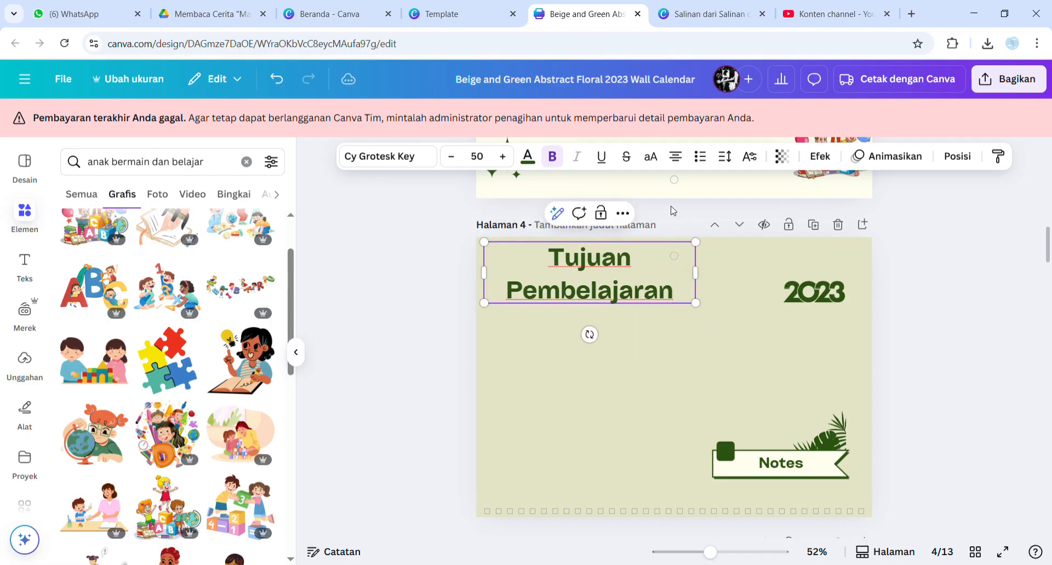
pyautogui.click(675, 158)
pyautogui.click(676, 158)
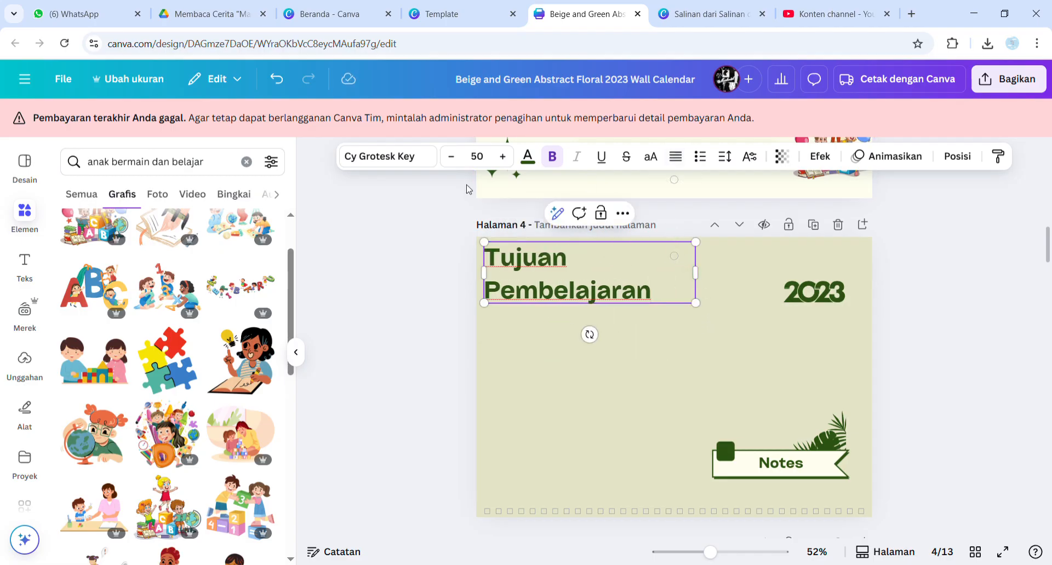
# - Reduce the "Tujuan Pembelajaran" heading's font size to 36 and widen its box so the text fits on one line
pyautogui.click(452, 157)
pyautogui.click(453, 157)
pyautogui.click(453, 157)
pyautogui.click(453, 157)
pyautogui.click(452, 157)
pyautogui.click(452, 158)
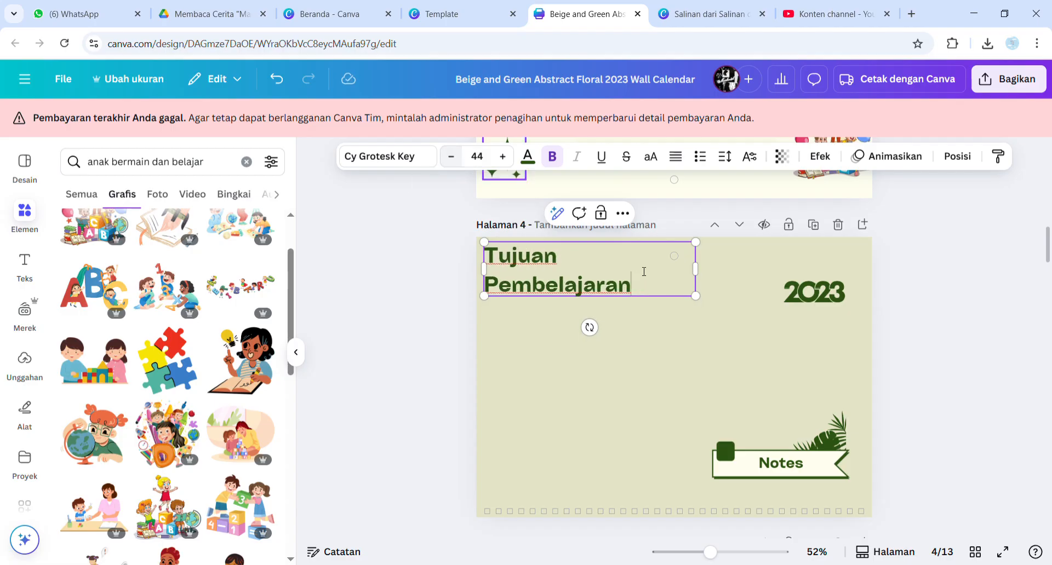
pyautogui.moveTo(700, 269); pyautogui.dragTo(728, 269)
pyautogui.click(456, 158)
pyautogui.click(456, 158)
pyautogui.click(456, 158)
pyautogui.click(455, 158)
pyautogui.click(456, 158)
pyautogui.click(456, 158)
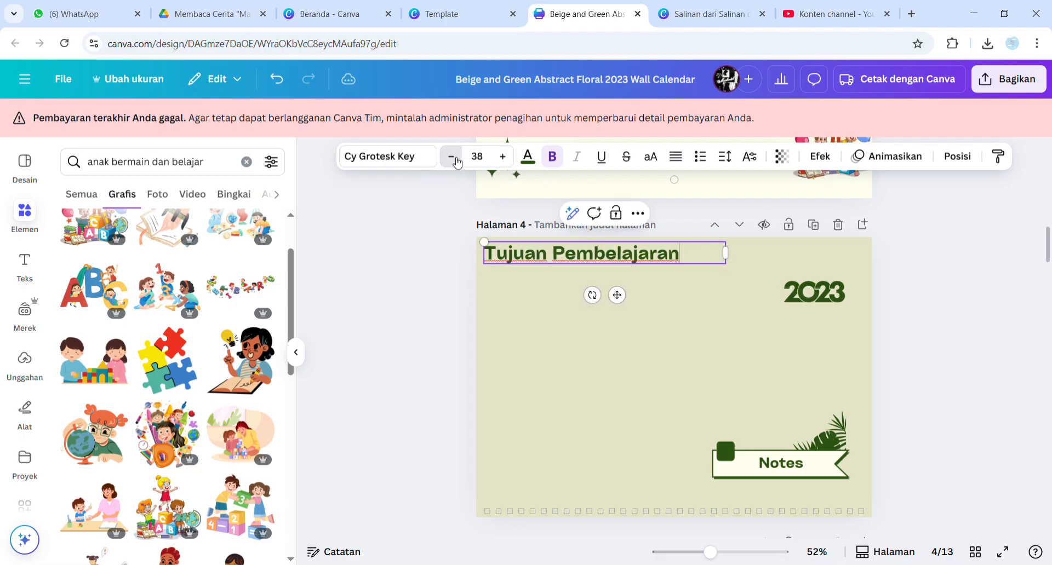
pyautogui.click(455, 157)
pyautogui.click(455, 157)
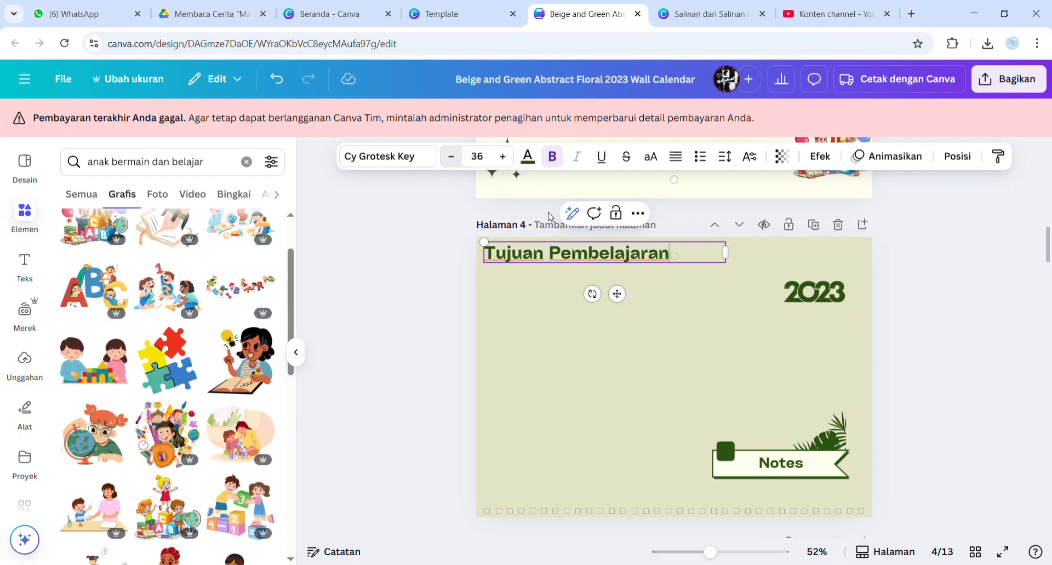
# - Paste the sentence "Membuat teks narasi menggunakan kata penghubung antarkalimat" on page 4 and place it directly beneath the heading
pyautogui.click(659, 291)
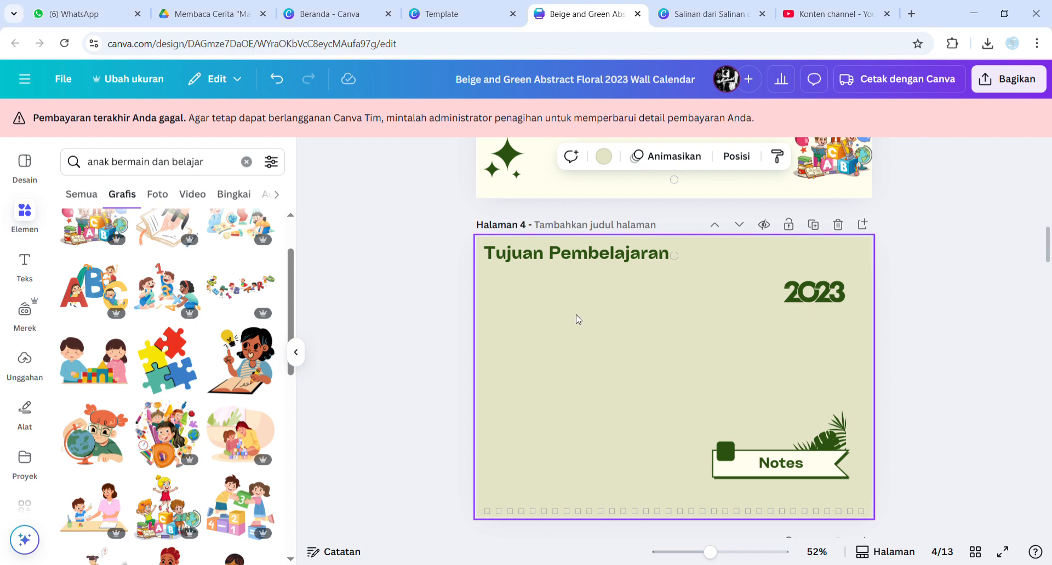
pyautogui.write('Membuat teks narasi menggunakan kata penghubung antarkalimat')
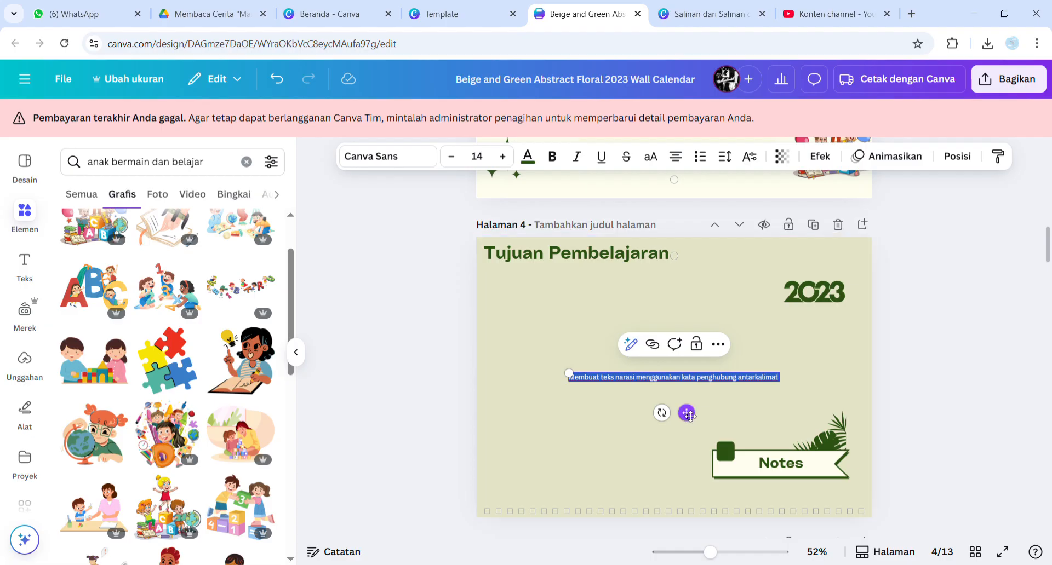
pyautogui.moveTo(689, 415); pyautogui.dragTo(618, 315)
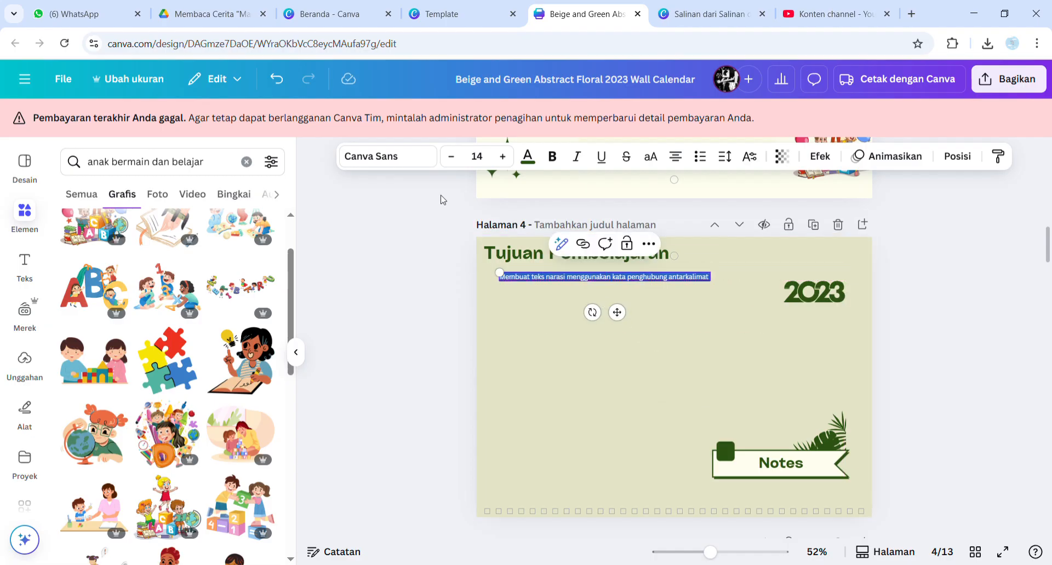
# - Set the objective sentence to Glacial Indifference at size 19 and shift it slightly to the right under the heading
pyautogui.click(503, 156)
pyautogui.click(503, 157)
pyautogui.click(503, 157)
pyautogui.click(503, 157)
pyautogui.click(502, 157)
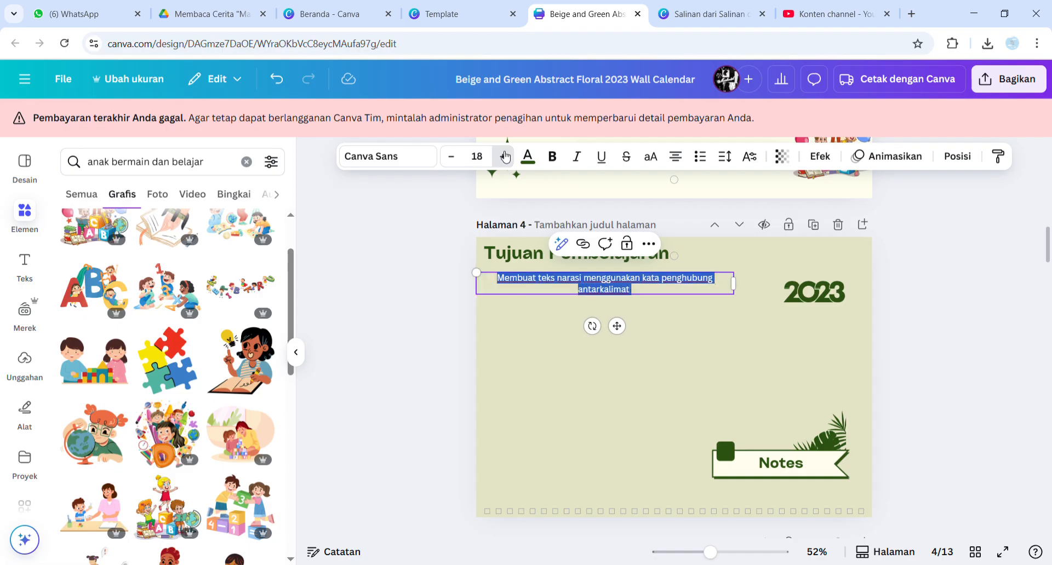
pyautogui.click(412, 160)
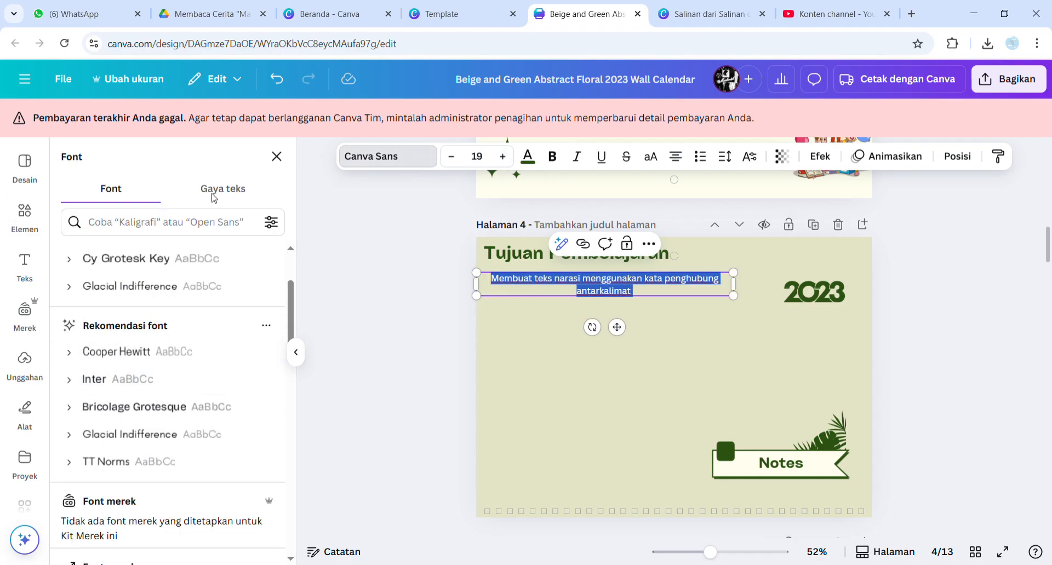
pyautogui.click(205, 288)
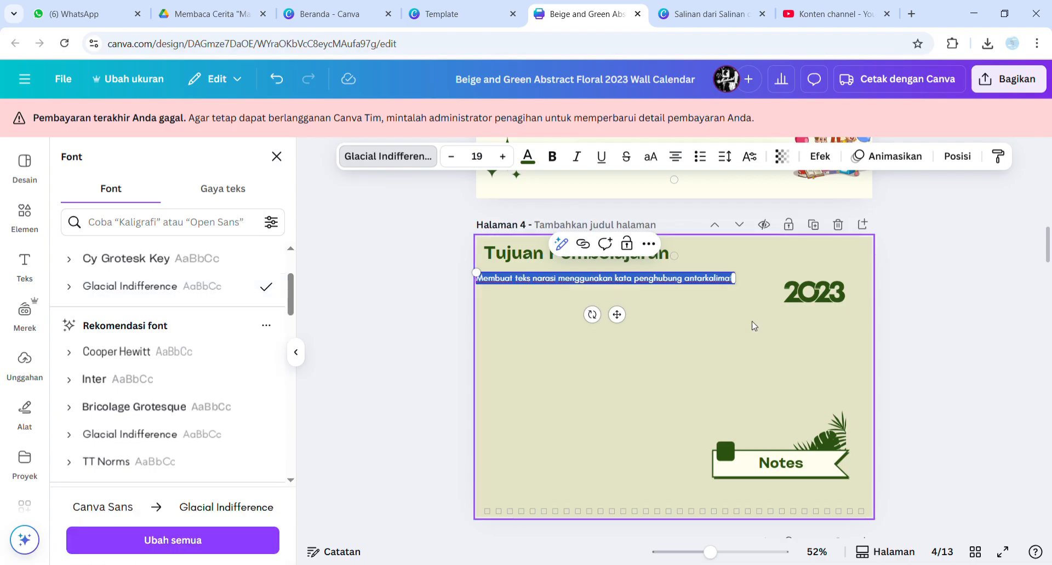
pyautogui.moveTo(617, 314); pyautogui.dragTo(639, 316)
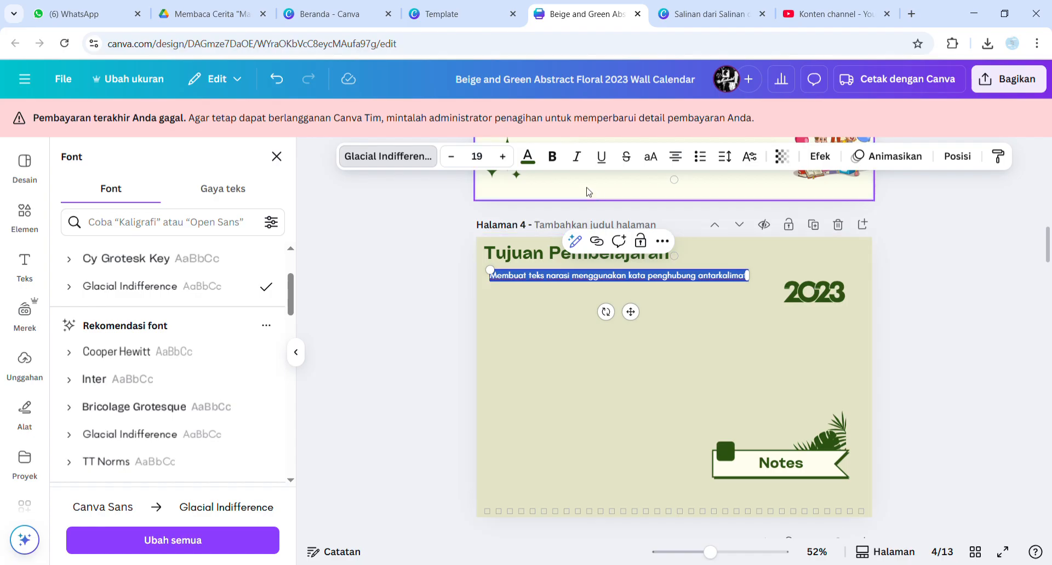
# - Set the objective sentence's font size to 22 and align it left
pyautogui.click(503, 160)
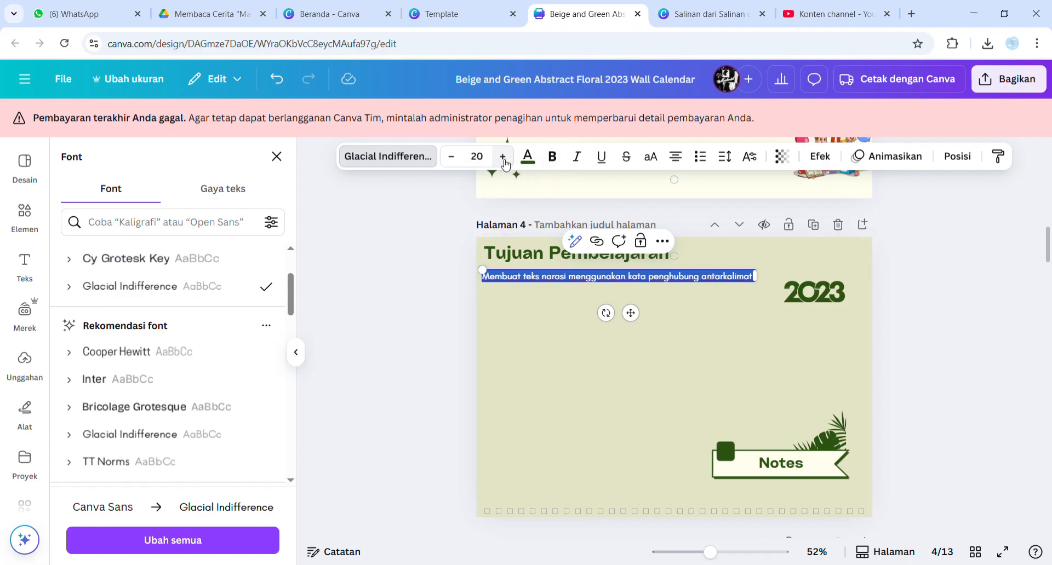
pyautogui.click(504, 160)
pyautogui.click(504, 160)
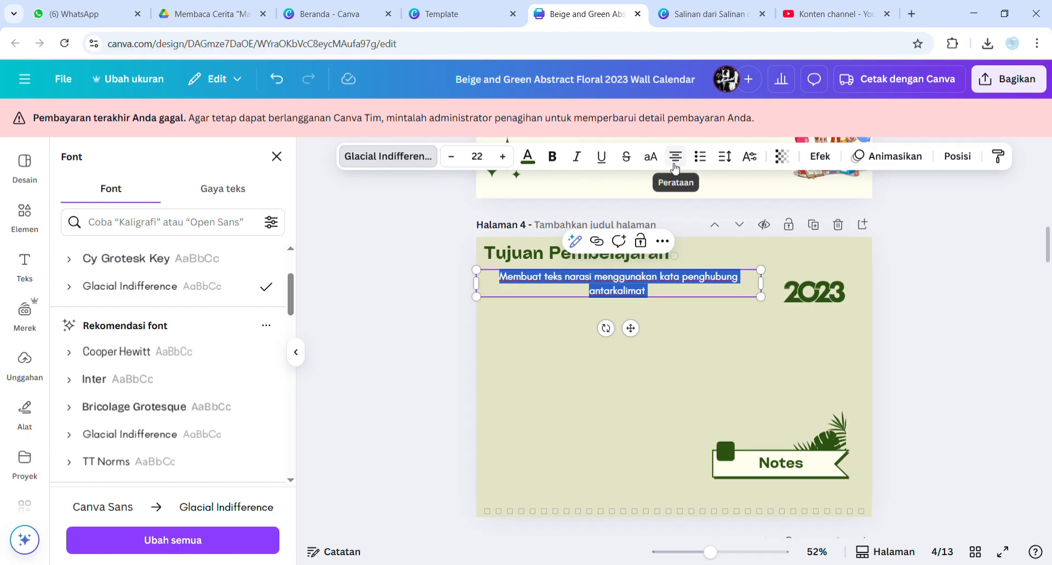
pyautogui.click(675, 158)
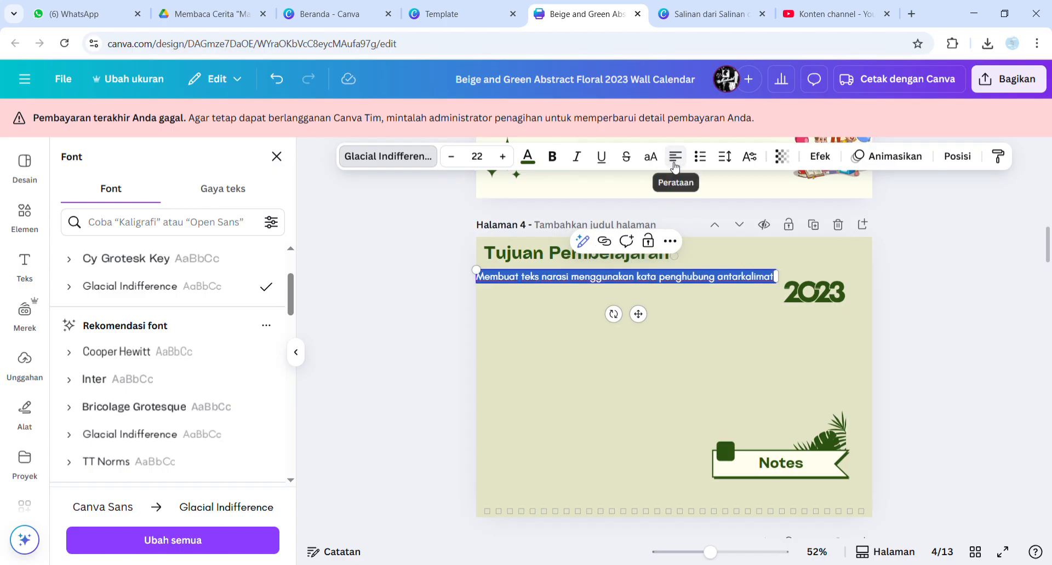
# - Delete the "2023" text from page 4 and move the objective sentence right so it is indented beneath the heading
pyautogui.click(791, 294)
pyautogui.press('Delete')
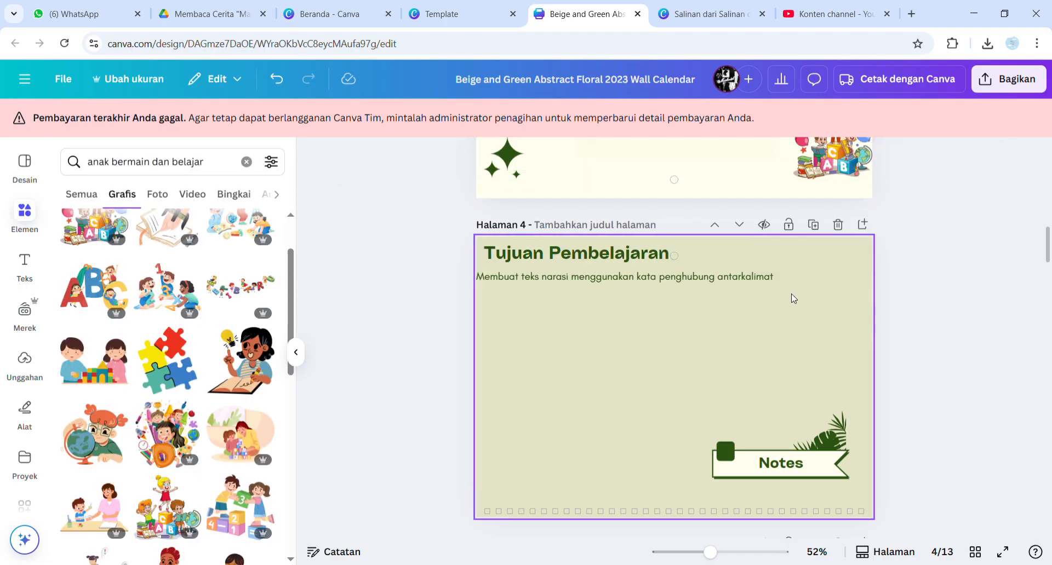
pyautogui.click(741, 283)
pyautogui.moveTo(637, 314); pyautogui.dragTo(667, 323)
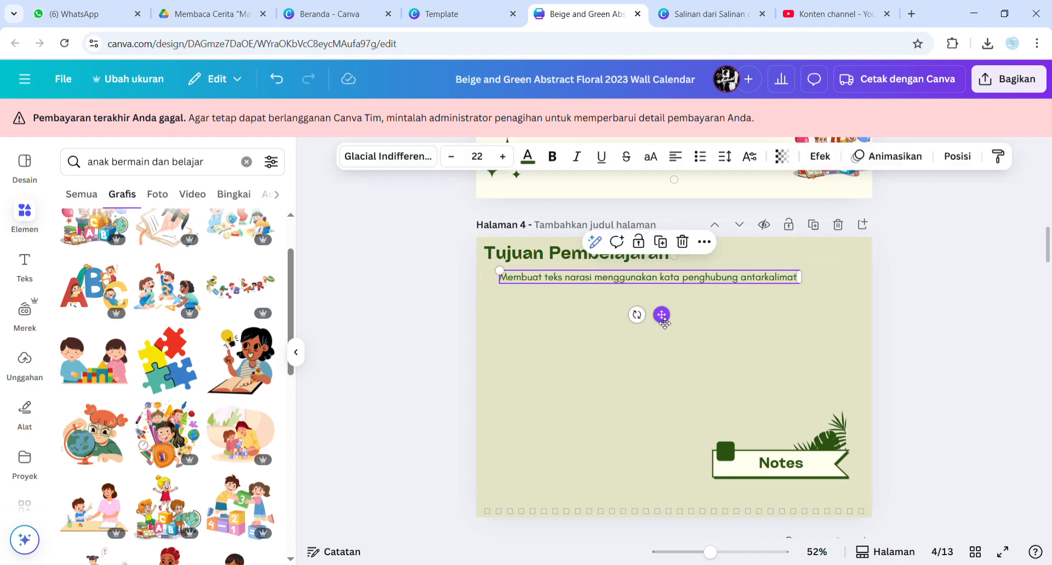
# - Change the objective sentence's text colour to the lighter green from the document colours
pyautogui.doubleClick(638, 276)
pyautogui.click(527, 159)
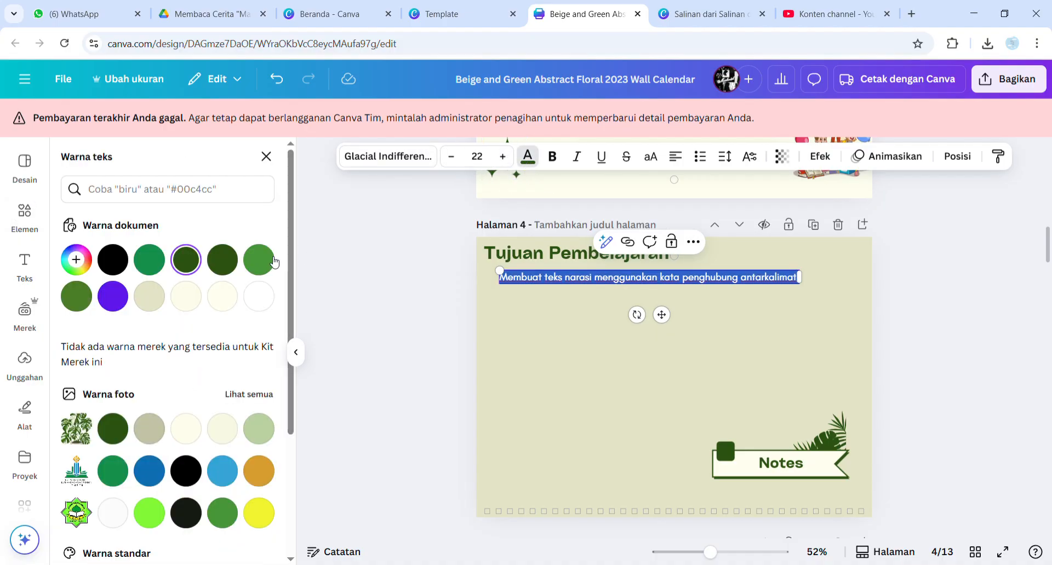
pyautogui.click(258, 261)
pyautogui.click(737, 297)
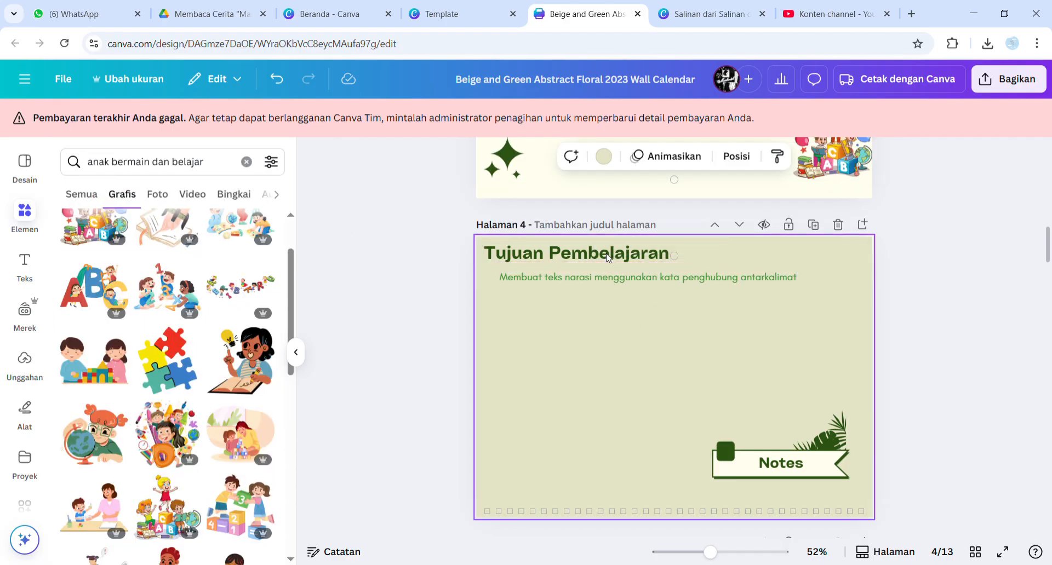
# - Increase the objective sentence's font size to 27
pyautogui.click(621, 275)
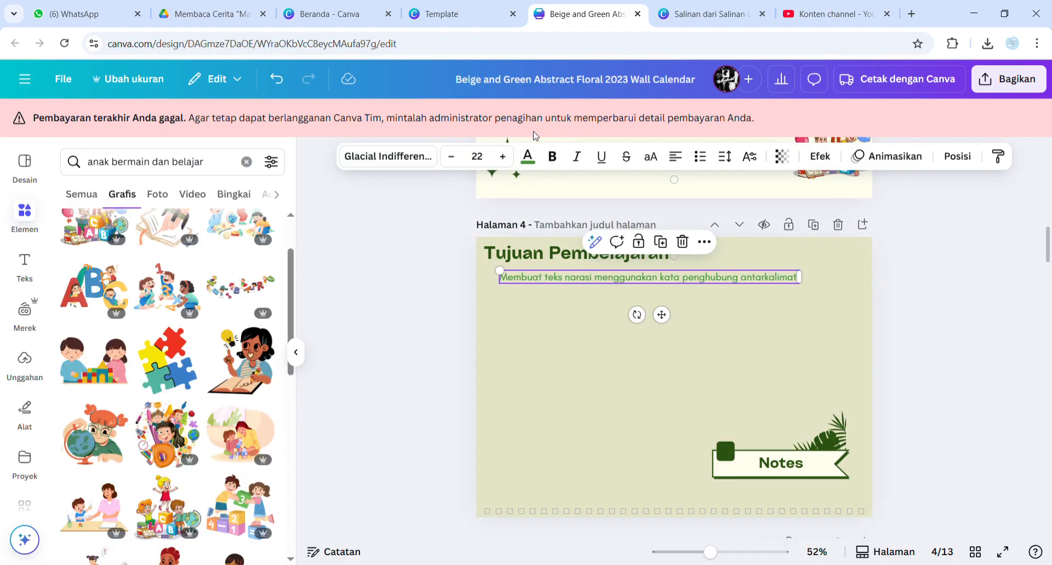
pyautogui.click(502, 157)
pyautogui.click(502, 156)
pyautogui.click(502, 156)
pyautogui.click(503, 157)
pyautogui.click(502, 157)
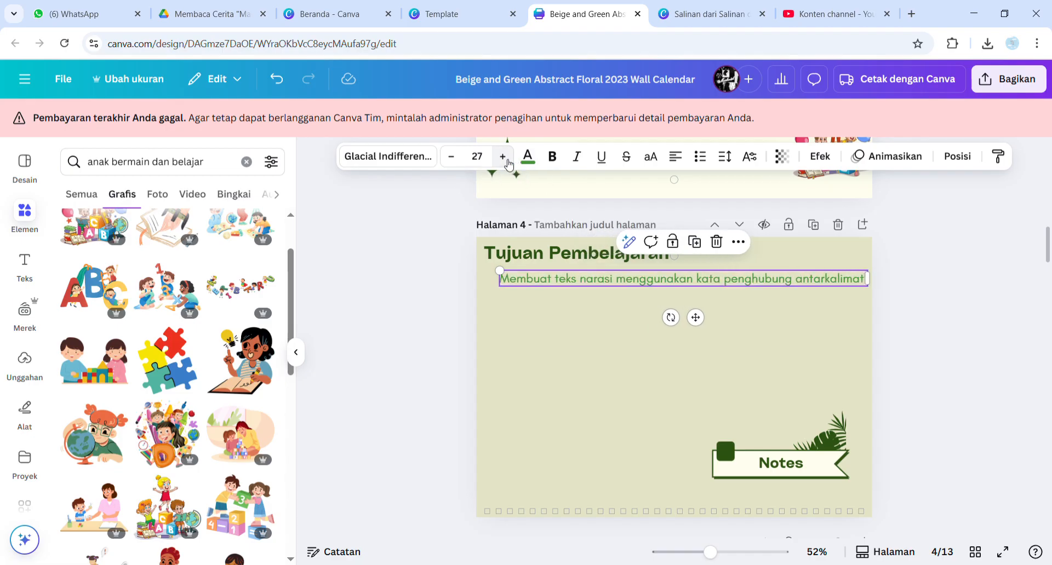
# - Duplicate the "Tujuan Pembelajaran" heading below the objective sentence and change the copy's text to "Alur tujuan Pembelajaran"
pyautogui.click(586, 262)
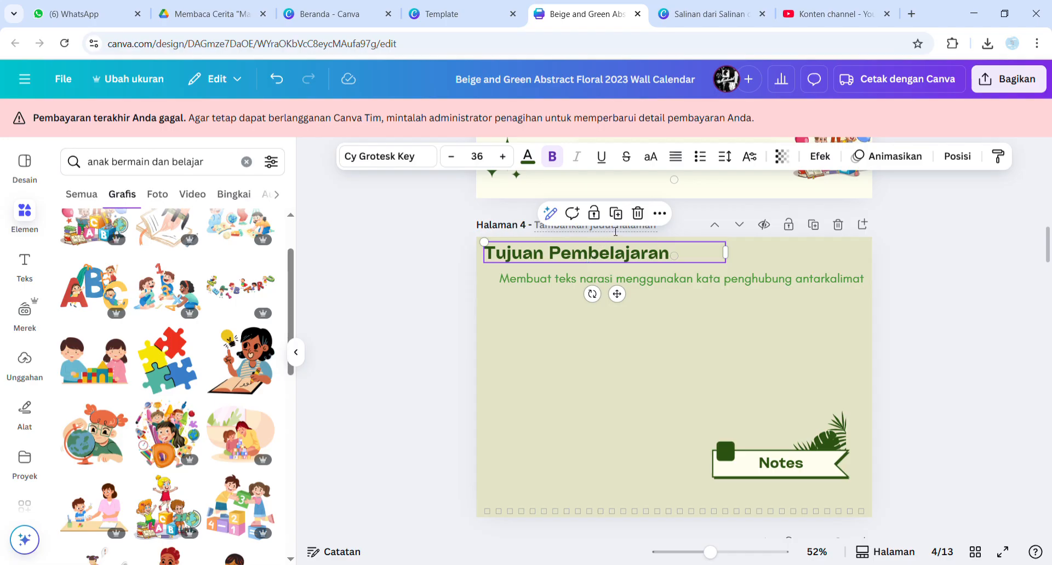
pyautogui.click(615, 214)
pyautogui.moveTo(623, 299); pyautogui.dragTo(623, 356)
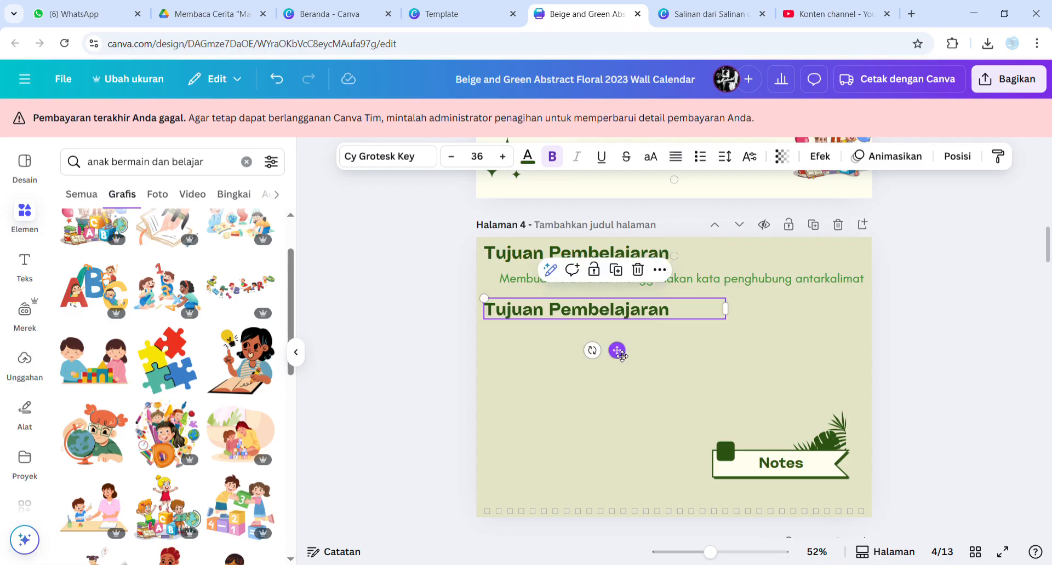
pyautogui.doubleClick(668, 315)
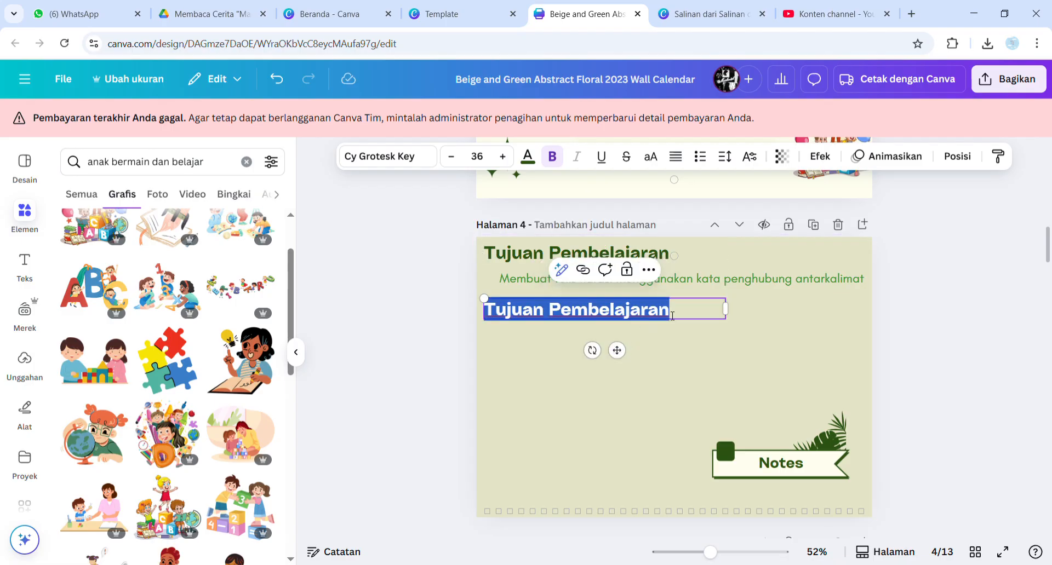
pyautogui.write('Alur tujuan ')
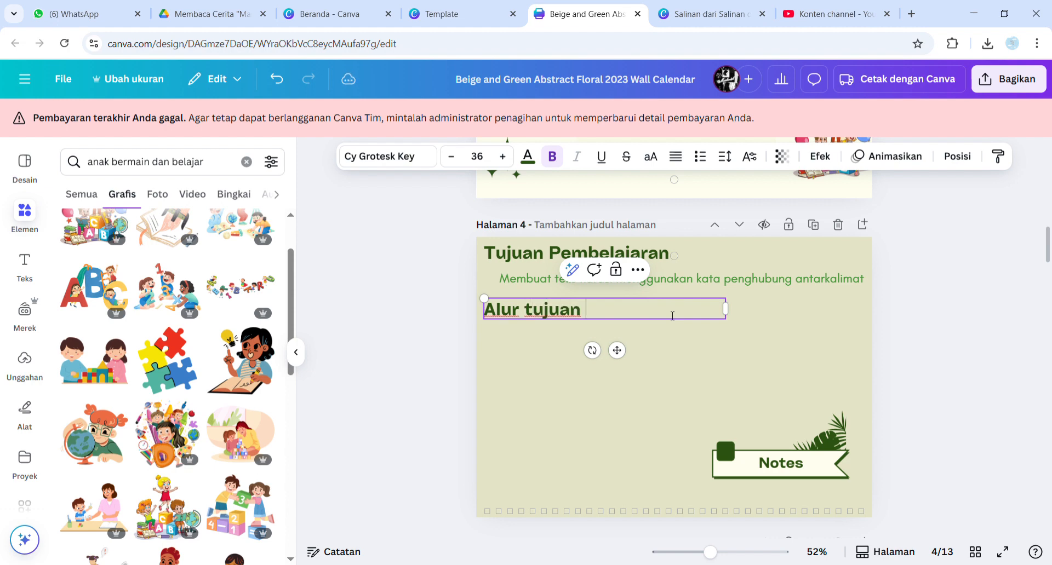
pyautogui.write('Pembelajaran')
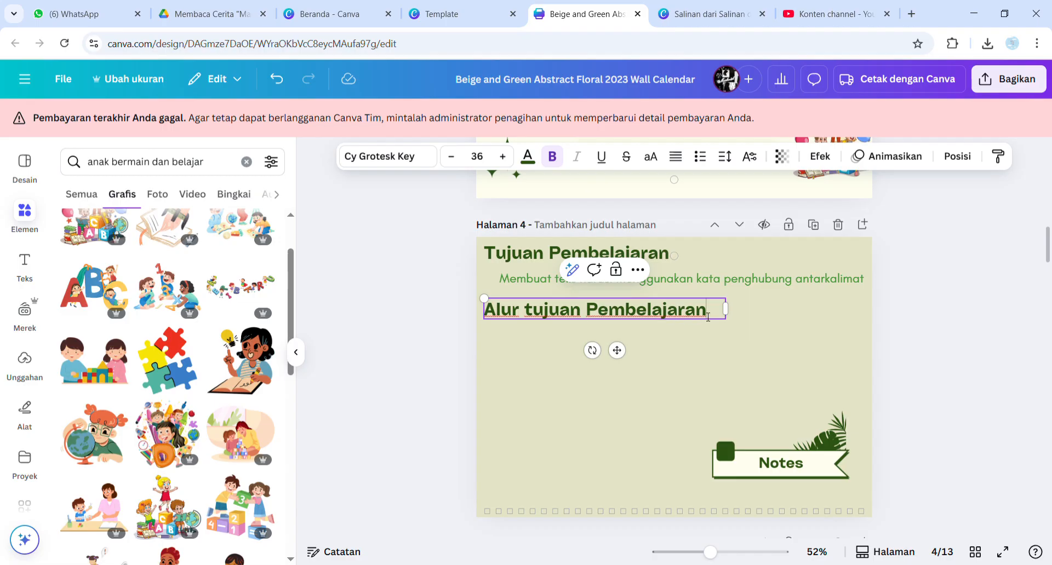
# - Bring in the learning-flow statements beginning "Melalui kegiatan mendiskusikan isi teks" from the other window and paste them on page 4
pyautogui.click(762, 323)
pyautogui.hotkey('alt', 'Tab')
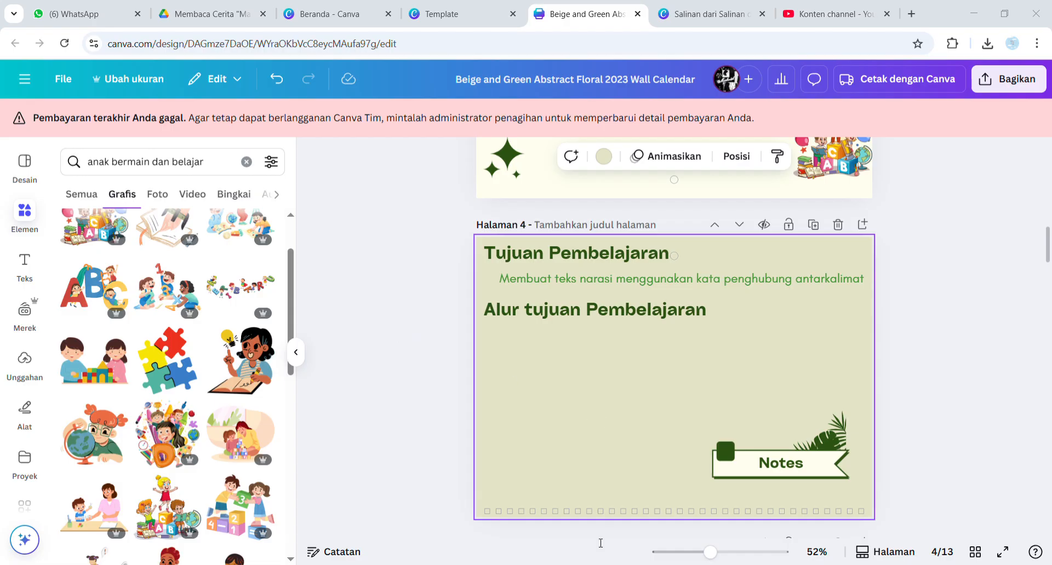
pyautogui.hotkey('alt', 'Tab')
pyautogui.write('Melalui kegiatan mendiskusikan isi teks, peserta didik mampu menyampaikan pendapat tentang informasi di dalam teks dengan jelas. Melalui menuliskan cerita berdasarkan gambar, peserta didik dapat menulis teks narasi secara runtut dengan menggunakan kata penghubung antarkalimat Peserta didik dapat melafalkan kata-kata panjang dengan baik ketika membaca nyaring Dengan membaca teks narasi "Malin Kundang", peserta didik dapat mengenali kata penghubung antarkalimat dengan tepat.')
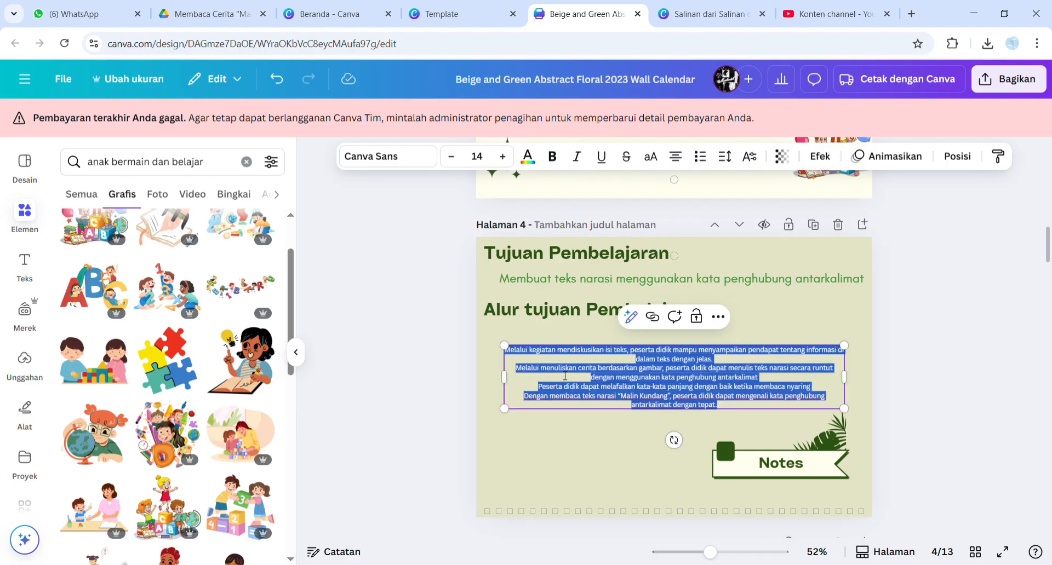
# - Justify the learning-flow statements on page 4 and increase their font size to 19
pyautogui.click(680, 163)
pyautogui.click(679, 163)
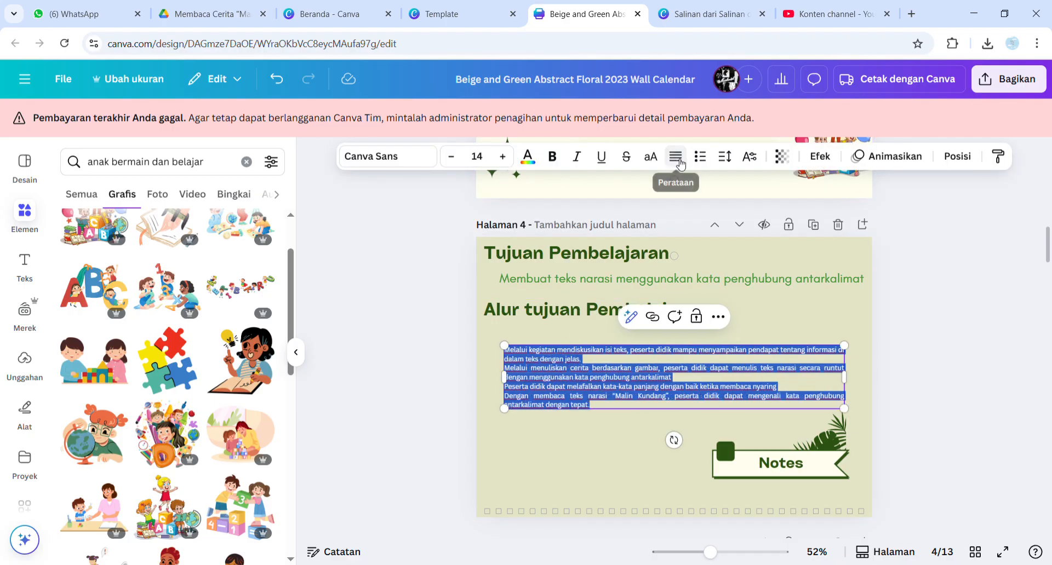
pyautogui.click(502, 157)
pyautogui.click(502, 156)
pyautogui.click(502, 157)
pyautogui.click(503, 157)
pyautogui.click(507, 158)
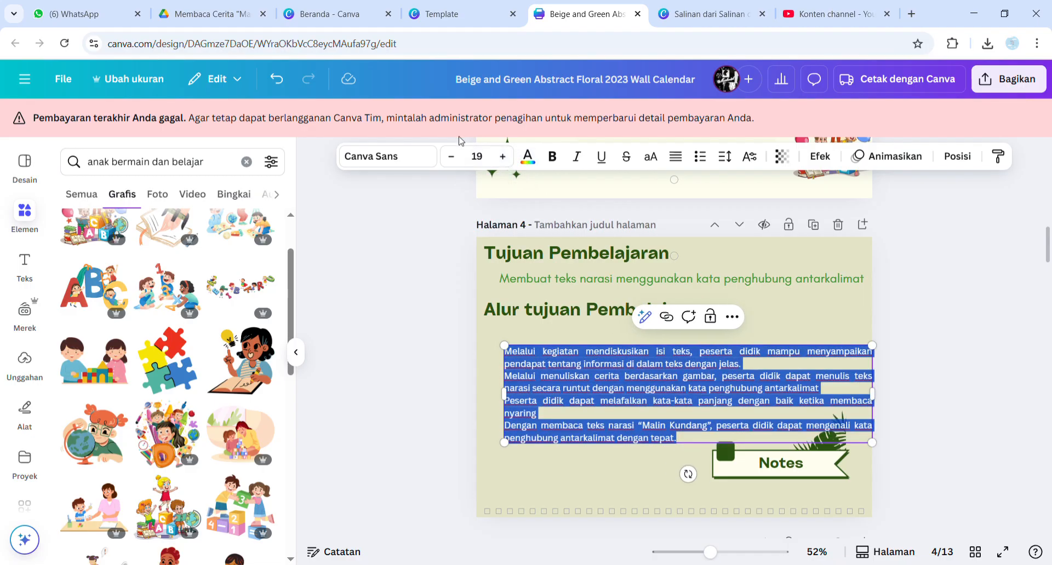
# - Set the learning-flow statements in Glacial Indifference and format them as a bulleted list
pyautogui.click(423, 158)
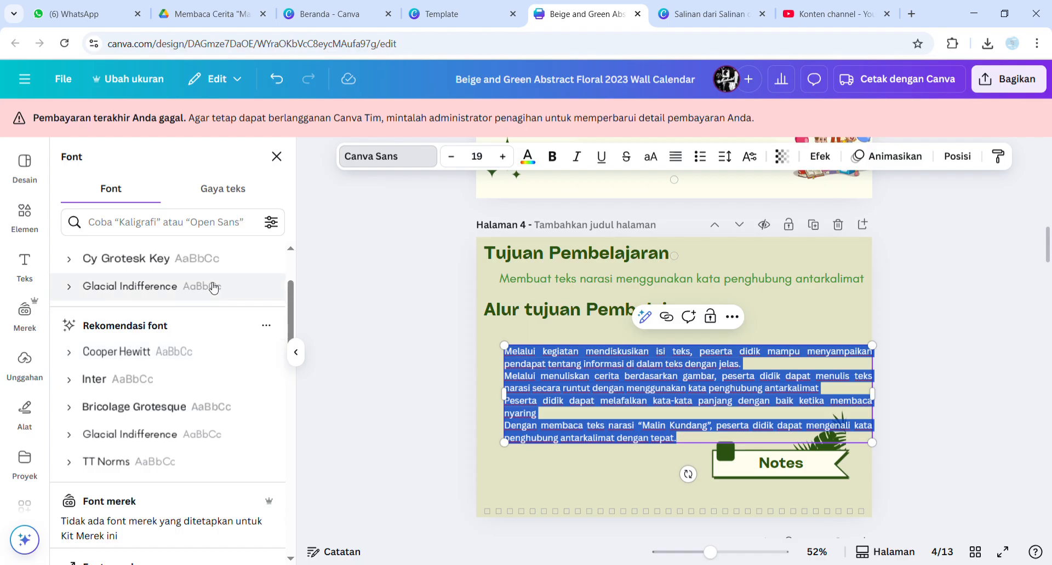
pyautogui.click(212, 286)
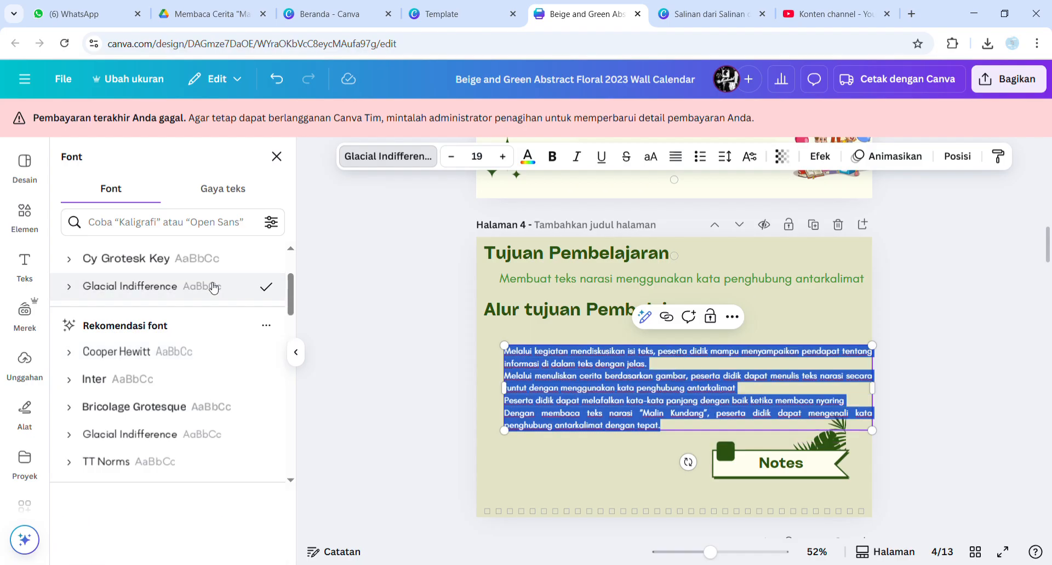
pyautogui.click(702, 156)
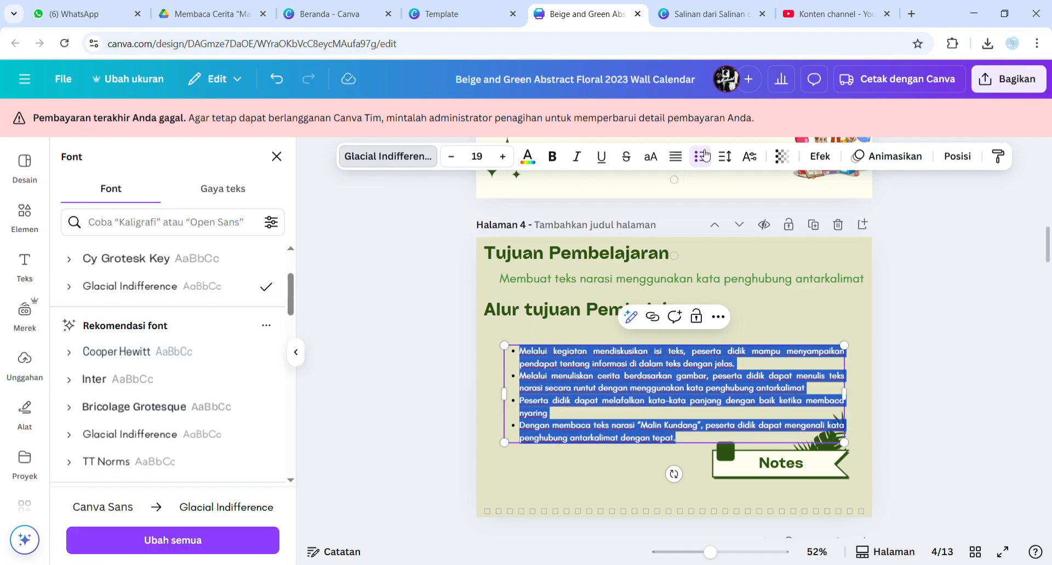
pyautogui.click(705, 446)
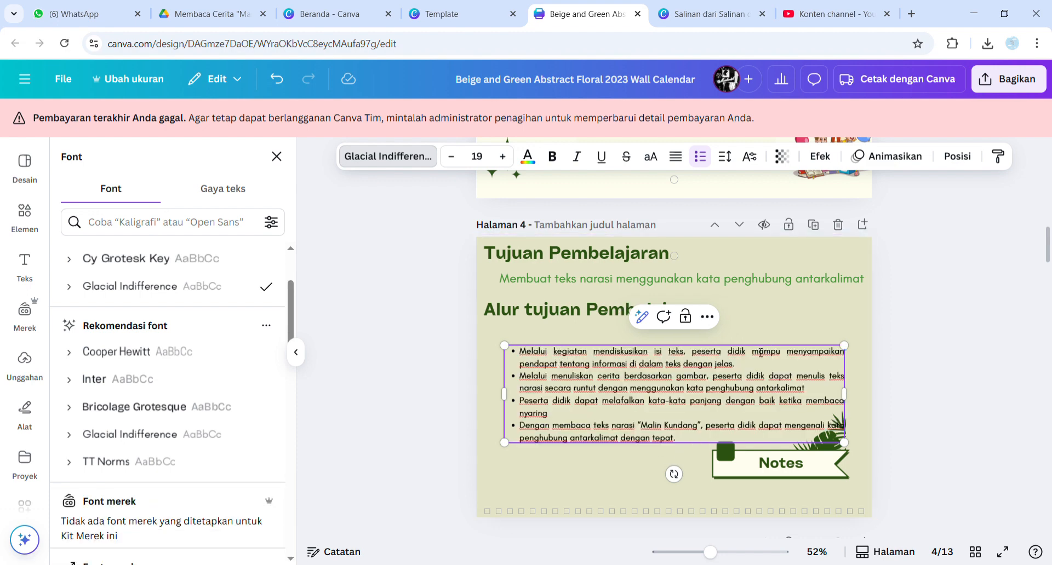
# - Move the bulleted list directly below the "Alur tujuan Pembelajaran" heading and colour its text the lighter green from the document colours
pyautogui.click(548, 467)
pyautogui.moveTo(575, 413); pyautogui.dragTo(559, 388)
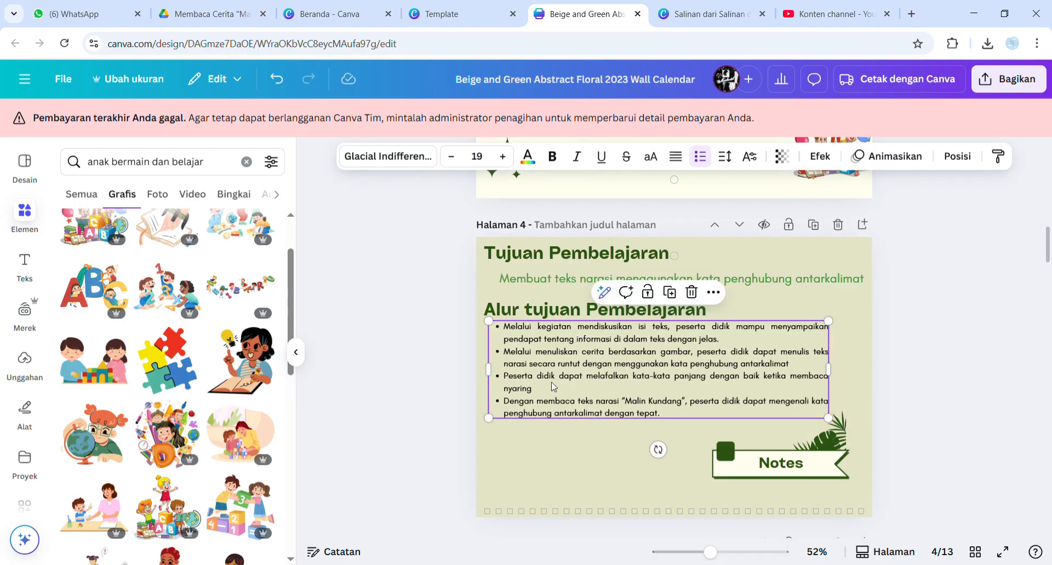
pyautogui.doubleClick(506, 331)
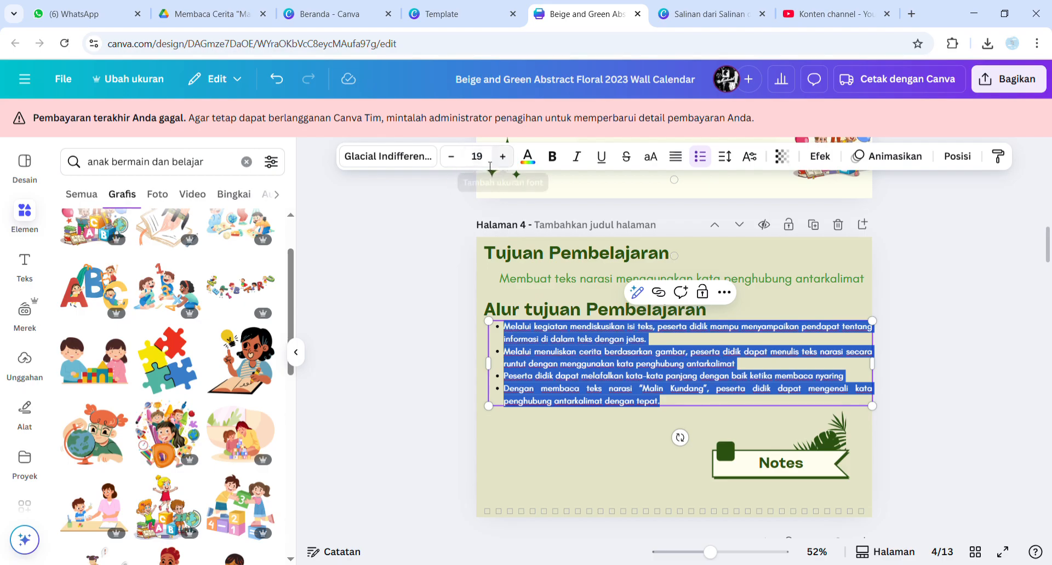
pyautogui.click(528, 159)
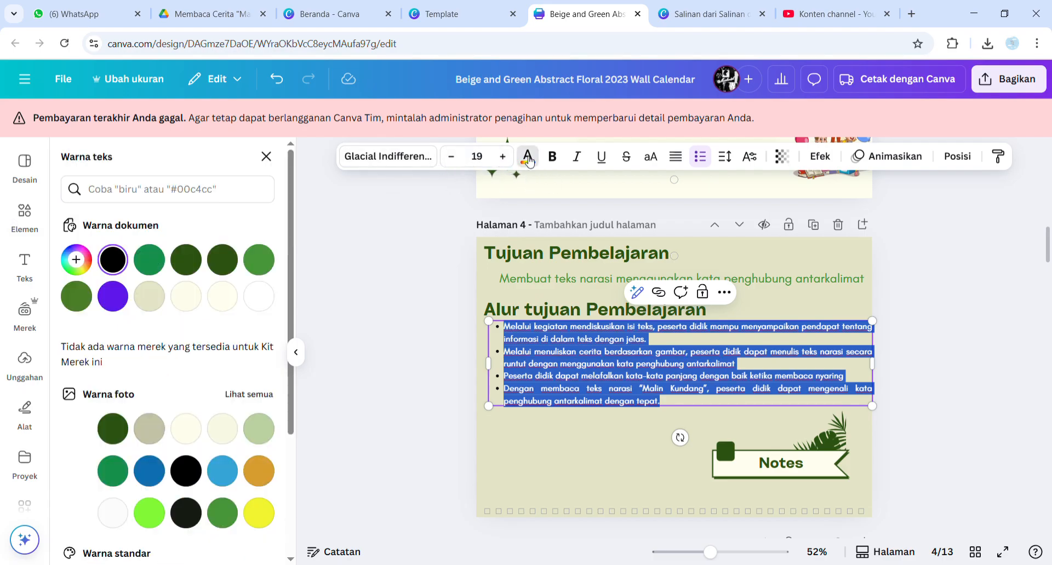
pyautogui.click(259, 260)
pyautogui.click(606, 447)
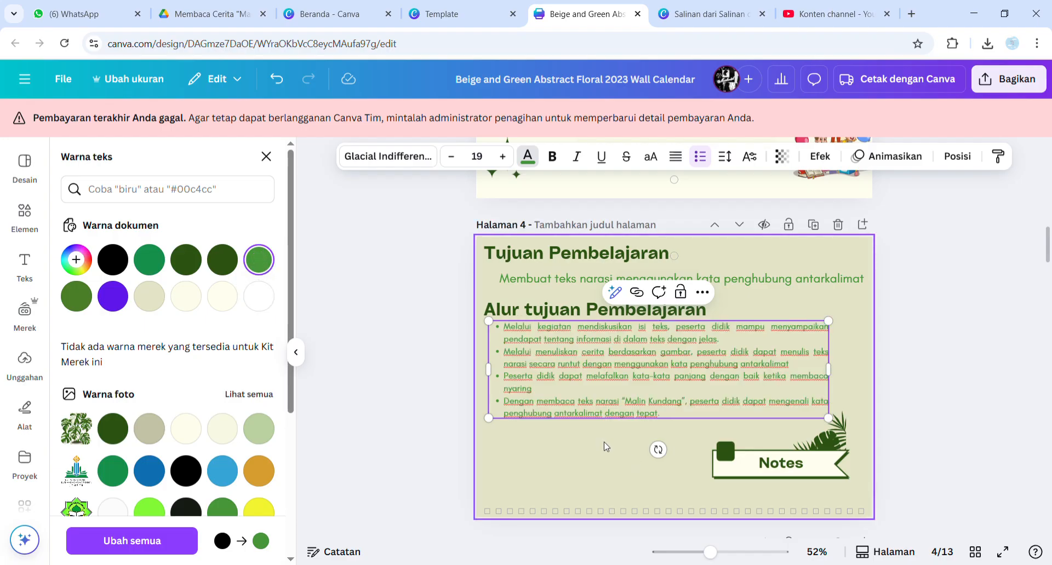
# - Duplicate the "Tujuan Pembelajaran" heading, change the copy's text to "Bagian 3" and place it in page 4's upper-right corner
pyautogui.click(583, 264)
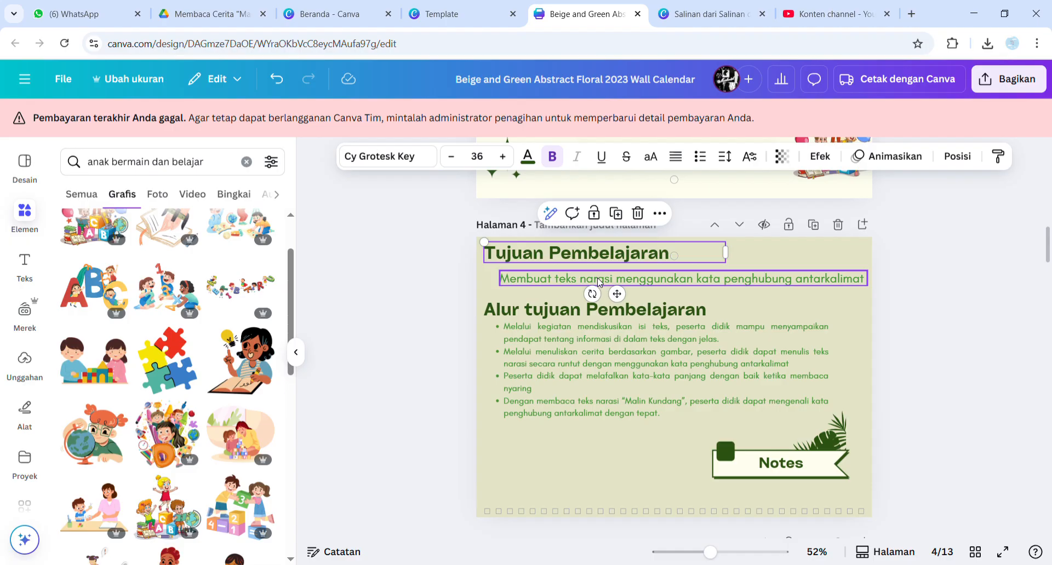
pyautogui.click(598, 278)
pyautogui.click(606, 261)
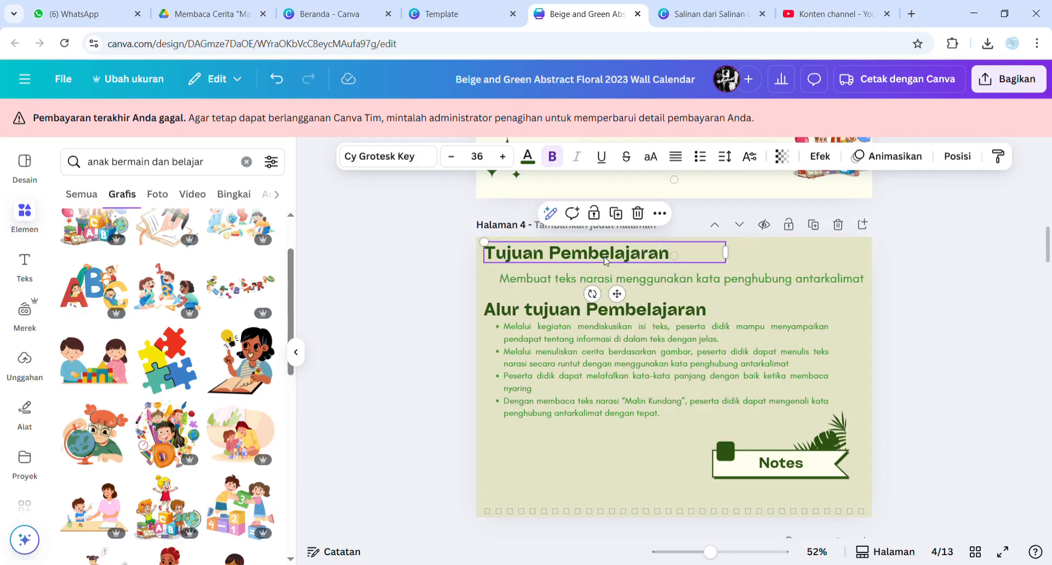
pyautogui.moveTo(606, 261); pyautogui.dragTo(659, 265)
pyautogui.doubleClick(660, 265)
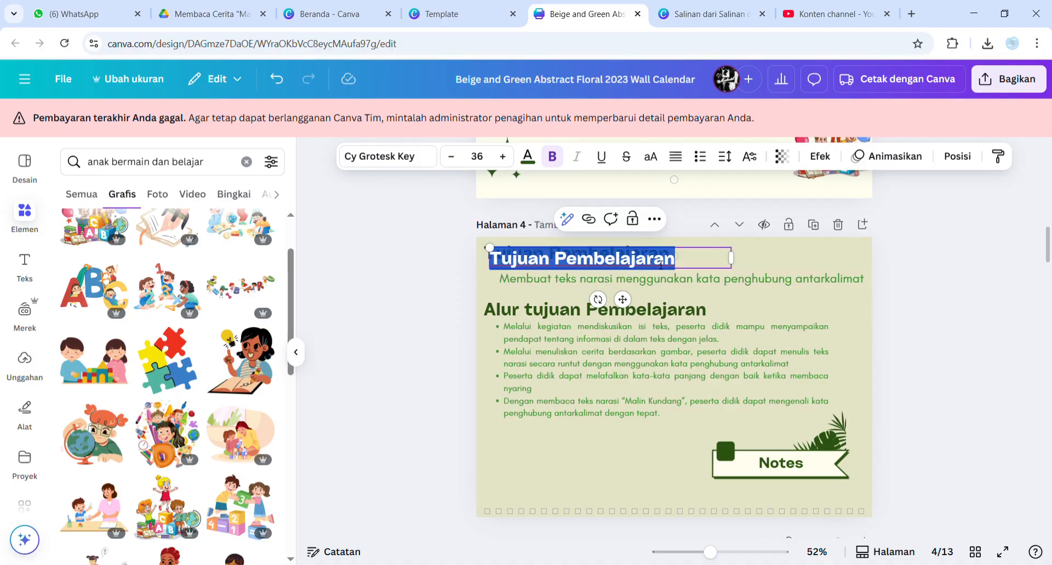
pyautogui.write('Bagian')
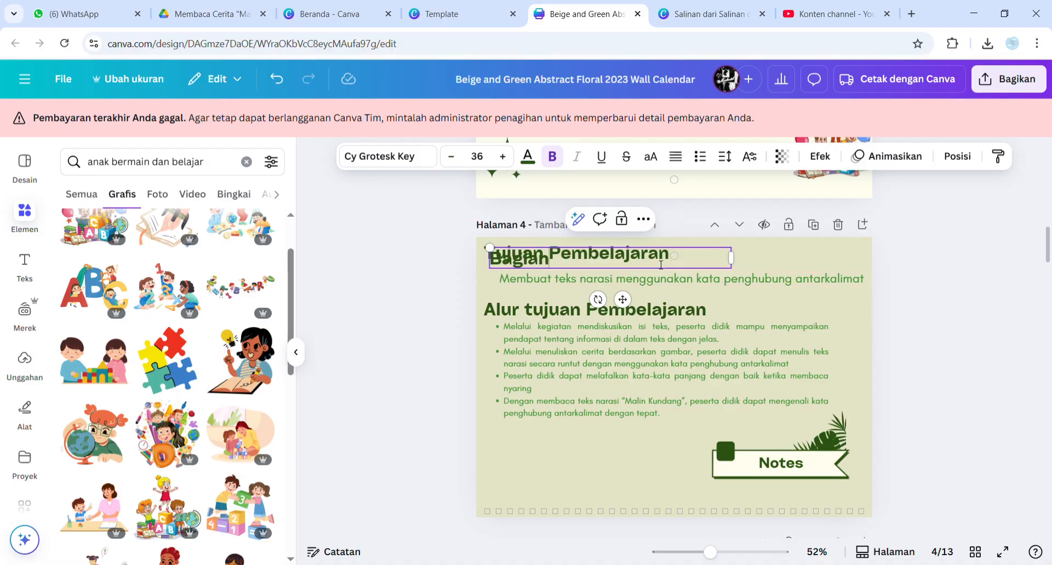
pyautogui.write(' 3')
pyautogui.moveTo(623, 300); pyautogui.dragTo(913, 299)
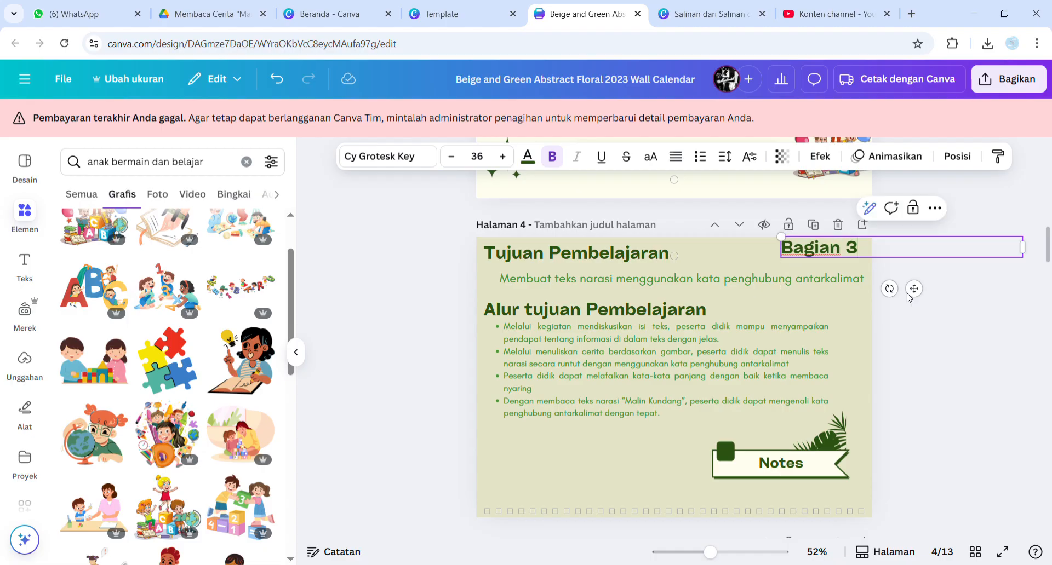
pyautogui.click(650, 455)
# - Delete the "Notes" text from the banner on page 4
pyautogui.click(811, 462)
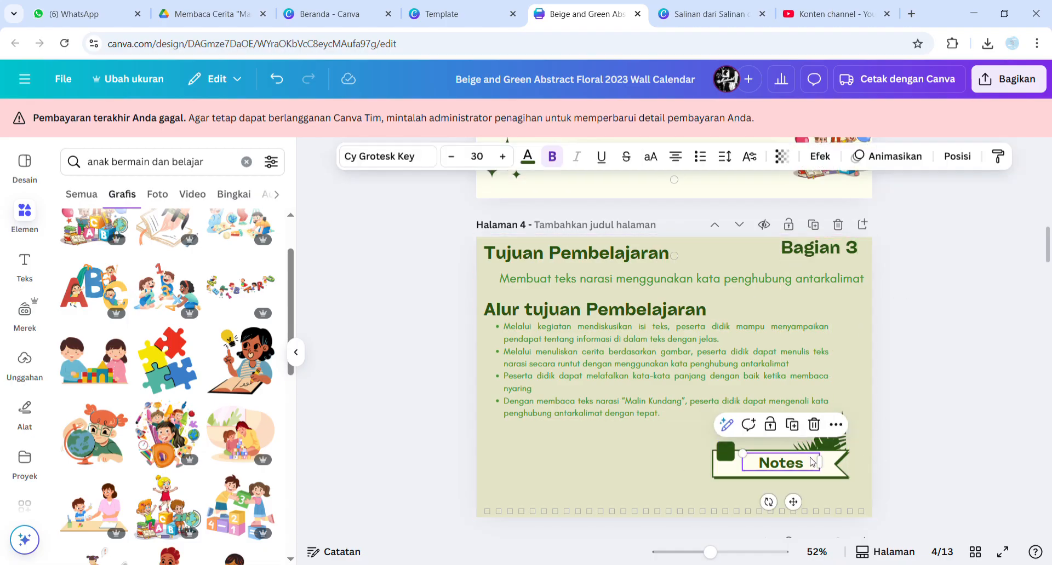
pyautogui.press('Delete')
pyautogui.scroll(-1, 967, 417)
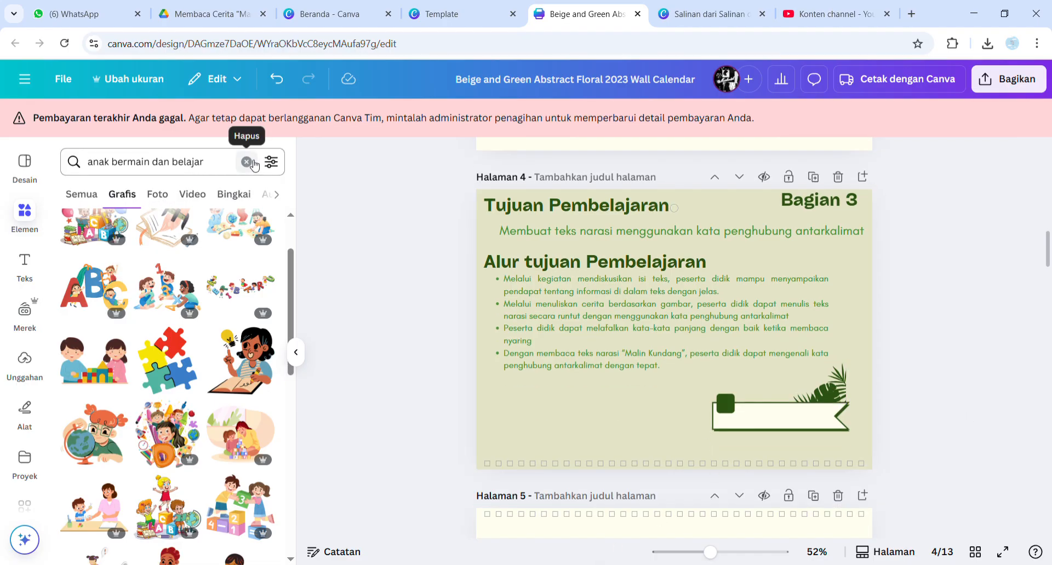
# - Add the graphic of the girl with a light bulb and book, shrunk slightly, near page 4's lower-right corner and delete the banner behind it
pyautogui.click(238, 361)
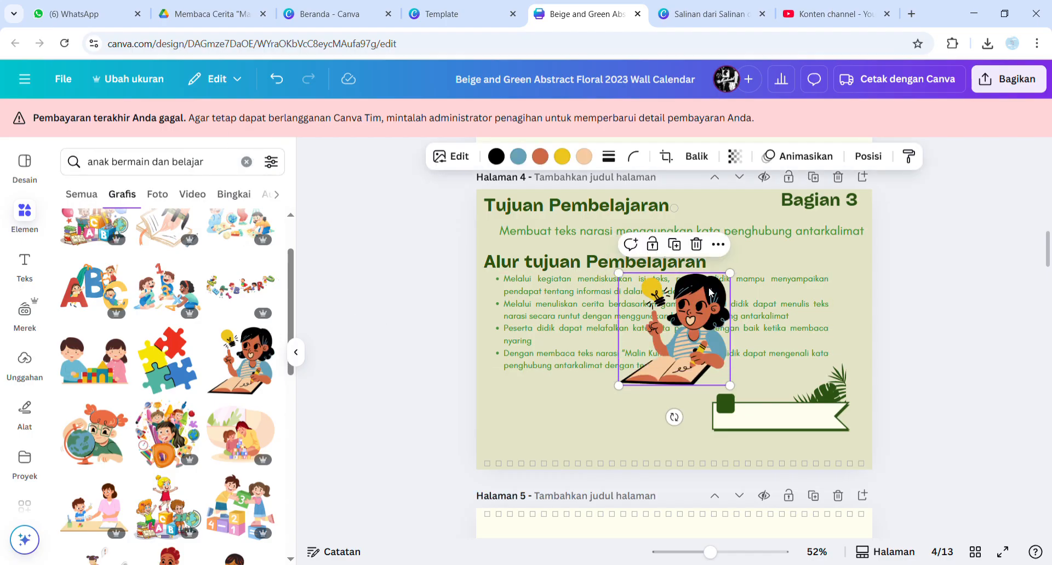
pyautogui.moveTo(682, 316); pyautogui.dragTo(823, 392)
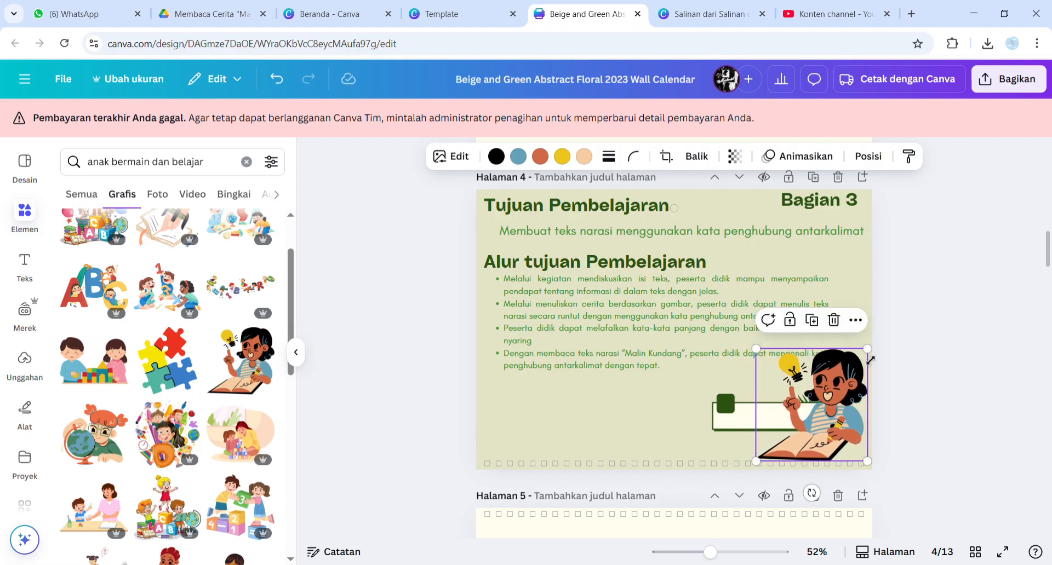
pyautogui.moveTo(867, 354); pyautogui.dragTo(851, 368)
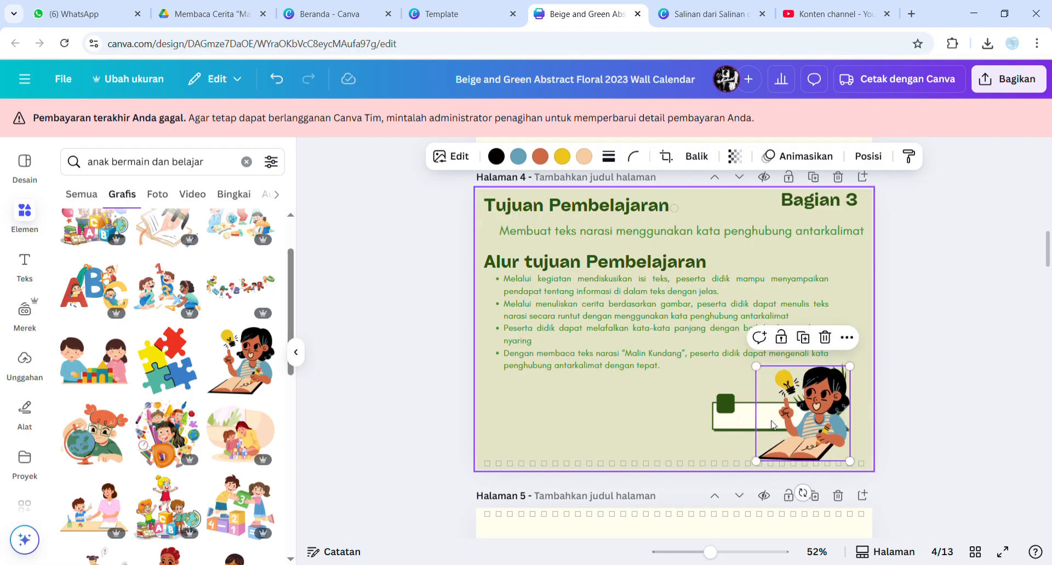
pyautogui.click(744, 422)
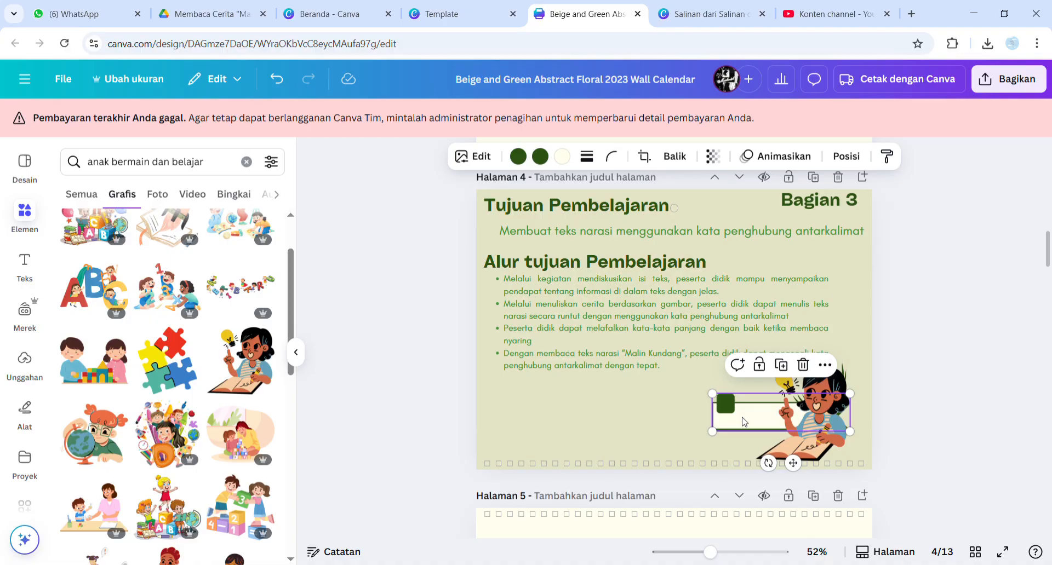
pyautogui.press('Delete')
# - Move the leaf decoration to page 4's lower-left area and set the girl illustration against the lower-right edge
pyautogui.click(784, 426)
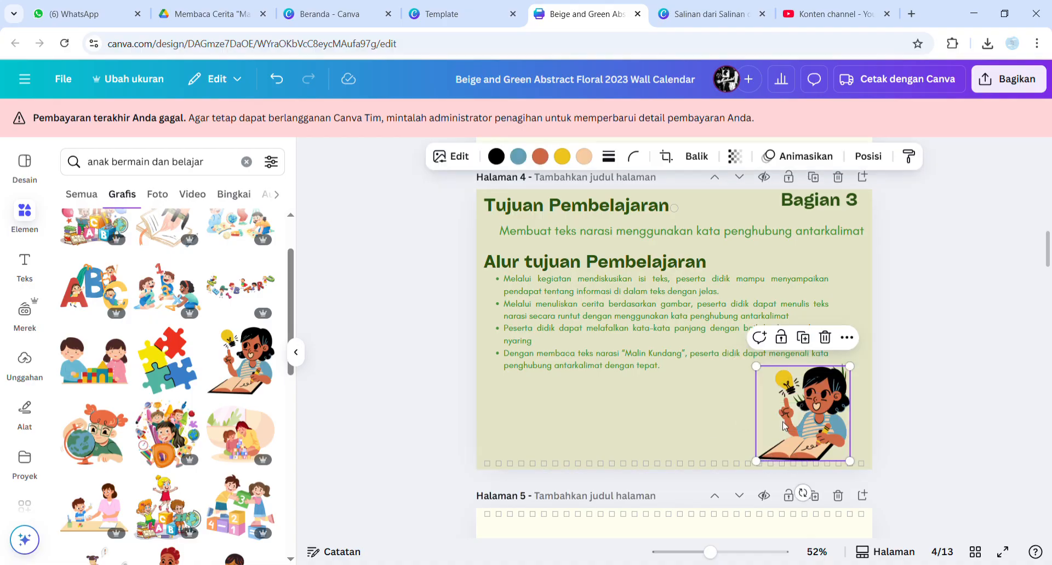
pyautogui.moveTo(783, 426); pyautogui.dragTo(701, 426)
pyautogui.moveTo(829, 403); pyautogui.dragTo(520, 457)
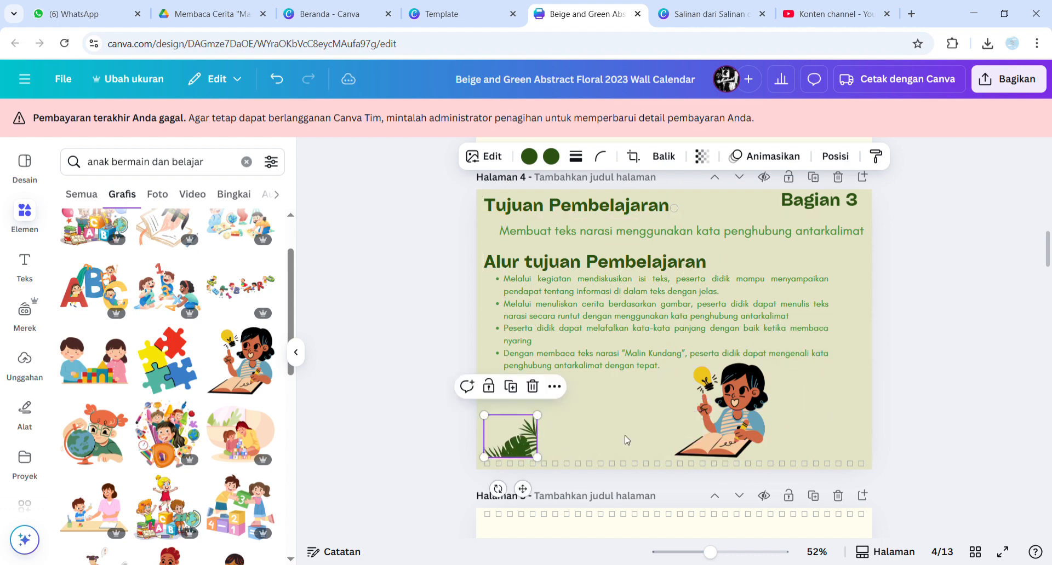
pyautogui.moveTo(712, 429); pyautogui.dragTo(816, 432)
# - Flip the leaf decoration horizontally and fit it into page 4's lower-left corner
pyautogui.click(513, 438)
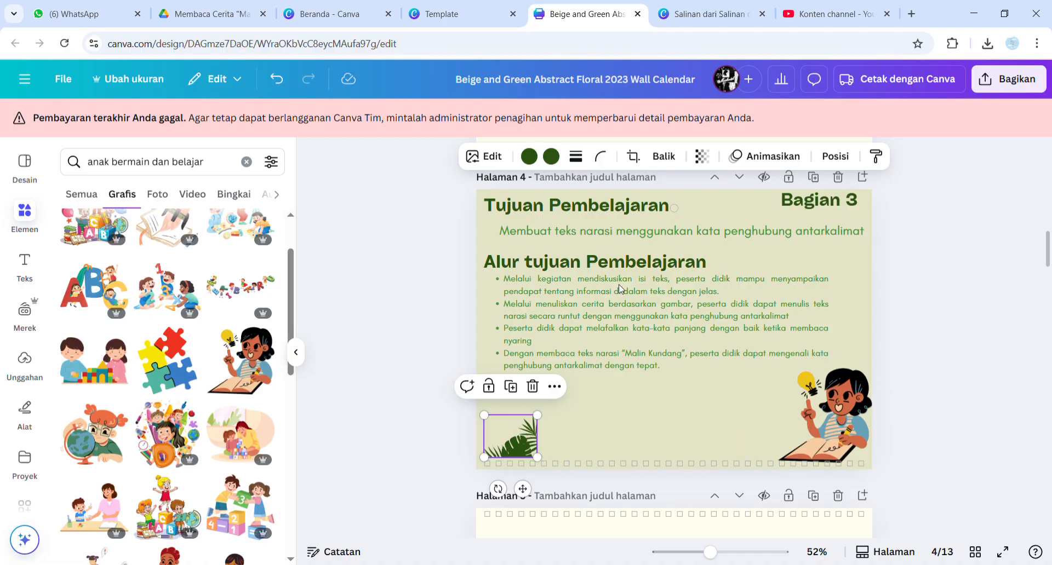
pyautogui.click(664, 157)
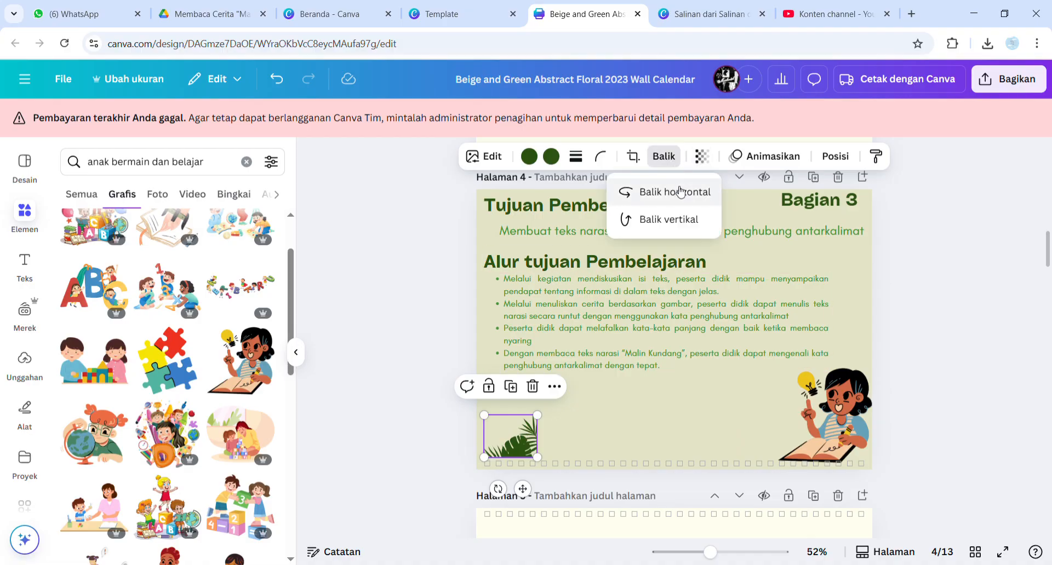
pyautogui.click(680, 191)
pyautogui.click(509, 441)
pyautogui.moveTo(509, 441); pyautogui.dragTo(501, 457)
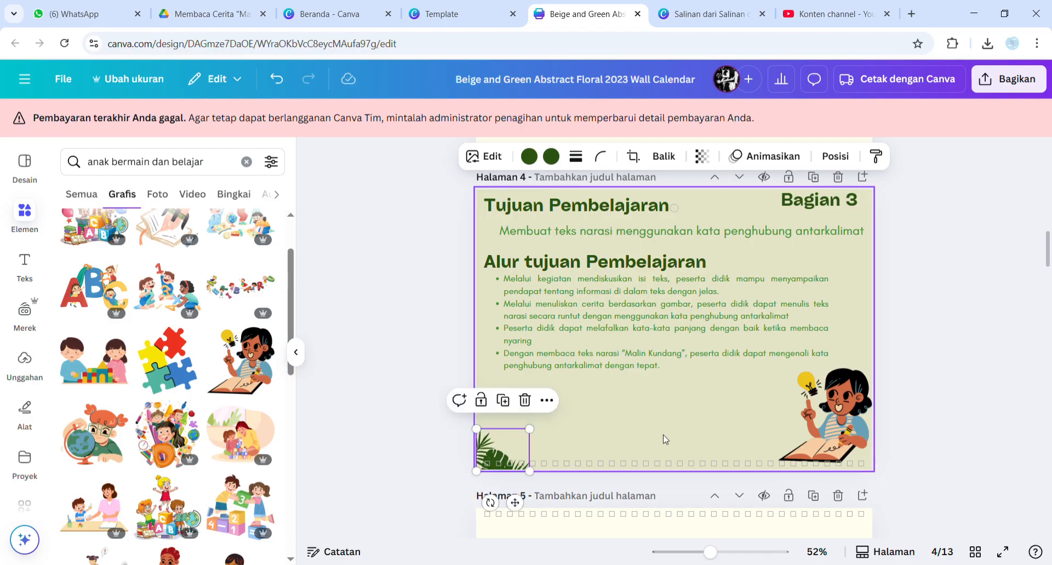
pyautogui.click(675, 437)
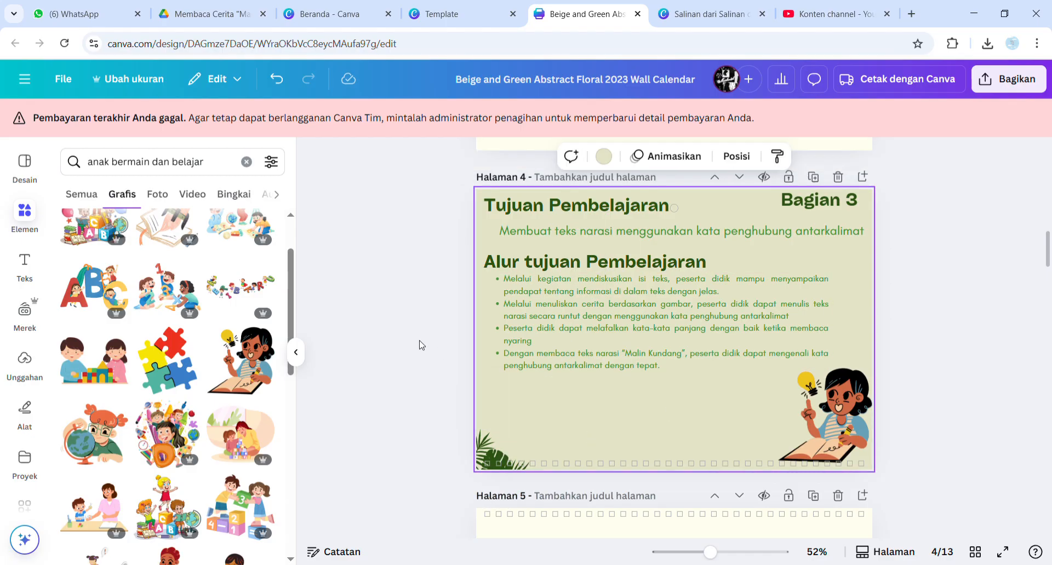
# - Delete the "2023" year text from the April calendar on page 5
pyautogui.scroll(-5, 926, 346)
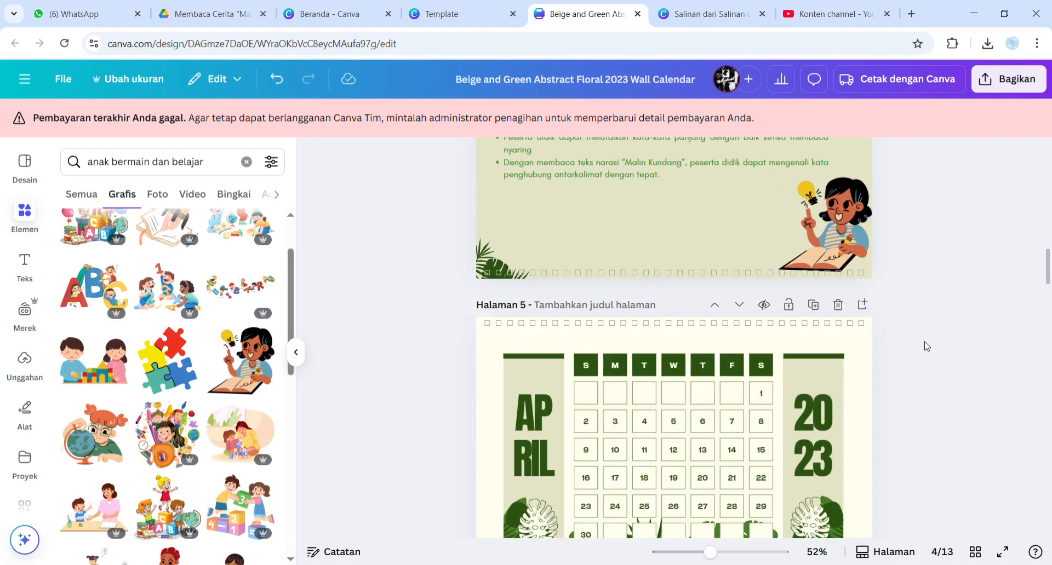
pyautogui.click(798, 368)
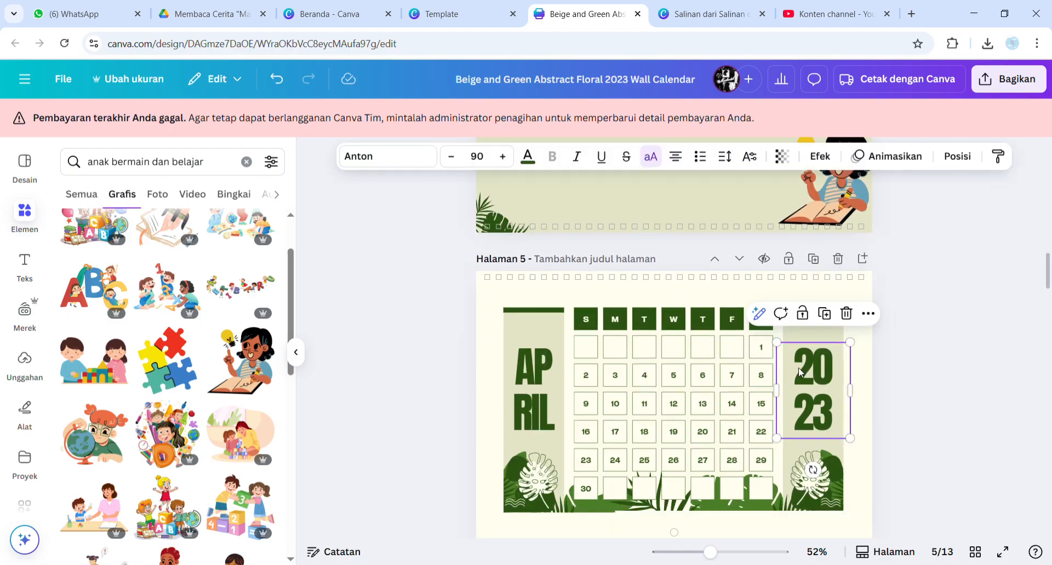
pyautogui.press('Delete')
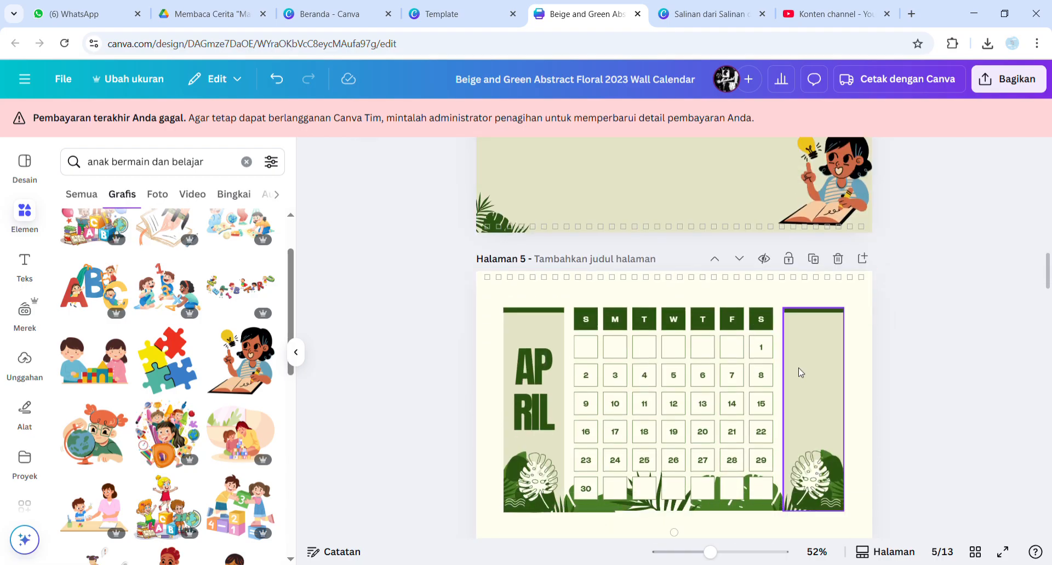
# - Delete the whole April date table from page 5
pyautogui.click(762, 327)
pyautogui.press('BackSpace')
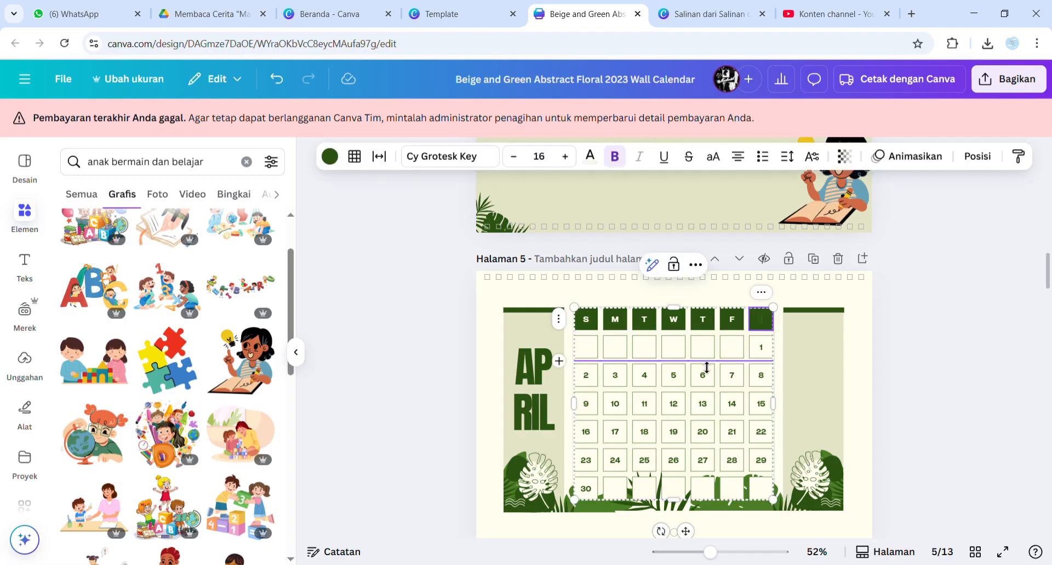
pyautogui.click(695, 264)
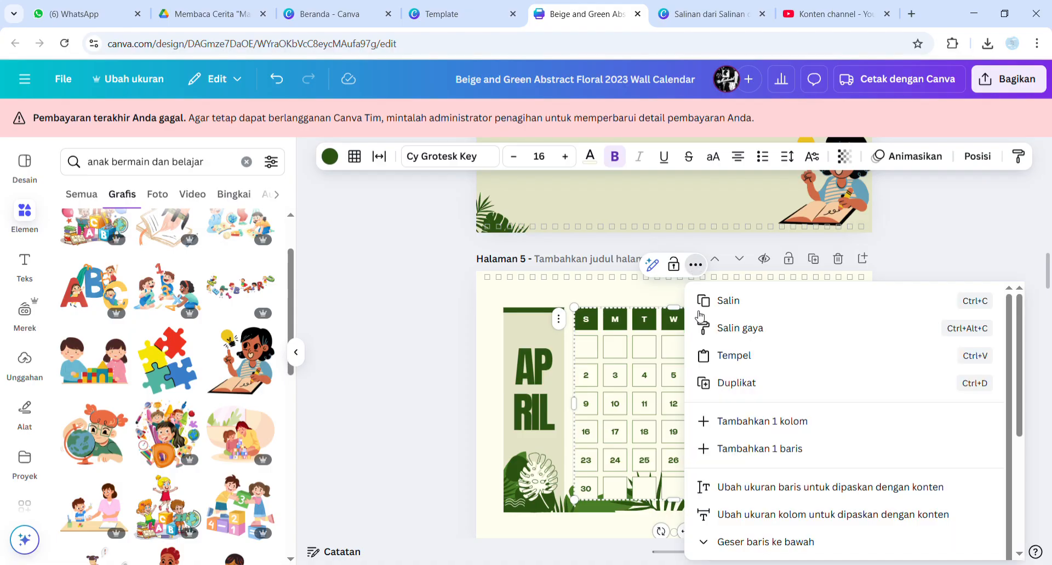
pyautogui.click(707, 327)
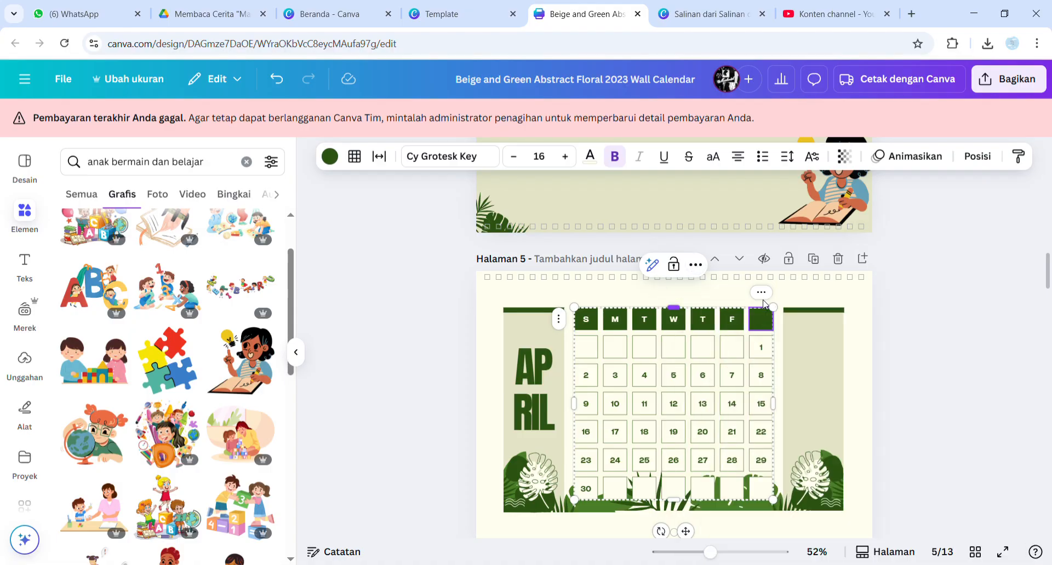
pyautogui.click(762, 293)
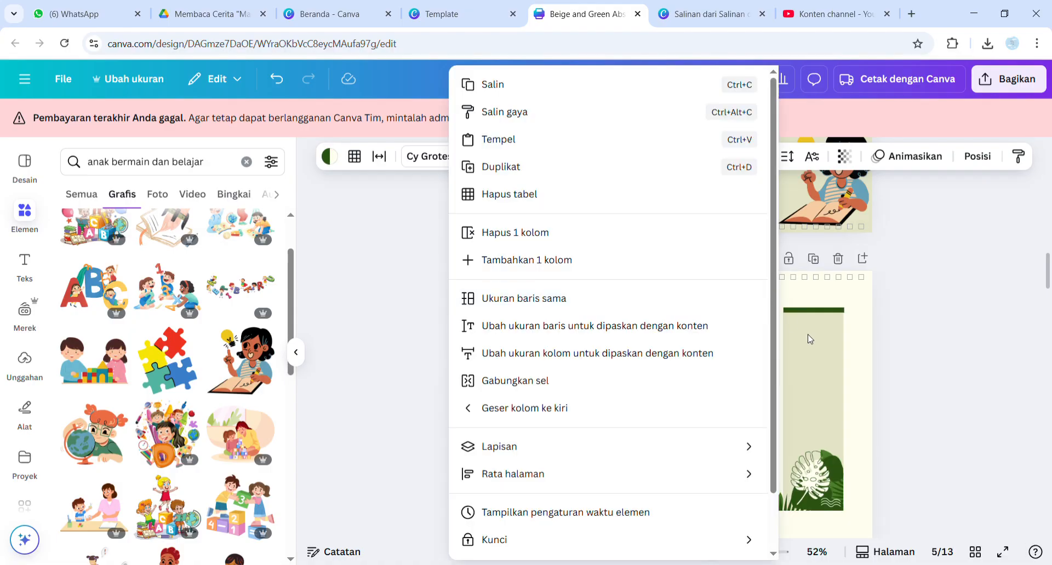
pyautogui.click(638, 195)
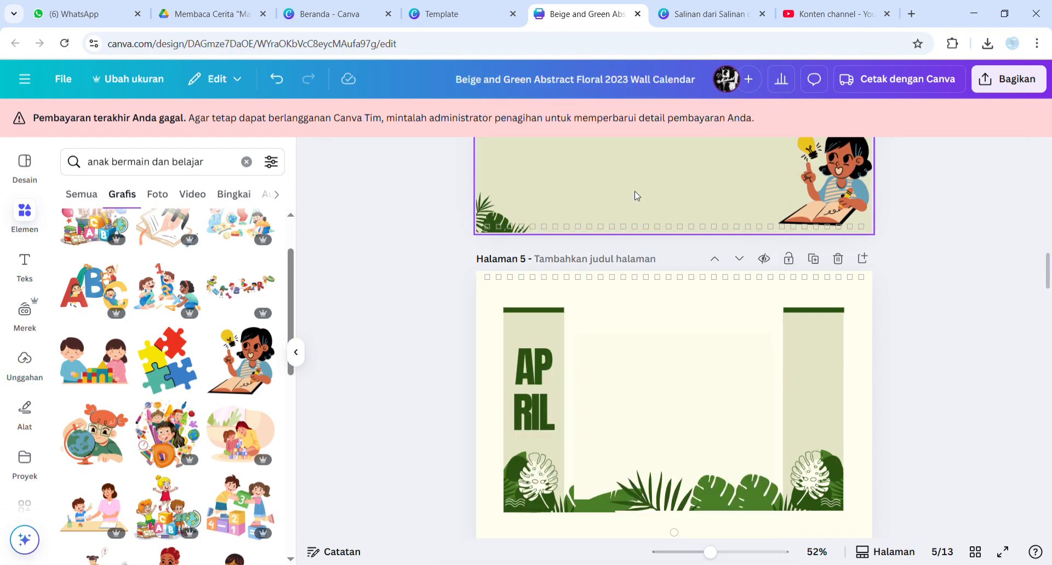
# - Delete the "APRIL" text and the cream rectangle behind the former date table on page 5
pyautogui.click(540, 355)
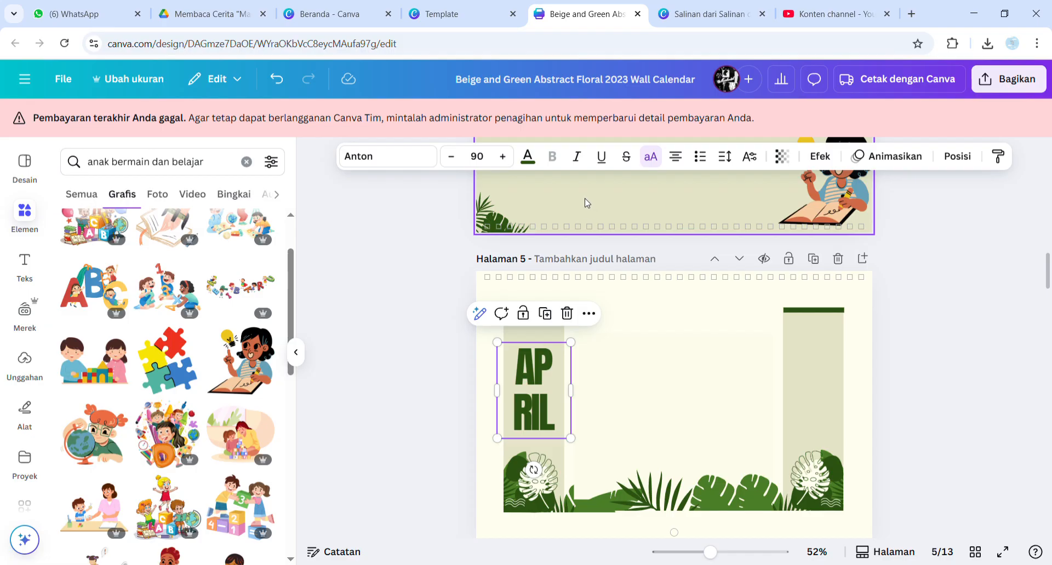
pyautogui.click(567, 313)
pyautogui.click(637, 453)
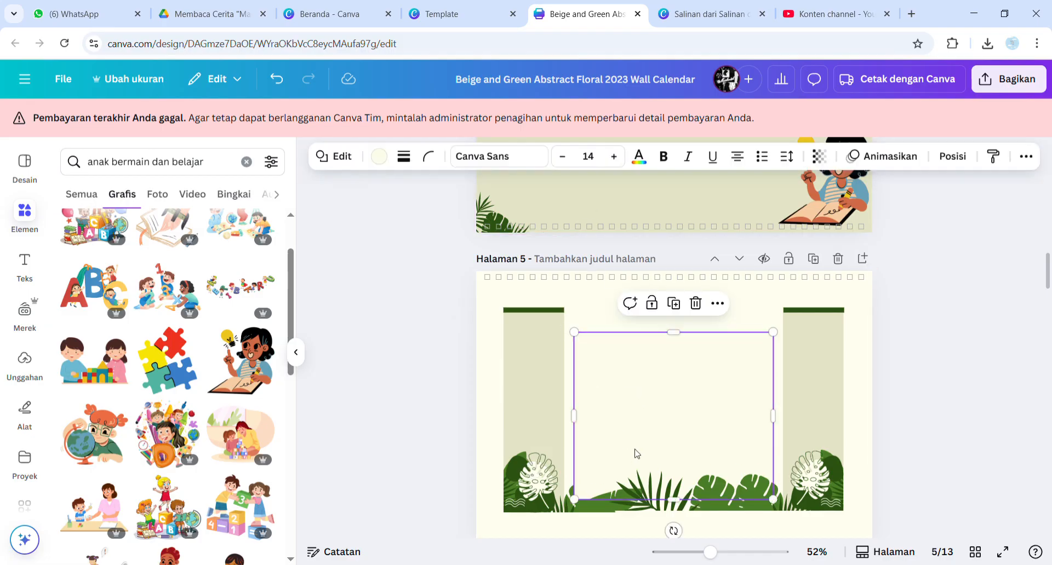
pyautogui.click(695, 304)
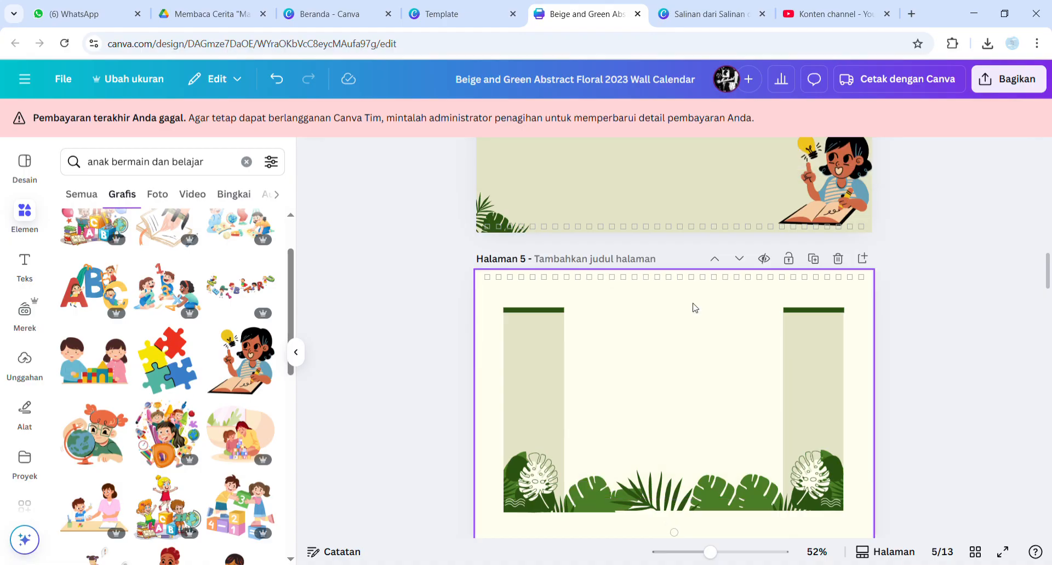
pyautogui.click(800, 349)
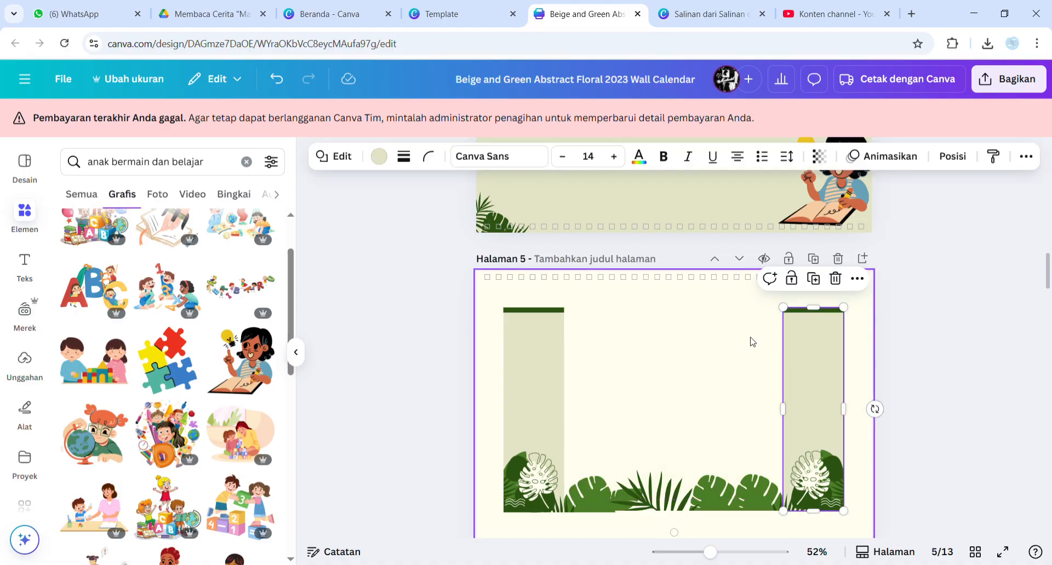
pyautogui.click(752, 341)
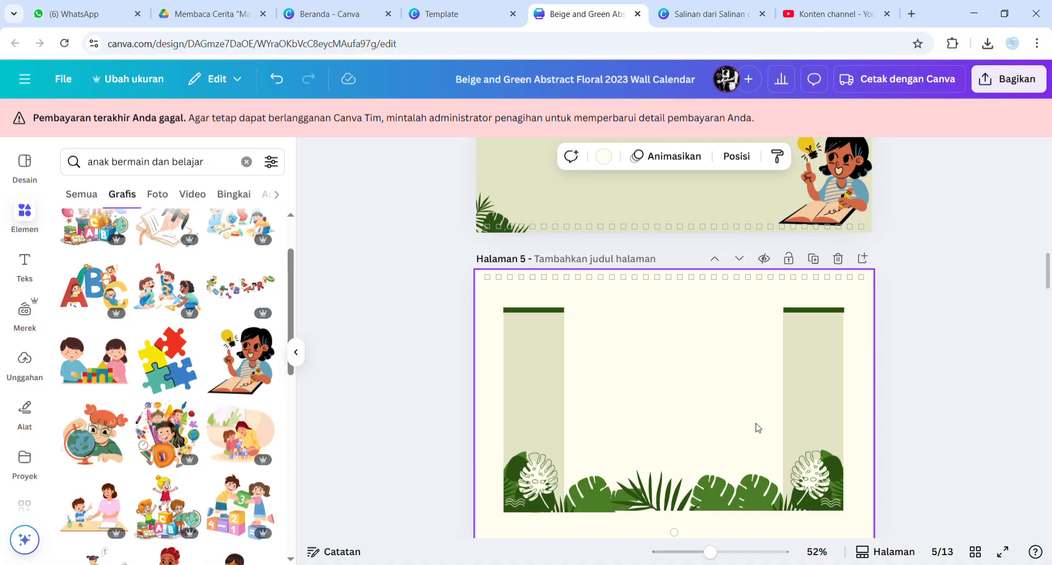
# - Undo the last three deletions on page 5, bringing back the rectangle, the "APRIL" text and the date table
pyautogui.hotkey('ctrl', 'z')
pyautogui.hotkey('ctrl', 'z')
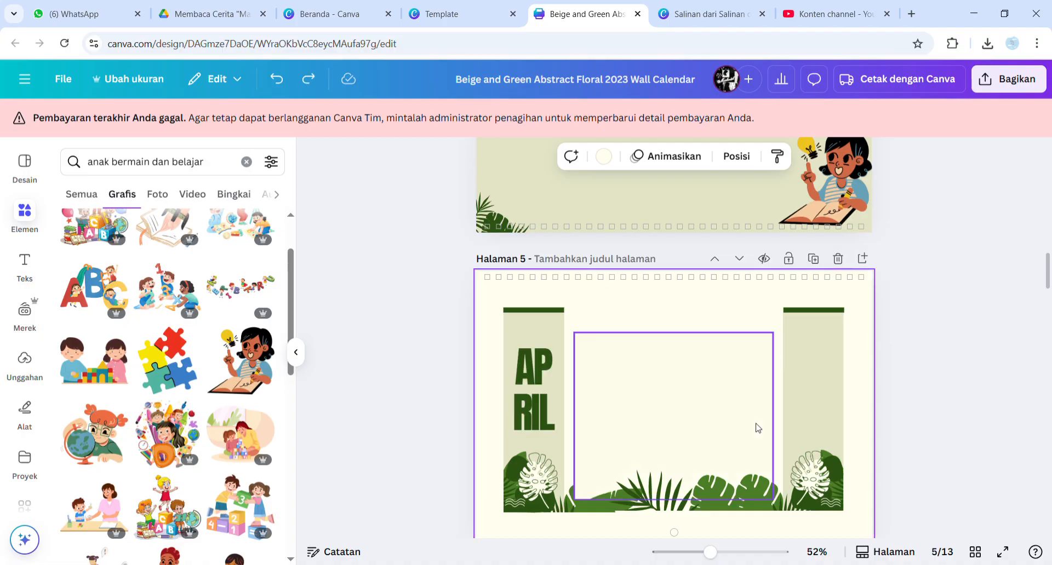
pyautogui.hotkey('ctrl', 'z')
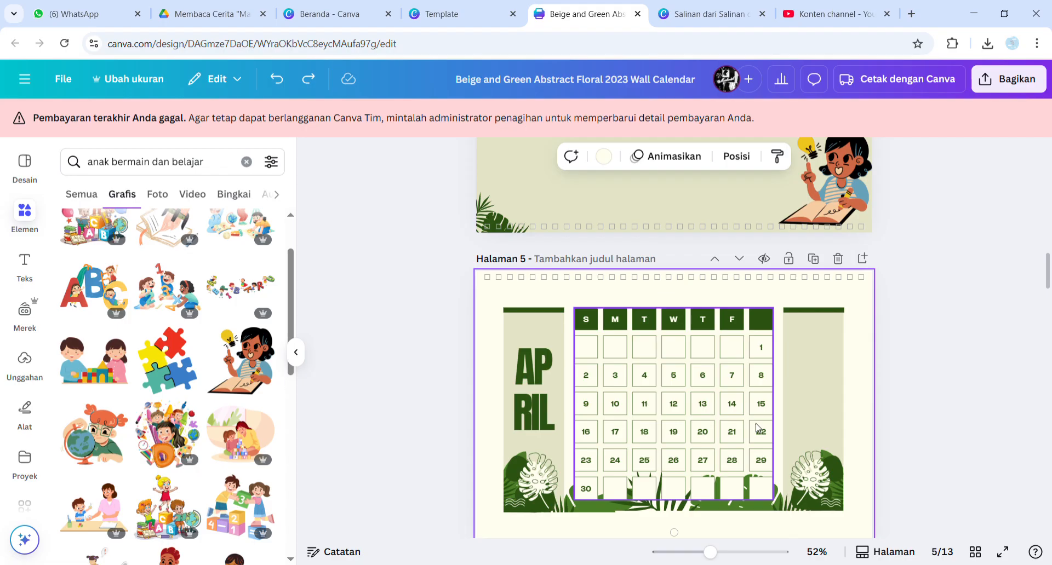
# - Delete the restored April date table from page 5, keeping the "APRIL" text and the cream rectangle
pyautogui.click(768, 300)
pyautogui.rightClick(768, 304)
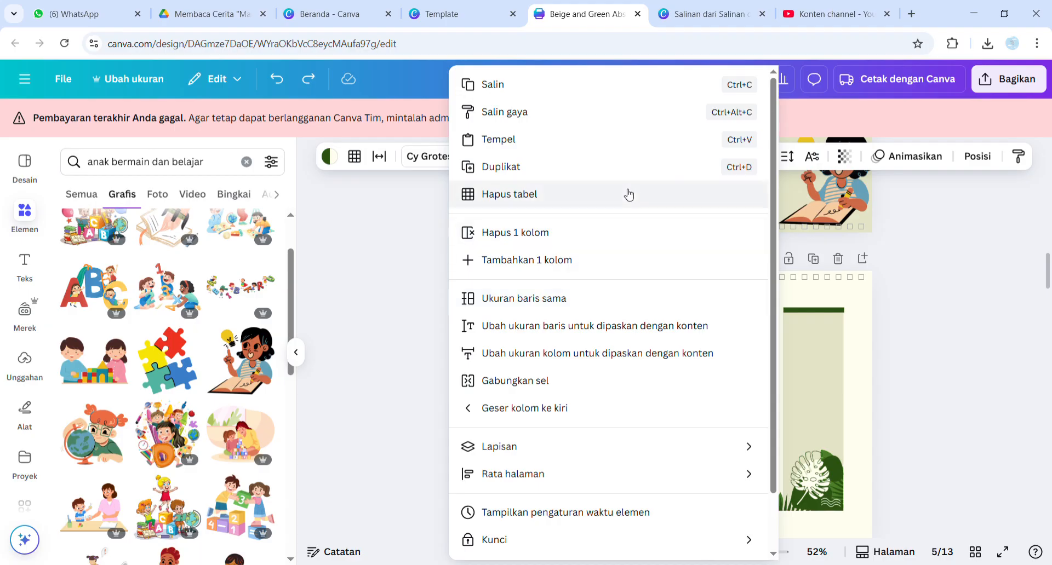
pyautogui.click(482, 195)
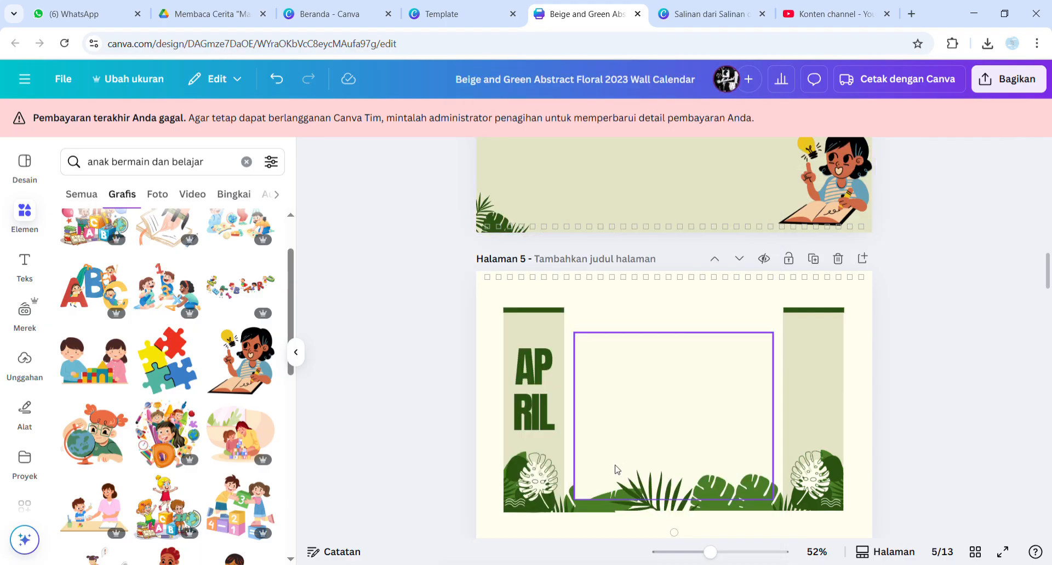
# - Move the "APRIL" text between page 5's side panels in a wider text box and set its font size to 21
pyautogui.click(550, 425)
pyautogui.moveTo(550, 424); pyautogui.dragTo(728, 370)
pyautogui.doubleClick(594, 332)
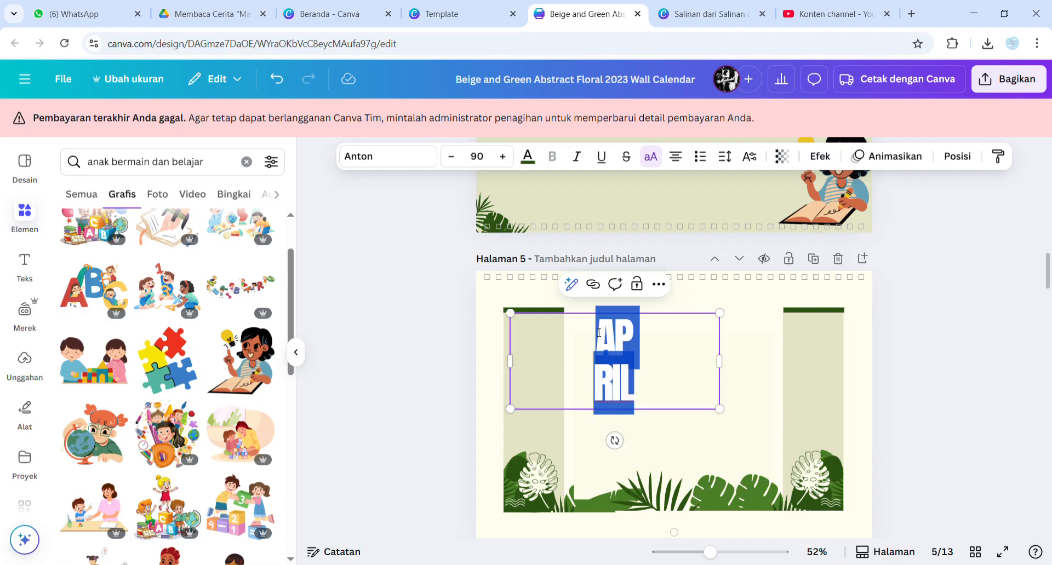
pyautogui.click(488, 158)
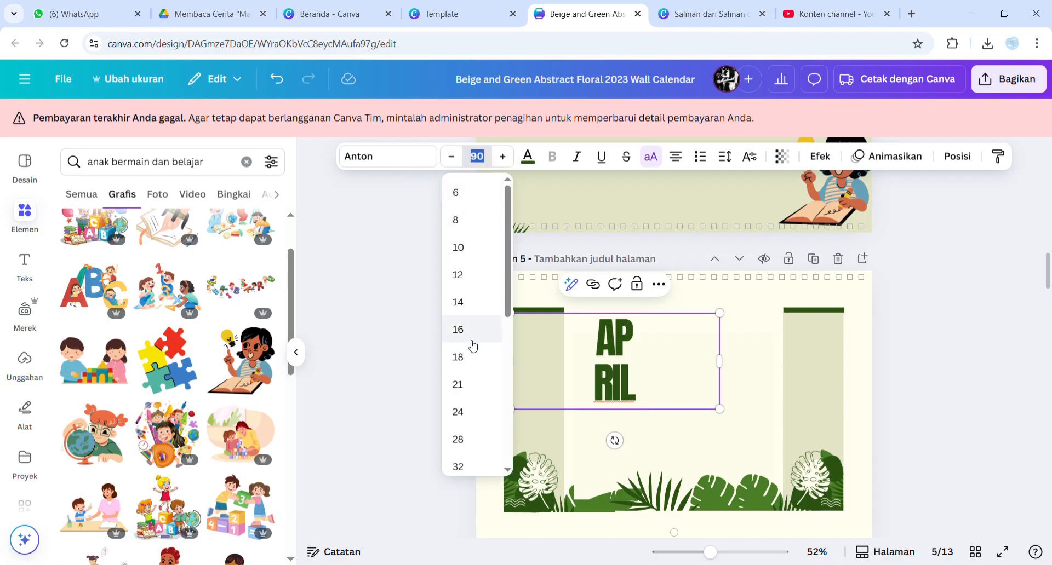
pyautogui.click(470, 387)
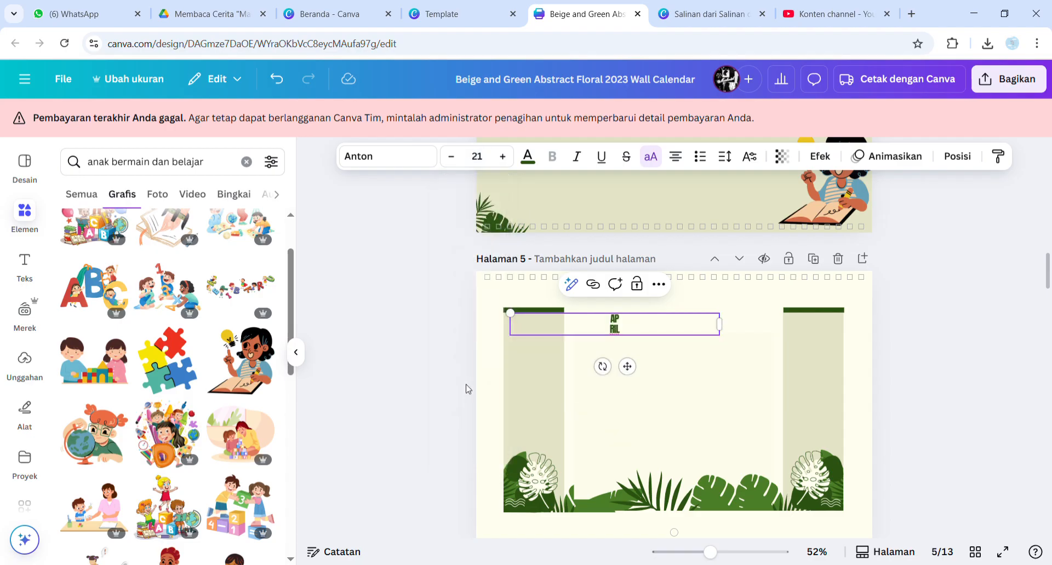
# - Justify the month heading on page 5 and replace its text with "BAGIAN 4"
pyautogui.click(676, 155)
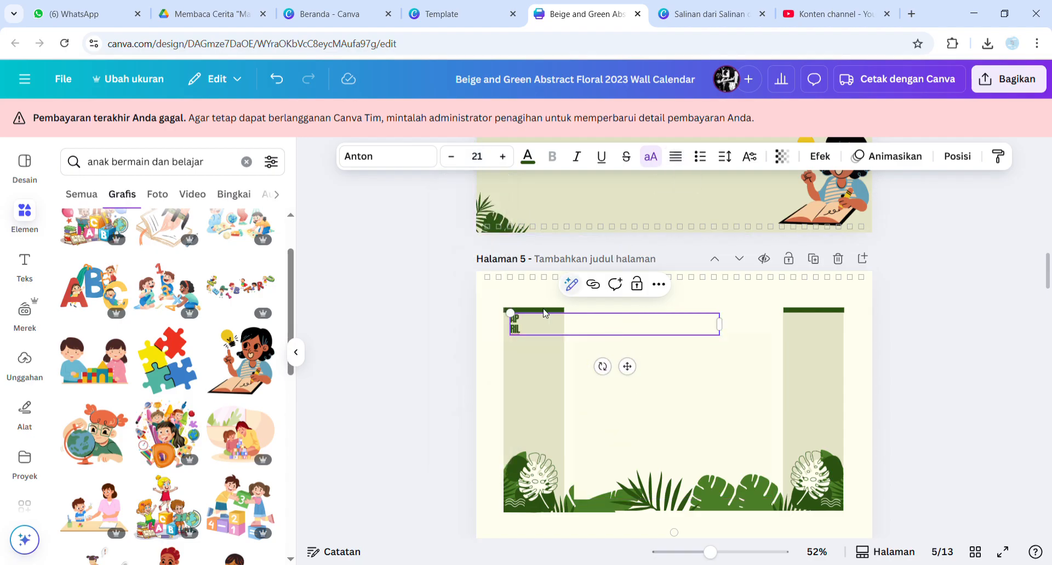
pyautogui.click(541, 324)
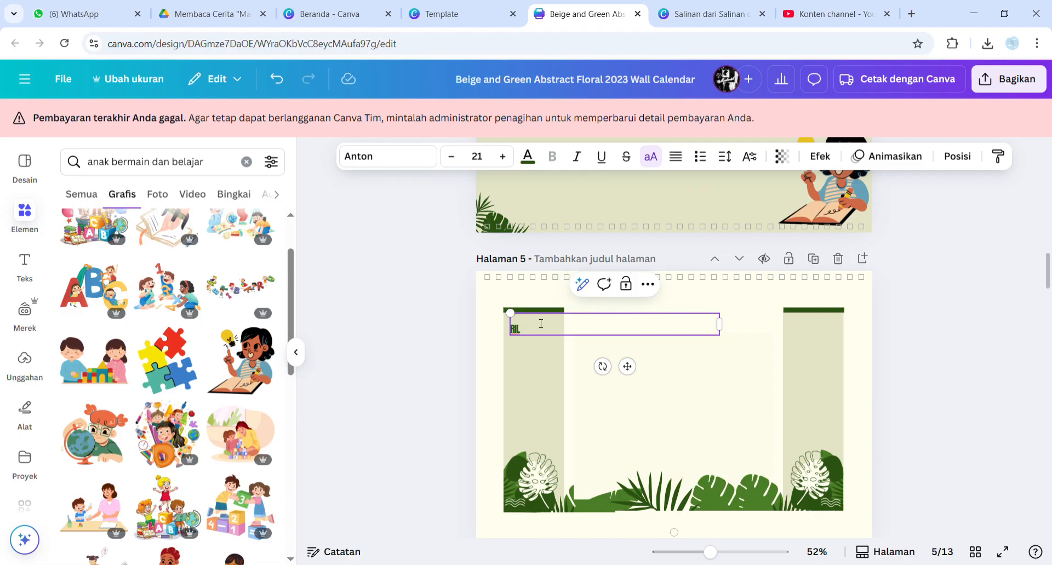
pyautogui.press('BackSpace')
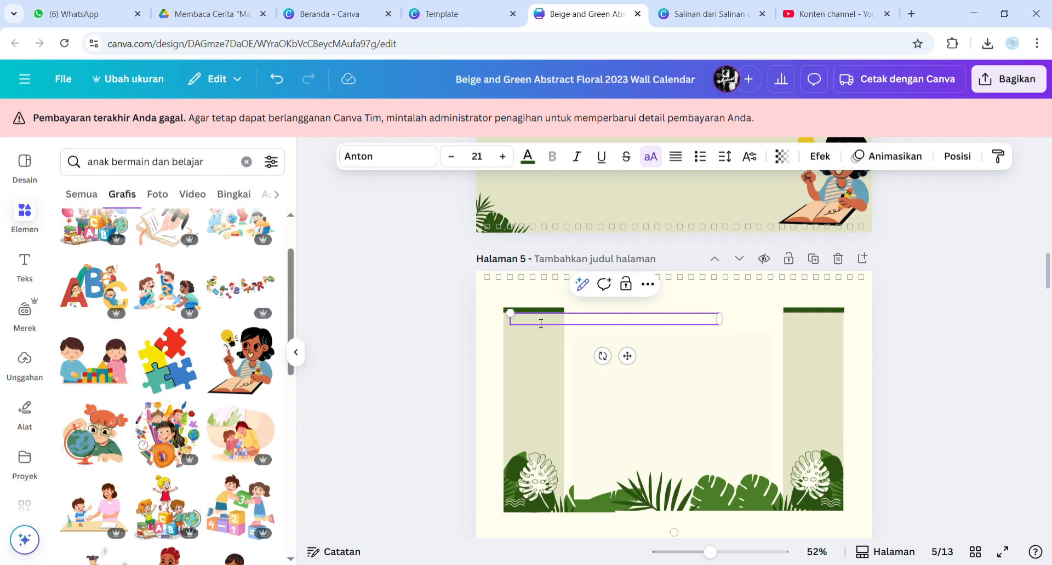
pyautogui.write('BAGIAN 4')
# - Set the "BAGIAN 4" heading's font size to 40 and move it slightly down, just below the dark green bar
pyautogui.moveTo(551, 323); pyautogui.dragTo(511, 319)
pyautogui.click(502, 156)
pyautogui.click(503, 156)
pyautogui.click(502, 156)
pyautogui.click(503, 156)
pyautogui.click(503, 157)
pyautogui.click(502, 157)
pyautogui.click(502, 157)
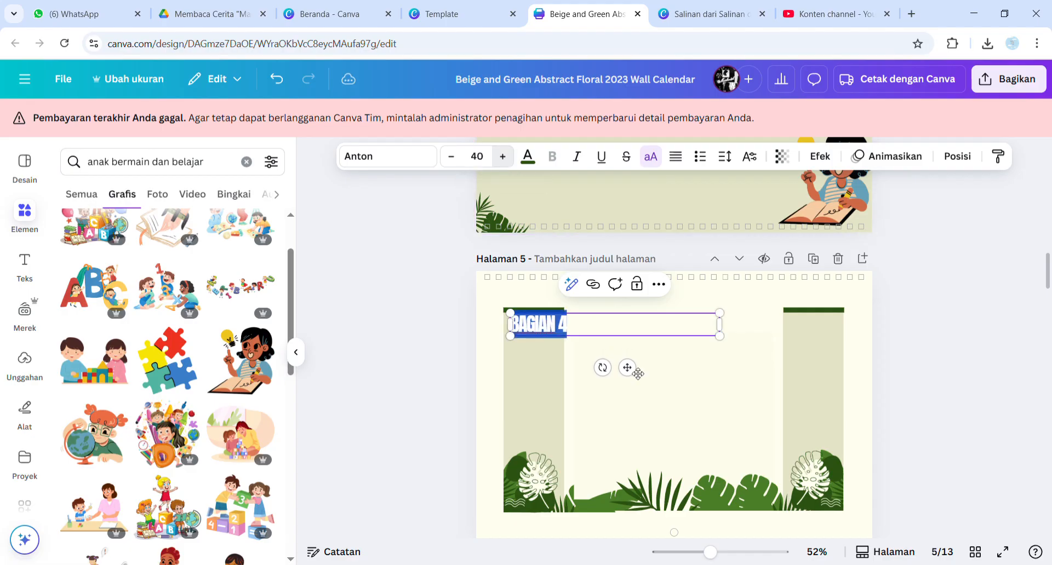
pyautogui.moveTo(627, 367); pyautogui.dragTo(635, 379)
pyautogui.click(676, 390)
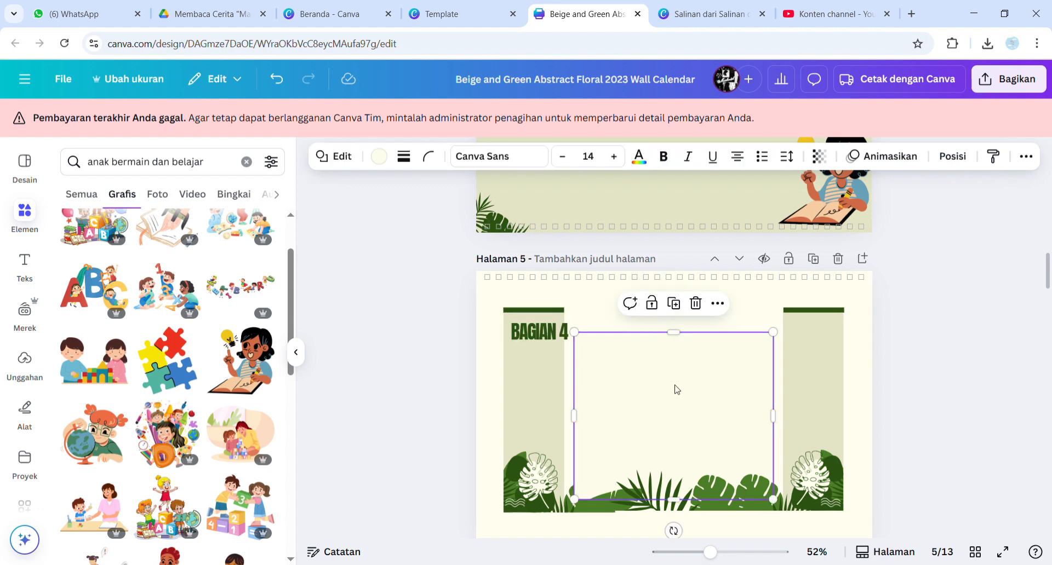
pyautogui.click(556, 334)
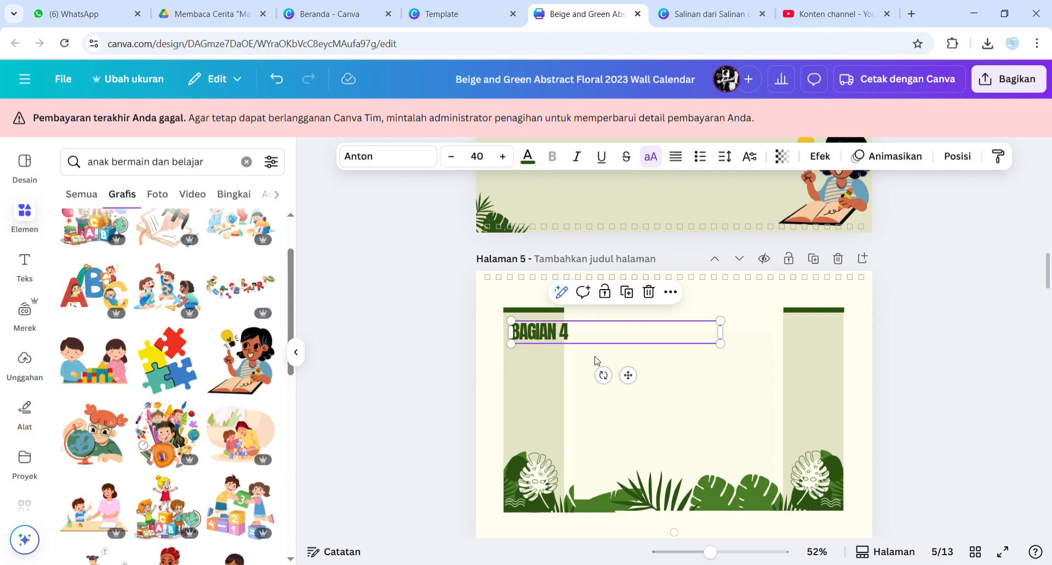
pyautogui.click(686, 386)
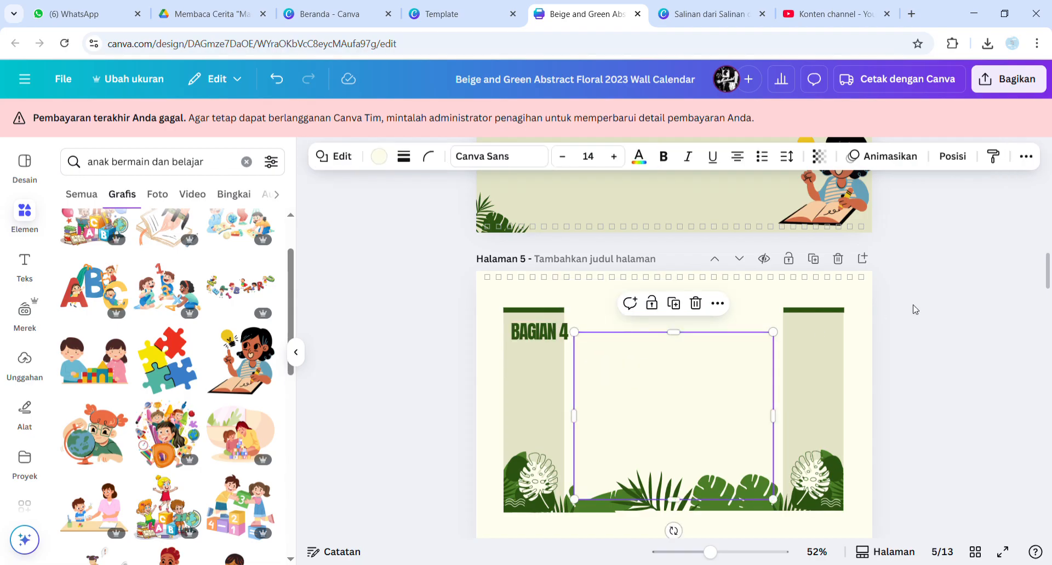
# - Copy the "Tujuan Pembelajaran" heading from page 4 to page 5 and place it beneath "BAGIAN 4"
pyautogui.scroll(5, 914, 310)
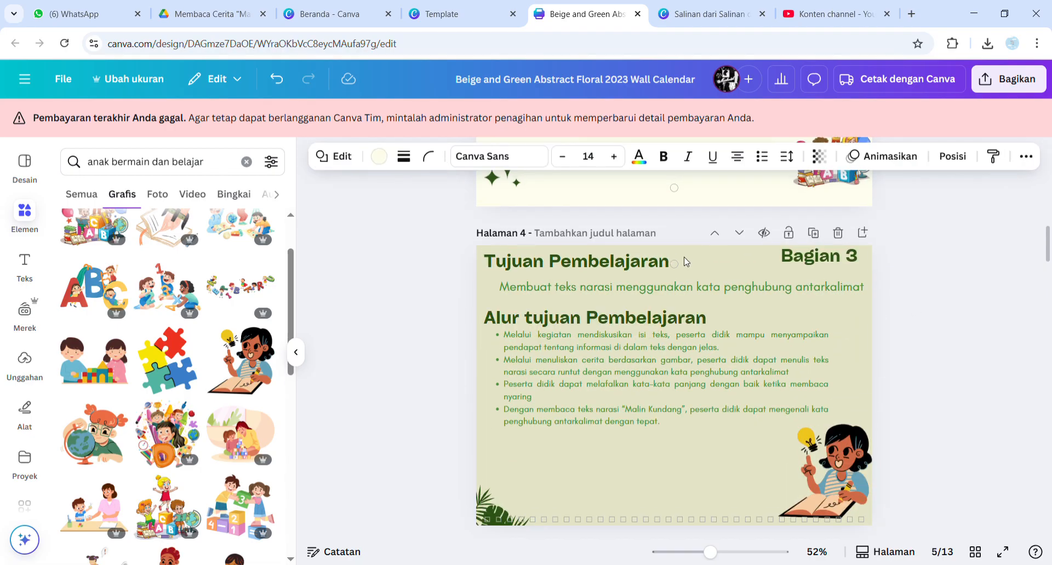
pyautogui.click(653, 267)
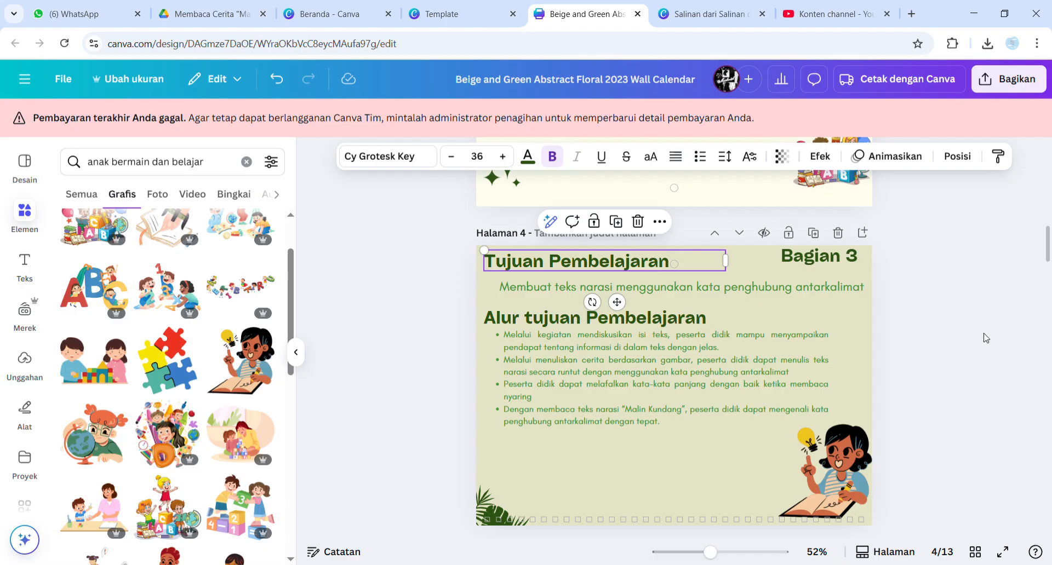
pyautogui.scroll(-5, 986, 338)
pyautogui.click(682, 345)
pyautogui.hotkey('ctrl', 'v')
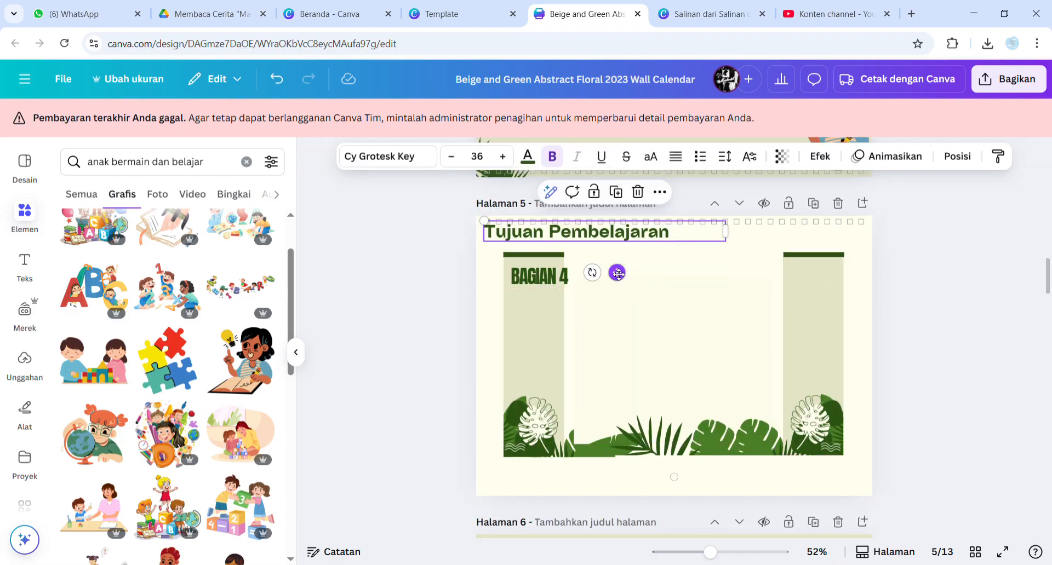
pyautogui.moveTo(618, 274); pyautogui.dragTo(652, 342)
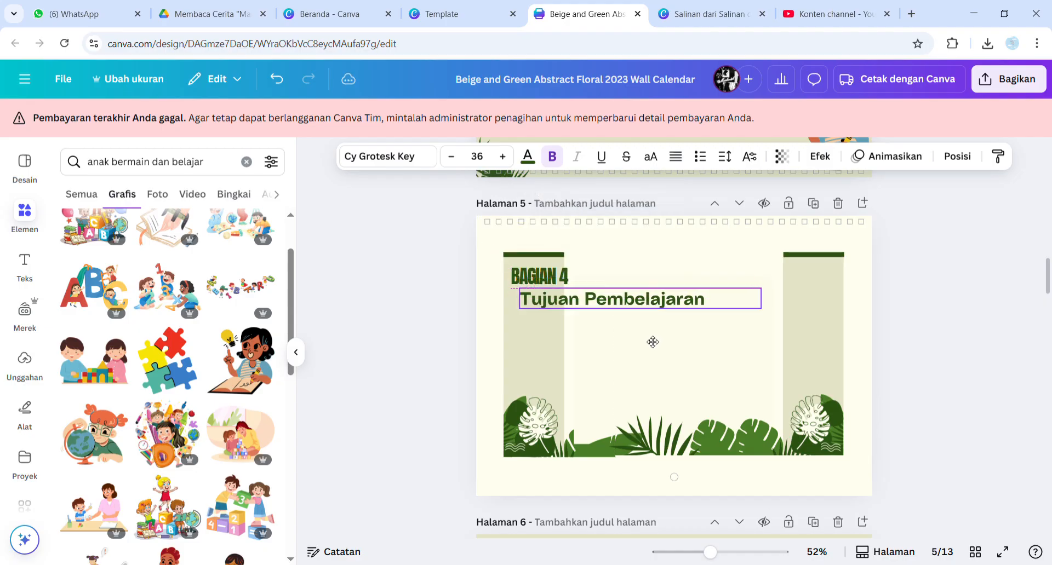
# - Replace the copied "Tujuan Pembelajaran" heading on page 5 with "Pengertian Teks Narasi"
pyautogui.doubleClick(699, 303)
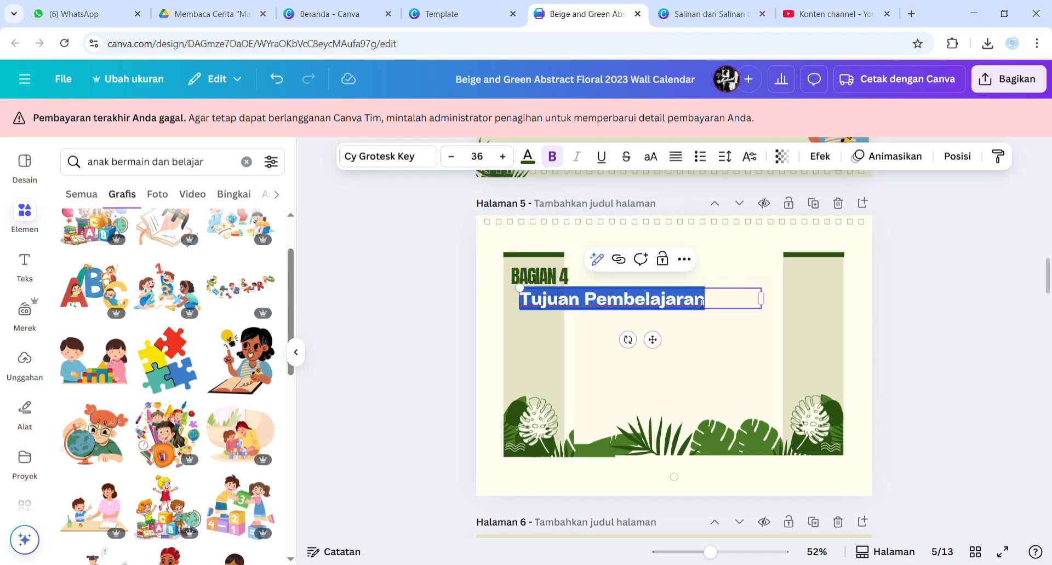
pyautogui.write('PENGE')
pyautogui.press('BackSpace')
pyautogui.press('BackSpace')
pyautogui.press('BackSpace')
pyautogui.press('BackSpace')
pyautogui.press('BackSpace')
pyautogui.write('P')
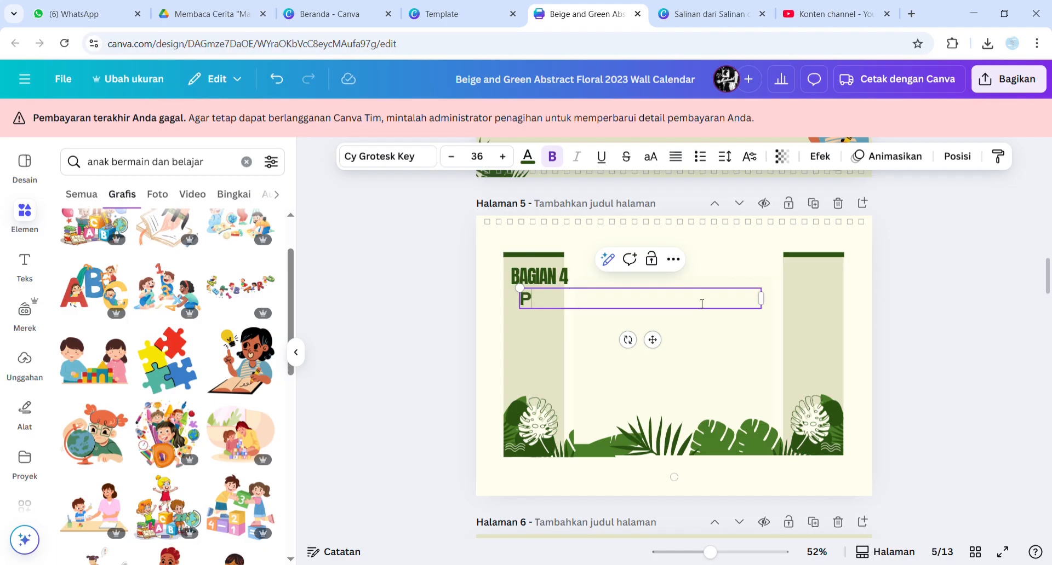
pyautogui.write('engertian Te')
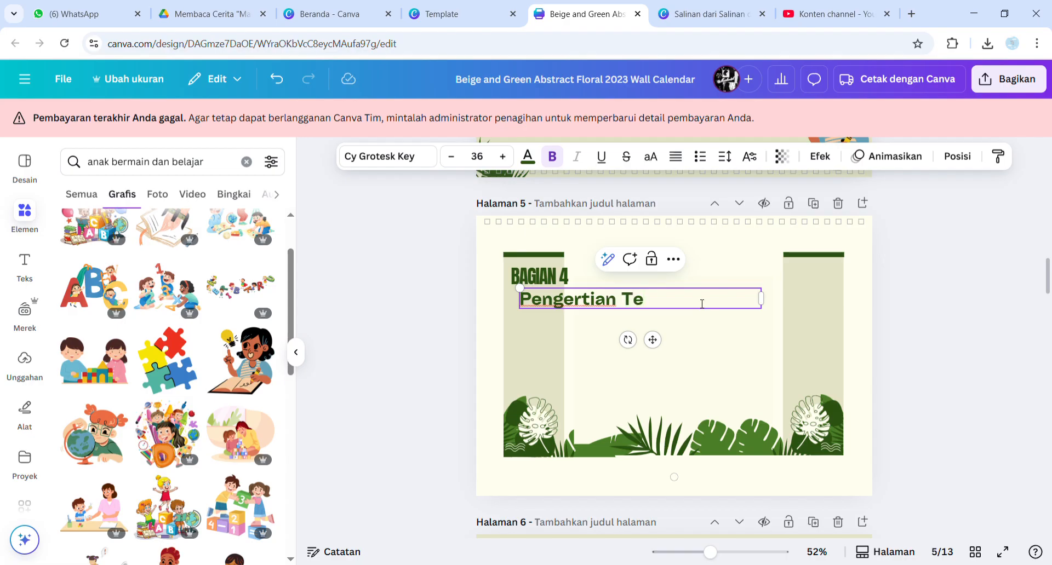
pyautogui.write('ks Narasi')
# - Fill the empty box below the heading with "Teks narasi adalah teks yang menceritakan sebuah peristiwa secara berurutan dan bisa berupa fiksi (imajinasi) atau nonfiksi"
pyautogui.click(704, 339)
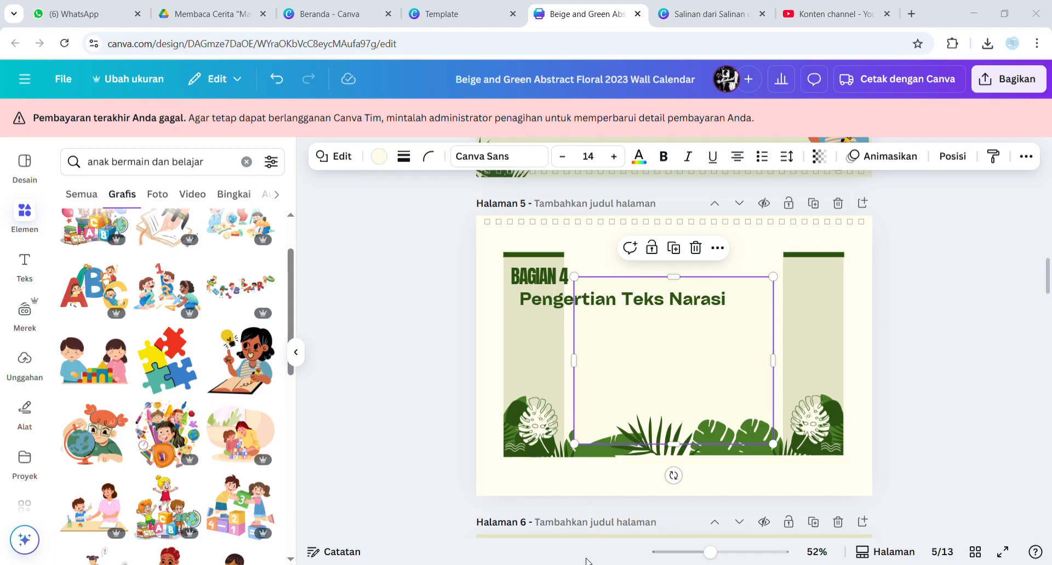
pyautogui.click(660, 343)
pyautogui.write('Teks narasi adalah teks yang menceritakan sebuah peristiwa secara berurutan dan bisa berupa fiksi (imajinasi) atau nonfiksi')
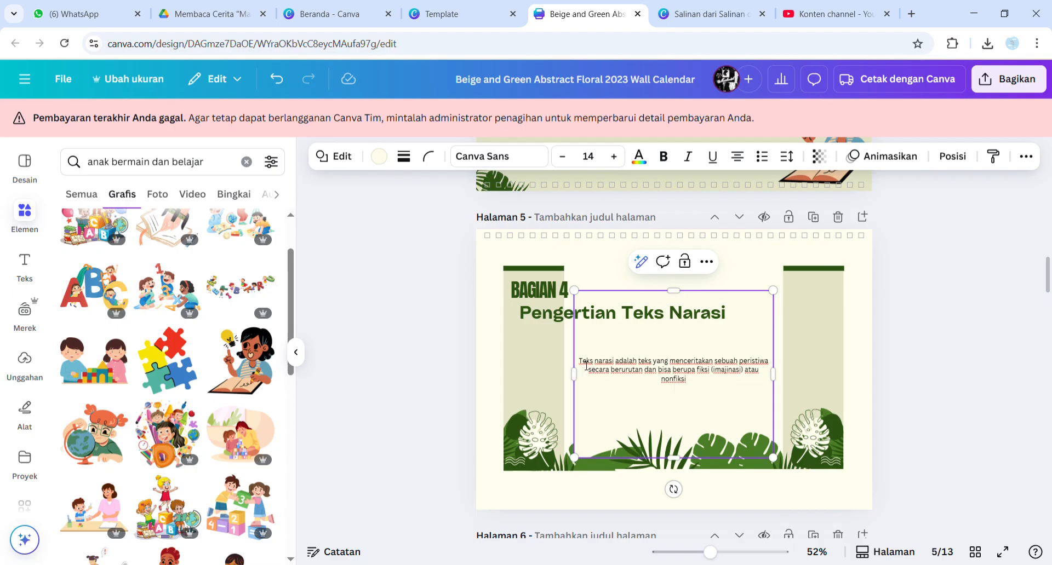
# - Reduce the definition box's height to fit its text and move it directly beneath the "Pengertian Teks Narasi" heading
pyautogui.hotkey('ctrl', 'a')
pyautogui.click(712, 394)
pyautogui.moveTo(679, 295); pyautogui.dragTo(703, 466)
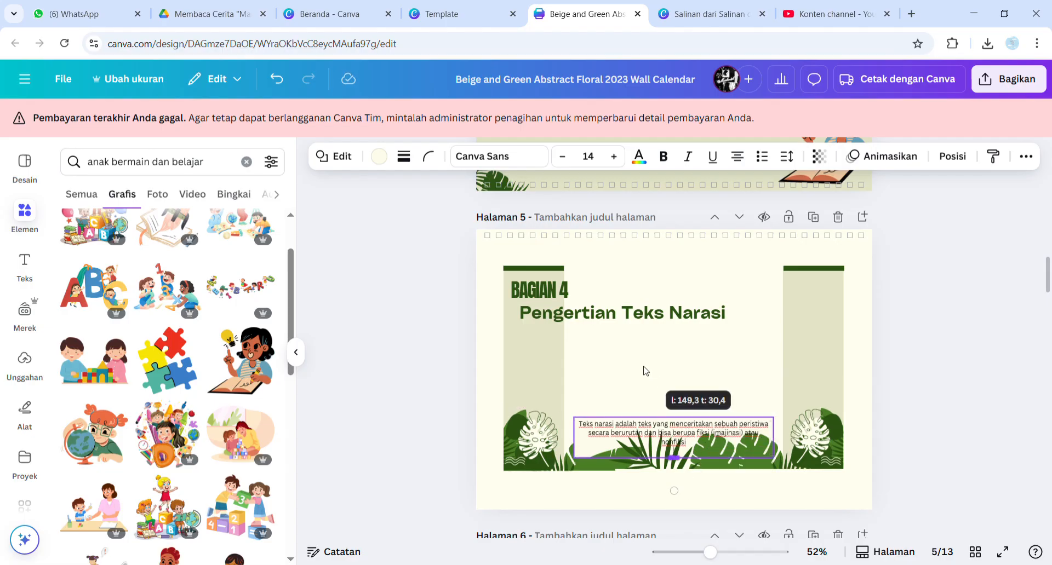
pyautogui.moveTo(686, 490); pyautogui.dragTo(630, 402)
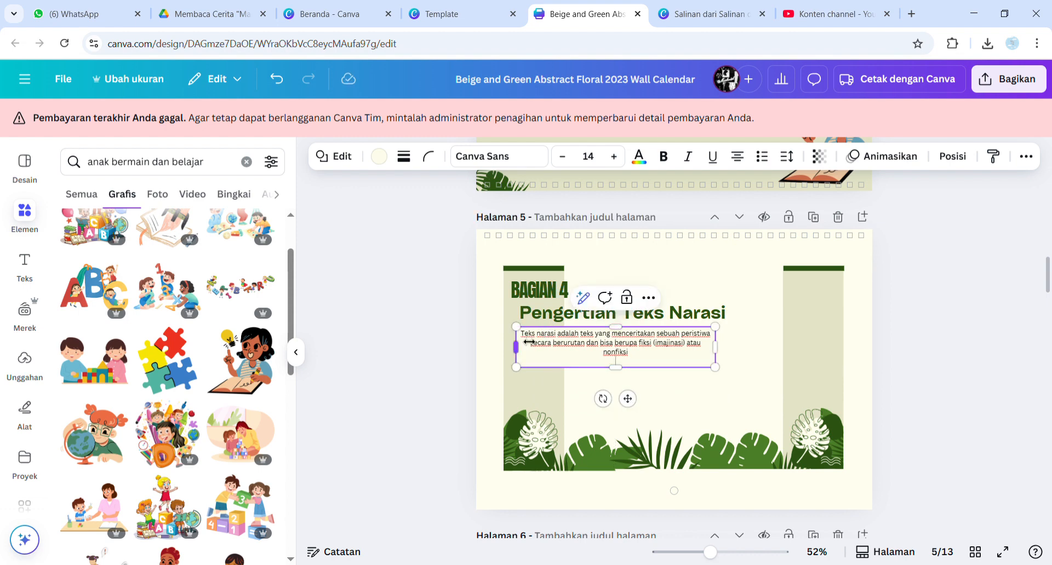
# - Justify the whole definition text and set its font to Glacial Indifference
pyautogui.moveTo(527, 338); pyautogui.dragTo(661, 359)
pyautogui.click(661, 360)
pyautogui.hotkey('ctrl', 'a')
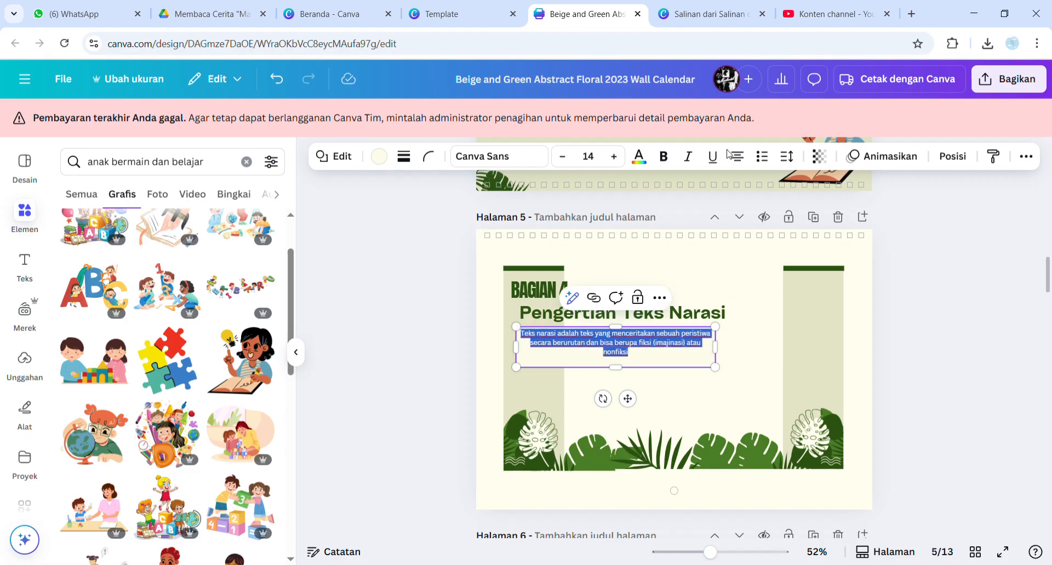
pyautogui.click(737, 157)
pyautogui.click(737, 157)
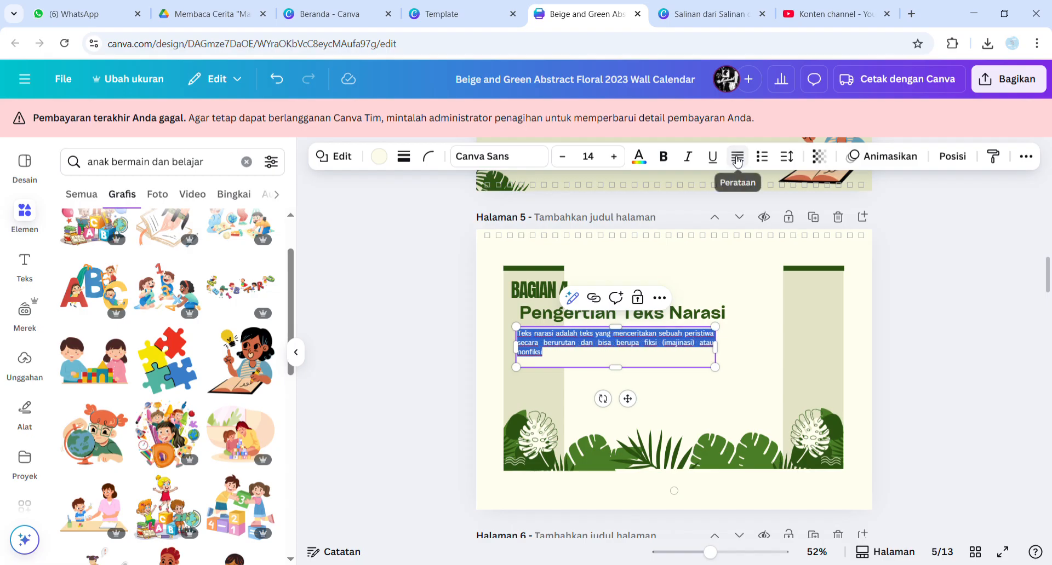
pyautogui.click(530, 159)
pyautogui.click(223, 287)
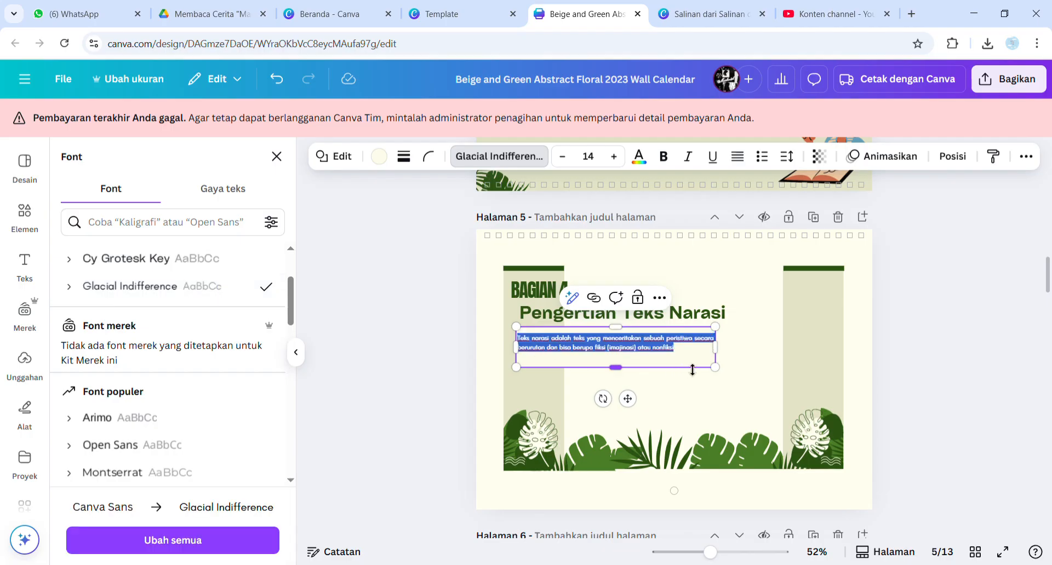
# - Increase the definition text's font size to 20
pyautogui.click(613, 158)
pyautogui.click(613, 157)
pyautogui.click(613, 158)
pyautogui.click(613, 157)
pyautogui.click(613, 157)
pyautogui.click(613, 158)
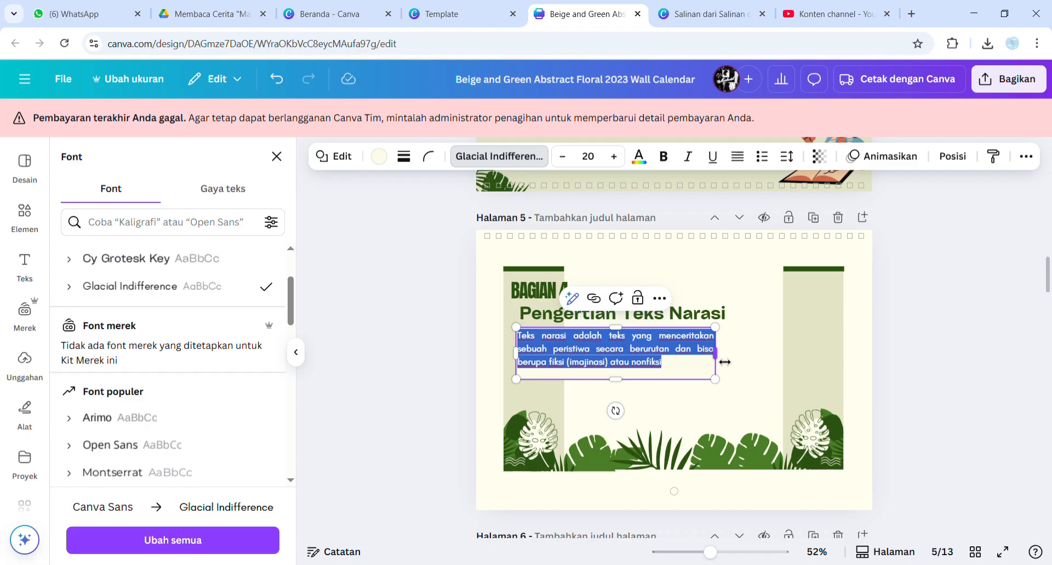
# - Widen the definition box so its text fits on two lines and centre it horizontally on page 5
pyautogui.moveTo(726, 362); pyautogui.dragTo(775, 355)
pyautogui.moveTo(657, 405); pyautogui.dragTo(693, 399)
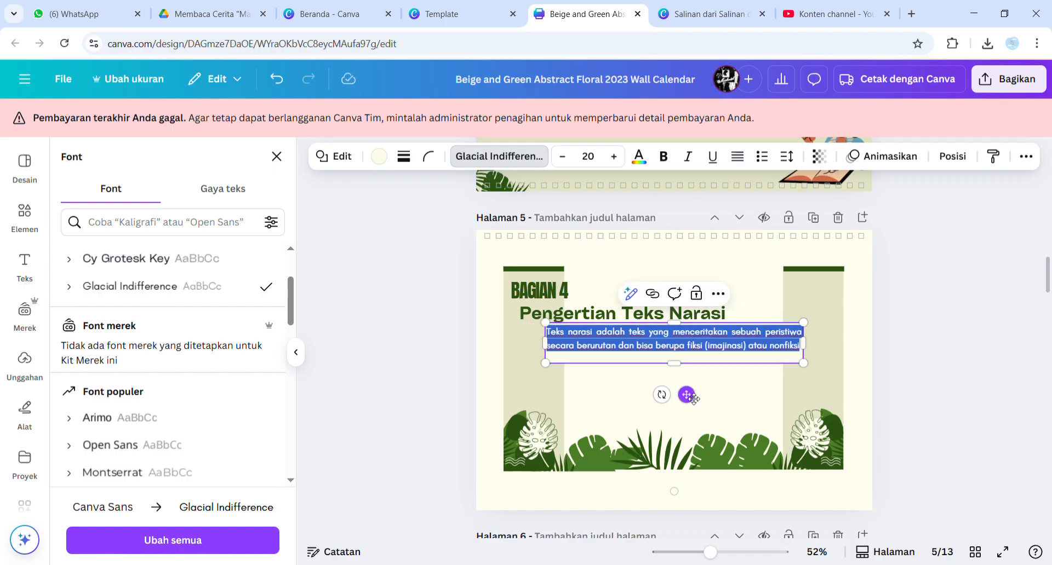
pyautogui.click(769, 401)
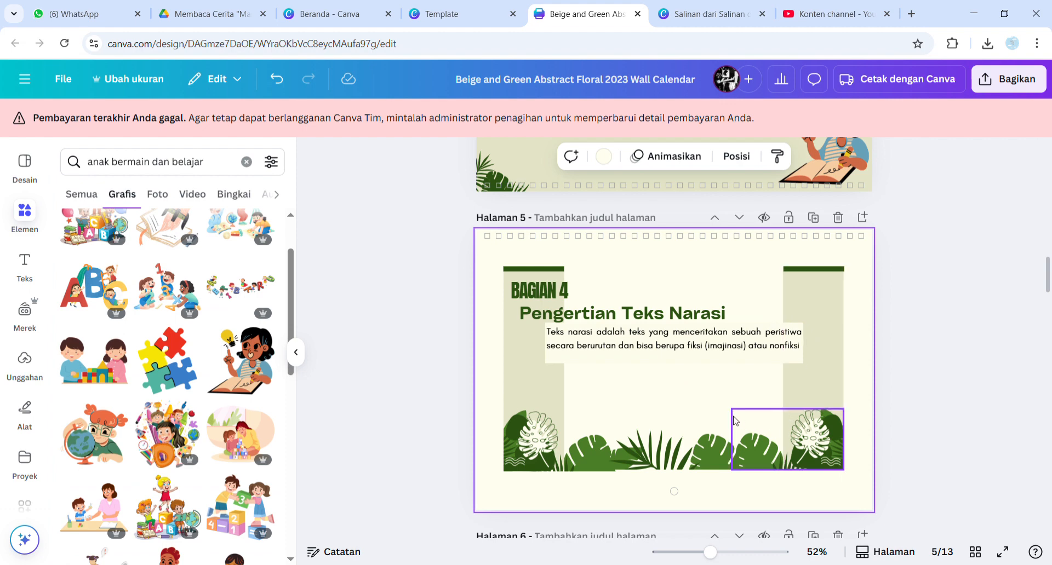
# - Change the whole definition text's colour to the medium green from the document colours
pyautogui.click(639, 366)
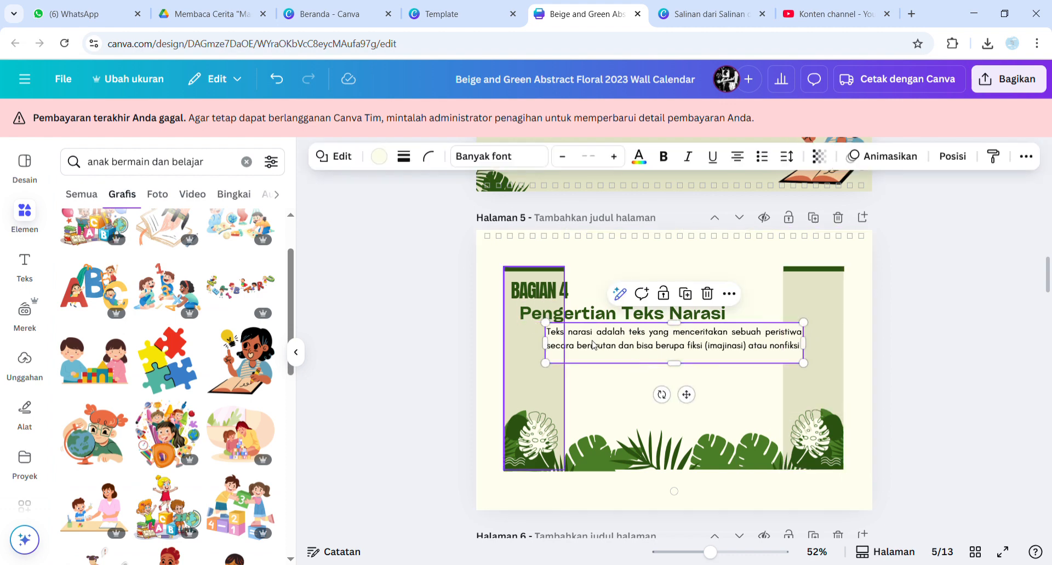
pyautogui.click(565, 340)
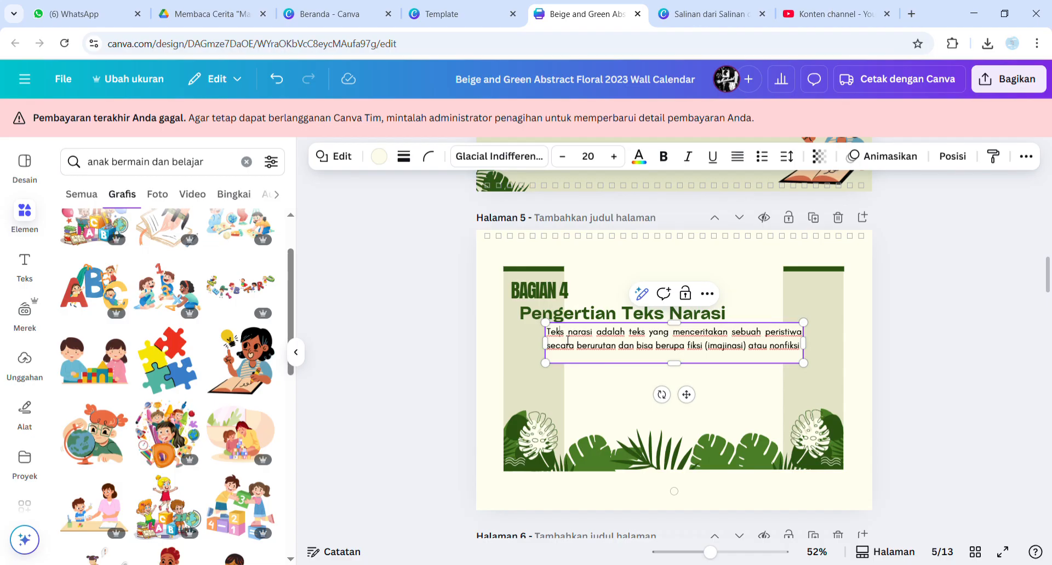
pyautogui.hotkey('ctrl', 'a')
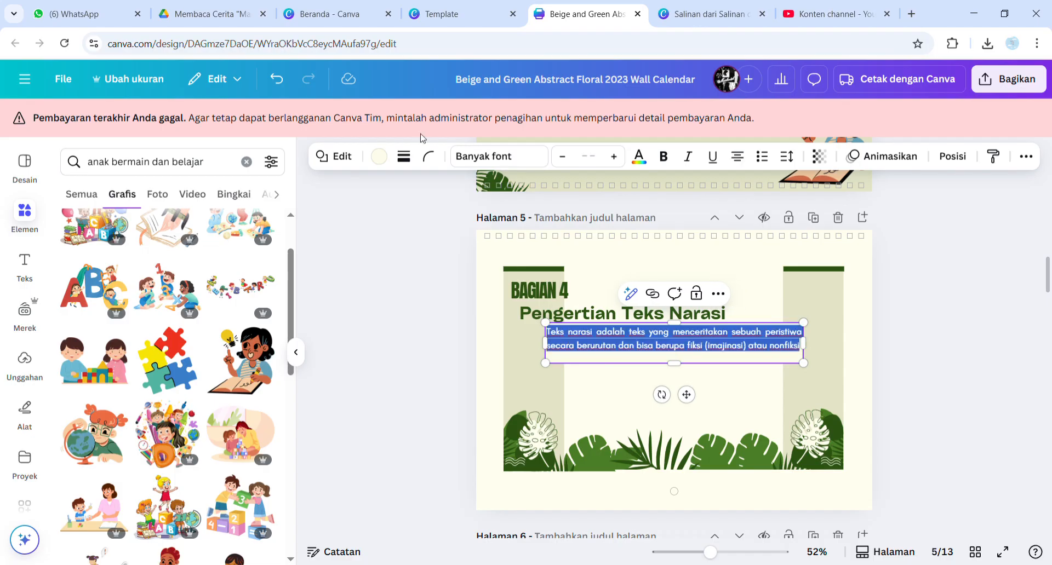
pyautogui.click(639, 157)
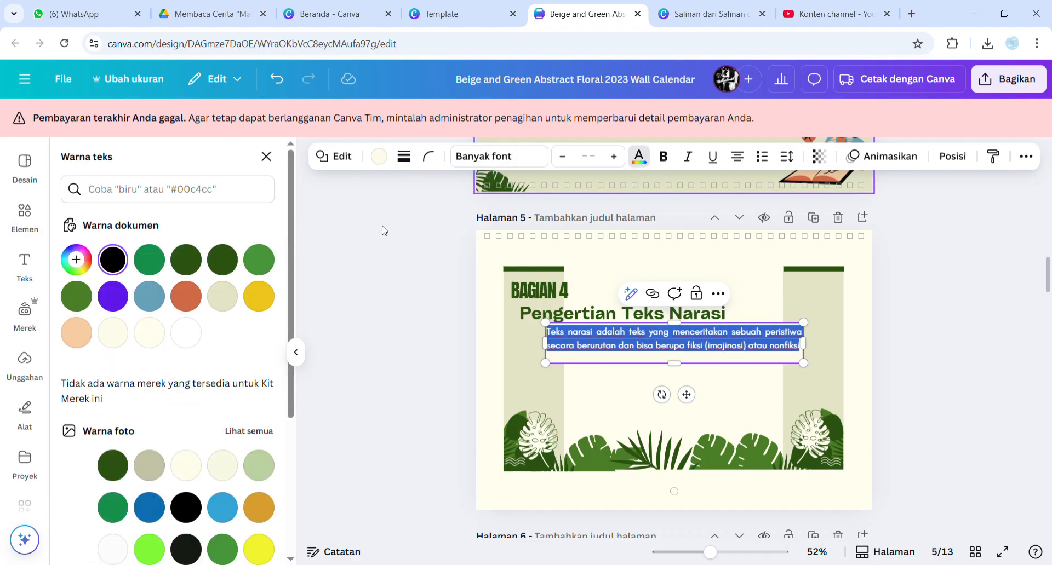
pyautogui.click(270, 268)
pyautogui.click(715, 379)
pyautogui.click(690, 353)
pyautogui.moveTo(689, 357)
pyautogui.mouseDown()
pyautogui.moveTo(695, 368)
pyautogui.moveTo(690, 358)
pyautogui.mouseUp()
# - Add the text "Cerita fiksi (imajinasi) : Cerita yang berisi kisah atau peristiwa yang berasal dari imajinasi pengarang" in Glacial Indifference, size 15
pyautogui.click(726, 388)
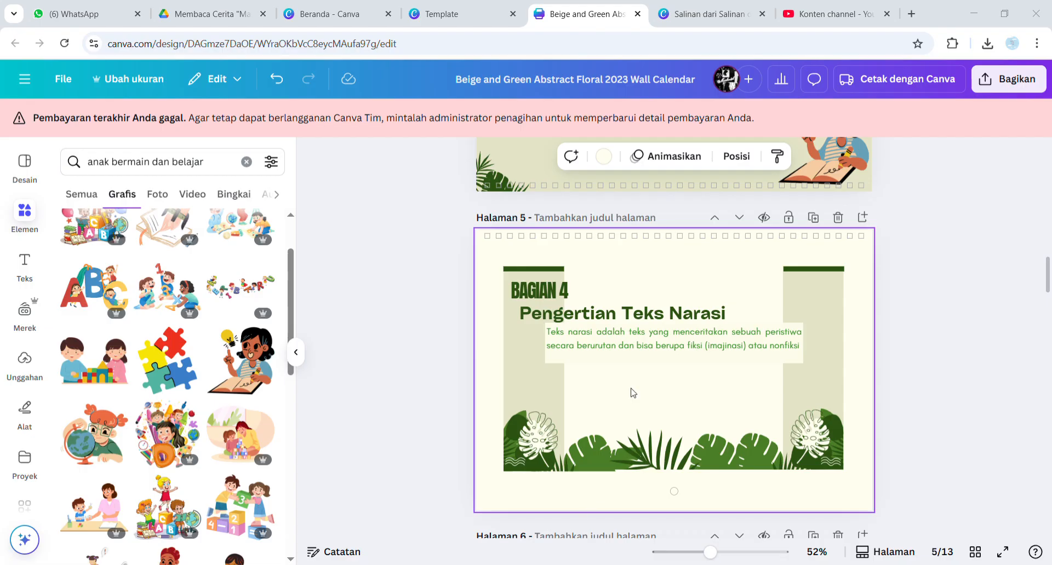
pyautogui.write('Cerita fiksi (imajinasi) : Cerita yang berisi kisah atau peristiwa yang berasal dari imajinasi pengarang')
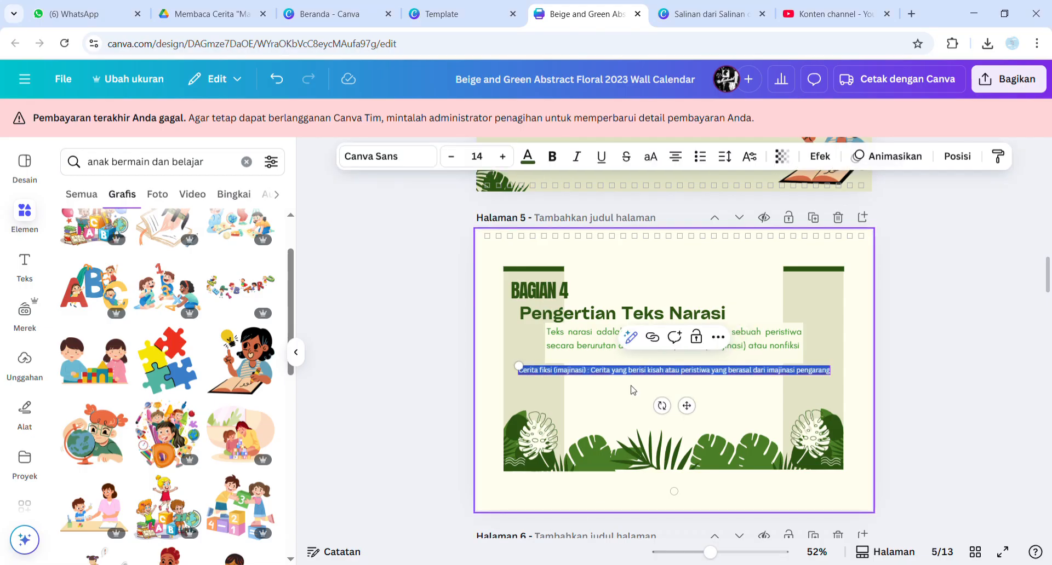
pyautogui.click(504, 157)
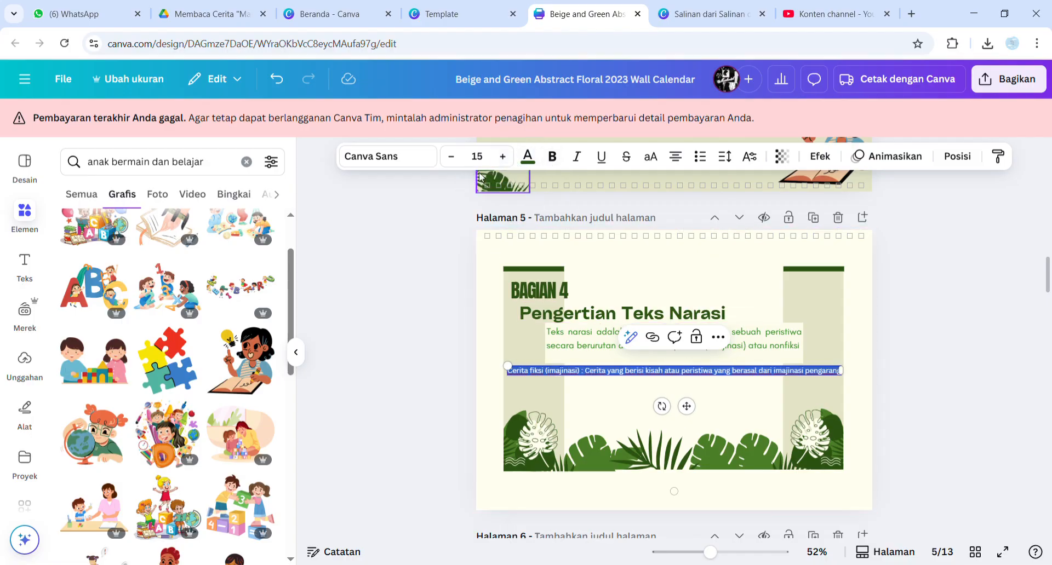
pyautogui.click(431, 164)
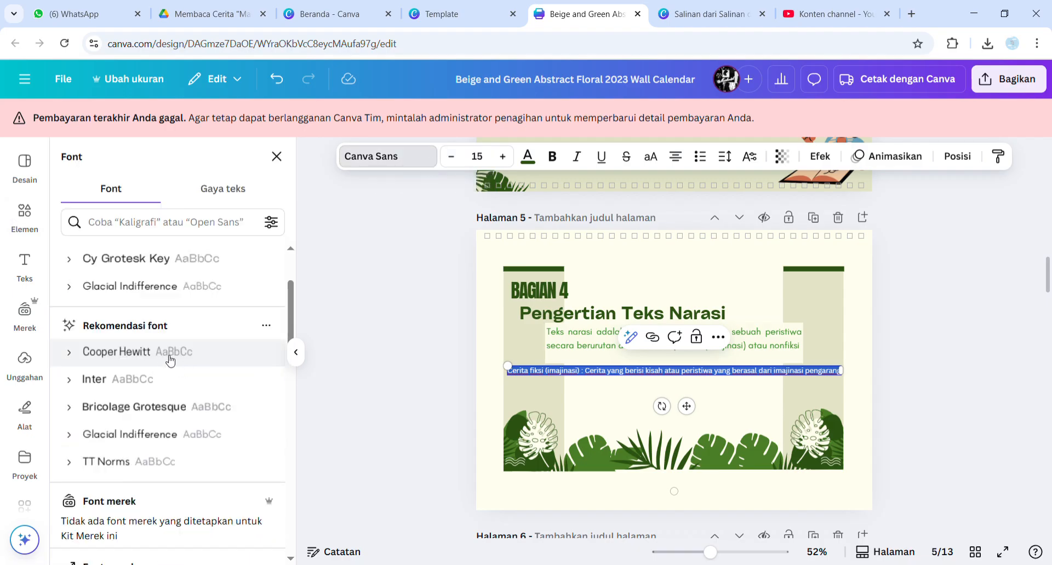
pyautogui.click(183, 296)
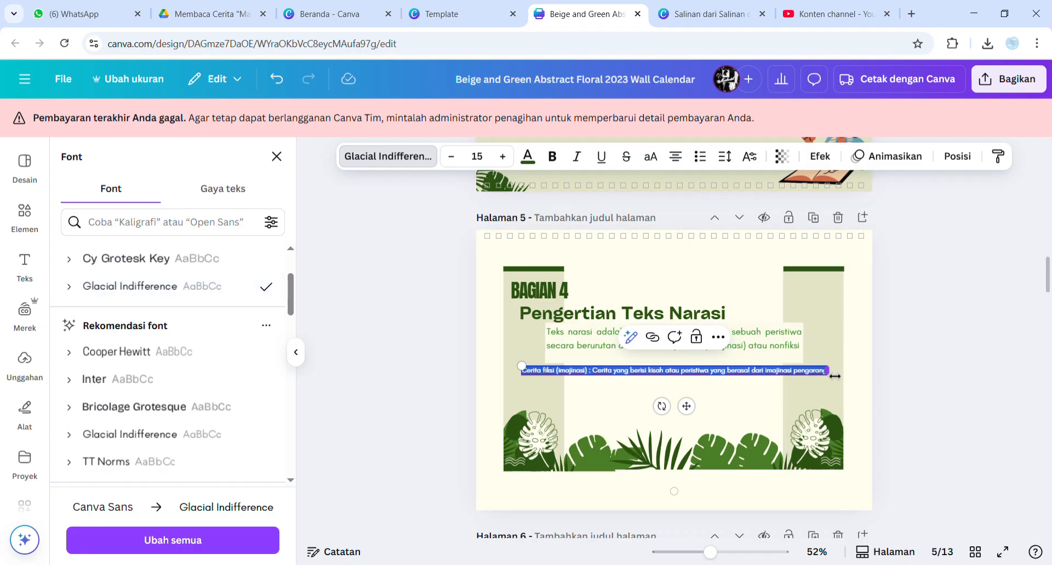
# - Narrow the "Cerita fiksi" text box so the text wraps onto two lines, and justify the text
pyautogui.moveTo(833, 378); pyautogui.dragTo(689, 380)
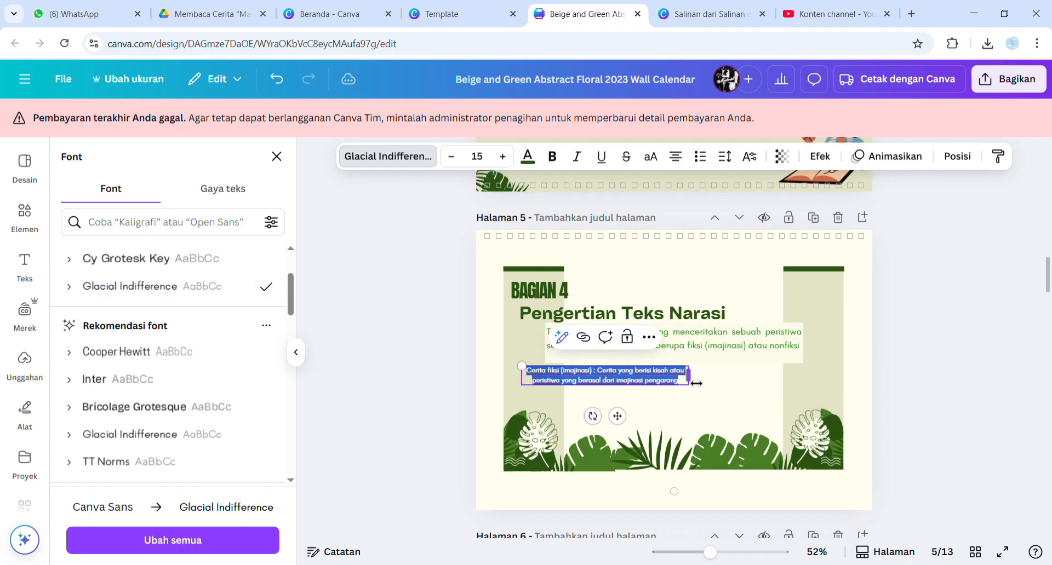
pyautogui.click(676, 157)
pyautogui.click(676, 158)
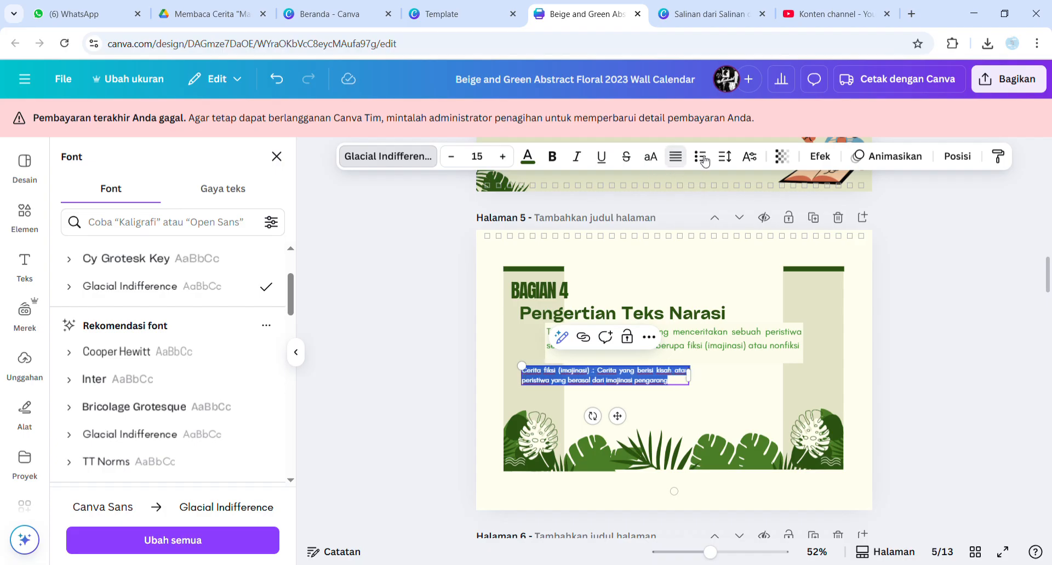
# - Make the "Cerita fiksi" text a bulleted list, and line it and the definition box up with the left edge of the page 5 title
pyautogui.click(701, 157)
pyautogui.moveTo(619, 428); pyautogui.dragTo(638, 423)
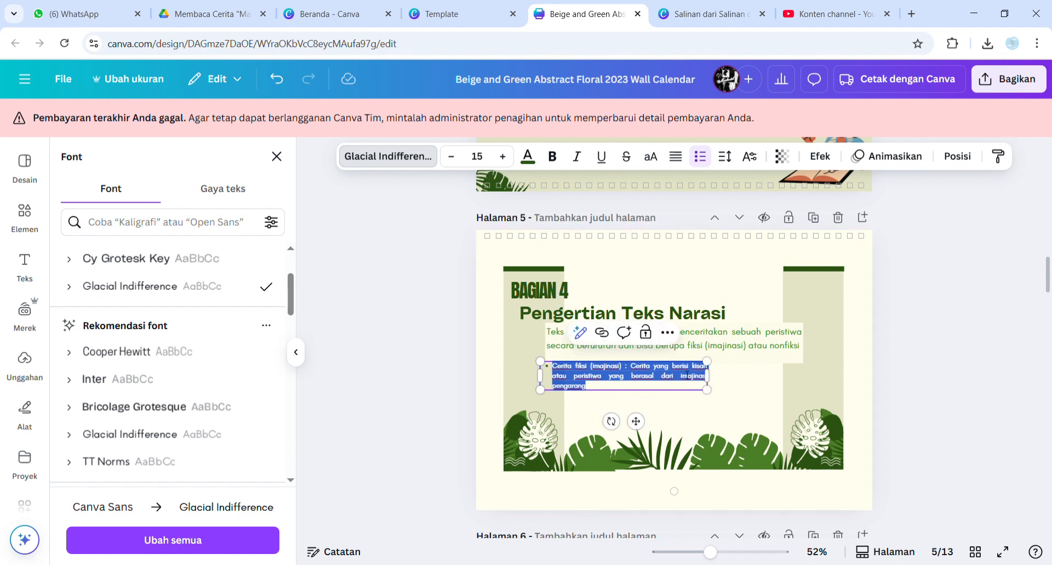
pyautogui.click(692, 346)
pyautogui.moveTo(693, 346); pyautogui.dragTo(687, 348)
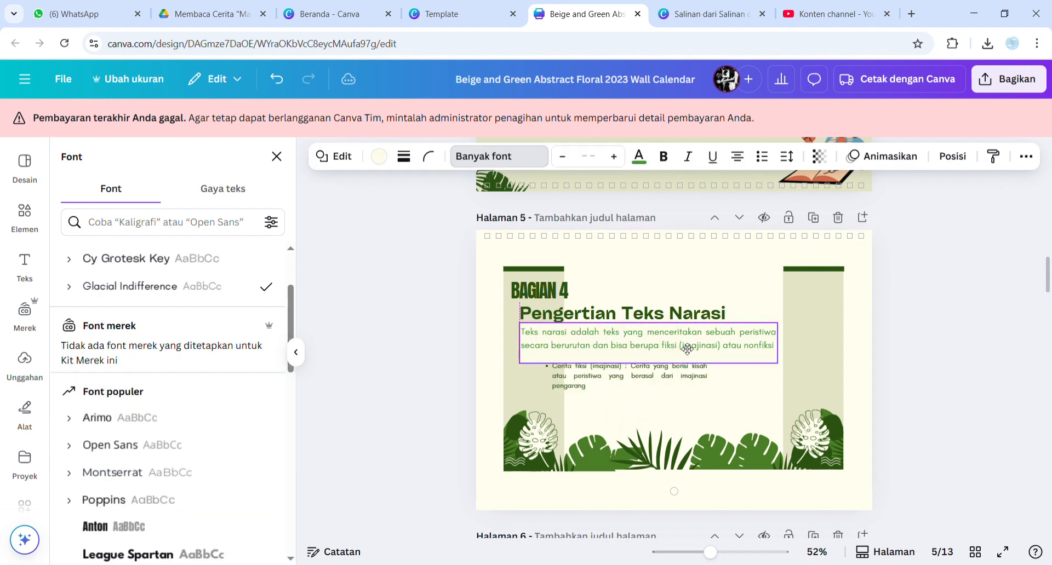
pyautogui.click(665, 382)
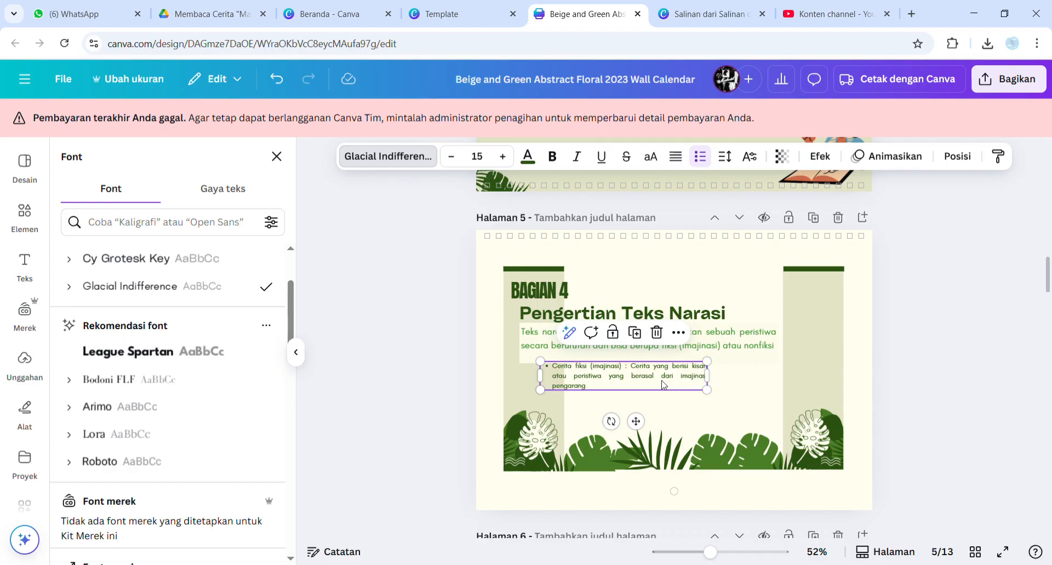
pyautogui.moveTo(637, 423); pyautogui.dragTo(621, 419)
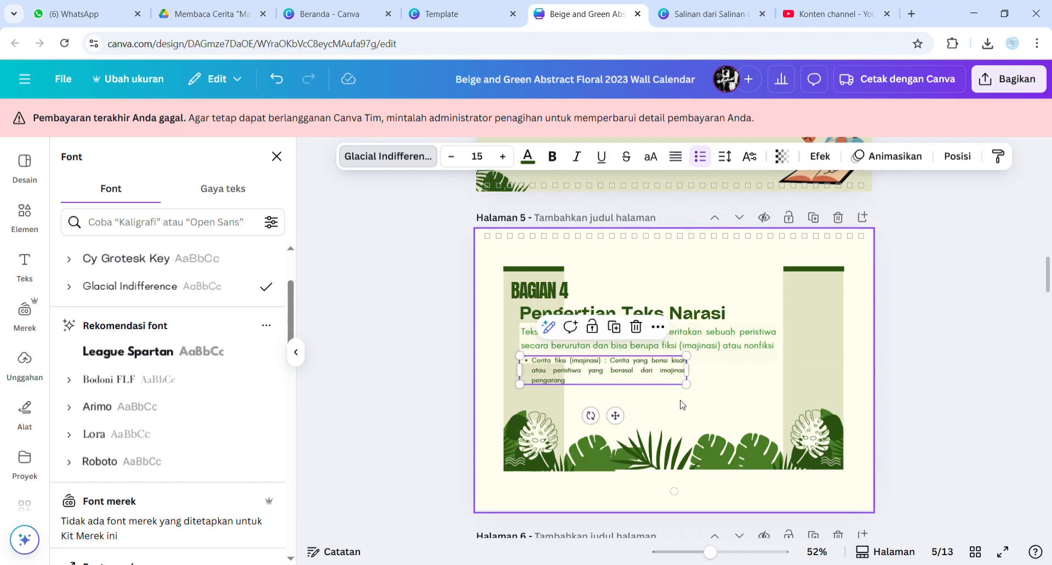
# - Set the "Cerita fiksi" bullet's text size to 18 and widen its box so the text fits on two lines
pyautogui.moveTo(685, 371); pyautogui.dragTo(728, 374)
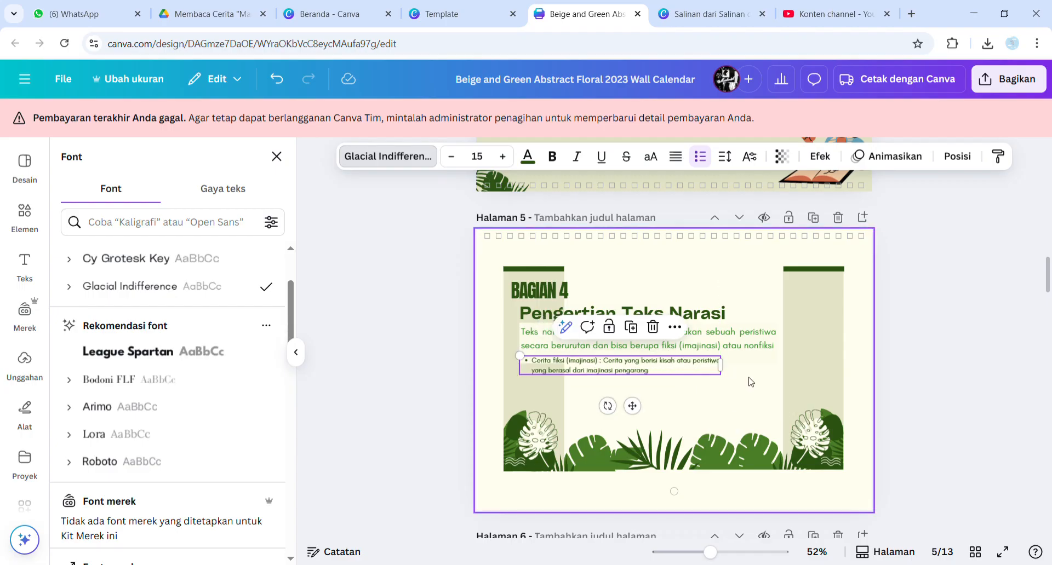
pyautogui.click(750, 386)
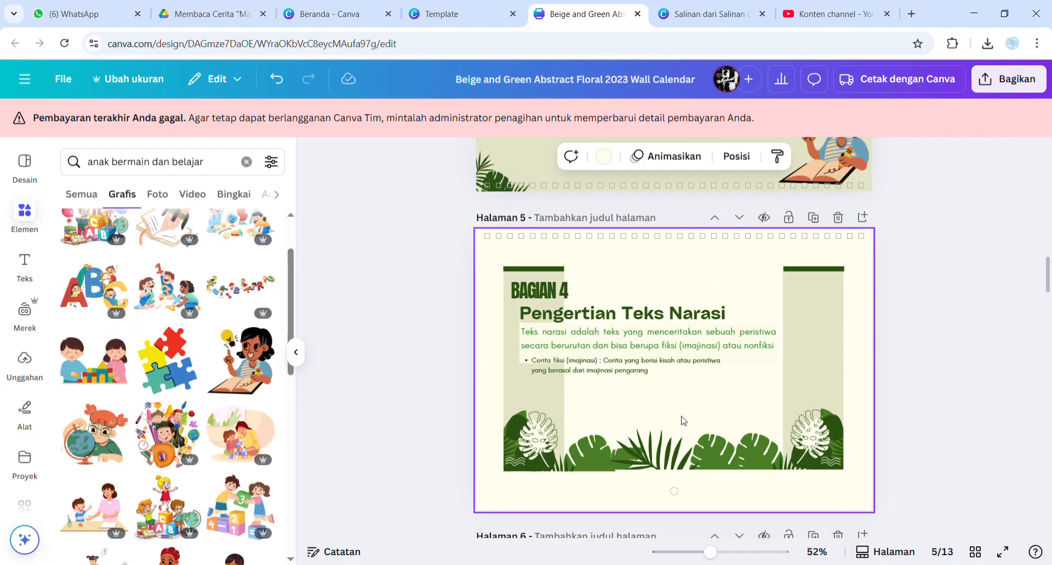
pyautogui.click(633, 377)
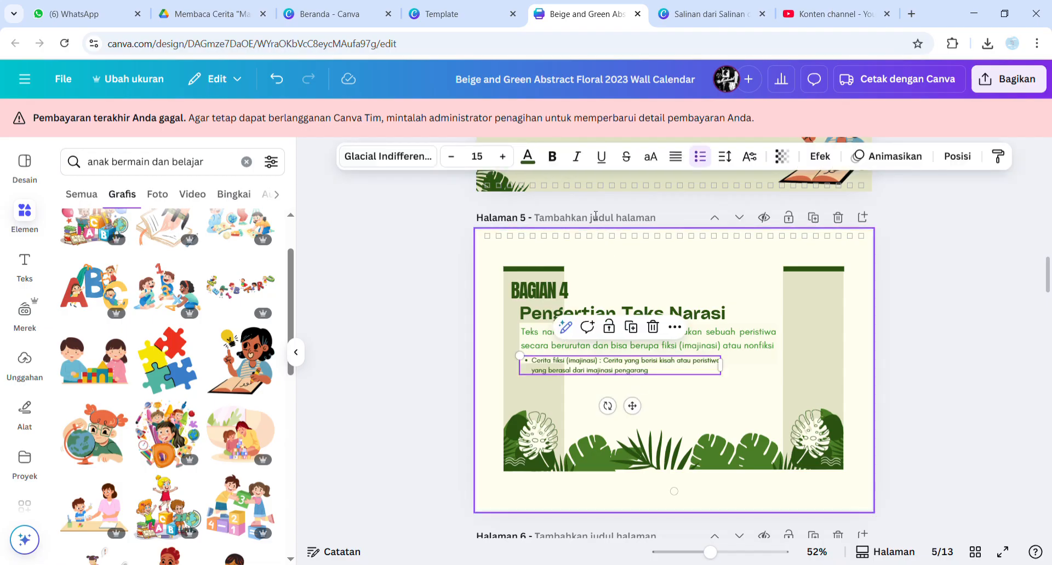
pyautogui.click(503, 158)
pyautogui.click(503, 157)
pyautogui.click(503, 158)
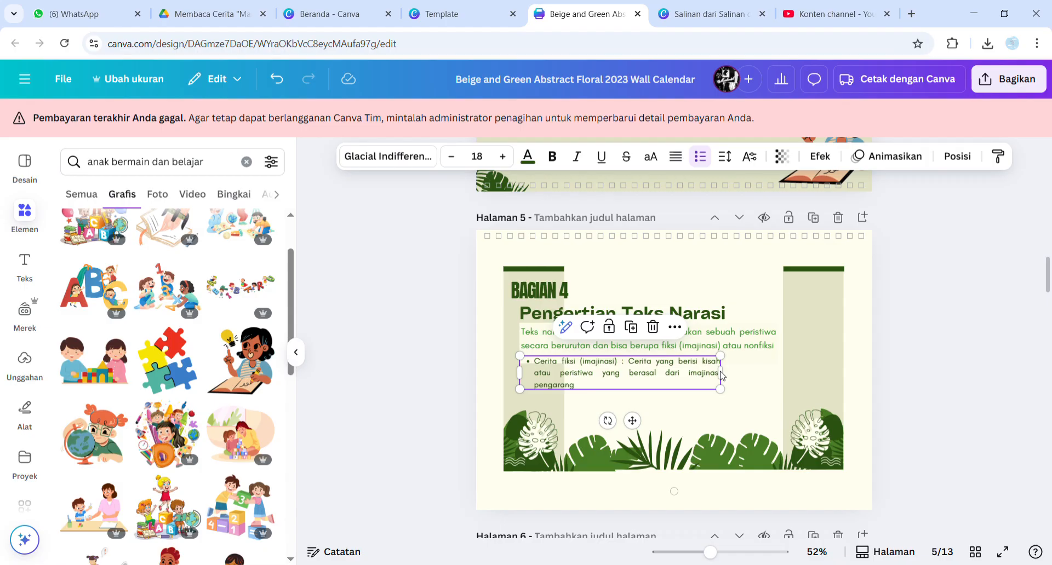
pyautogui.moveTo(732, 377); pyautogui.dragTo(757, 397)
pyautogui.click(758, 401)
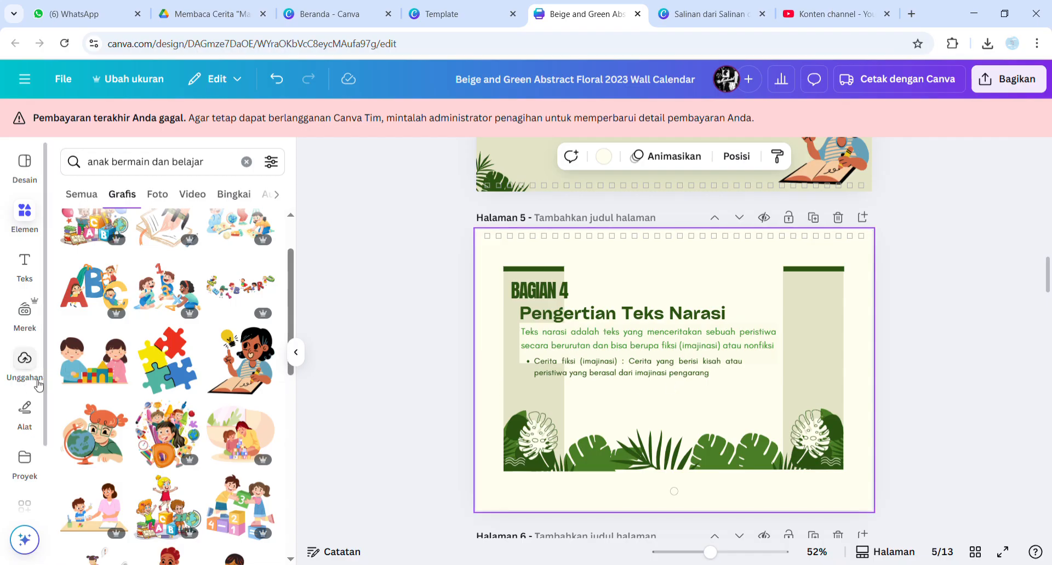
# - Open the uploaded images
pyautogui.click(25, 362)
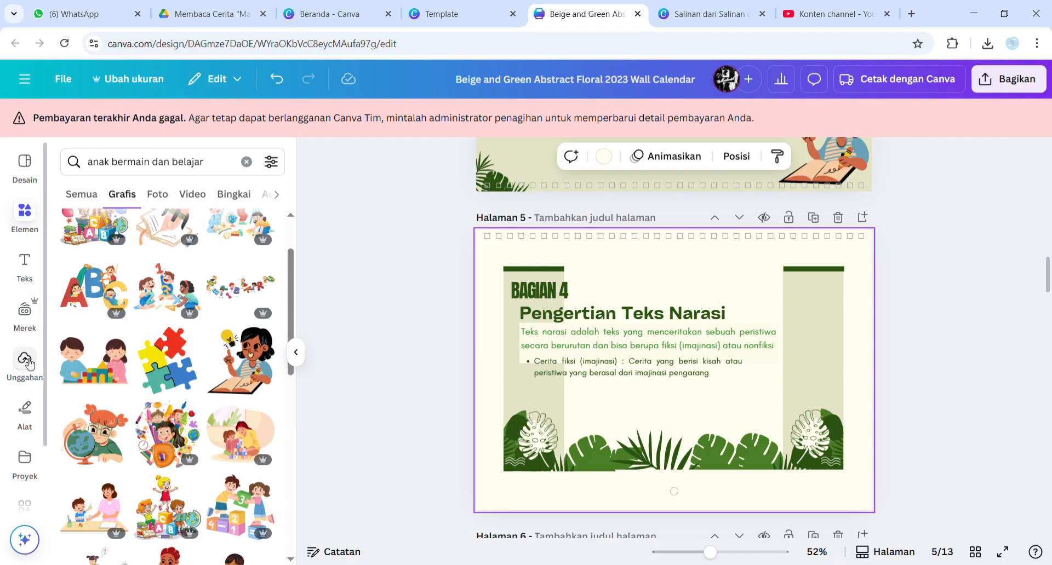
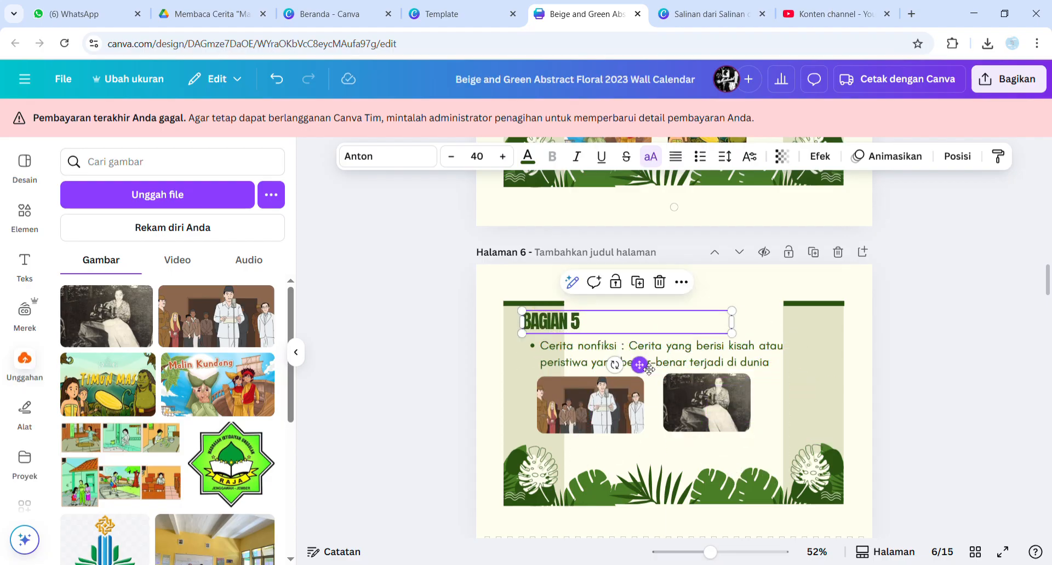
# - Delete the duplicate Bagian 4 page after page 6, and remove the calendar grid from the May page that follows
pyautogui.click(804, 409)
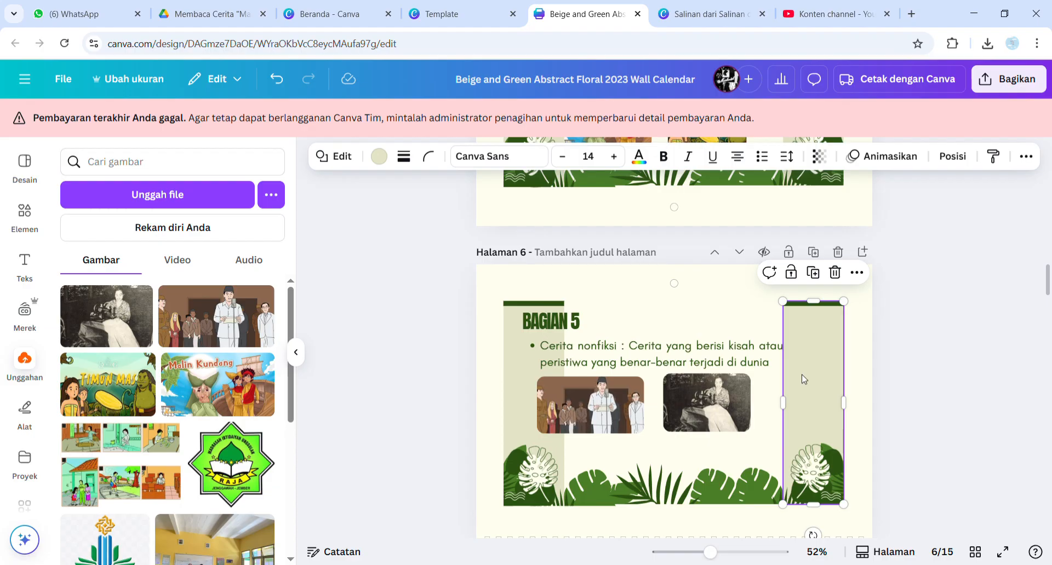
pyautogui.scroll(-5, 924, 454)
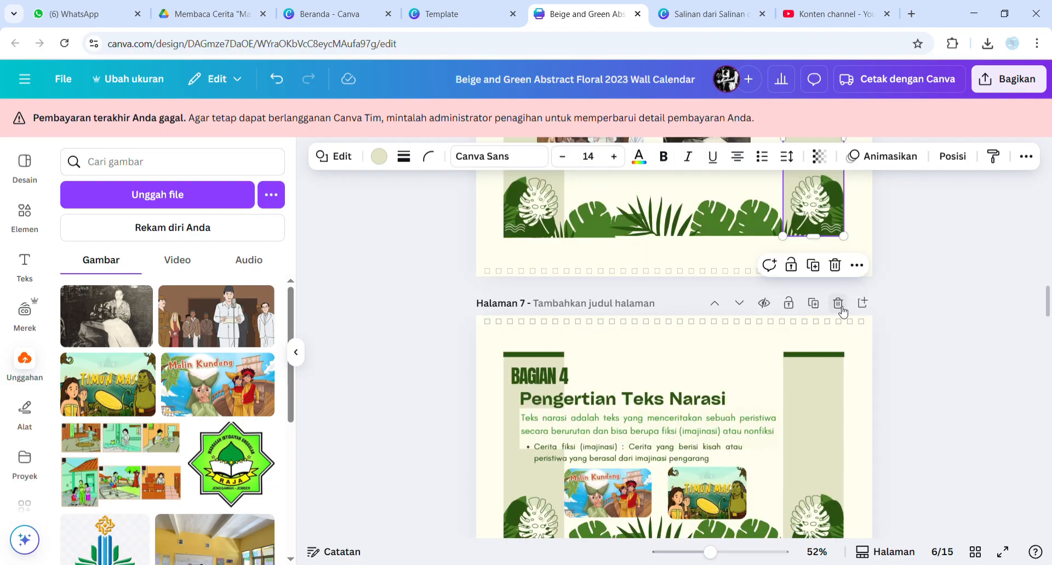
pyautogui.click(841, 310)
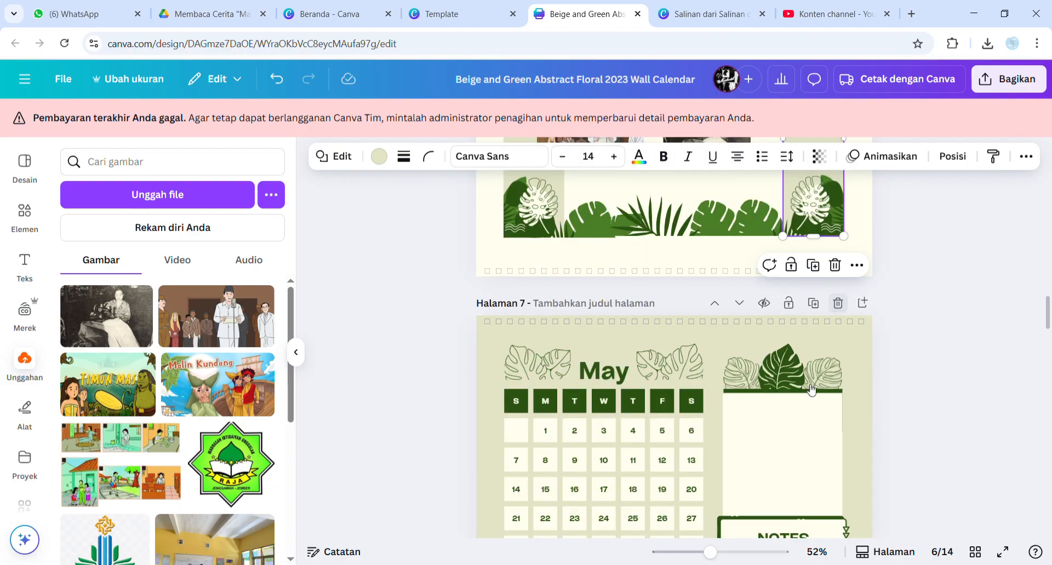
pyautogui.click(625, 410)
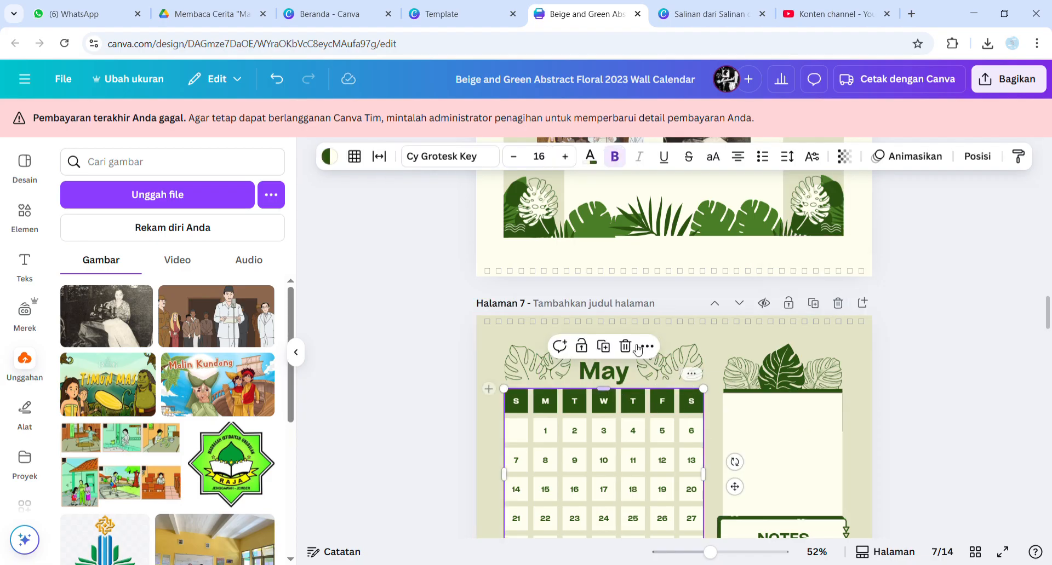
pyautogui.click(625, 346)
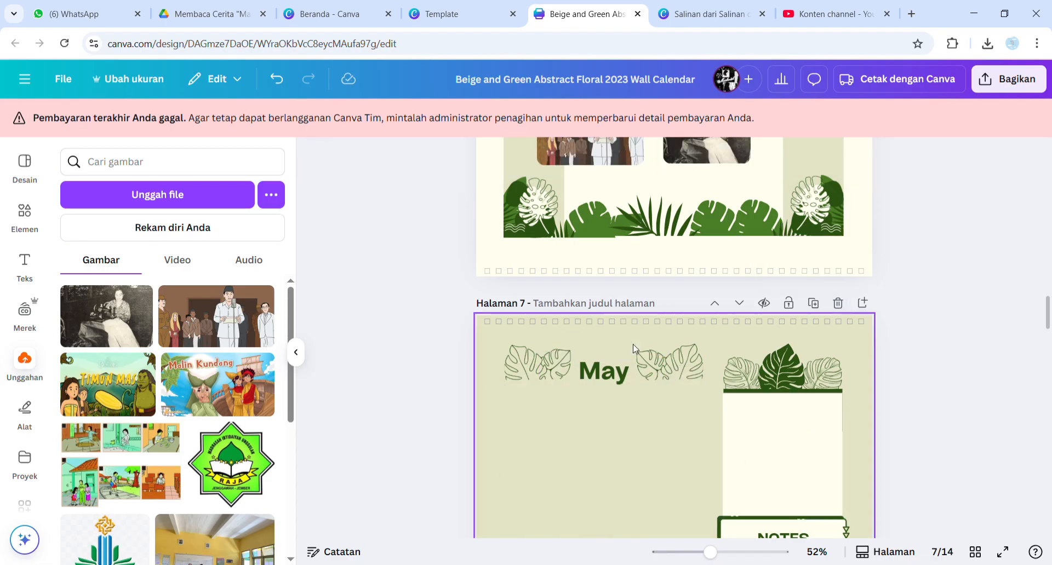
# - Move the leaf outline left of "May" further down page 7, and place the "May" title in the upper-left corner
pyautogui.click(613, 373)
pyautogui.click(534, 378)
pyautogui.moveTo(534, 378); pyautogui.dragTo(513, 459)
pyautogui.click(628, 377)
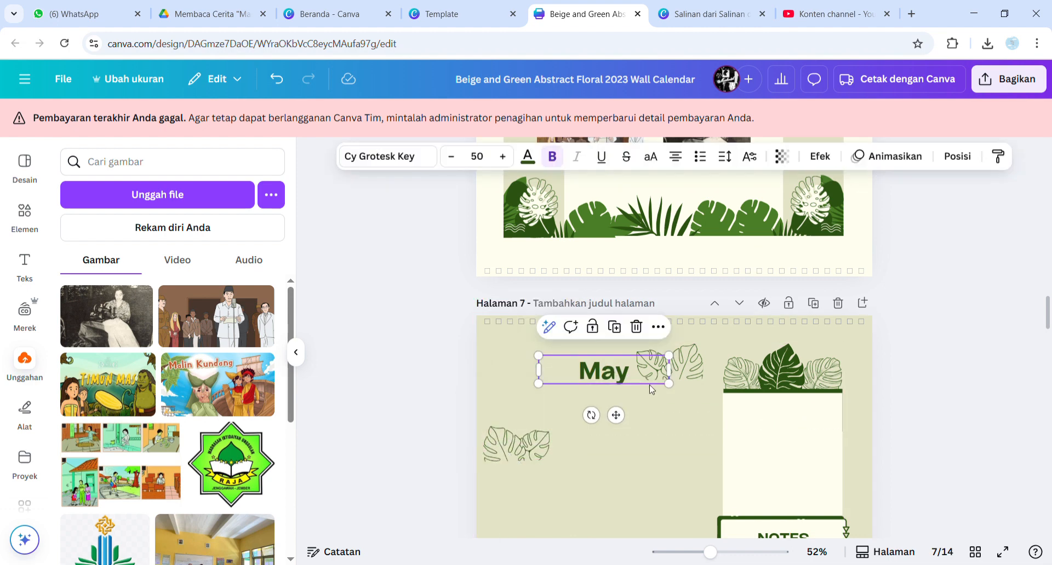
pyautogui.moveTo(605, 412); pyautogui.dragTo(542, 389)
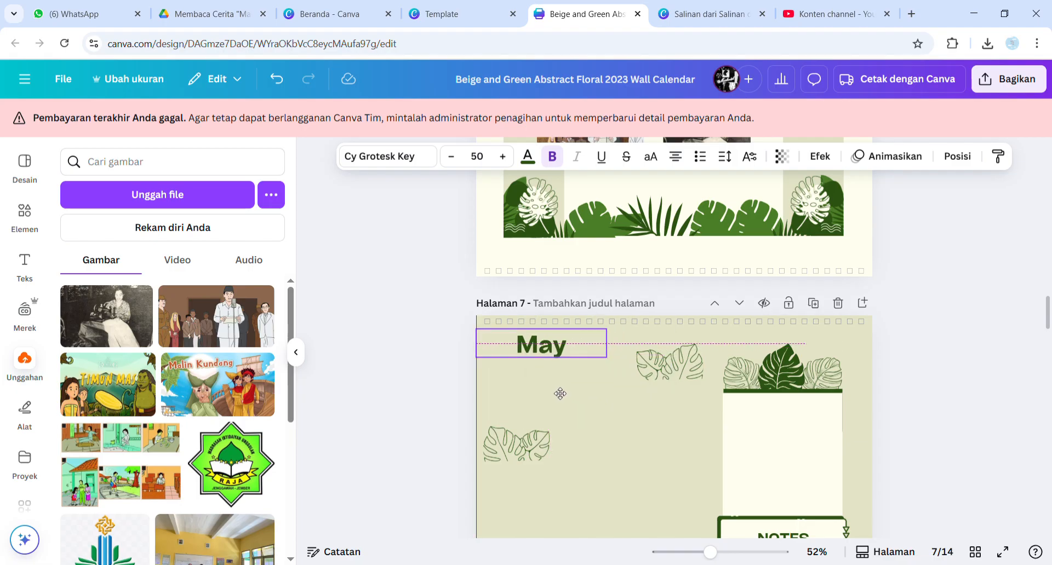
# - Replace the "May" title with "Ciri-Ciri Teks Narasi" and widen its text box
pyautogui.doubleClick(563, 351)
pyautogui.write('Ciri')
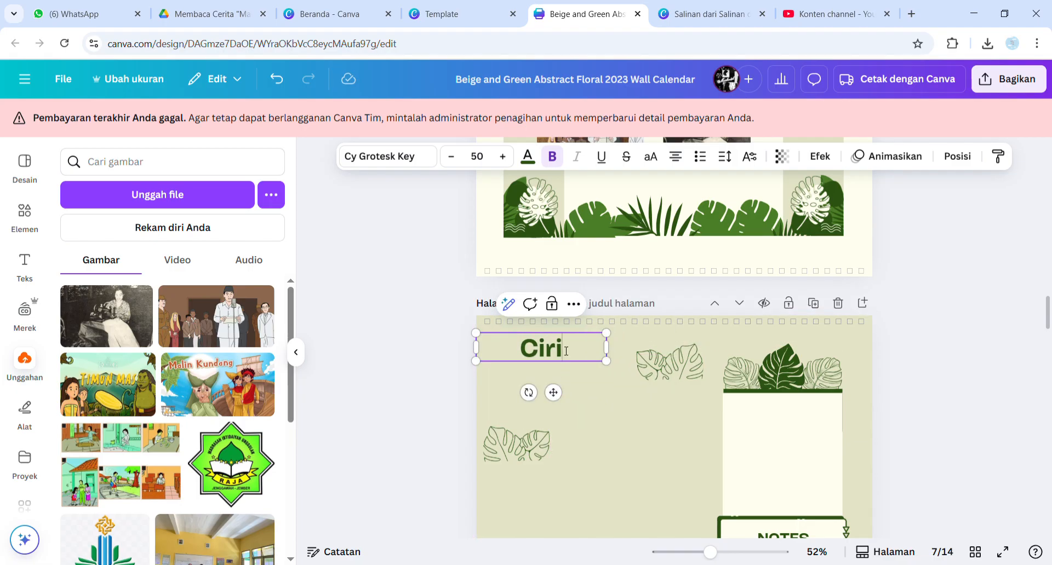
pyautogui.write('-Ciri')
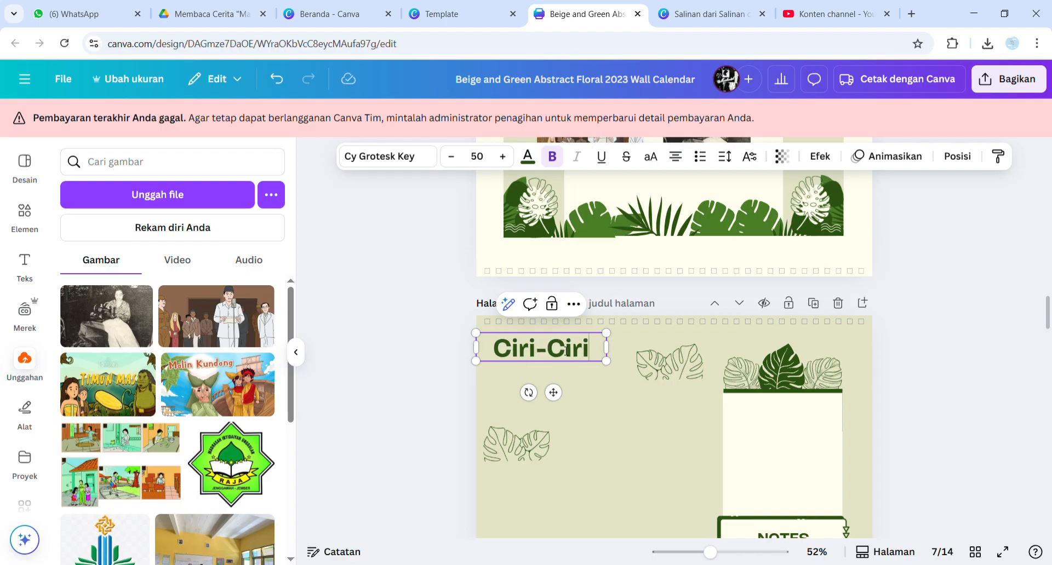
pyautogui.write(' T')
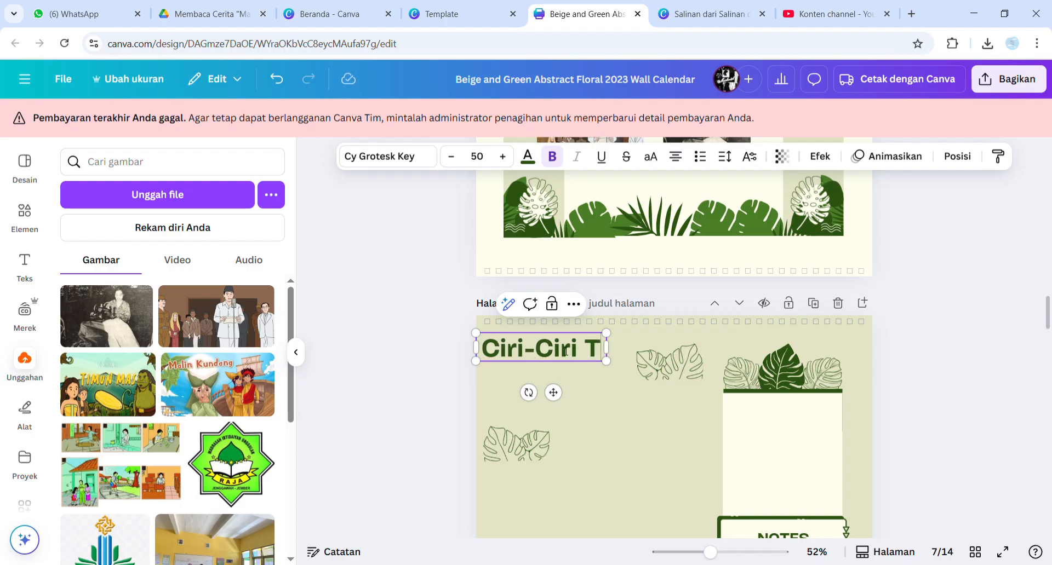
pyautogui.write('eks Nae')
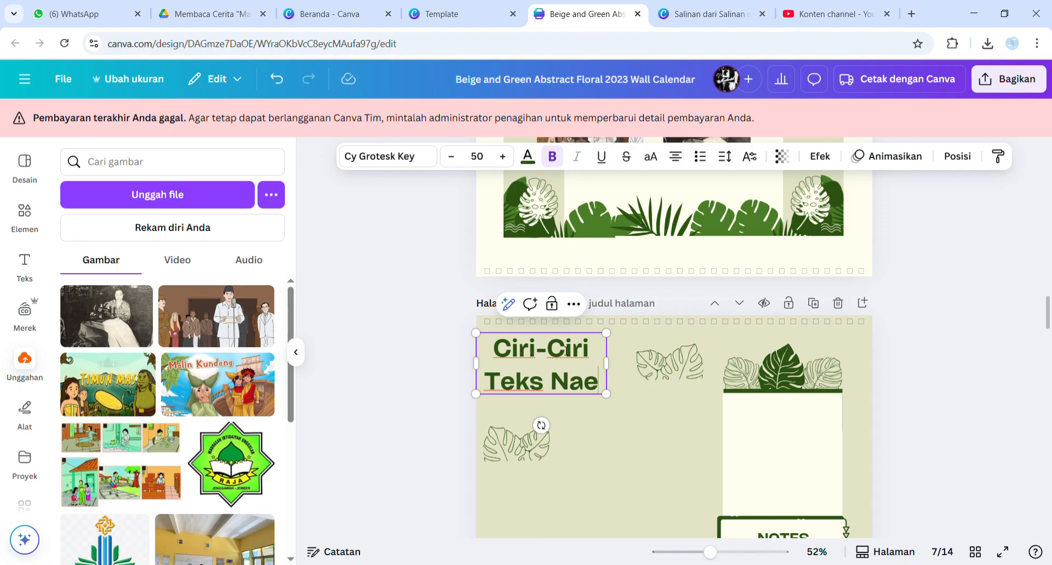
pyautogui.press('BackSpace')
pyautogui.write('rasi')
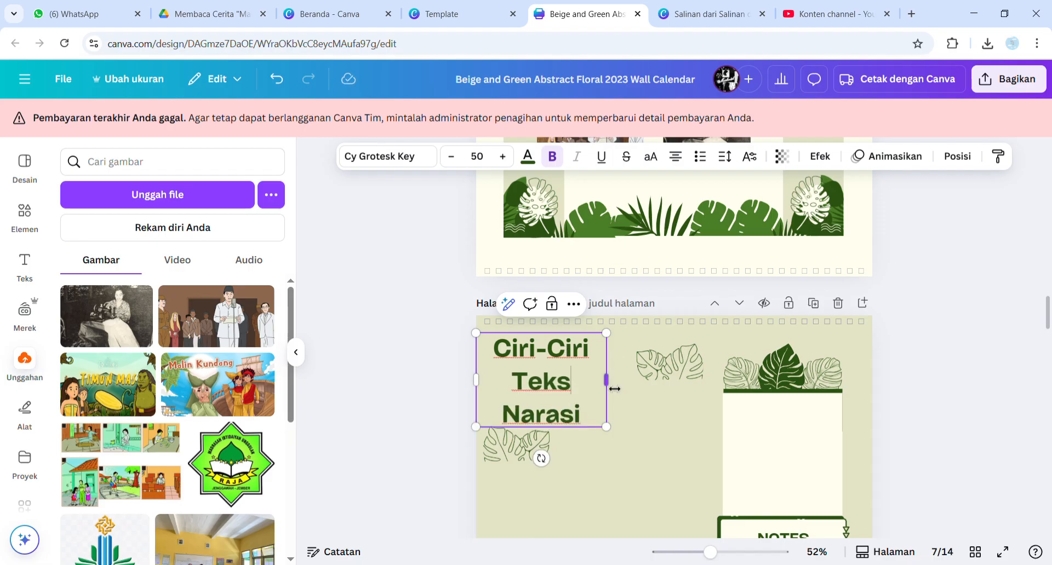
pyautogui.moveTo(667, 392); pyautogui.dragTo(687, 383)
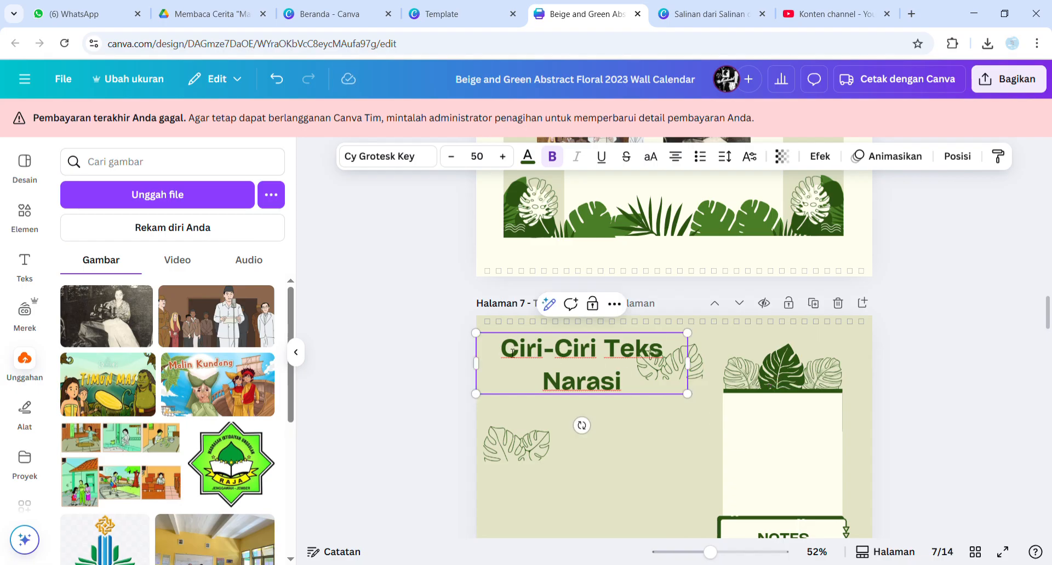
# - Set the "Ciri-Ciri Teks Narasi" title to size 41 and align it left
pyautogui.moveTo(504, 353); pyautogui.dragTo(637, 387)
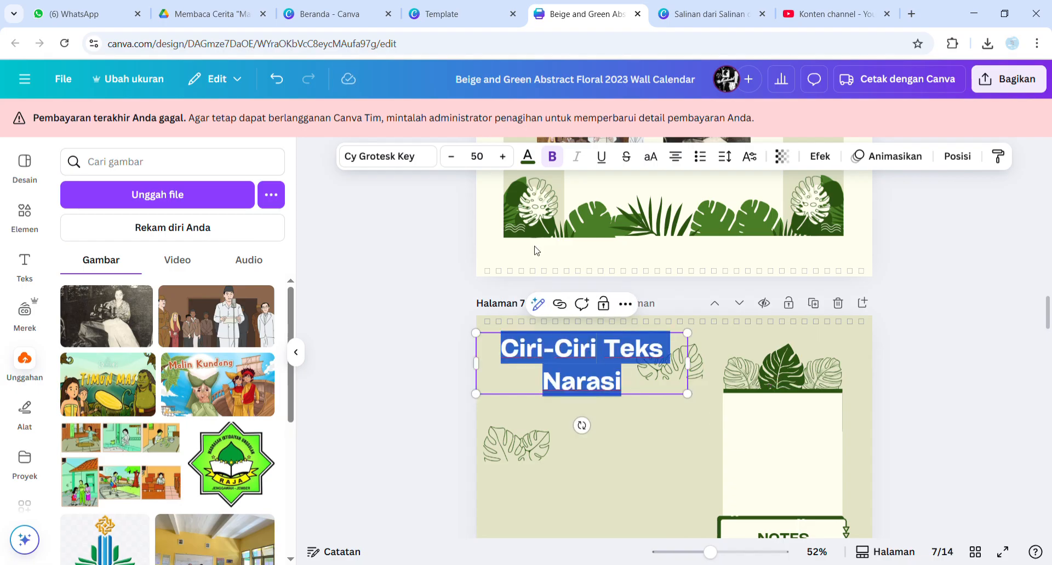
pyautogui.click(453, 157)
pyautogui.click(453, 156)
pyautogui.click(453, 156)
pyautogui.click(453, 156)
pyautogui.click(452, 156)
pyautogui.click(452, 157)
pyautogui.click(452, 156)
pyautogui.click(453, 156)
pyautogui.click(453, 156)
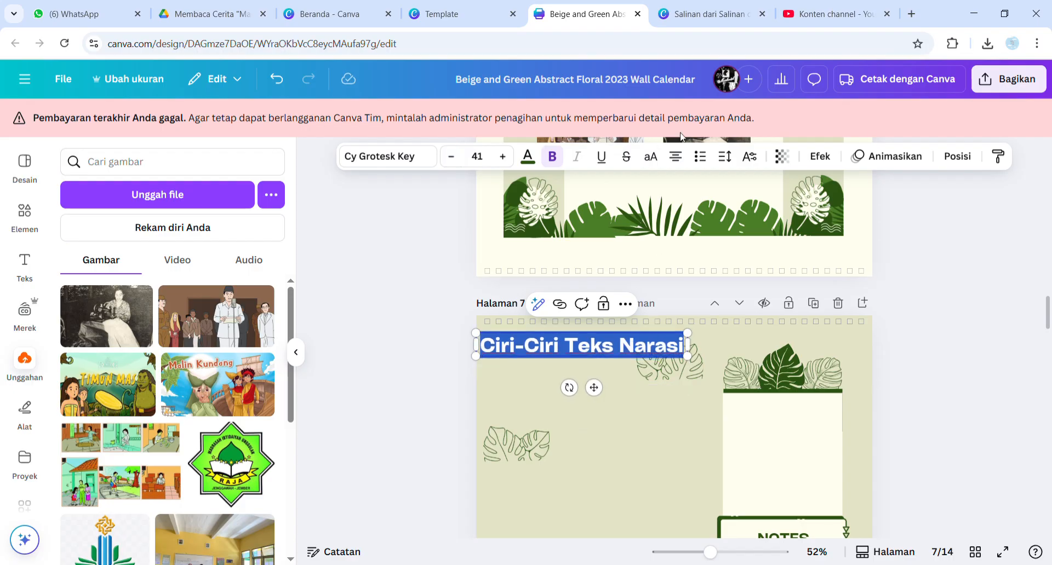
pyautogui.click(673, 157)
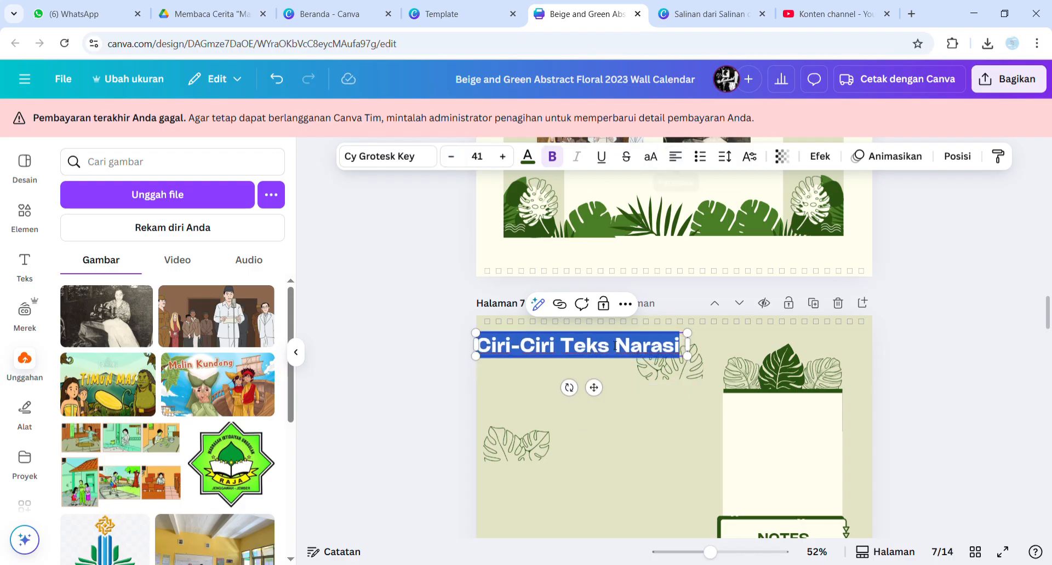
# - Move the "Ciri-Ciri Teks Narasi" title slightly down, duplicate it, and place the copy directly above the original
pyautogui.moveTo(595, 390); pyautogui.dragTo(595, 418)
pyautogui.click(671, 450)
pyautogui.click(654, 369)
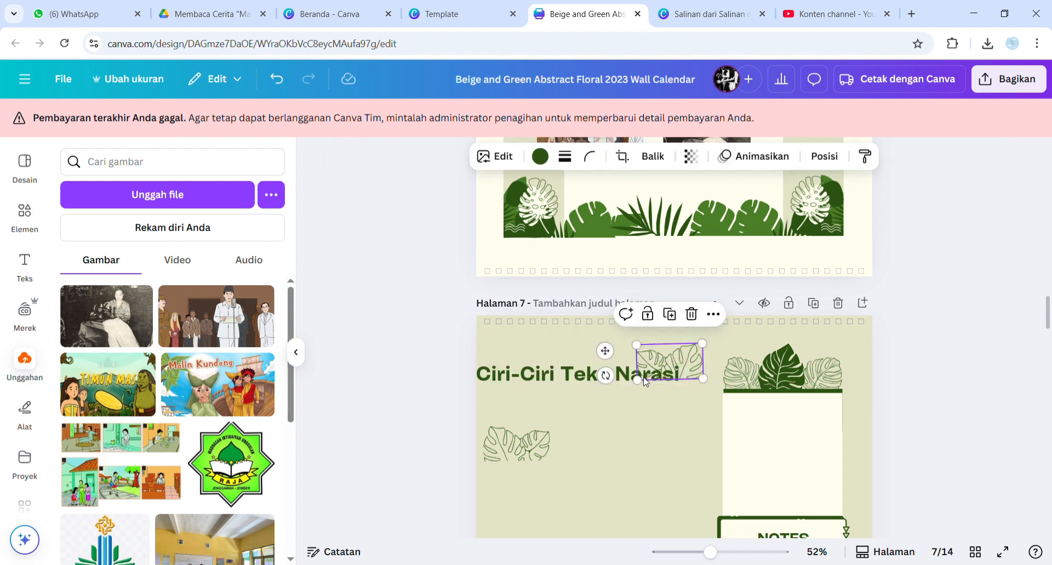
pyautogui.click(556, 385)
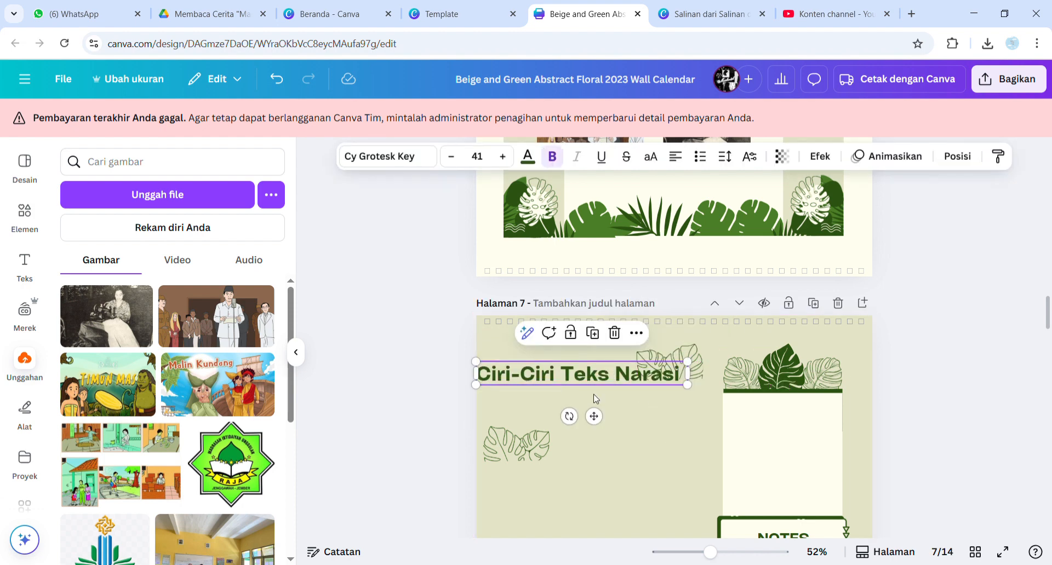
pyautogui.moveTo(590, 413); pyautogui.dragTo(617, 407)
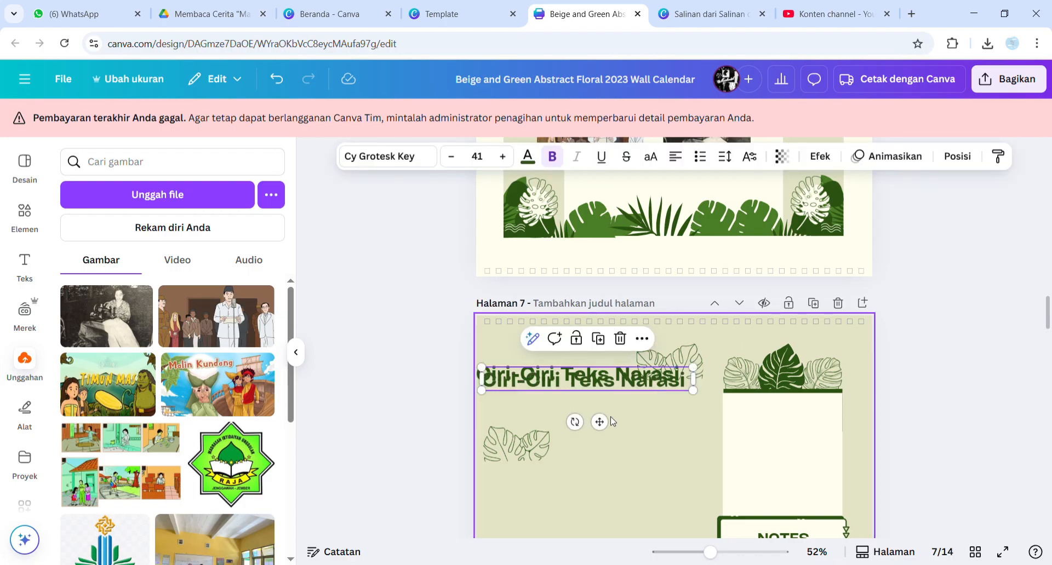
pyautogui.moveTo(605, 426); pyautogui.dragTo(602, 389)
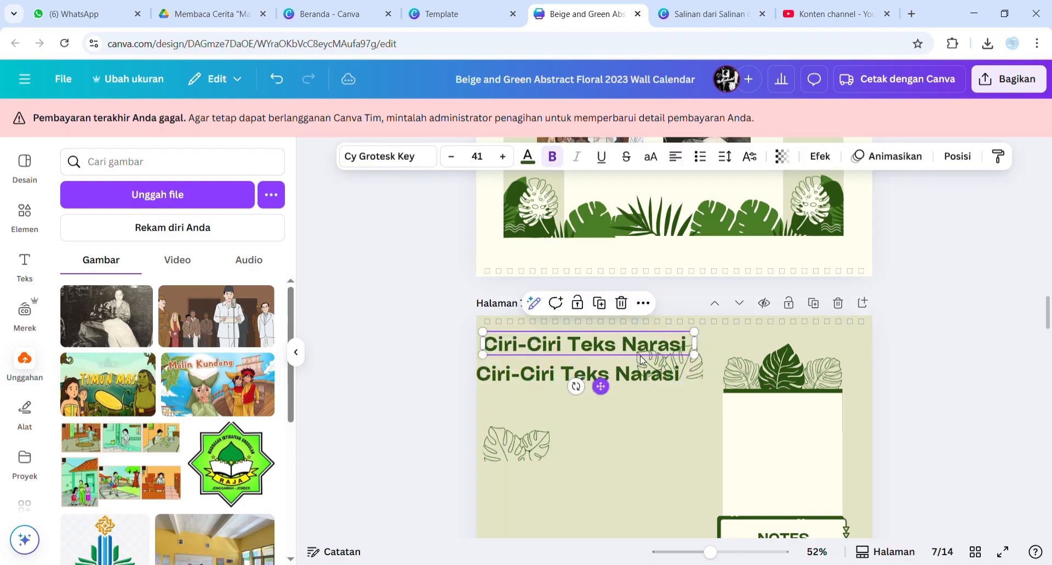
# - Replace the text of the upper title copy with "Bagian 6"
pyautogui.click(673, 343)
pyautogui.write('Vag')
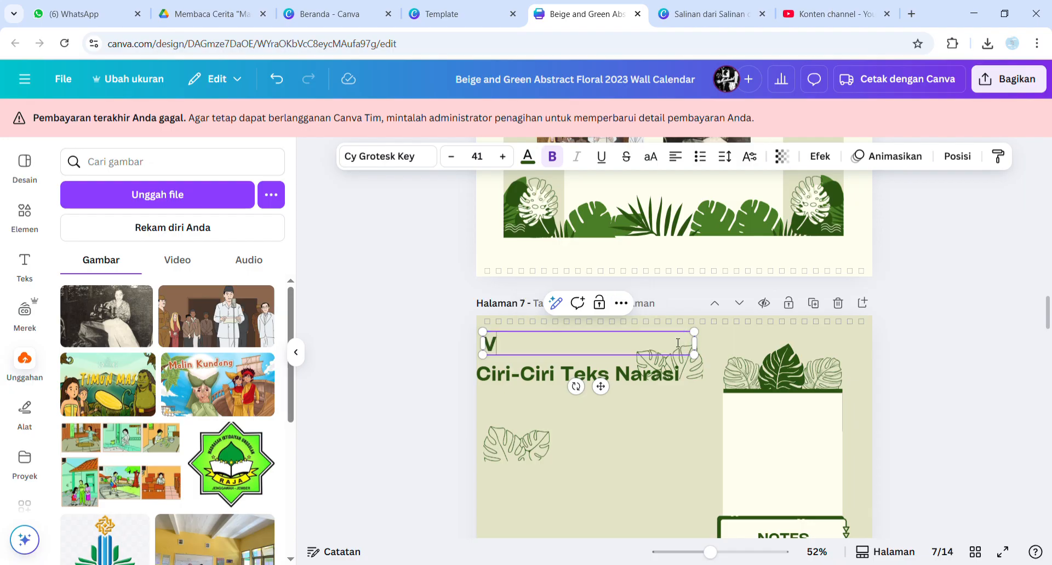
pyautogui.press('BackSpace')
pyautogui.press('BackSpace')
pyautogui.press('BackSpace')
pyautogui.write('Bagian 6')
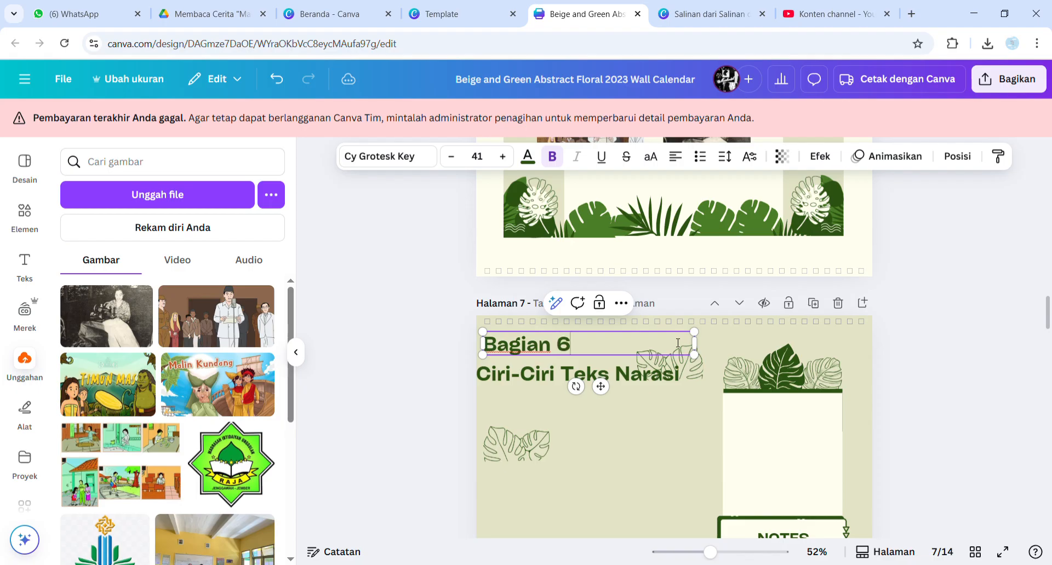
pyautogui.click(705, 433)
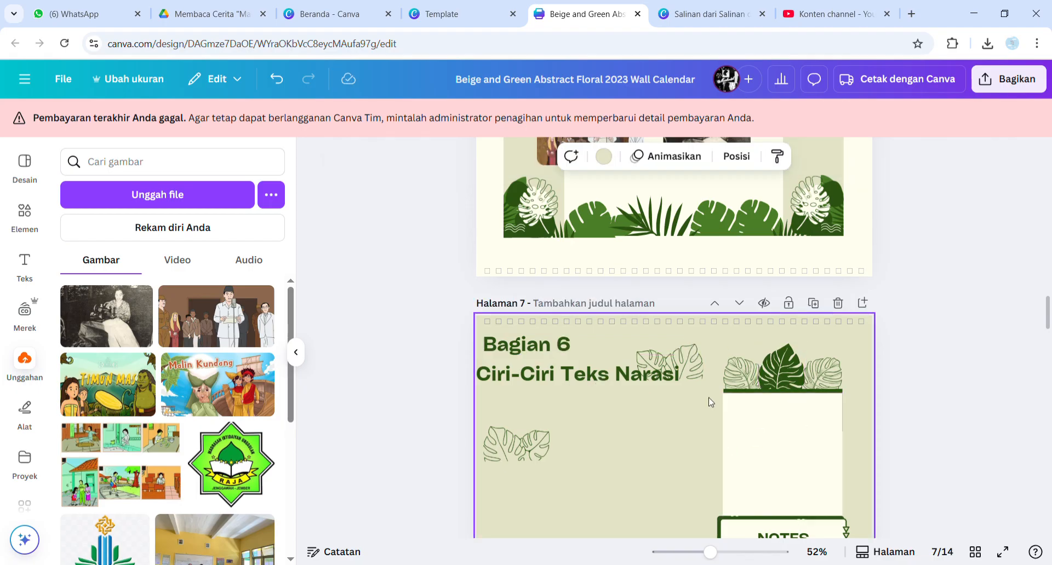
# - Move the leaf outline behind the word "Narasi" down to the lower part of page 7, beside the NOTES box
pyautogui.click(695, 364)
pyautogui.moveTo(695, 364); pyautogui.dragTo(676, 362)
pyautogui.moveTo(697, 531); pyautogui.dragTo(693, 529)
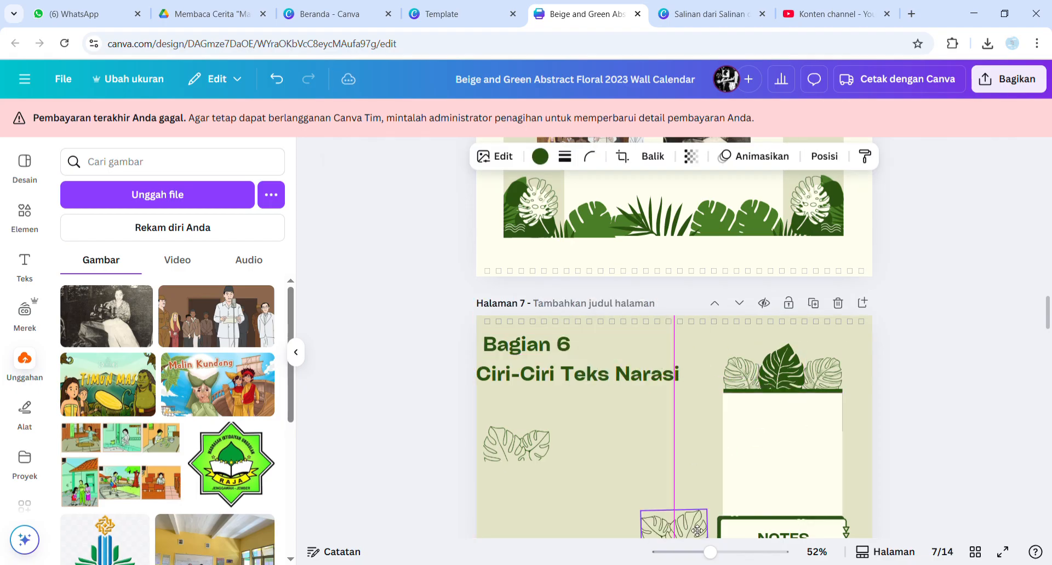
# - Move the "Ciri-Ciri Teks Narasi" title slightly to the right so it sits indented below "Bagian 6"
pyautogui.click(582, 377)
pyautogui.moveTo(582, 377); pyautogui.dragTo(602, 375)
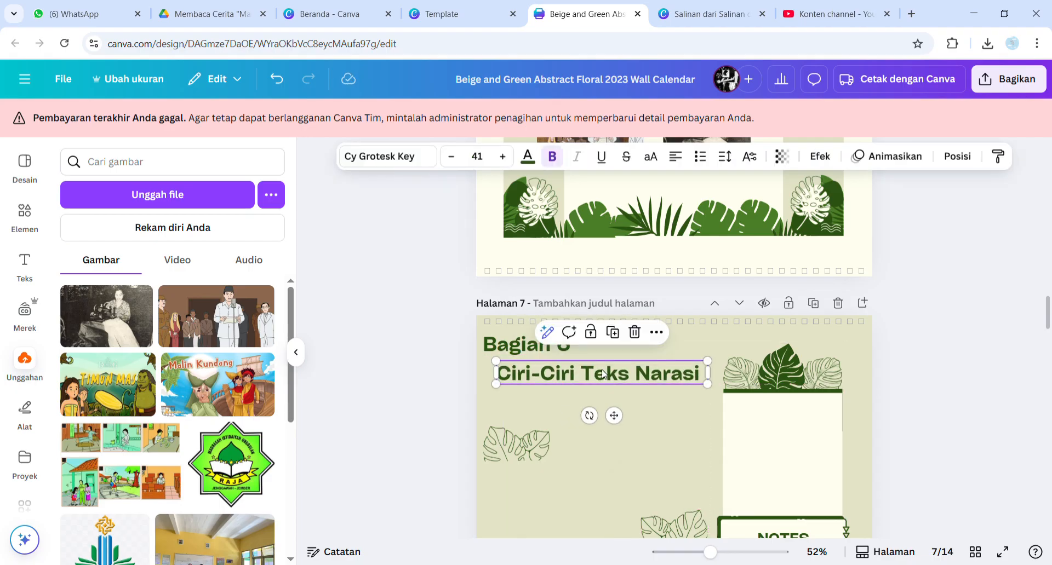
# - Delete the white panel, the dark green block behind it and the three leaves above it from page 7
pyautogui.click(769, 409)
pyautogui.press('Delete')
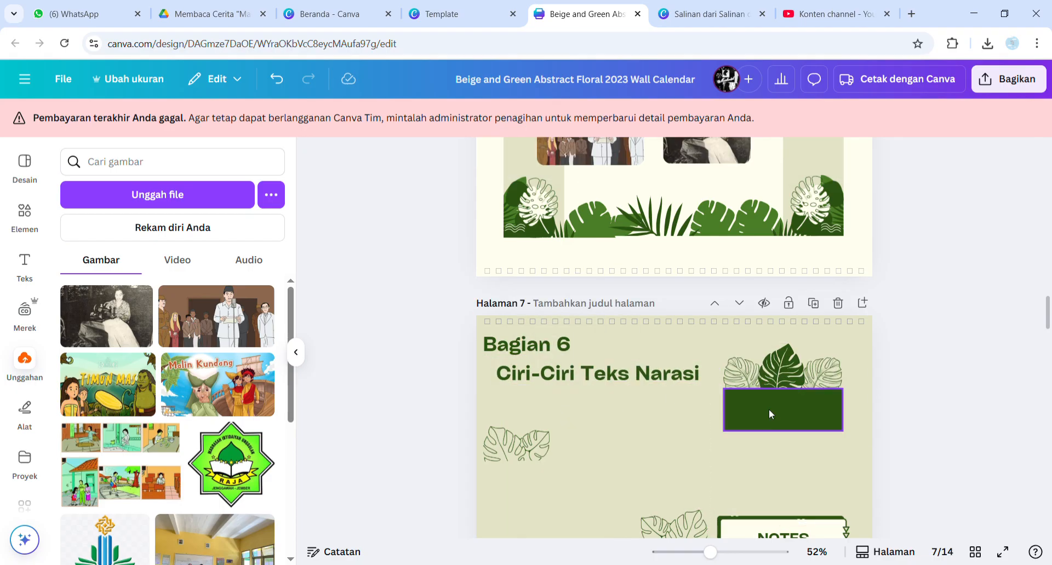
pyautogui.click(787, 399)
pyautogui.press('Delete')
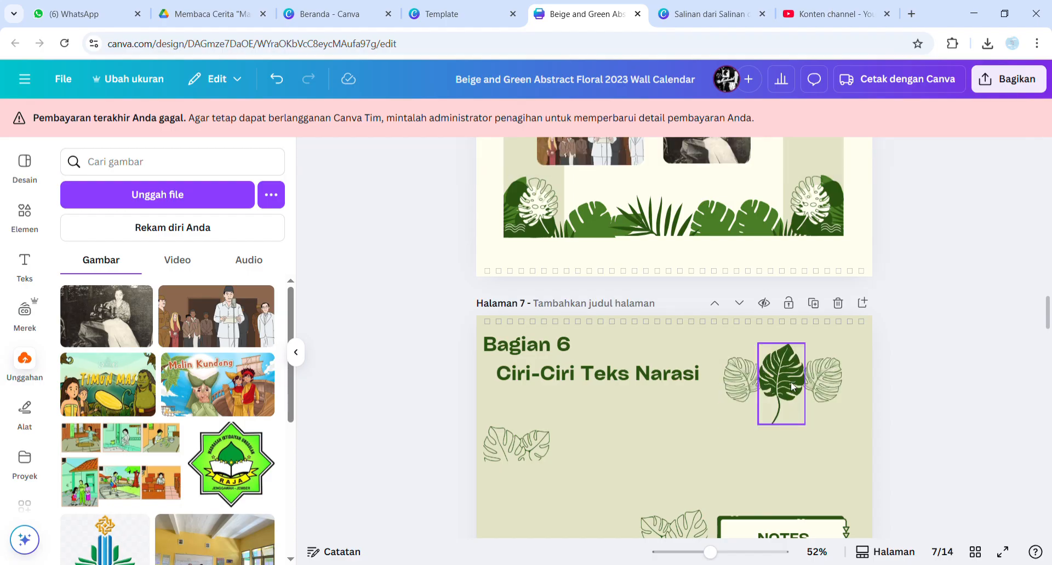
pyautogui.click(790, 383)
pyautogui.press('Delete')
pyautogui.click(816, 384)
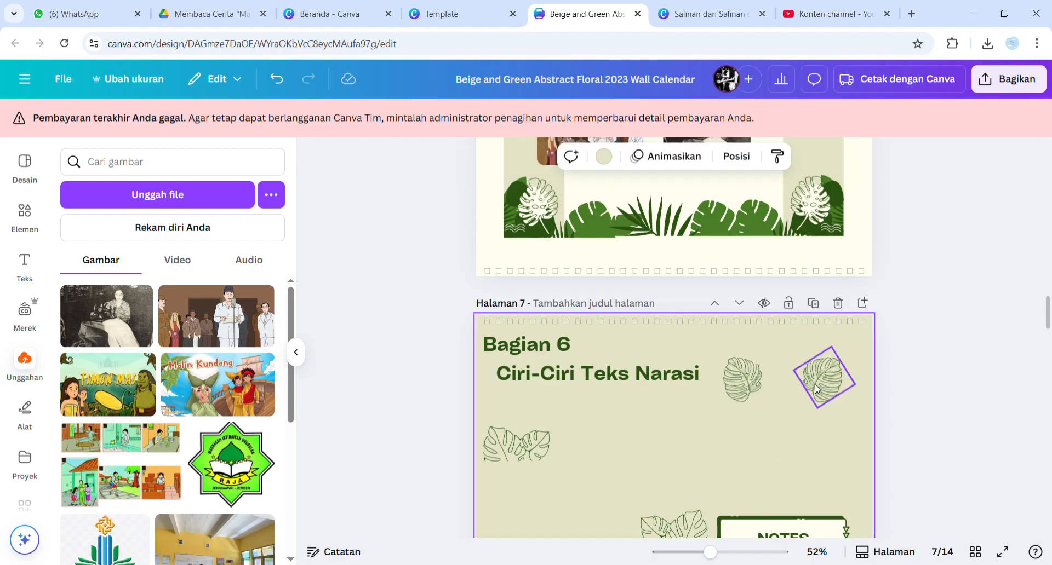
pyautogui.press('Delete')
pyautogui.click(741, 387)
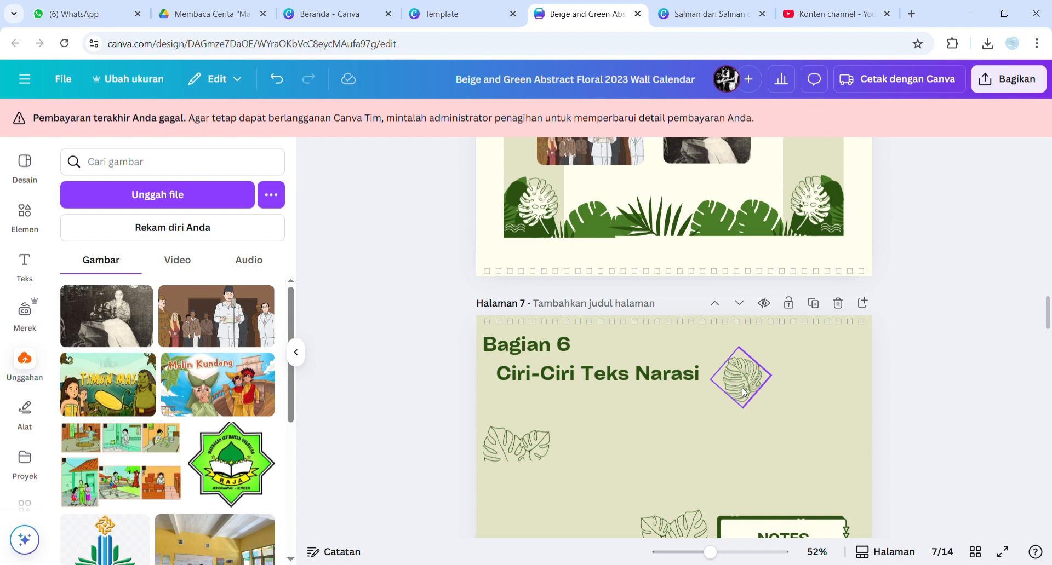
pyautogui.press('Delete')
# - Move the left leaf outline to the page's lower-left corner, and delete the NOTES box along with the leaf outline beside it
pyautogui.scroll(-2, 741, 392)
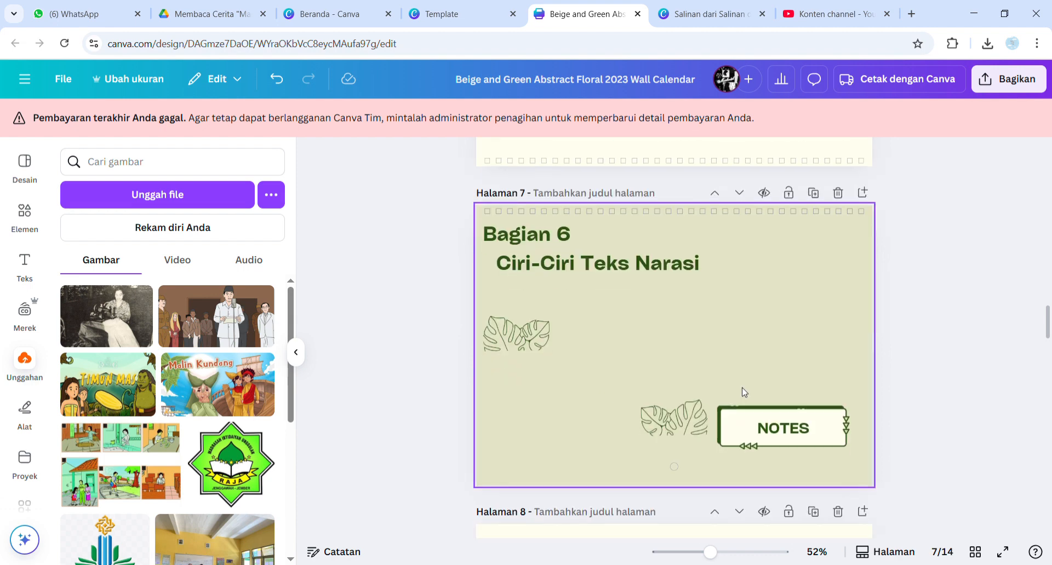
pyautogui.moveTo(505, 355); pyautogui.dragTo(498, 479)
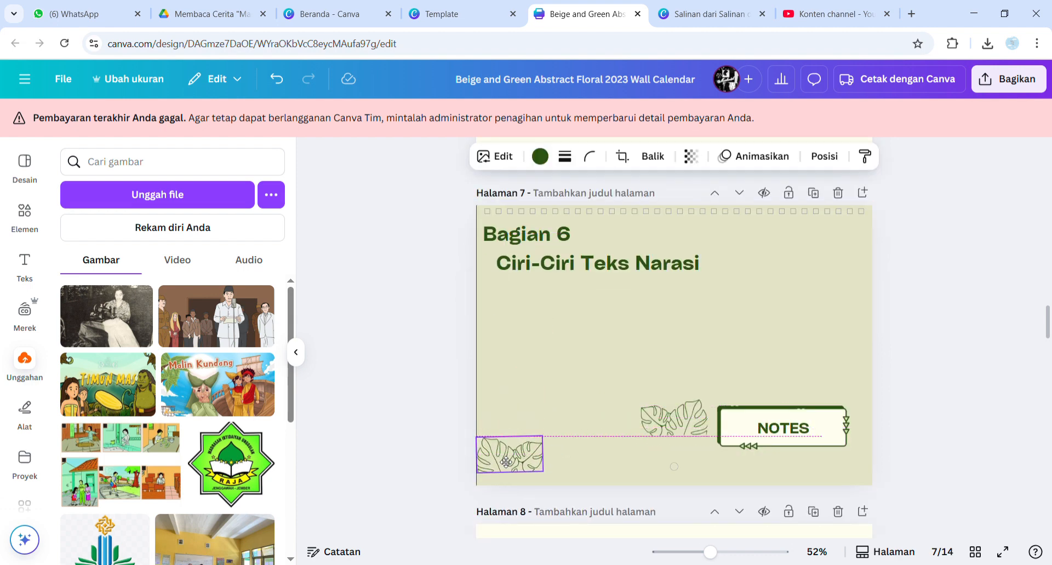
pyautogui.click(763, 431)
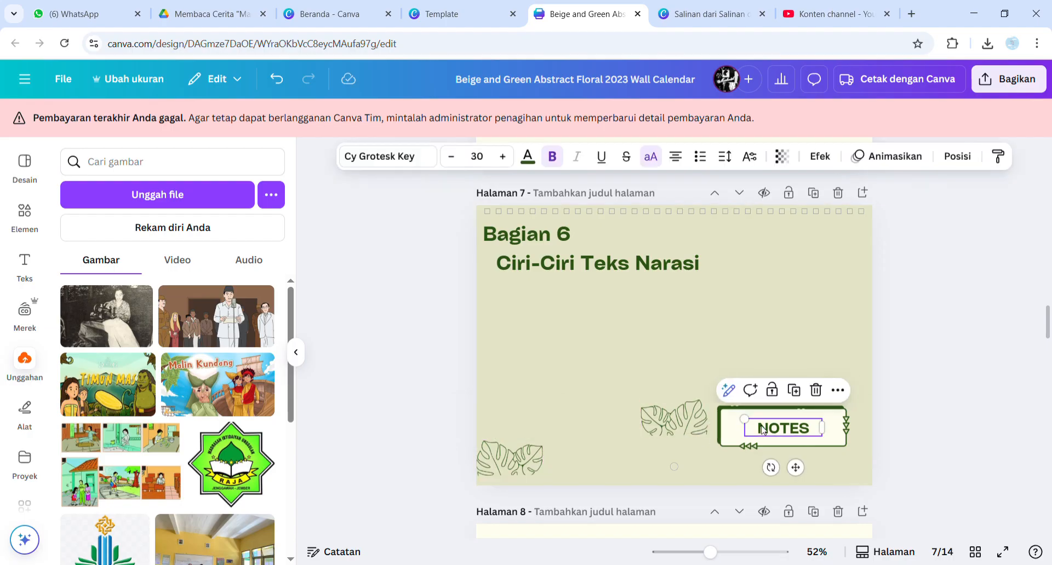
pyautogui.press('Escape')
pyautogui.press('Delete')
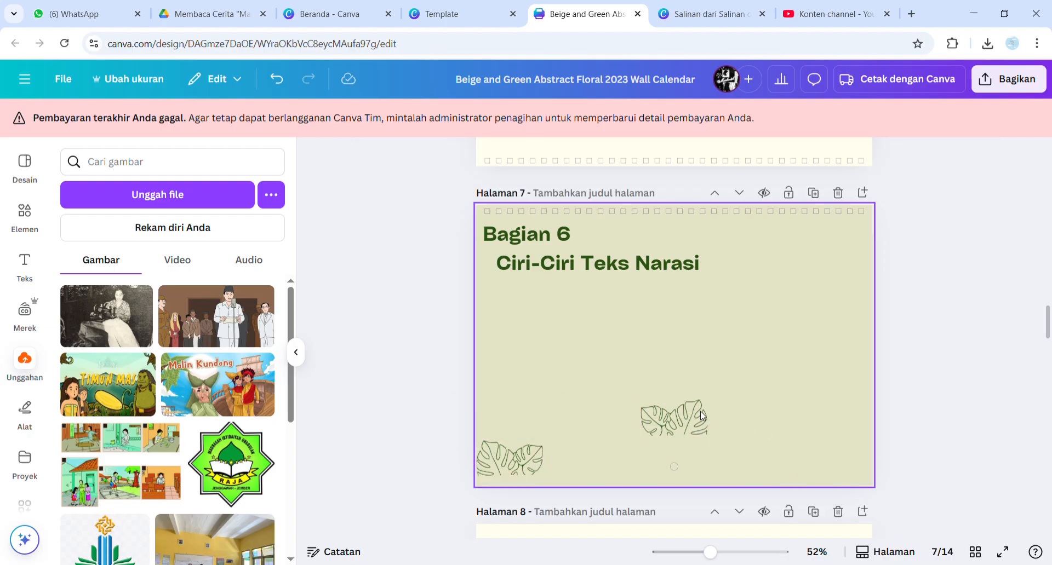
pyautogui.click(693, 421)
pyautogui.press('Delete')
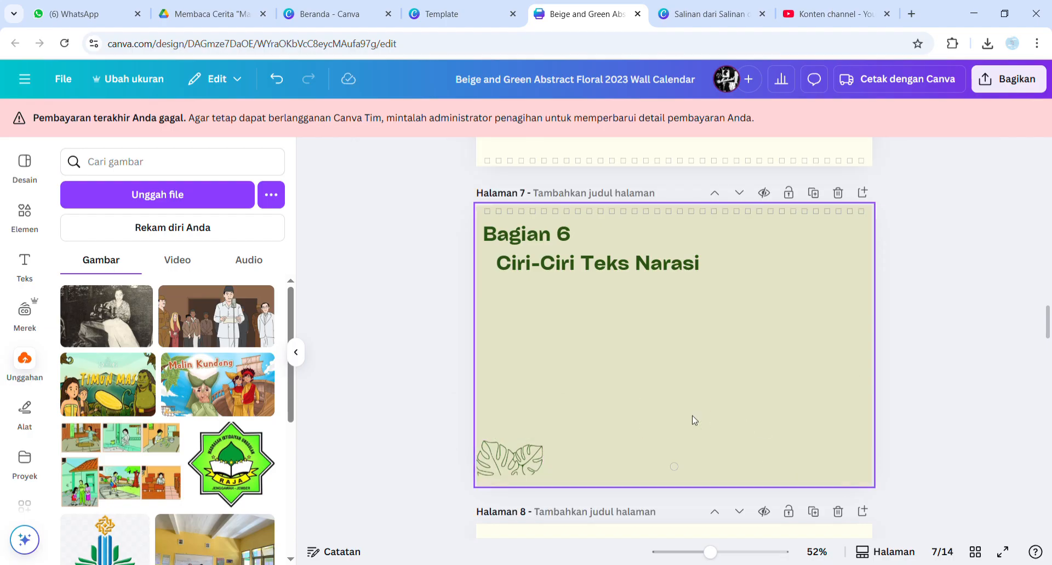
# - Scale the "Ciri-Ciri Teks Narasi" title down to font size 32,6
pyautogui.click(663, 277)
pyautogui.moveTo(707, 277); pyautogui.dragTo(665, 268)
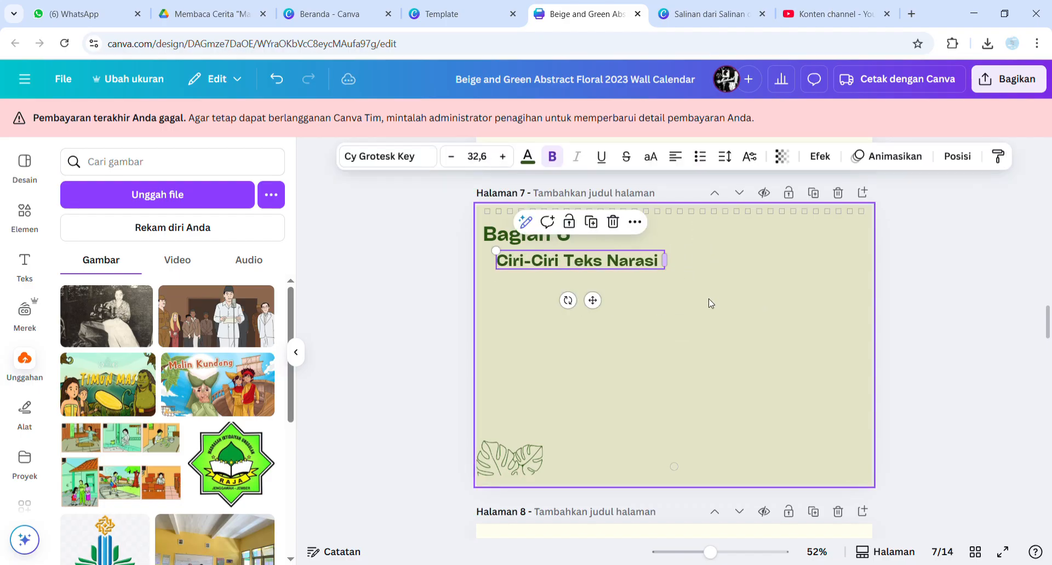
pyautogui.click(708, 300)
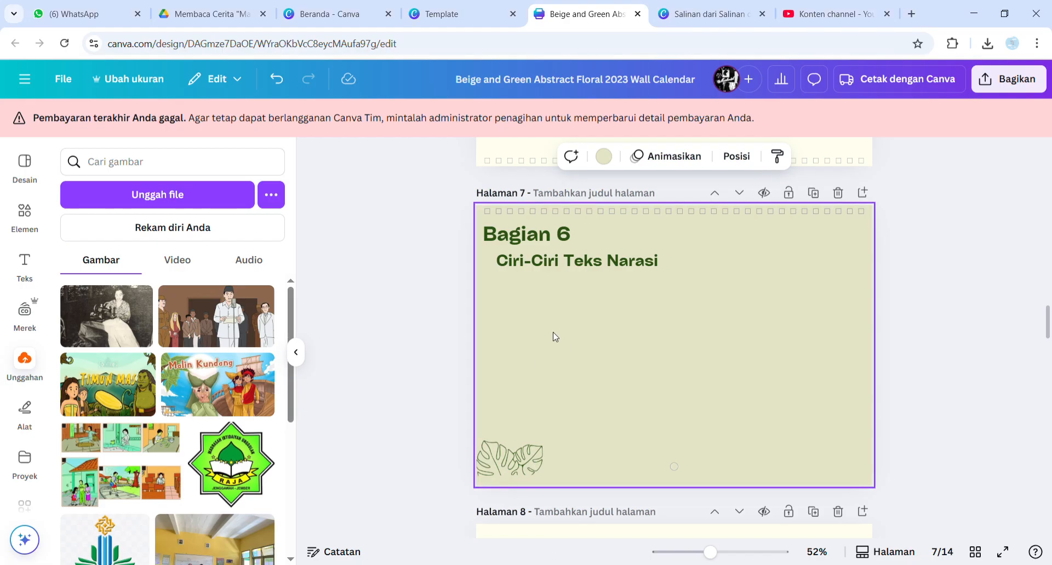
# - Add the five characteristics from "Menceritakan peristiwa atau pengalamana penulisnya" to "Harus disusun secara kronologis" as left-aligned text in Glacial Indifference
pyautogui.write('Menceritakan peristiwa atau pengalamana penulisnya Kejadian atau peristiwa yang diceritakan merupakan kejadian yang benar-benar terjadi dan imajinasi atau gabungan keduanya Berdasarkan pada konflik Mempunyai nilai estetika Harus disusun secara kronologis')
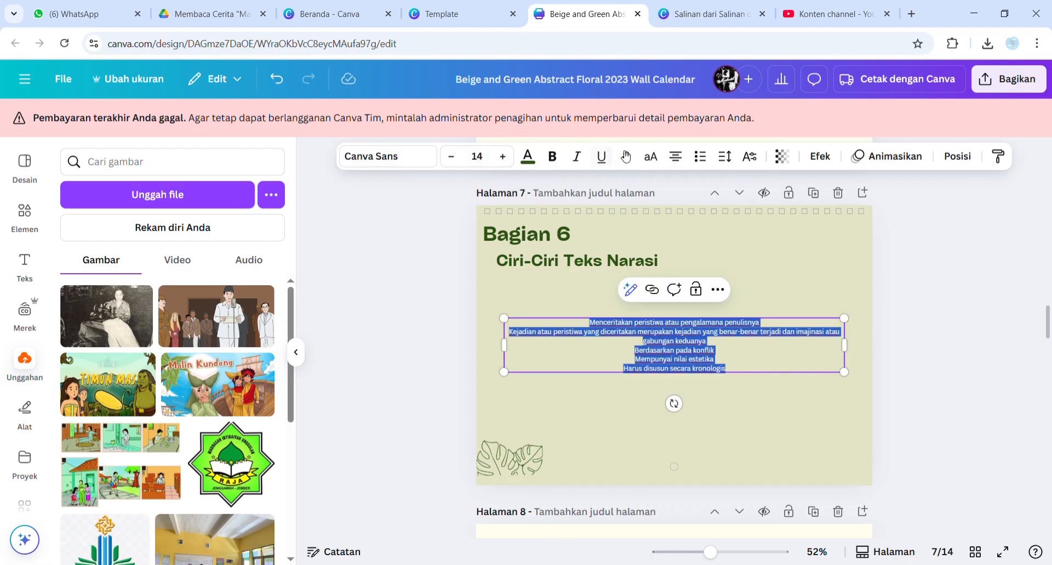
pyautogui.click(676, 157)
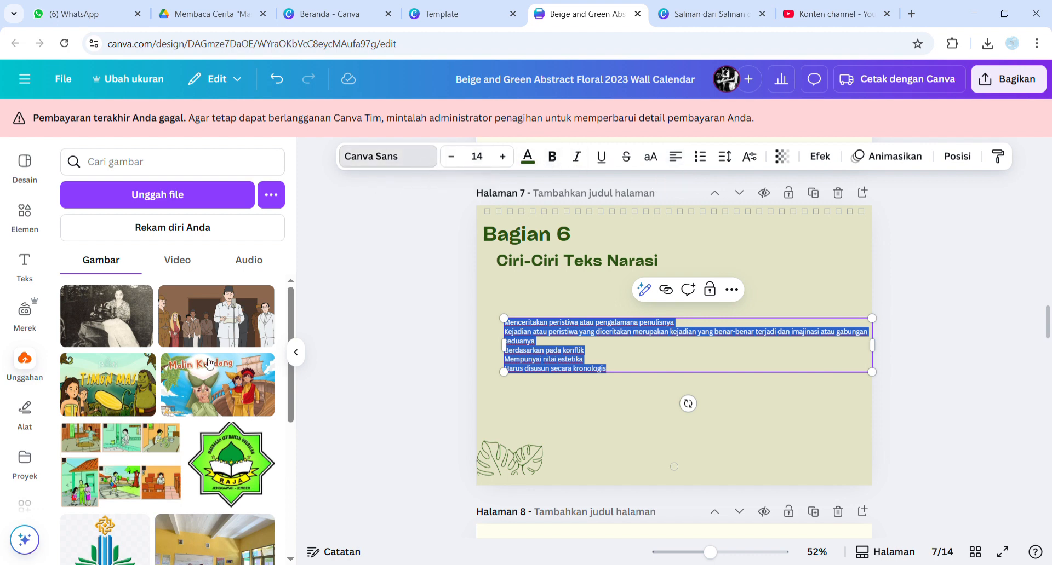
pyautogui.click(182, 288)
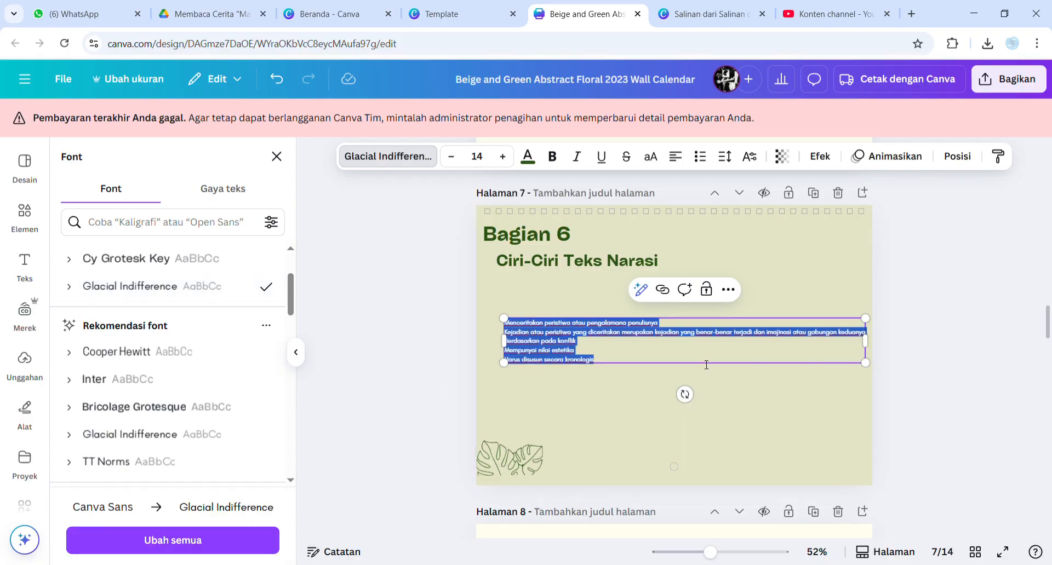
# - Set the characteristics text to size 20 and narrow its text box so the second item wraps after "kejadian"
pyautogui.click(502, 157)
pyautogui.click(503, 157)
pyautogui.click(502, 157)
pyautogui.click(502, 157)
pyautogui.click(502, 156)
pyautogui.click(502, 156)
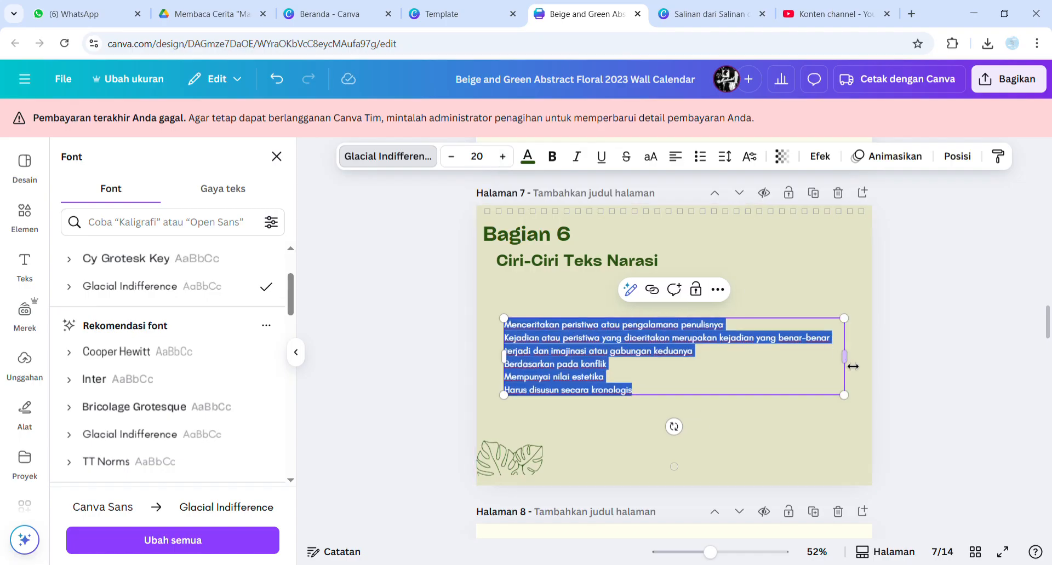
pyautogui.moveTo(845, 356); pyautogui.dragTo(773, 357)
pyautogui.click(684, 399)
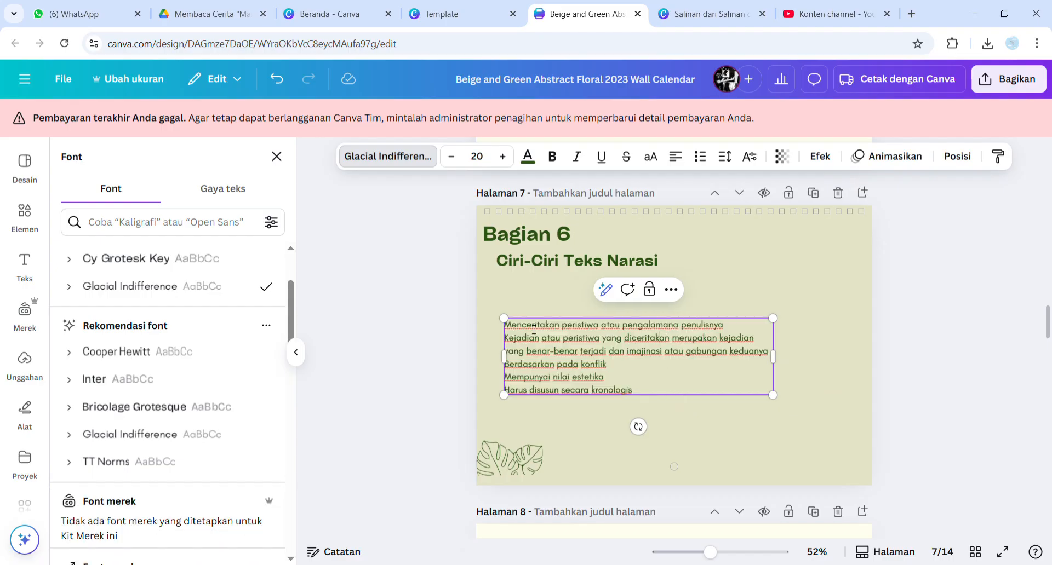
# - Format the characteristics as a bulleted list and place it directly below the "Ciri-Ciri Teks Narasi" title, aligned with its left edge
pyautogui.hotkey('ctrl', 'a')
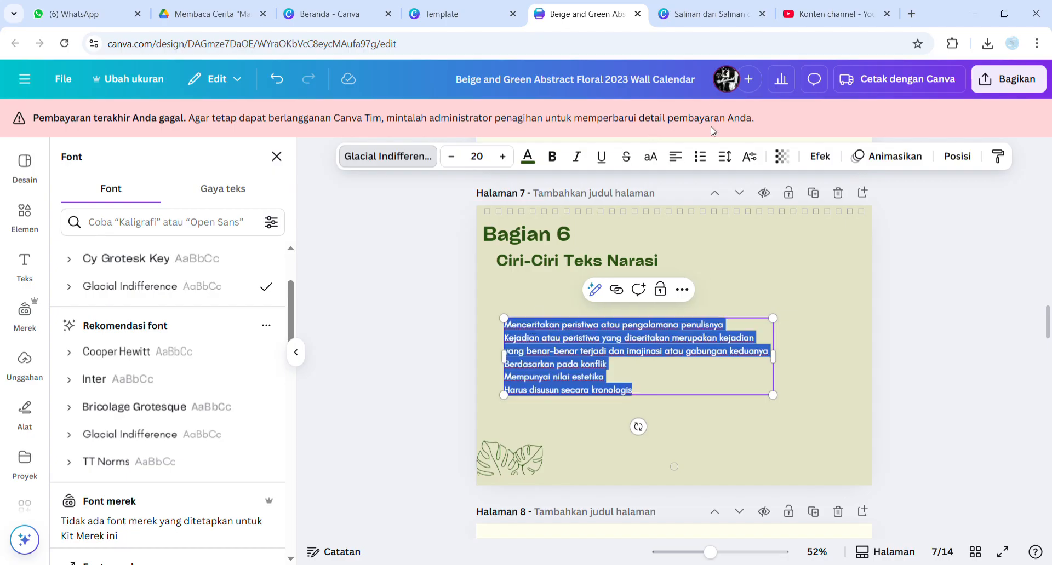
pyautogui.click(703, 159)
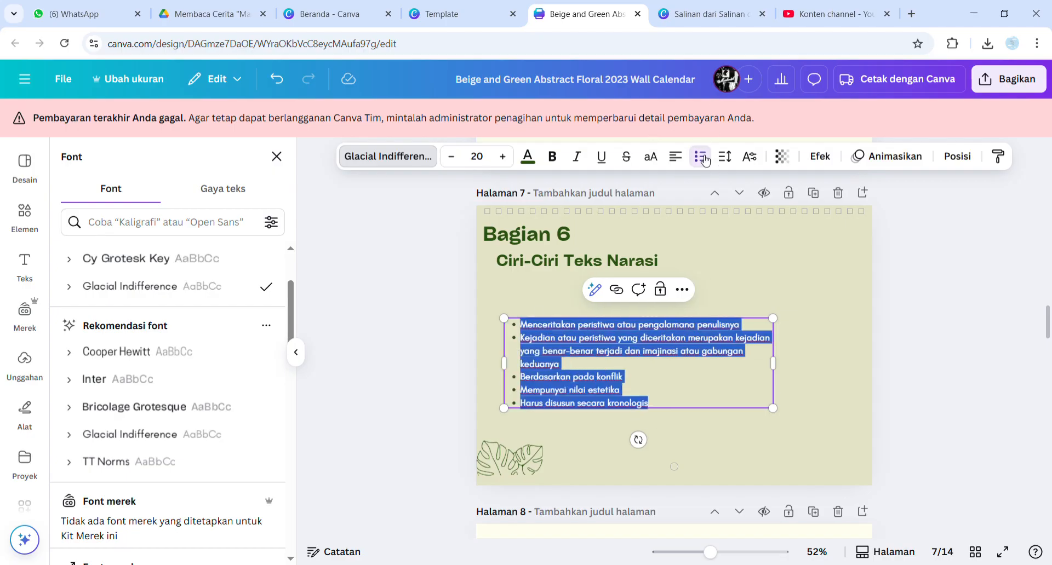
pyautogui.click(661, 410)
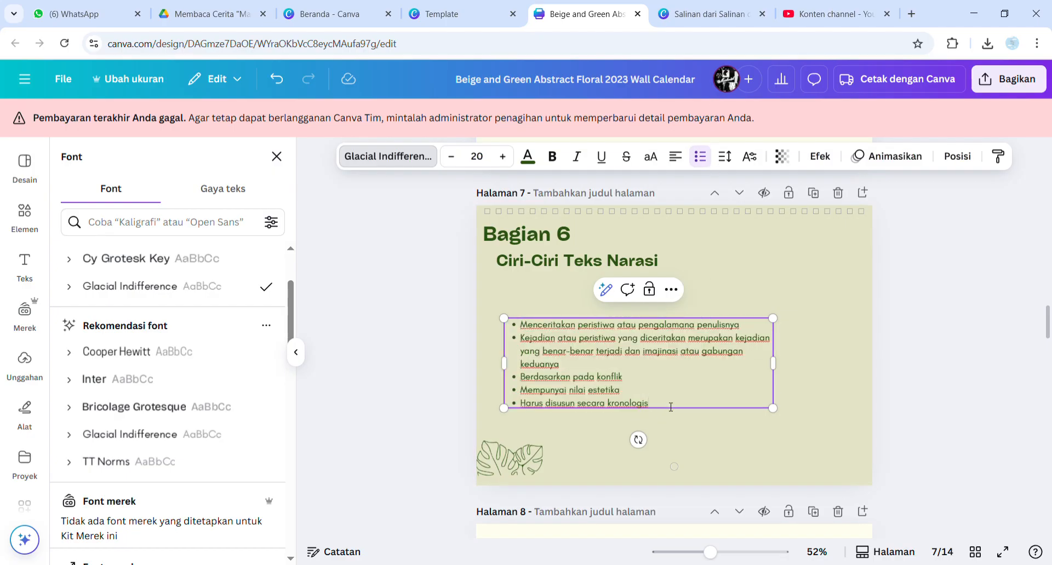
pyautogui.click(806, 410)
pyautogui.moveTo(670, 393); pyautogui.dragTo(662, 351)
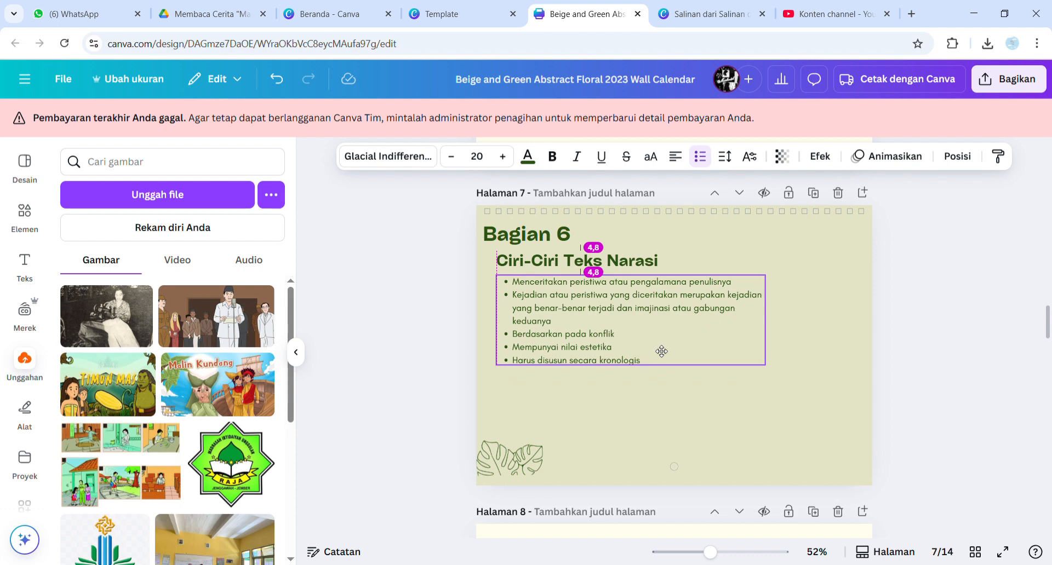
pyautogui.click(804, 367)
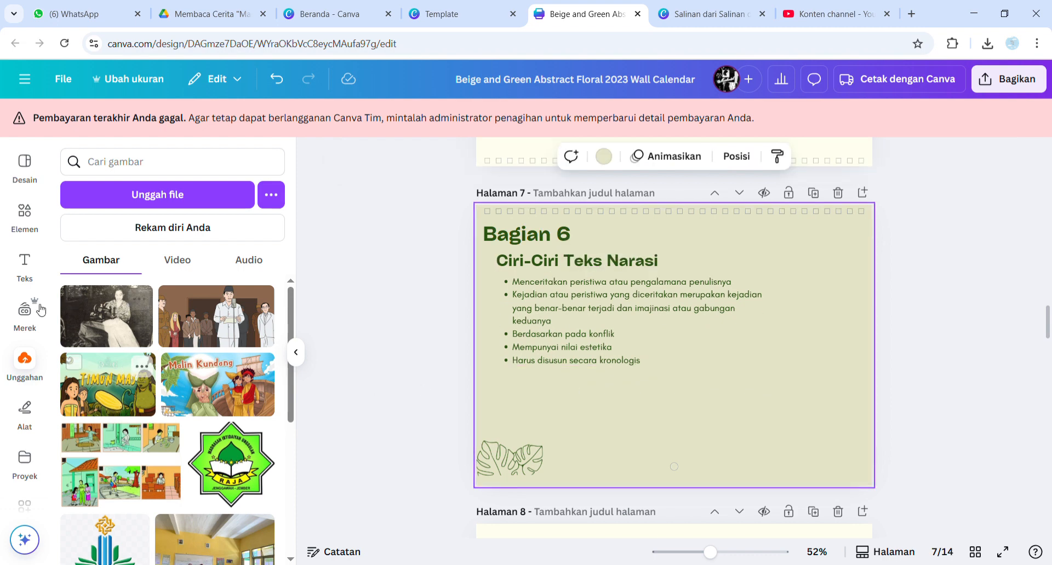
# - Search the elements for "pensil warna" and look through the graphics for a suitable pencil illustration
pyautogui.click(24, 224)
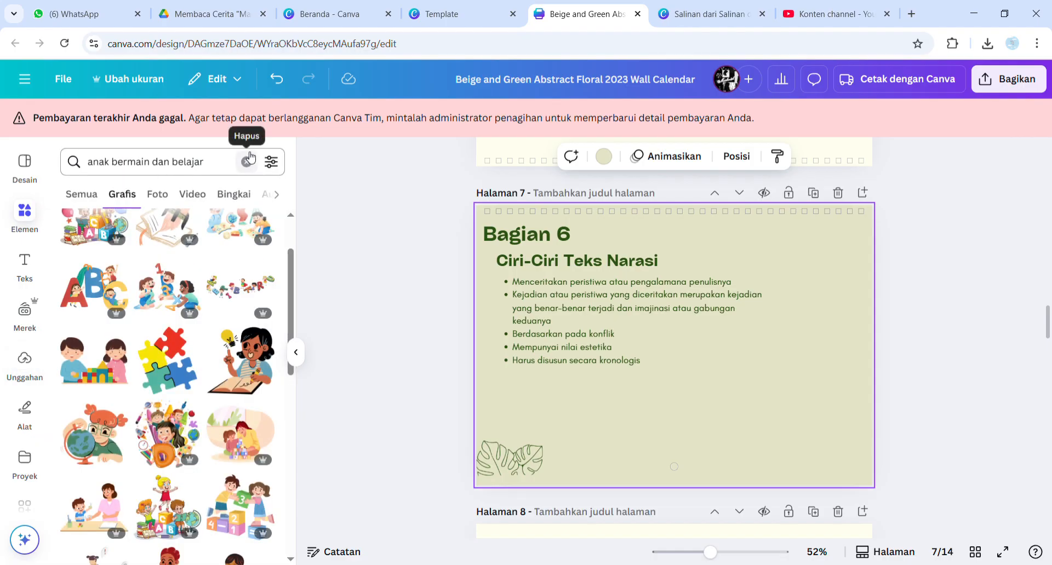
pyautogui.click(246, 163)
pyautogui.write('pensi')
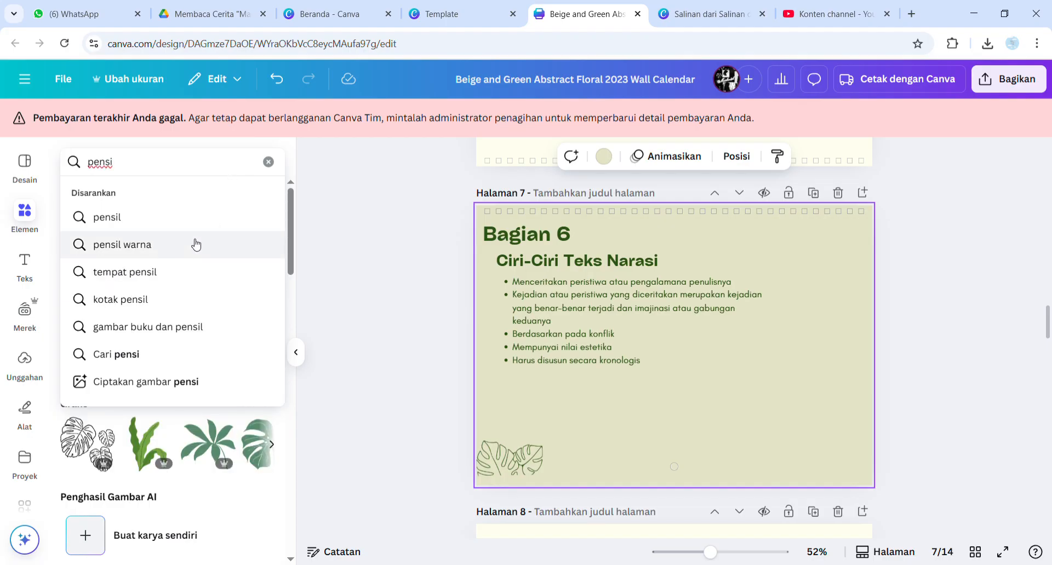
pyautogui.click(180, 251)
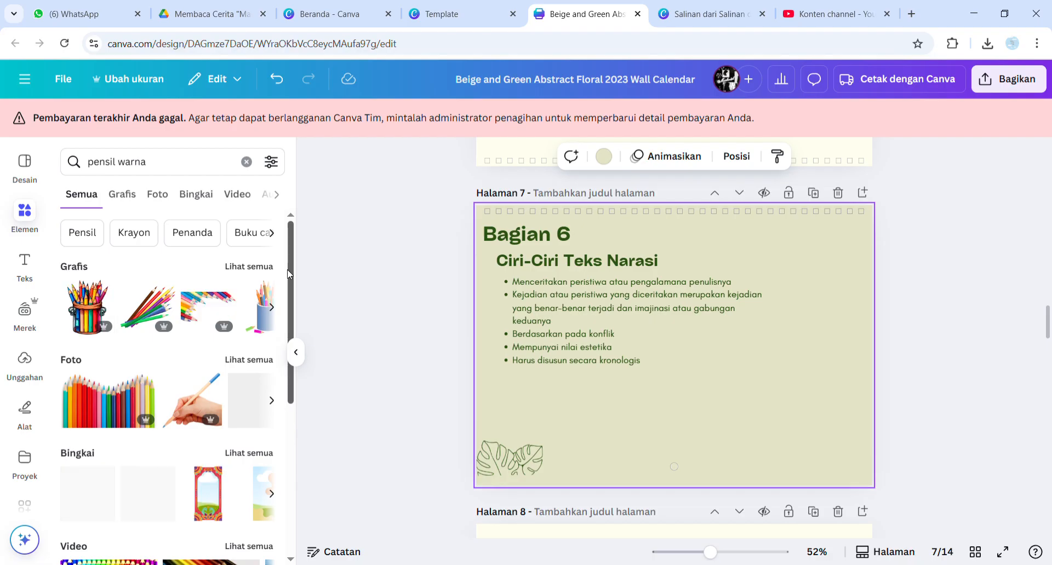
pyautogui.click(256, 273)
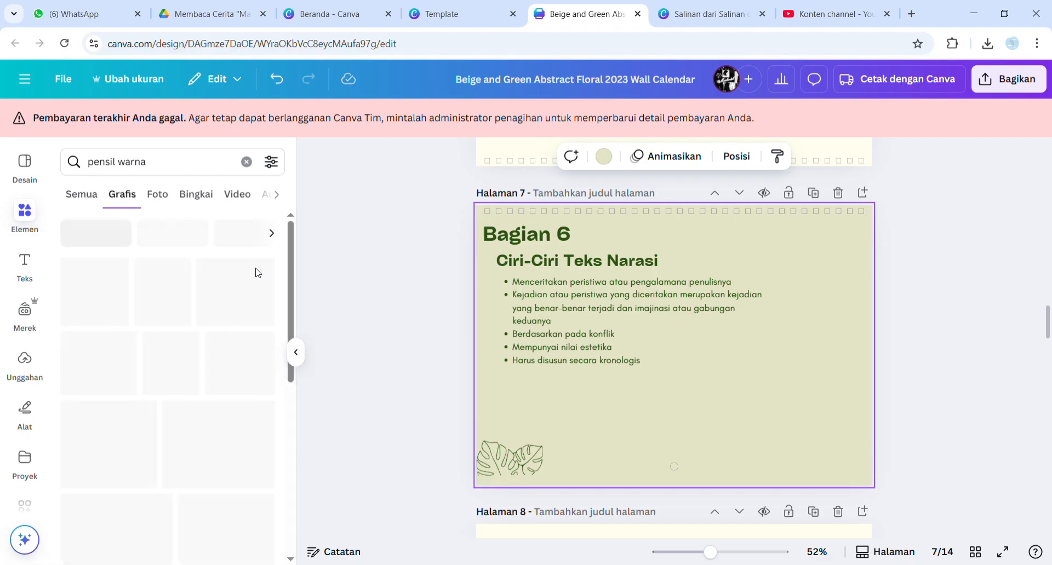
pyautogui.scroll(-1, 291, 295)
pyautogui.moveTo(291, 295); pyautogui.dragTo(293, 327)
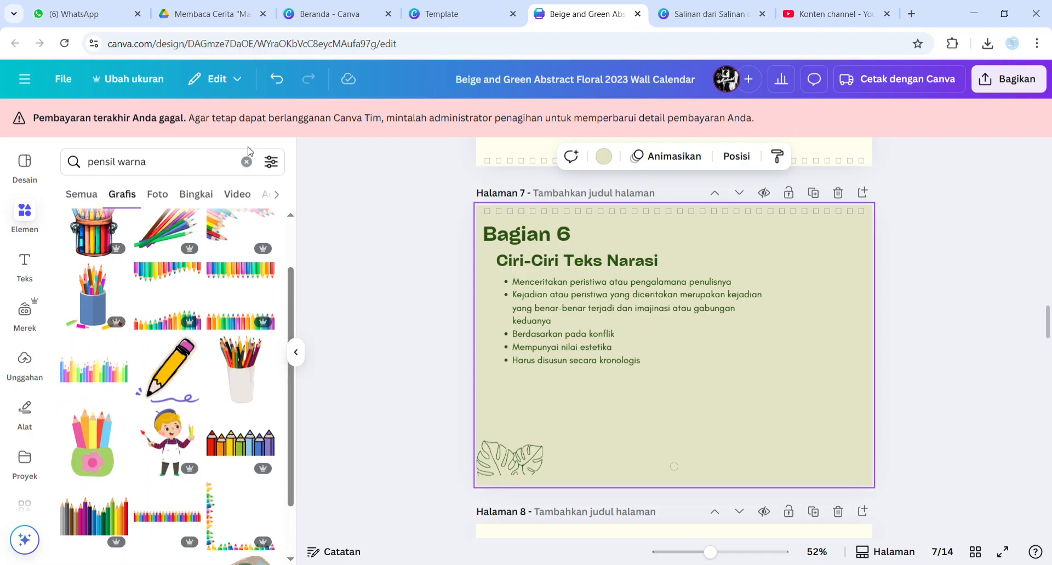
# - Search the elements for "animasi pensil", add the pencil character with the purple graduation cap to page 7 and shrink it below the list
pyautogui.click(247, 161)
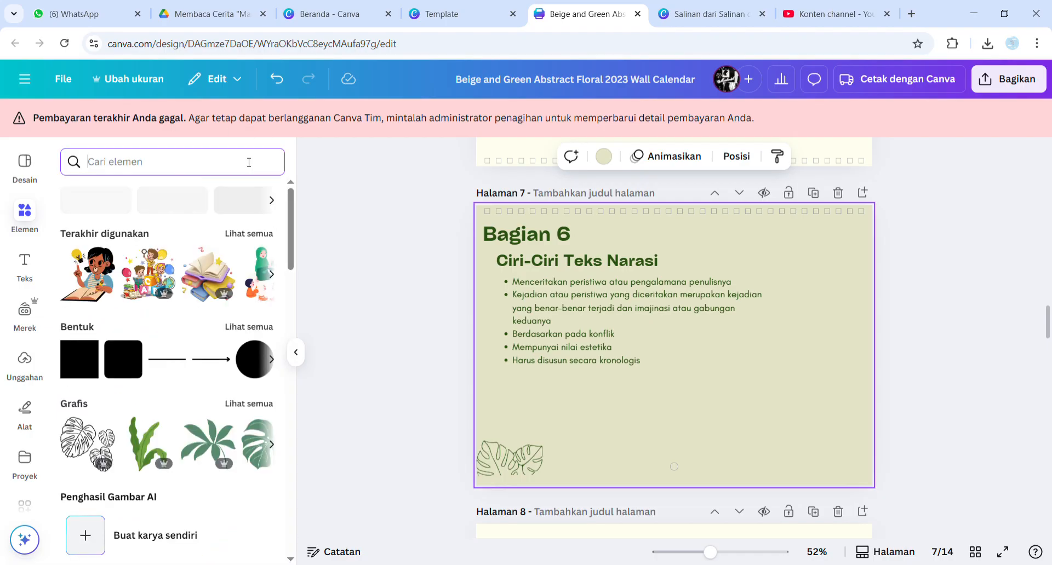
pyautogui.write('animasi')
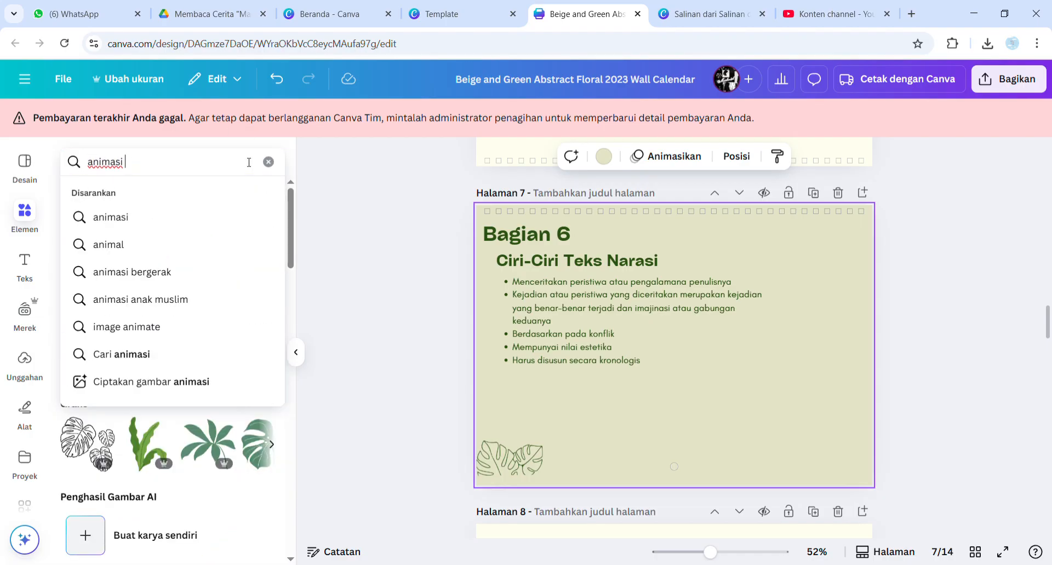
pyautogui.write(' pensil')
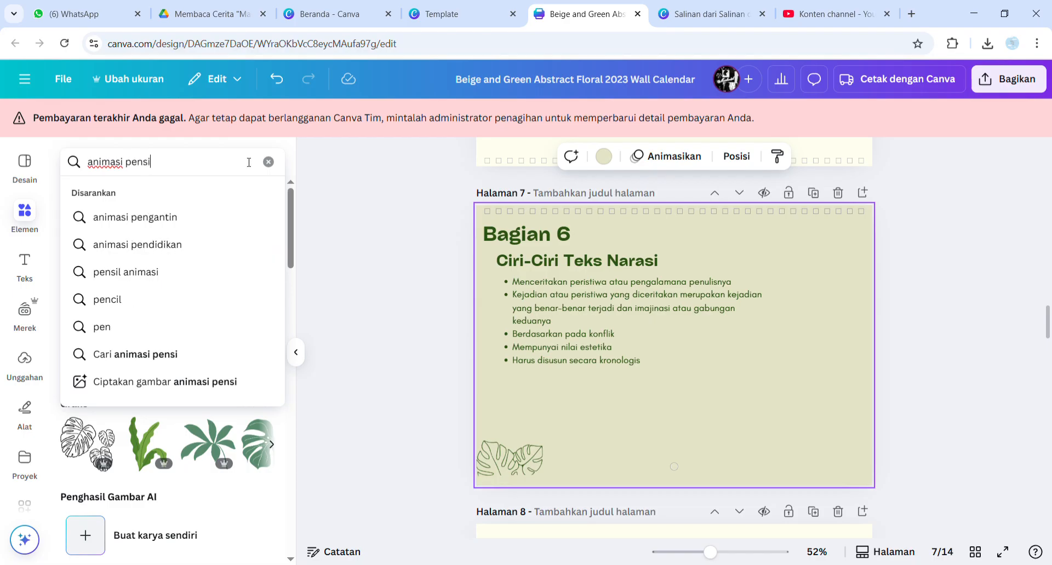
pyautogui.press('Return')
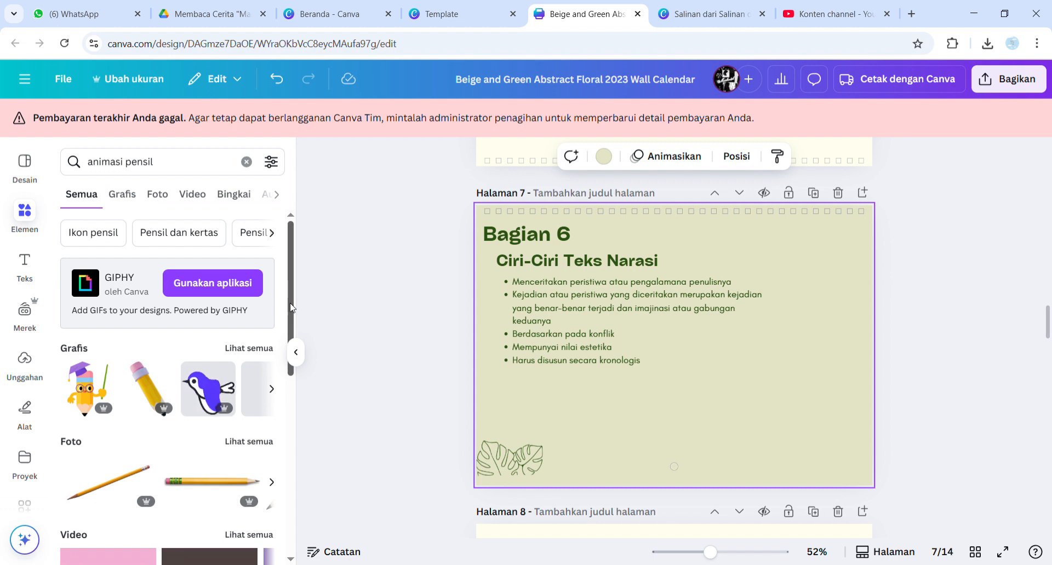
pyautogui.scroll(-1, 110, 329)
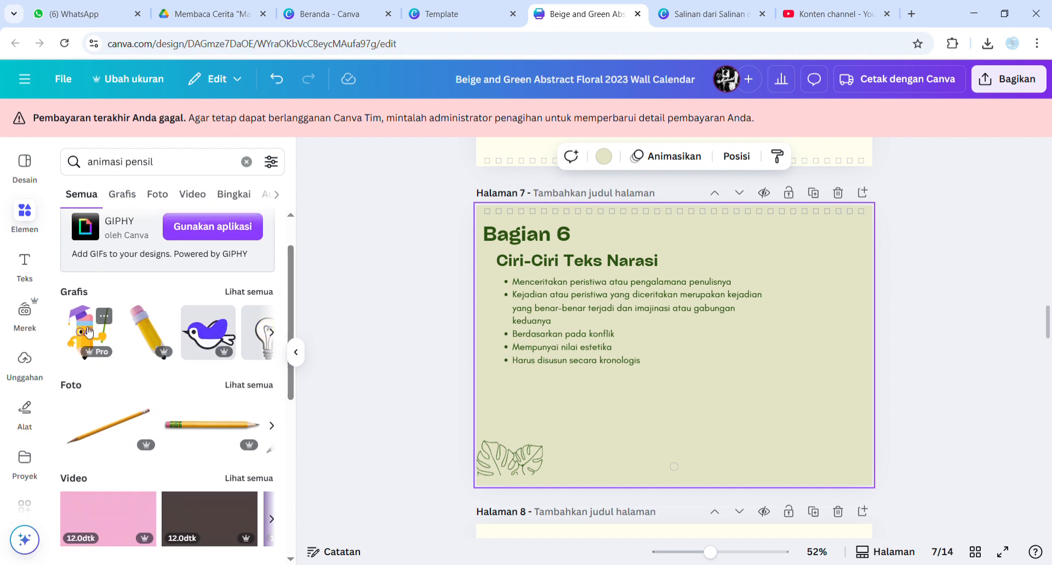
pyautogui.click(90, 333)
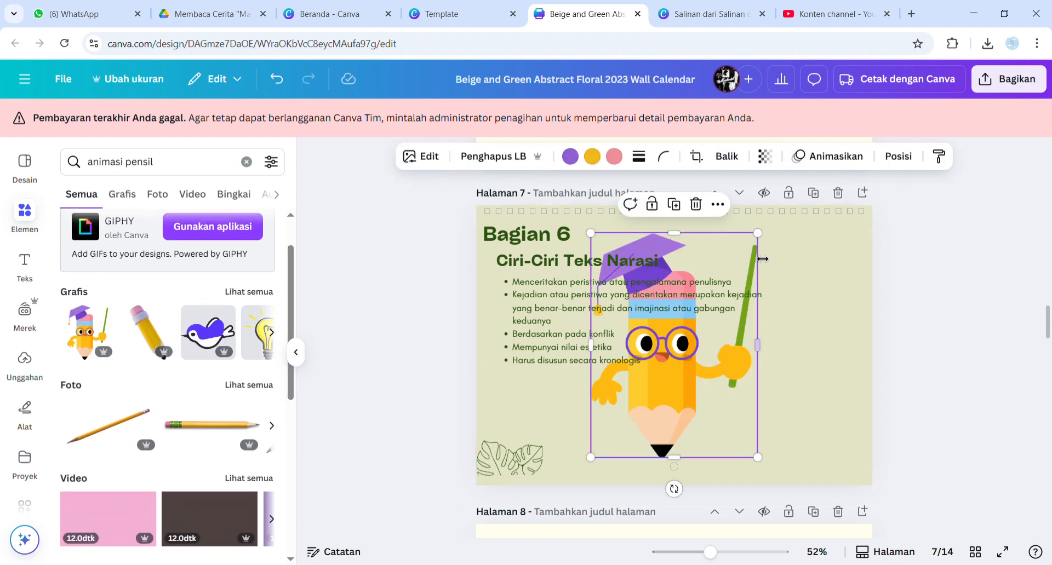
pyautogui.moveTo(757, 233)
pyautogui.mouseDown()
pyautogui.moveTo(713, 320)
pyautogui.moveTo(706, 384)
pyautogui.moveTo(663, 367)
pyautogui.mouseUp()
# - Delete the leaf outline in page 7's lower-left corner and move the pencil character into its place
pyautogui.click(510, 466)
pyautogui.press('Delete')
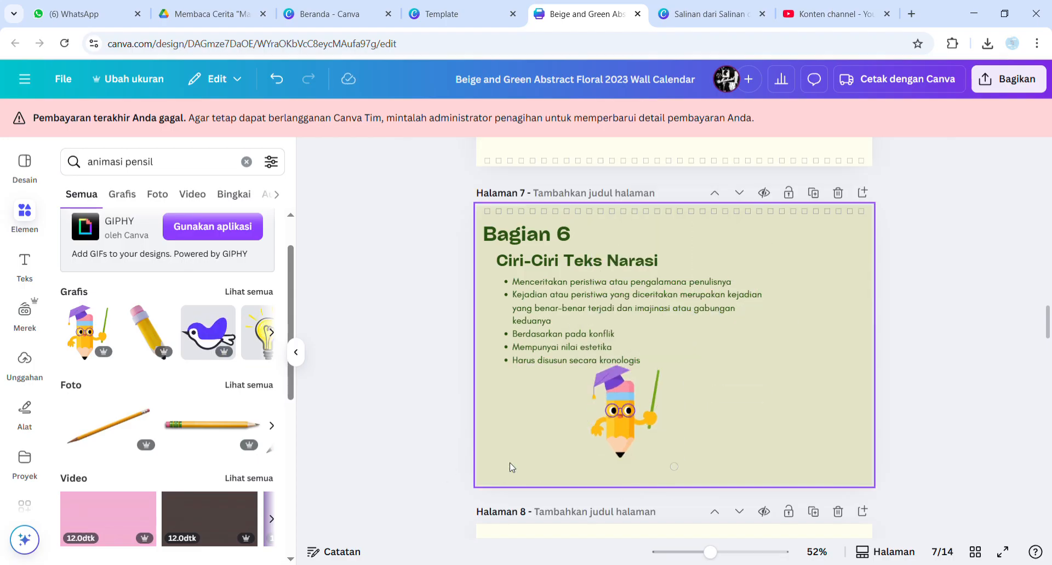
pyautogui.click(647, 421)
pyautogui.moveTo(646, 421); pyautogui.dragTo(542, 445)
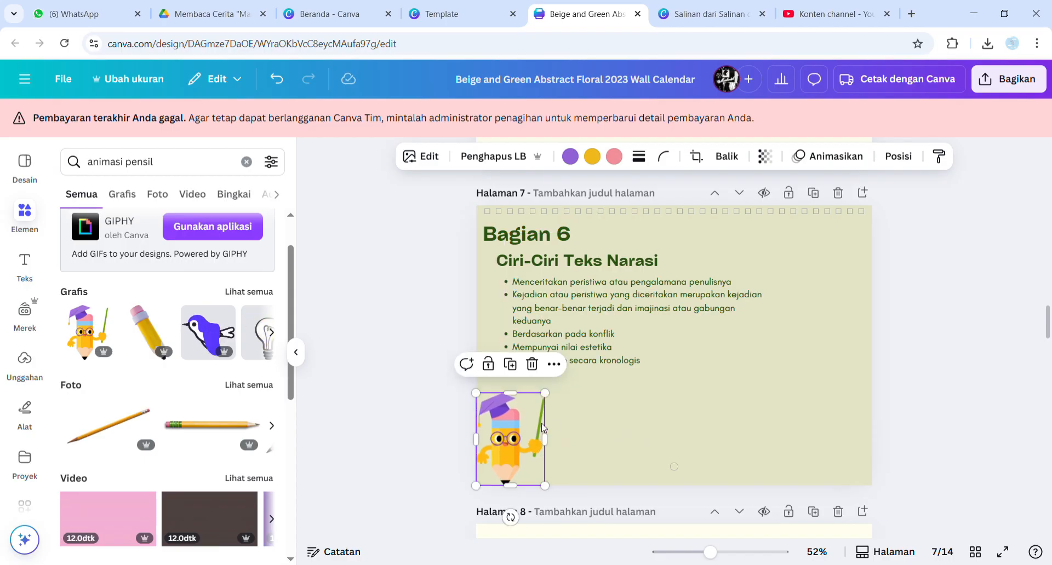
# - Enlarge the pencil character slightly in page 7's lower-left corner
pyautogui.moveTo(553, 405); pyautogui.dragTo(570, 394)
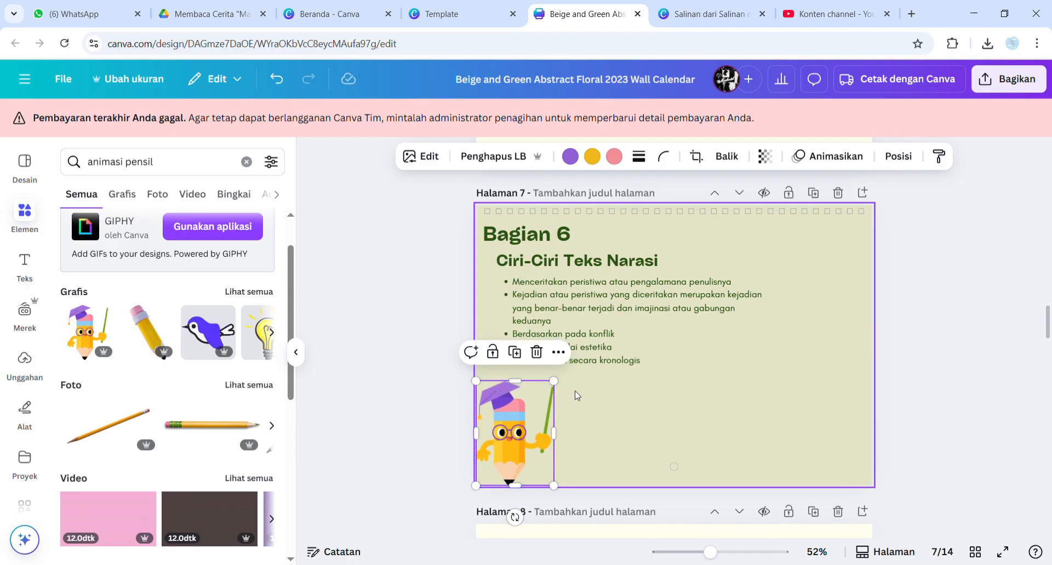
pyautogui.click(650, 423)
pyautogui.moveTo(601, 330); pyautogui.dragTo(603, 323)
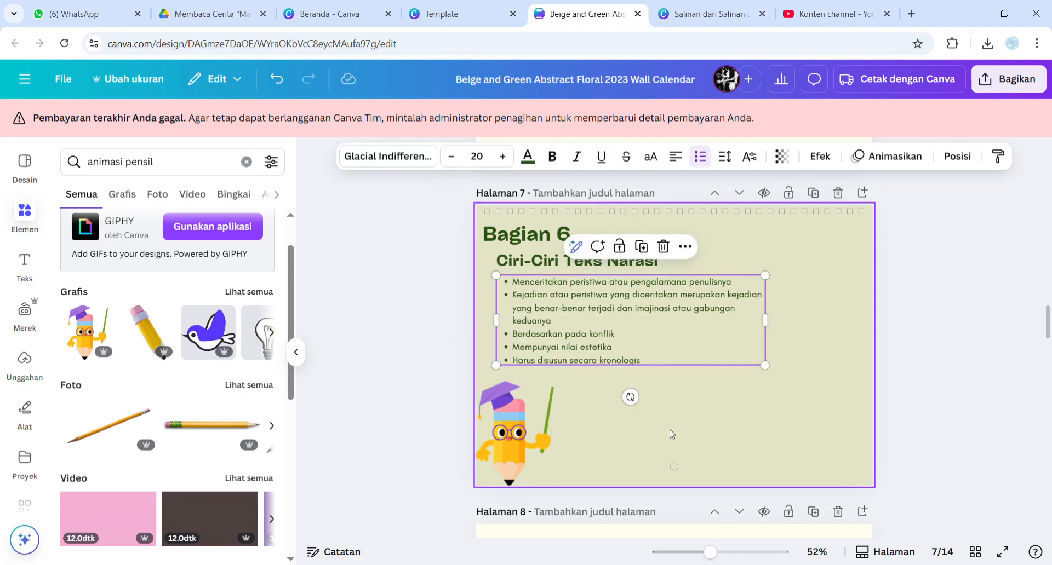
pyautogui.click(483, 367)
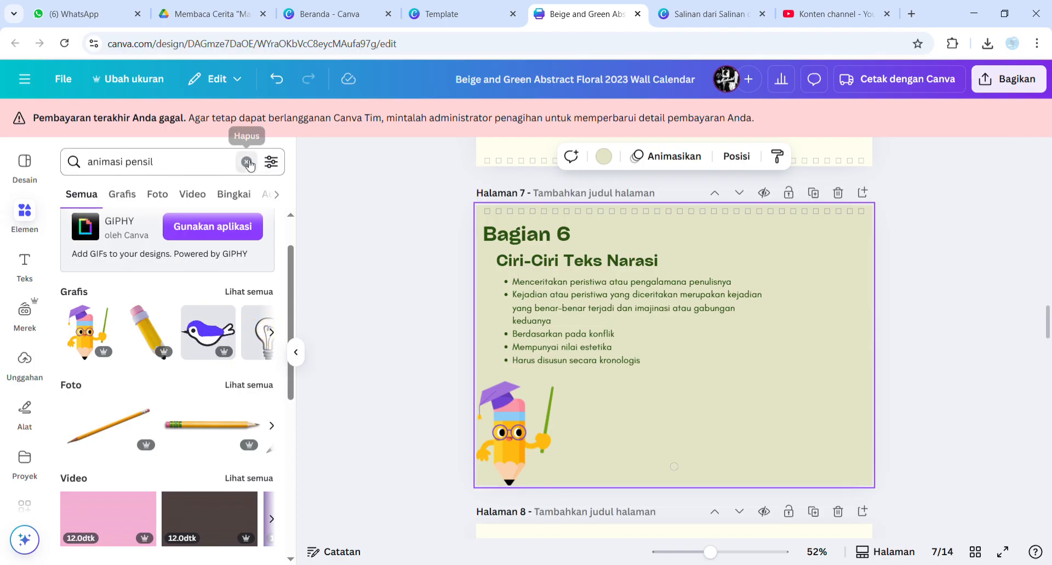
# - Search the elements for "perempuan hijab" and show all matching graphics
pyautogui.click(247, 163)
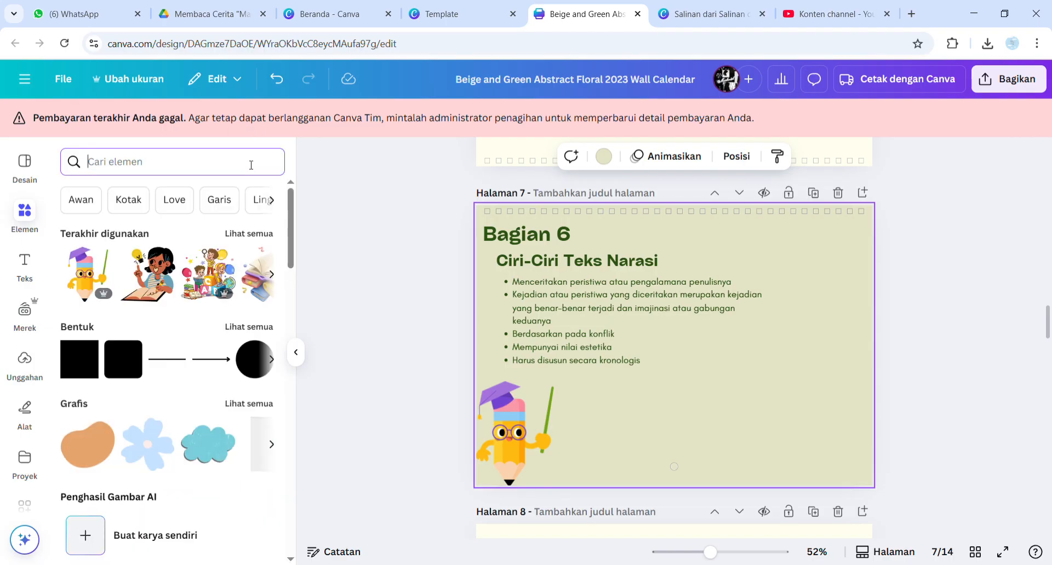
pyautogui.write('perempuan')
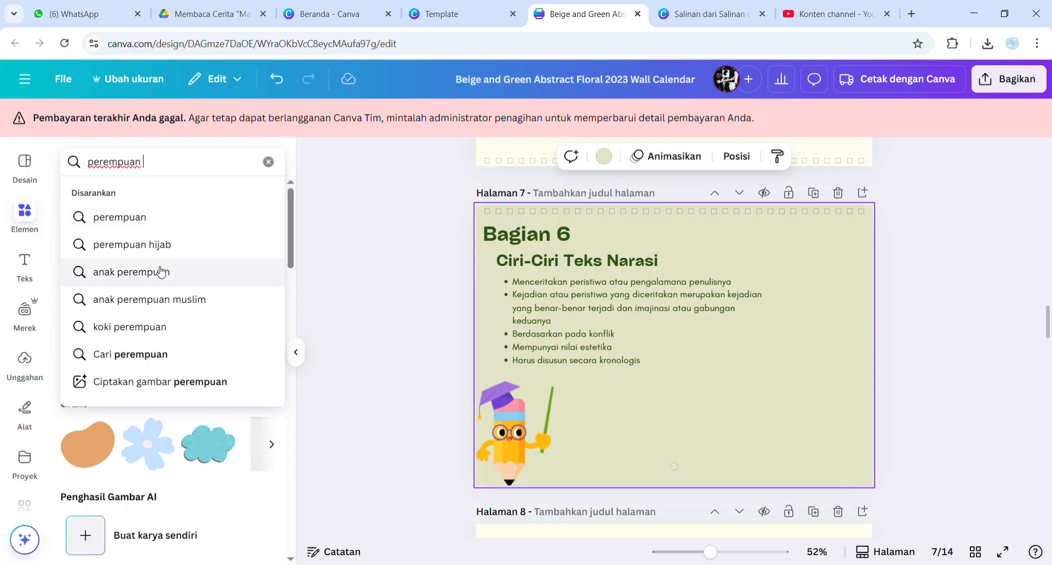
pyautogui.click(160, 244)
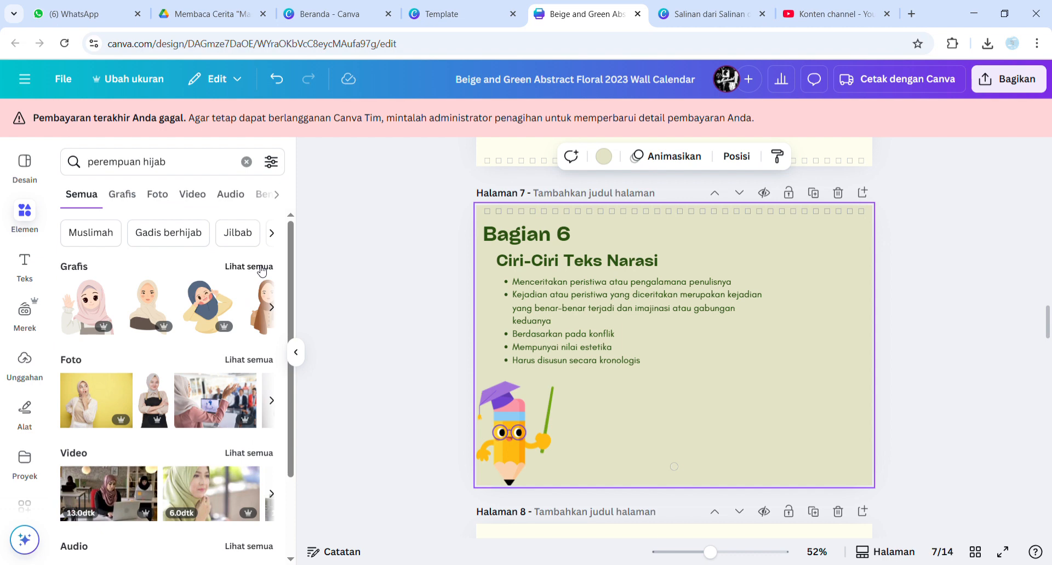
pyautogui.click(265, 269)
pyautogui.moveTo(293, 268); pyautogui.dragTo(290, 282)
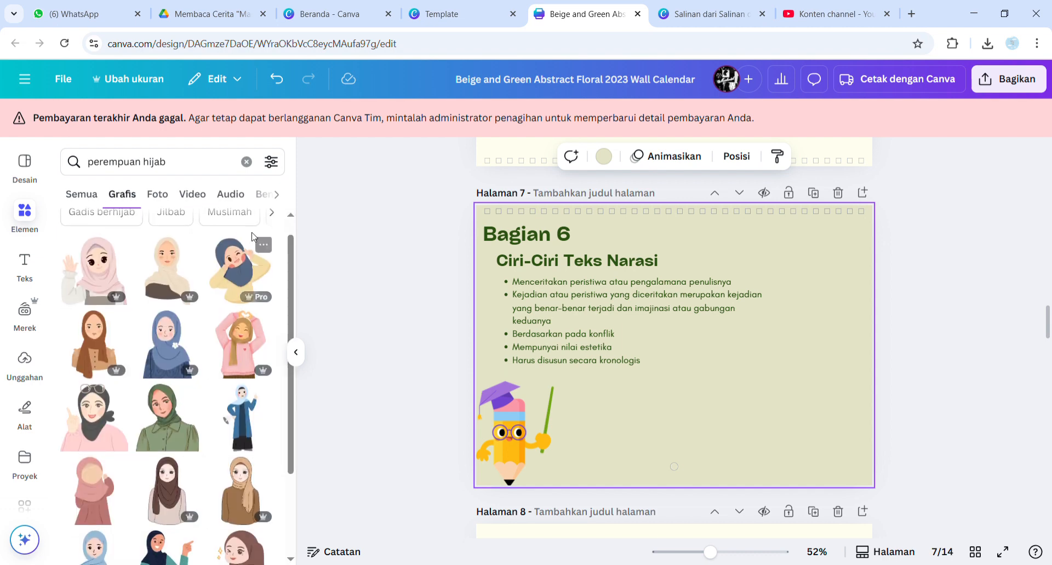
# - Add the winking girl in the blue hijab to page 7 and shrink her into the lower-right corner
pyautogui.click(231, 260)
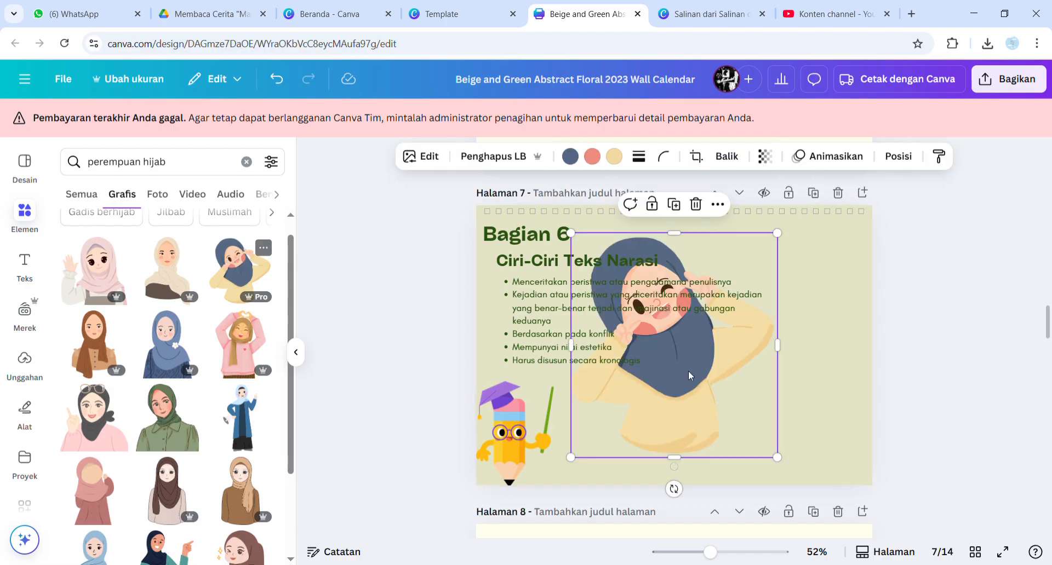
pyautogui.moveTo(715, 415); pyautogui.dragTo(834, 443)
pyautogui.moveTo(701, 270); pyautogui.dragTo(777, 402)
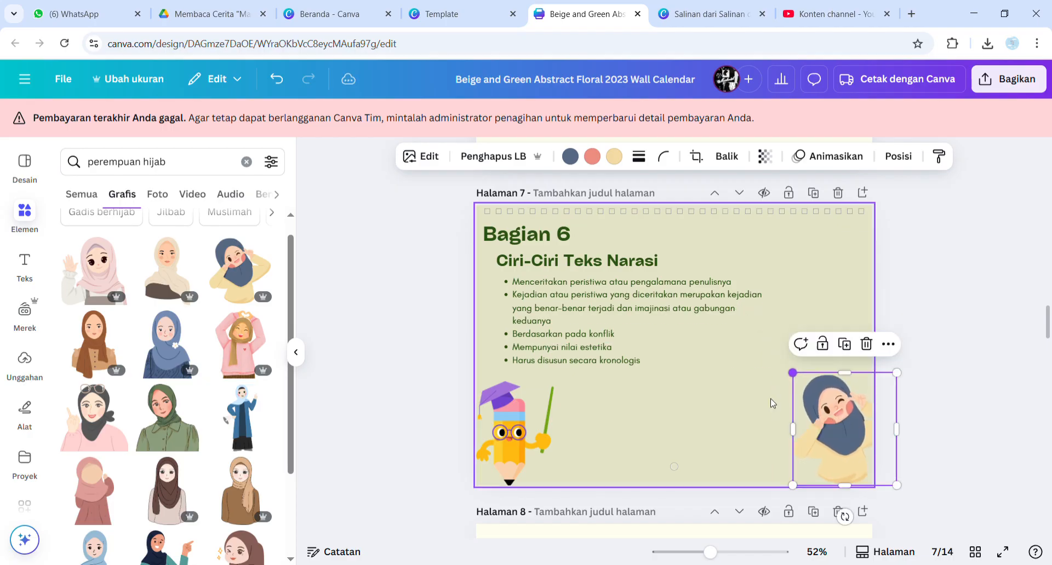
# - Set page 7's bulleted list to font size 24, widen its text box and shift it slightly right
pyautogui.click(589, 326)
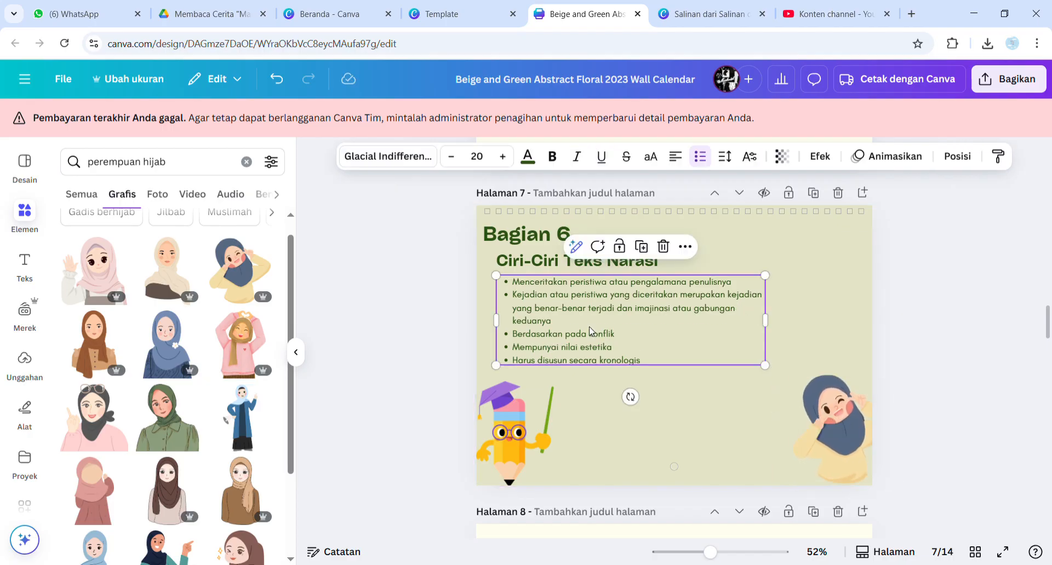
pyautogui.click(502, 158)
pyautogui.click(503, 157)
pyautogui.click(502, 157)
pyautogui.click(503, 158)
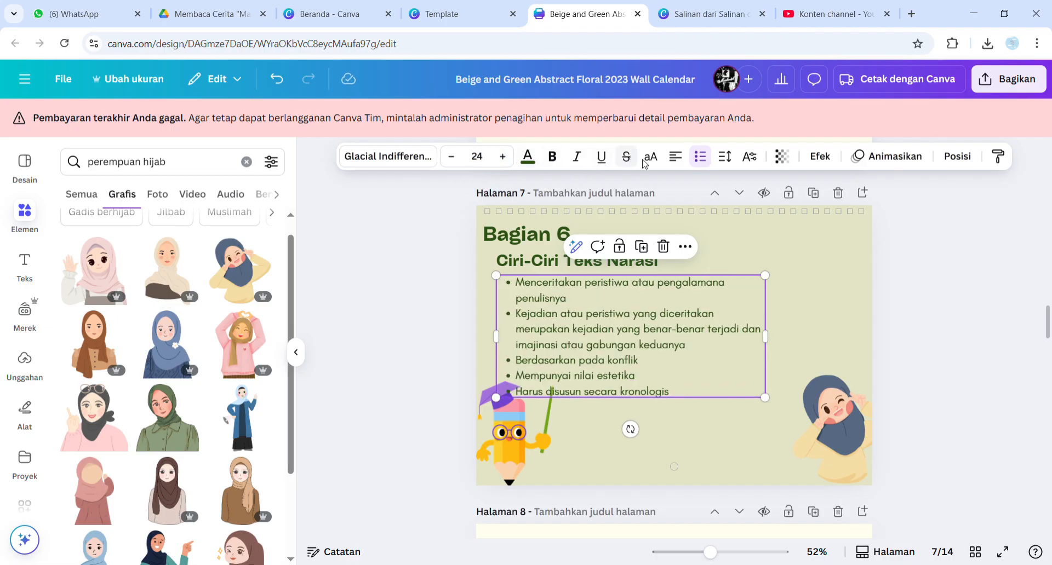
pyautogui.moveTo(776, 344); pyautogui.dragTo(790, 344)
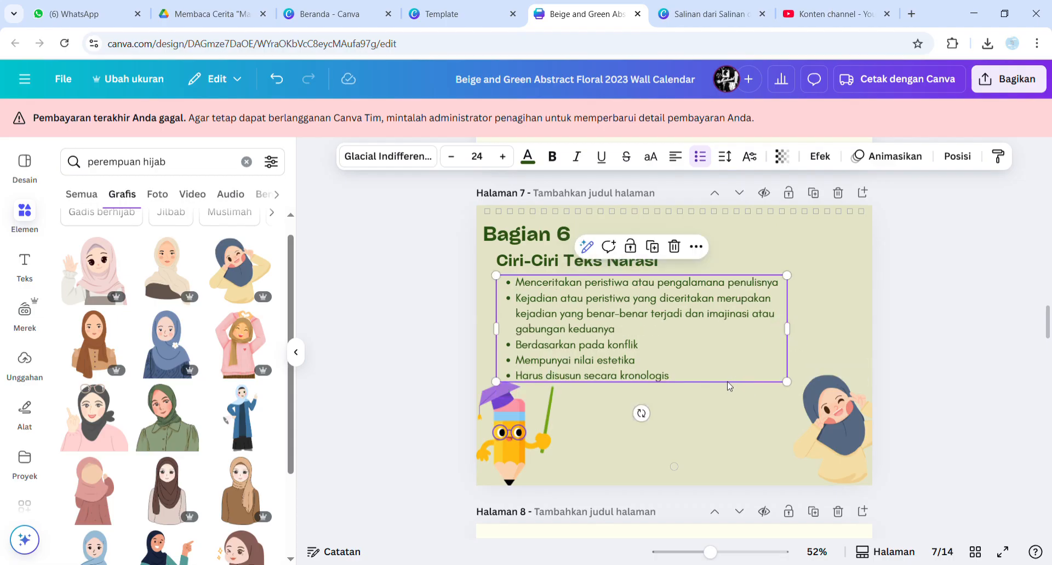
pyautogui.moveTo(730, 386); pyautogui.dragTo(737, 386)
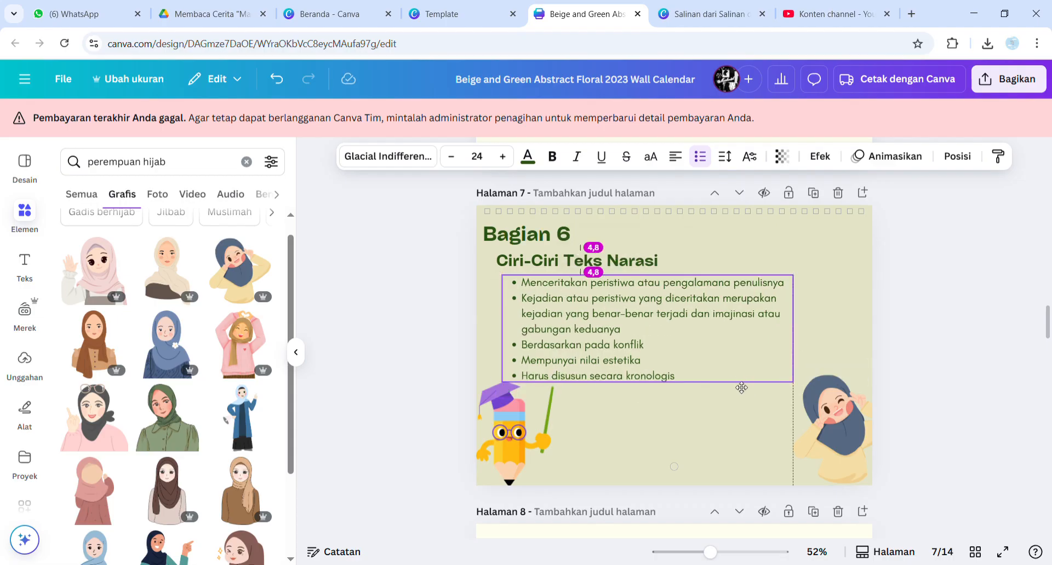
pyautogui.click(925, 412)
pyautogui.click(695, 426)
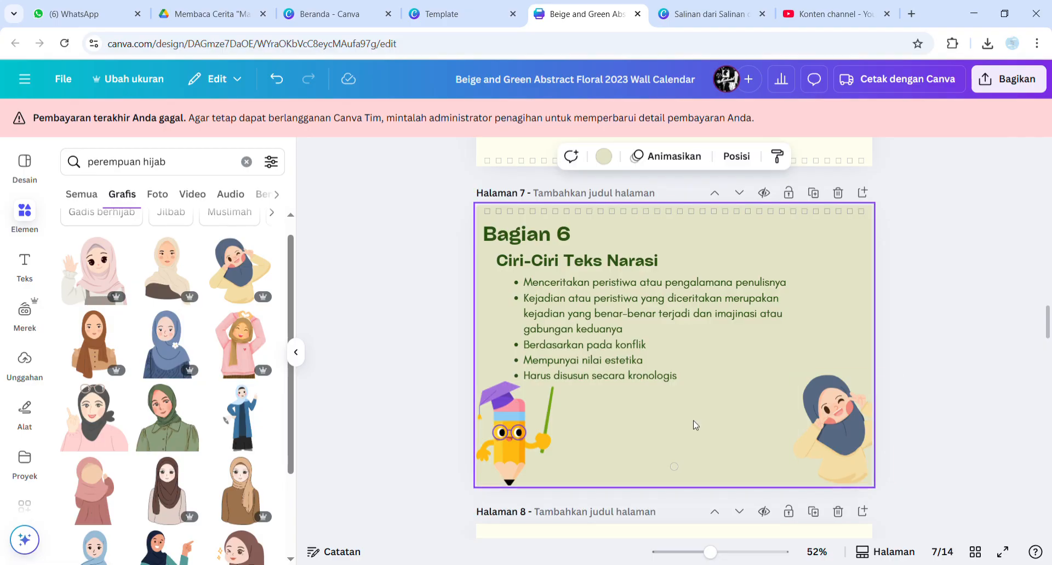
# - Duplicate page 7 to get a copy ahead of the June calendar page
pyautogui.scroll(-4, 695, 426)
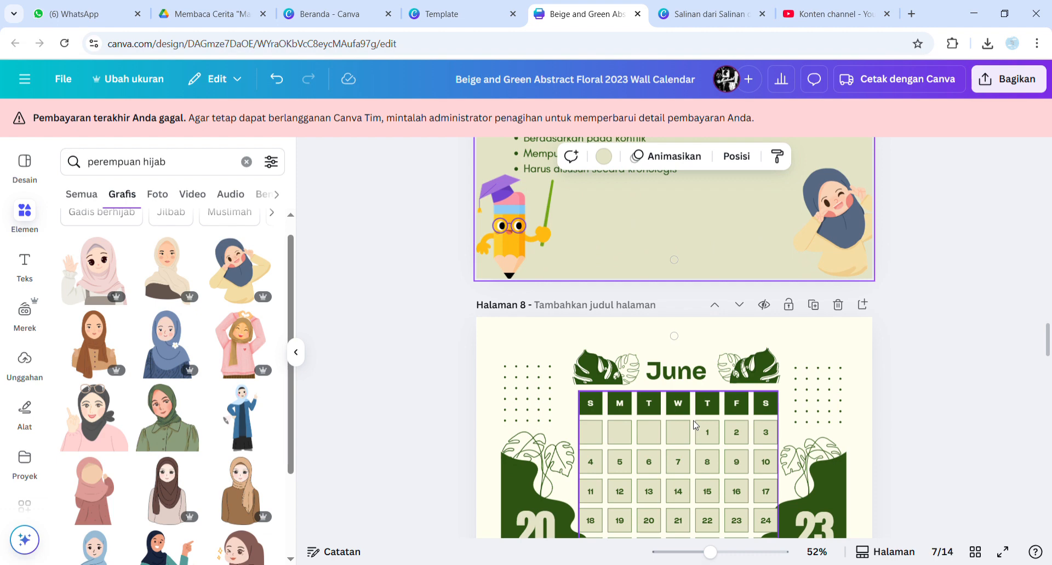
pyautogui.scroll(4, 813, 295)
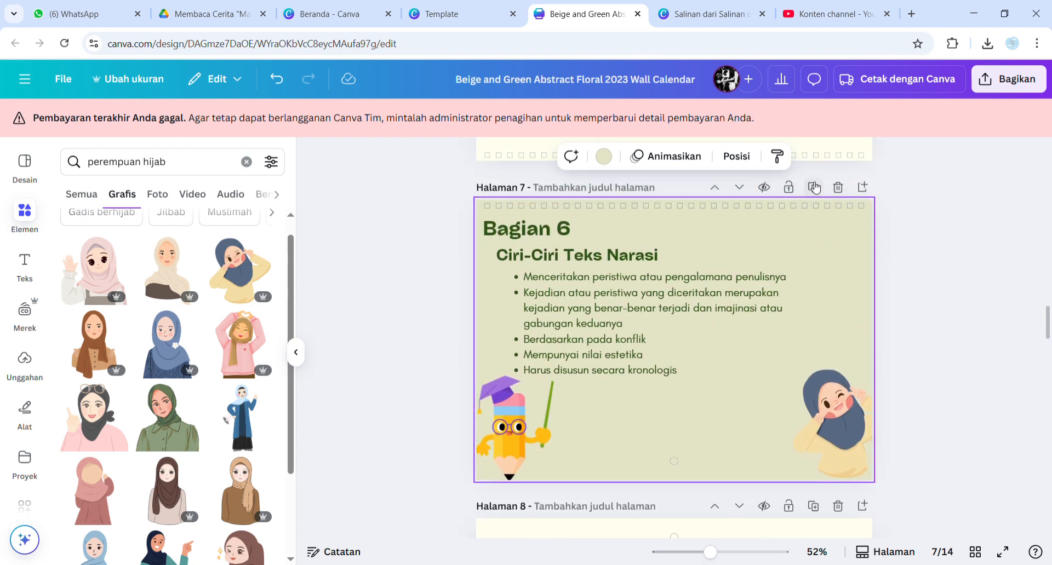
pyautogui.click(814, 189)
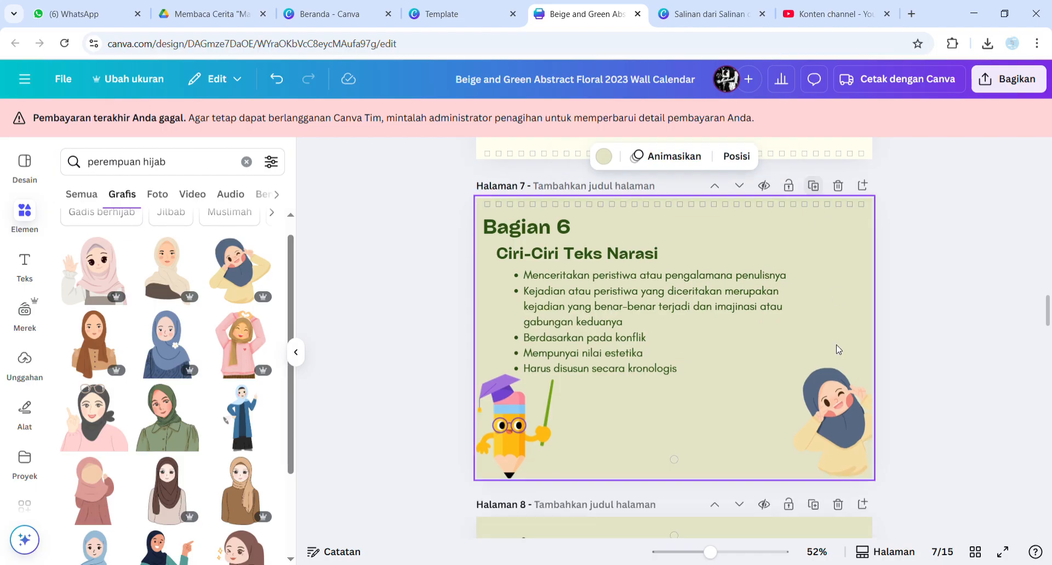
pyautogui.scroll(-3, 837, 349)
pyautogui.scroll(-2, 837, 349)
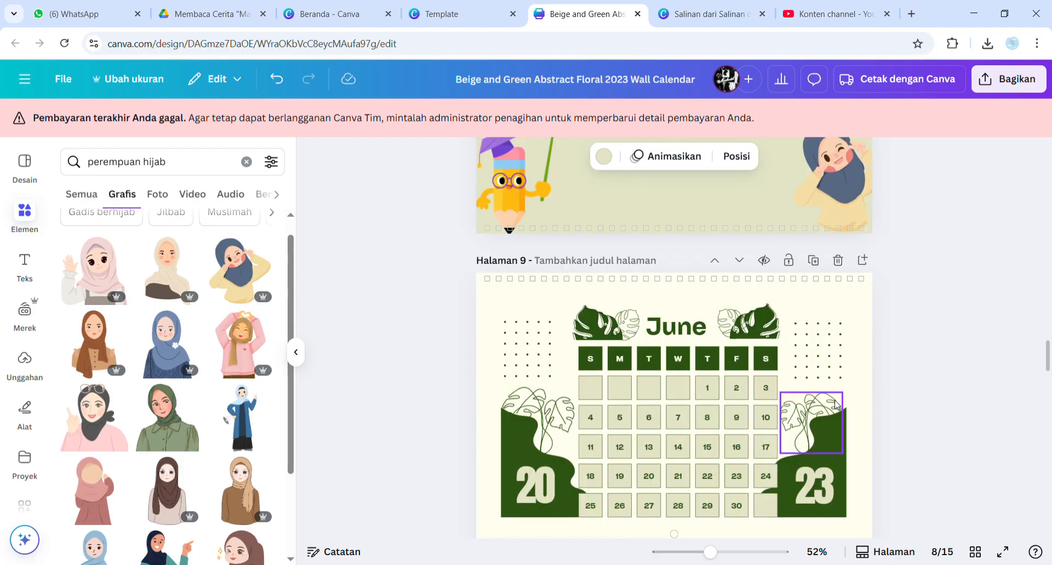
pyautogui.scroll(6, 835, 404)
pyautogui.scroll(3, 835, 405)
# - Change the section title on the duplicated page 8 to "Bagian 7"
pyautogui.click(591, 408)
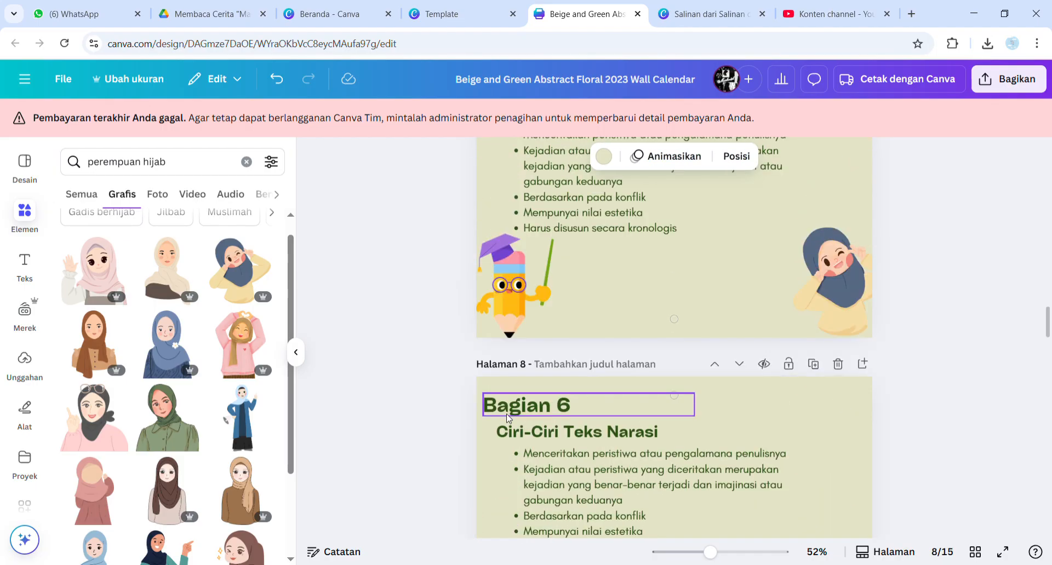
pyautogui.click(594, 409)
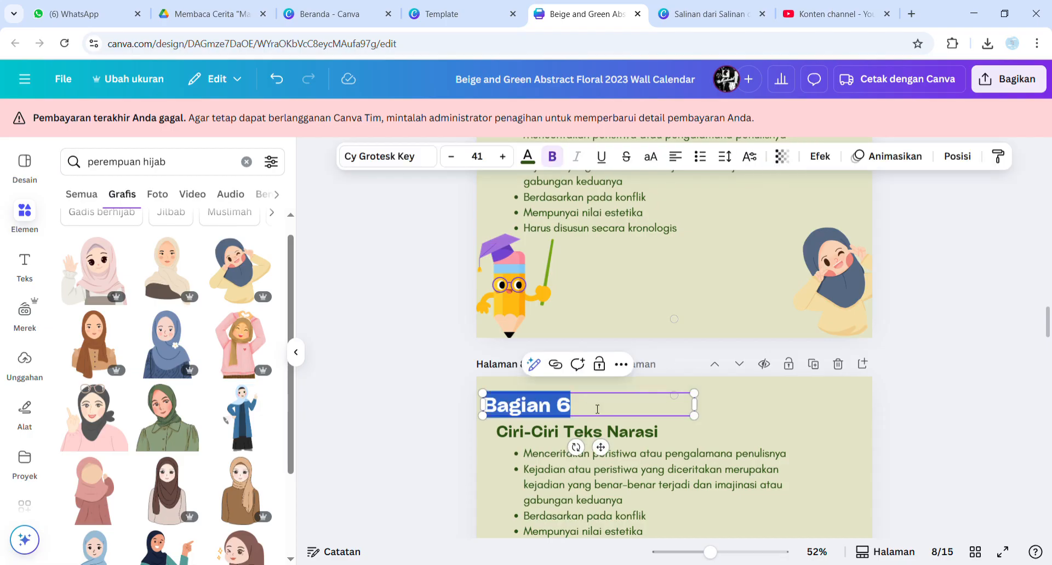
pyautogui.click(597, 409)
pyautogui.press('BackSpace')
pyautogui.write('7')
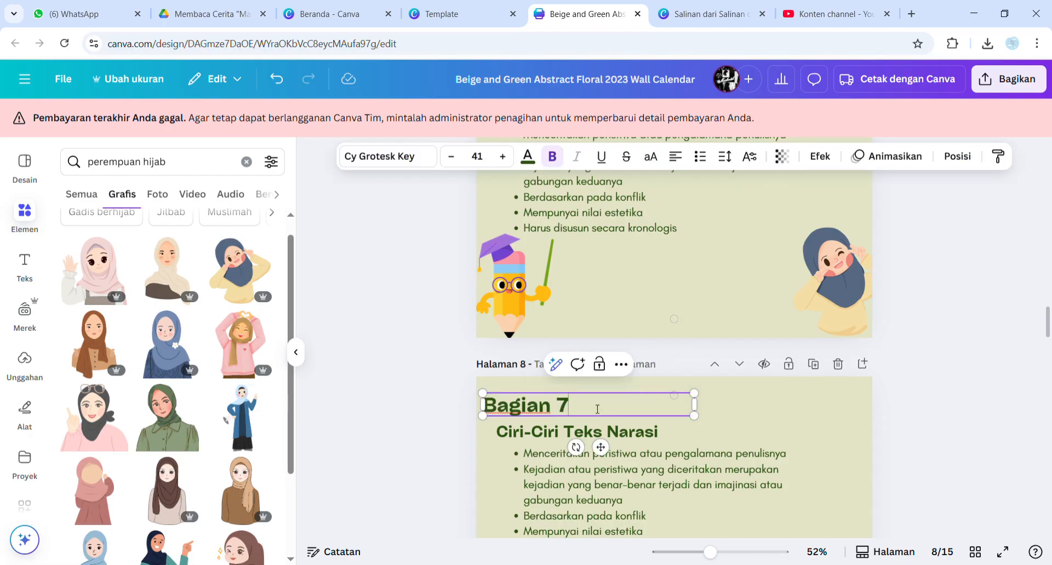
# - Replace page 8's subtitle with "Kata Penghubung Antarkalimat" and widen its box so the text fits on one line
pyautogui.click(616, 433)
pyautogui.click(618, 433)
pyautogui.write('Ka')
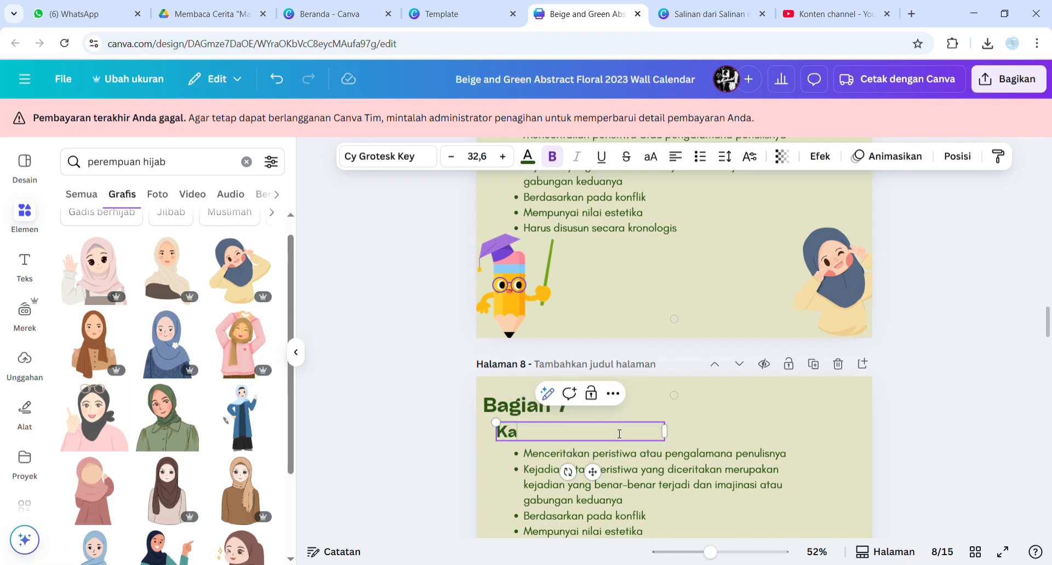
pyautogui.write('ta Peng')
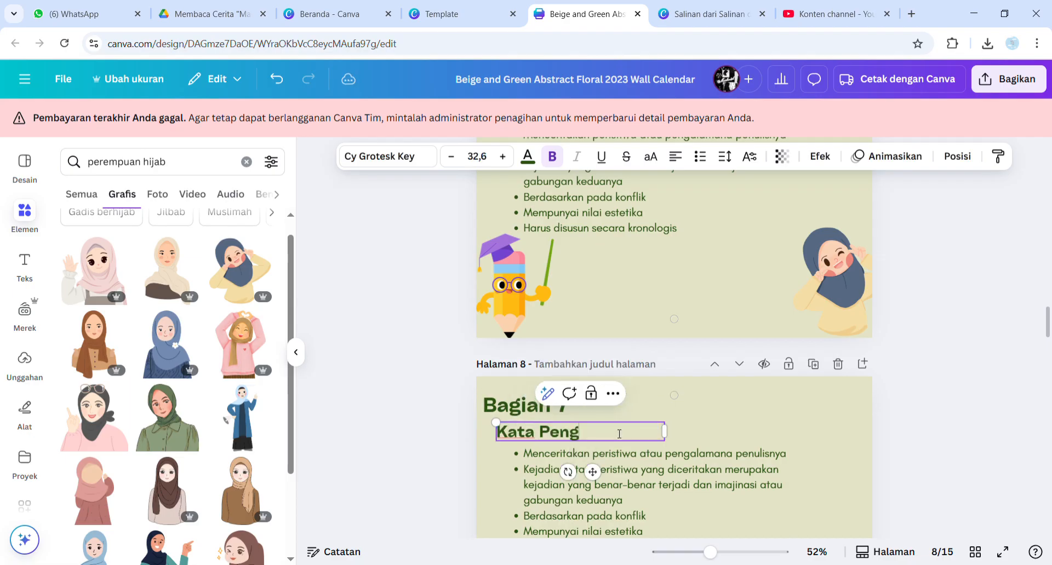
pyautogui.write('hubung AntarKal')
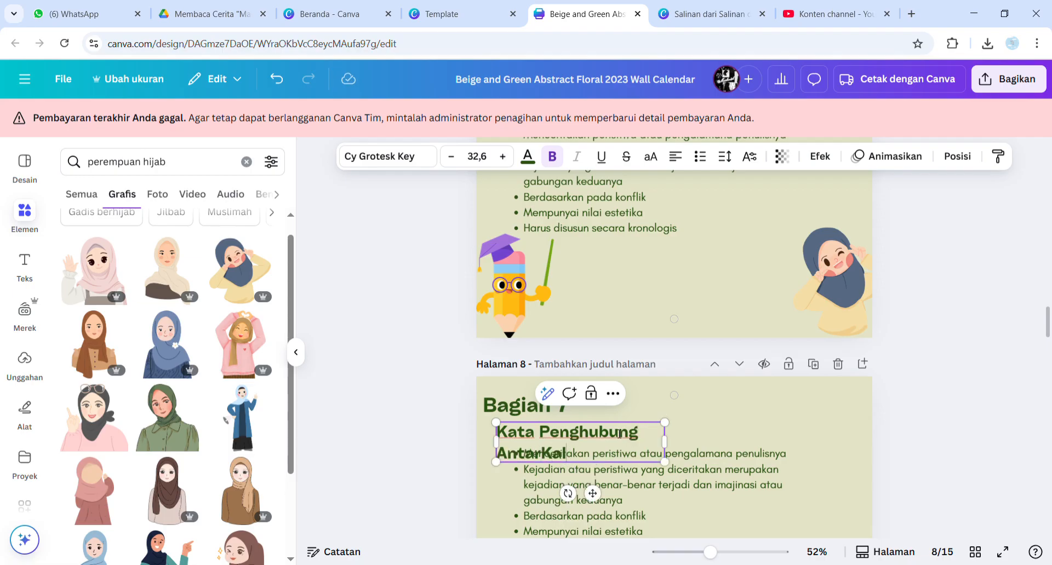
pyautogui.press('BackSpace')
pyautogui.press('BackSpace')
pyautogui.press('BackSpace')
pyautogui.write('kalimat')
pyautogui.moveTo(675, 453); pyautogui.dragTo(765, 435)
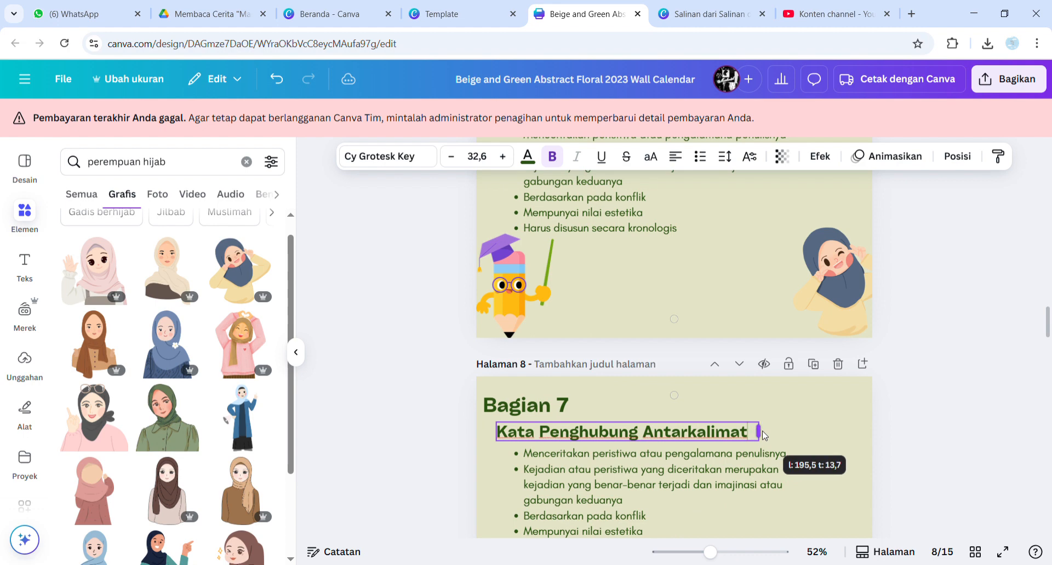
# - Delete all the text of the bulleted list on page 8
pyautogui.click(744, 463)
pyautogui.scroll(-2, 730, 474)
pyautogui.scroll(-1, 730, 473)
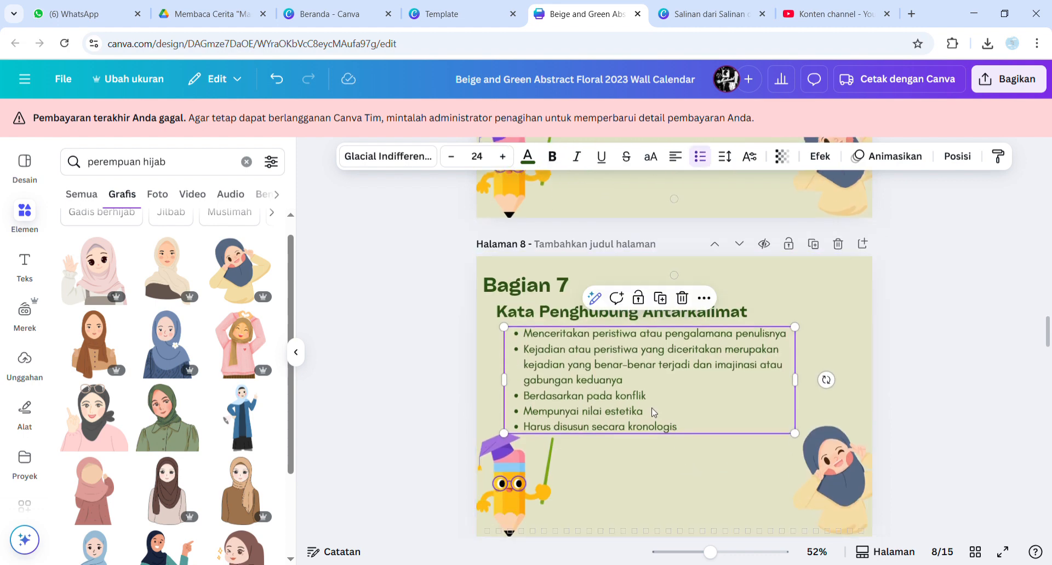
pyautogui.doubleClick(529, 349)
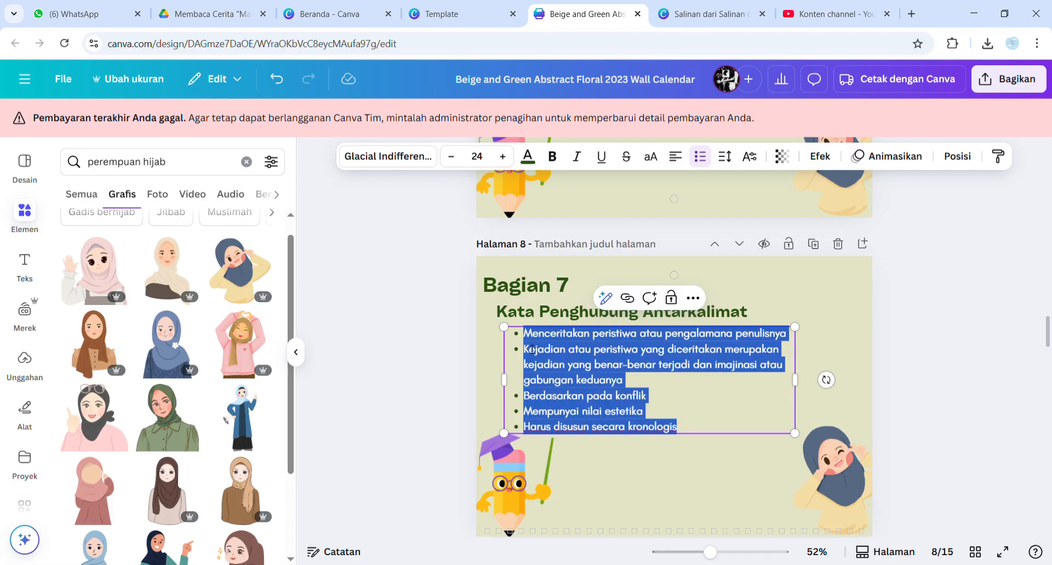
pyautogui.press('BackSpace')
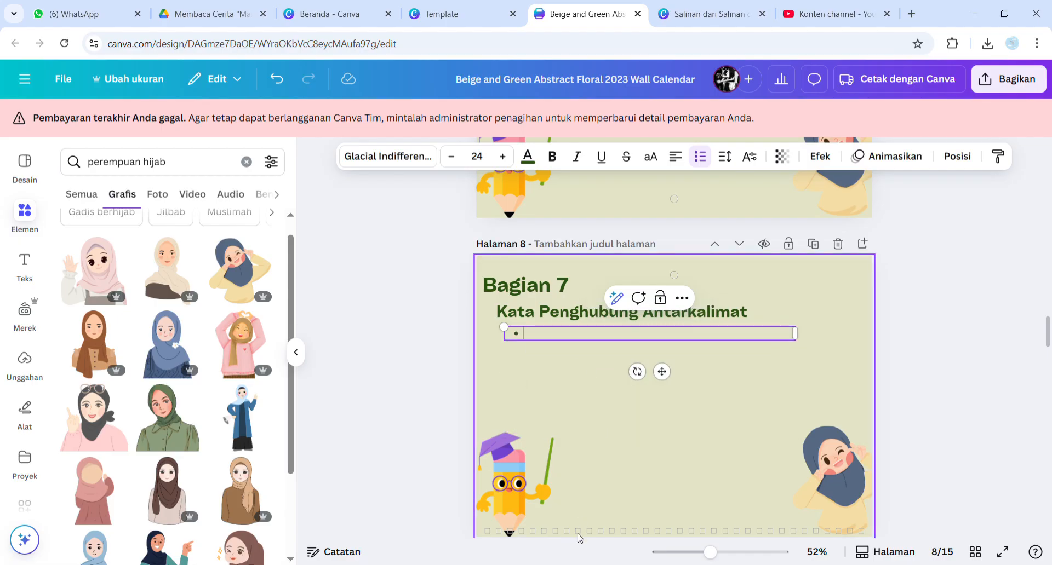
# - Duplicate the "Kata Penghubung Antarkalimat" subtitle and place the copy directly below the original
pyautogui.hotkey('alt', 'Tab')
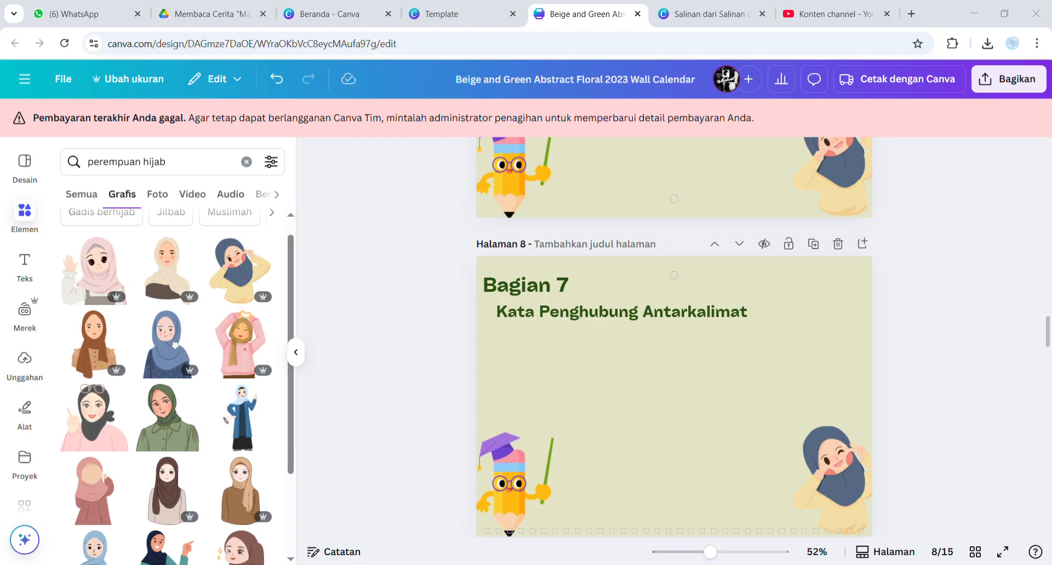
pyautogui.click(561, 318)
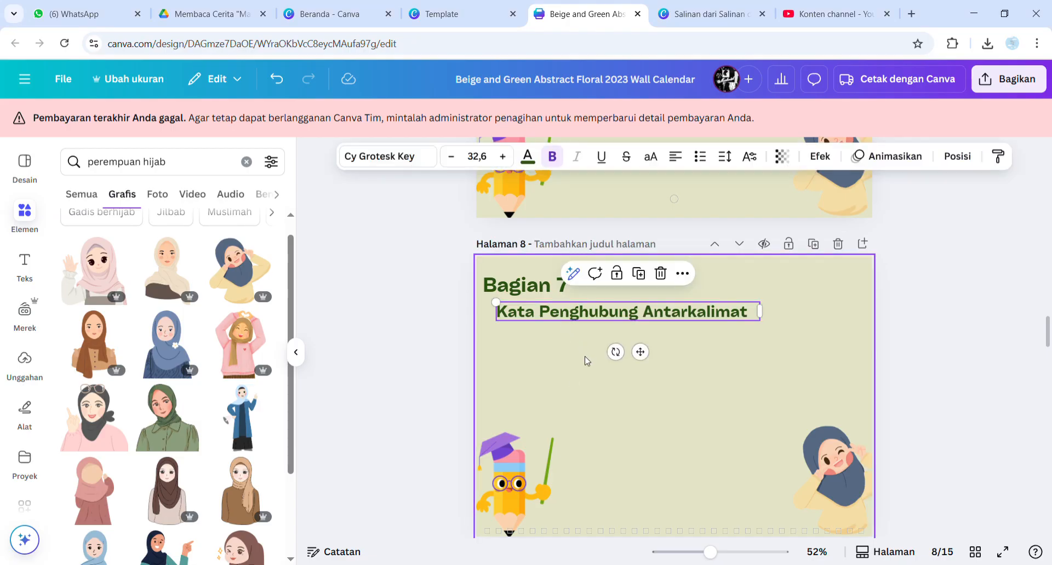
pyautogui.hotkey('ctrl', 'd')
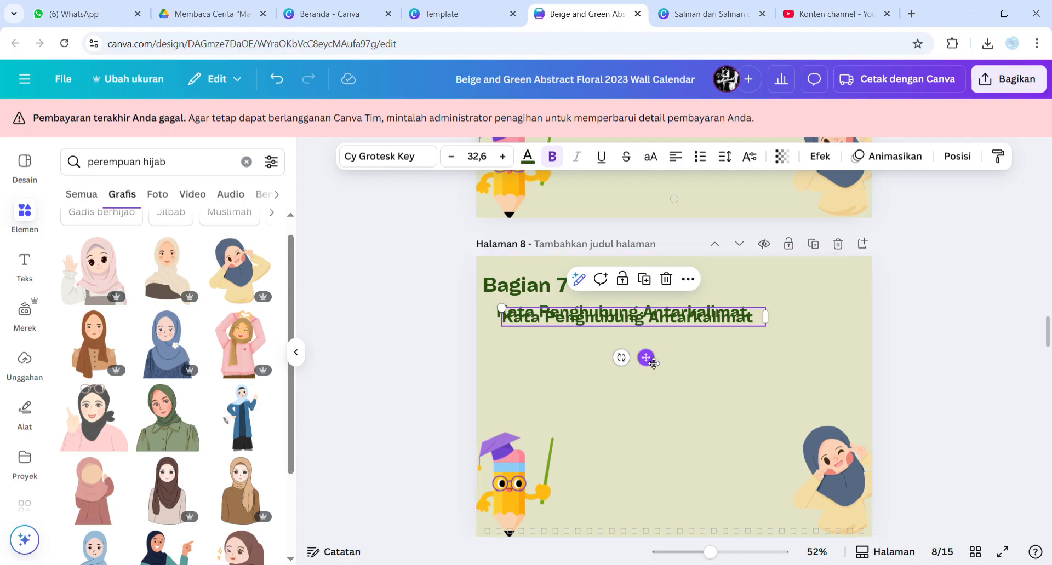
pyautogui.moveTo(647, 359); pyautogui.dragTo(649, 377)
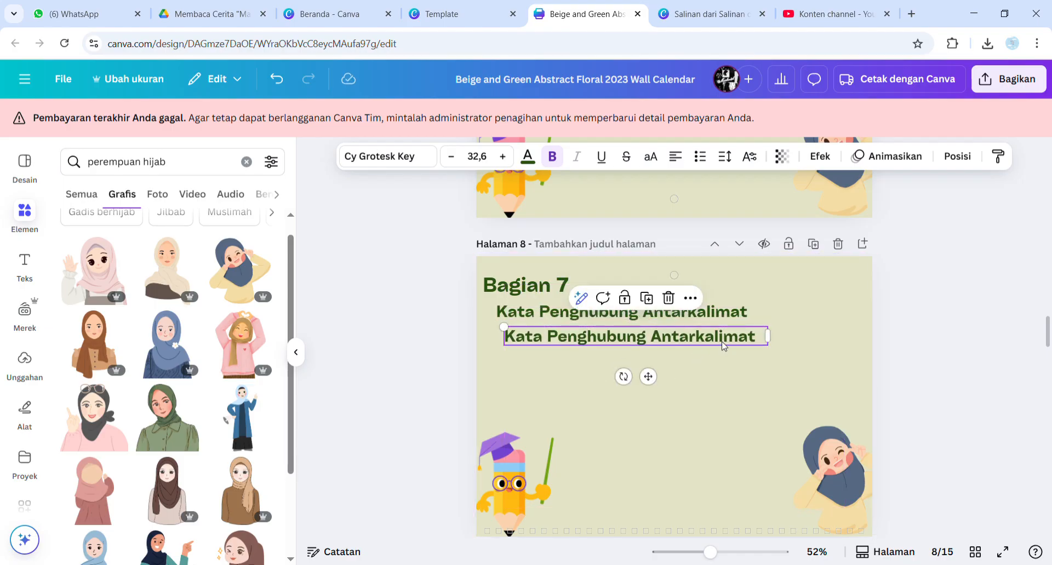
# - Replace the copied subtitle's text with the definition beginning "Kata penghubung antarkalimat dalam teks narasi adalah kata atau frasa" and ending "mudah dipahami"
pyautogui.doubleClick(728, 344)
pyautogui.write('Kata Penghubung Antarkalimat')
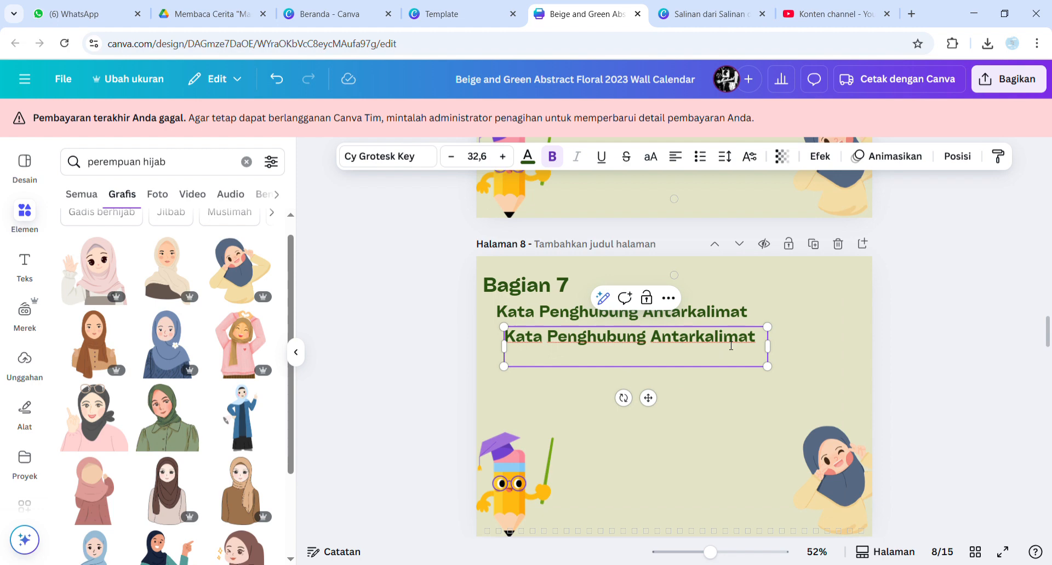
pyautogui.press('BackSpace')
pyautogui.press('BackSpace')
pyautogui.press('BackSpace')
pyautogui.press('BackSpace')
pyautogui.press('BackSpace')
pyautogui.press('BackSpace')
pyautogui.press('BackSpace')
pyautogui.press('BackSpace')
pyautogui.press('BackSpace')
pyautogui.press('BackSpace')
pyautogui.press('BackSpace')
pyautogui.press('BackSpace')
pyautogui.press('BackSpace')
pyautogui.press('BackSpace')
pyautogui.press('BackSpace')
pyautogui.press('BackSpace')
pyautogui.press('BackSpace')
pyautogui.press('BackSpace')
pyautogui.press('BackSpace')
pyautogui.press('BackSpace')
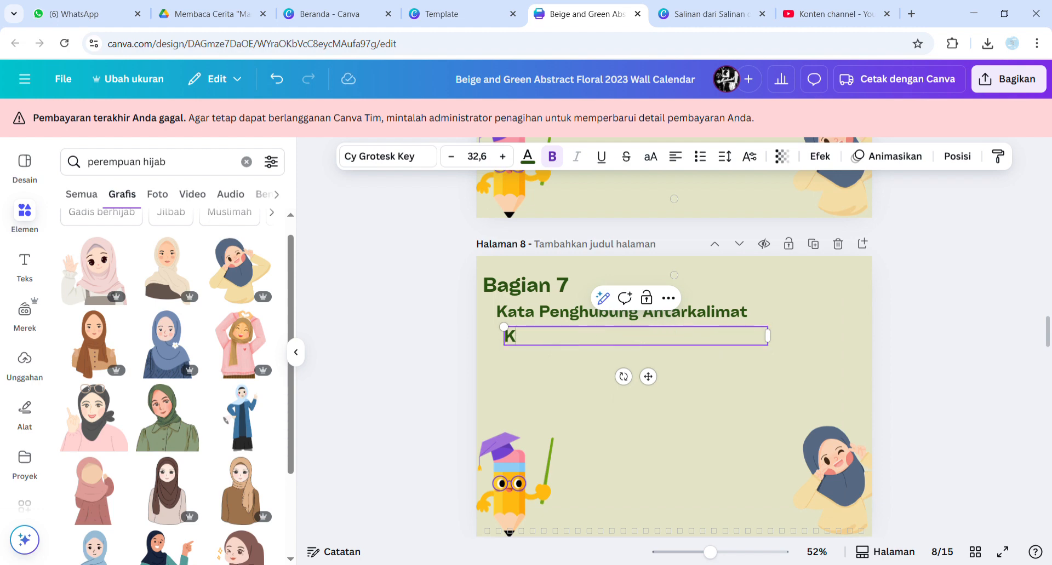
pyautogui.hotkey('alt', 'Tab')
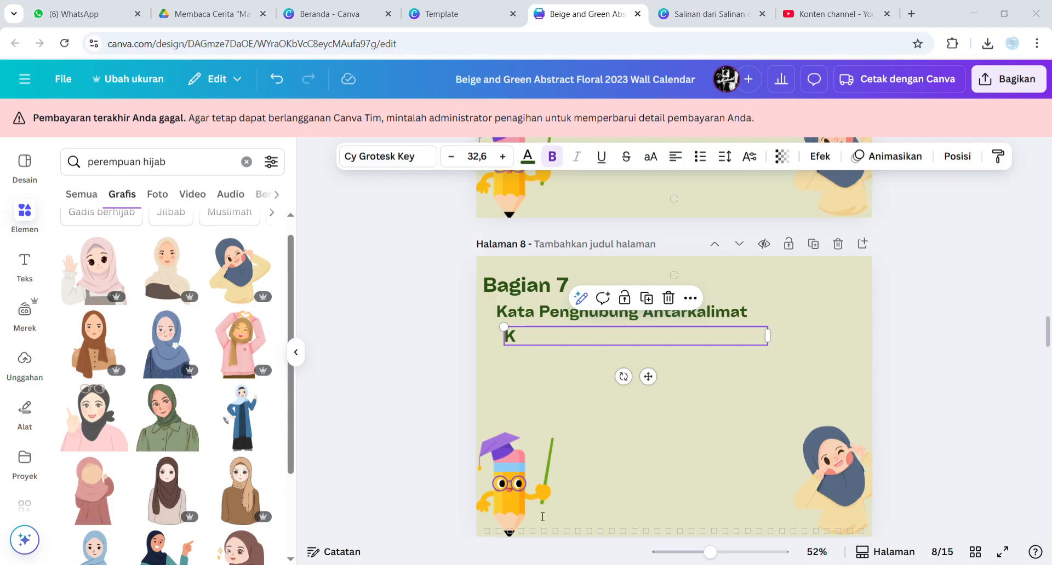
pyautogui.hotkey('alt', 'Tab')
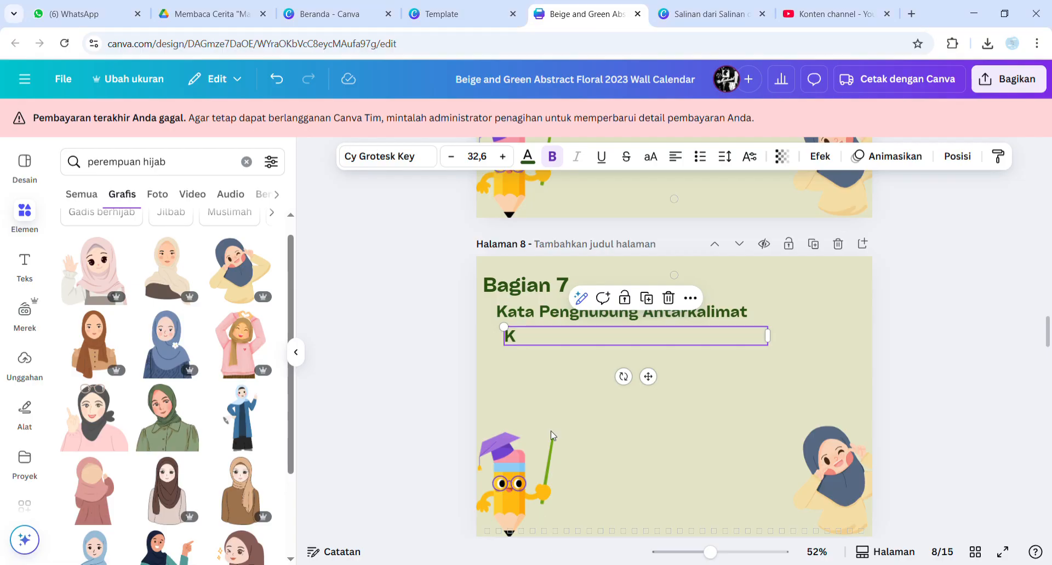
pyautogui.click(530, 347)
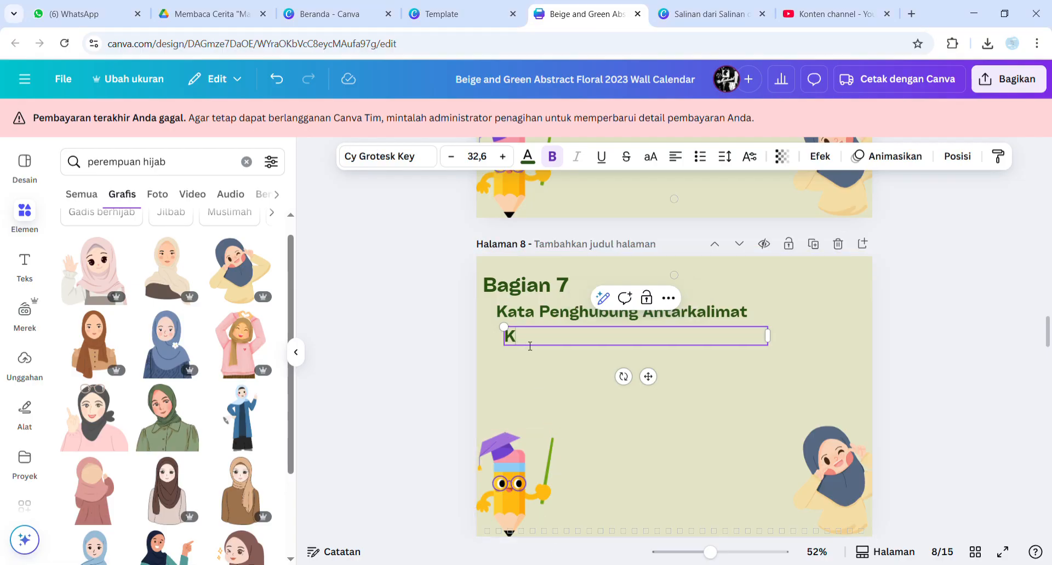
pyautogui.write('Kata penghubung antarkalimat dalam teks narasi adalah kata atau frasa yang digunakan untuk menghubungkan satu kalimat dengan kalimat lainnya agar alur cerita tetap logis, terstruktur, dan mudah dipahami')
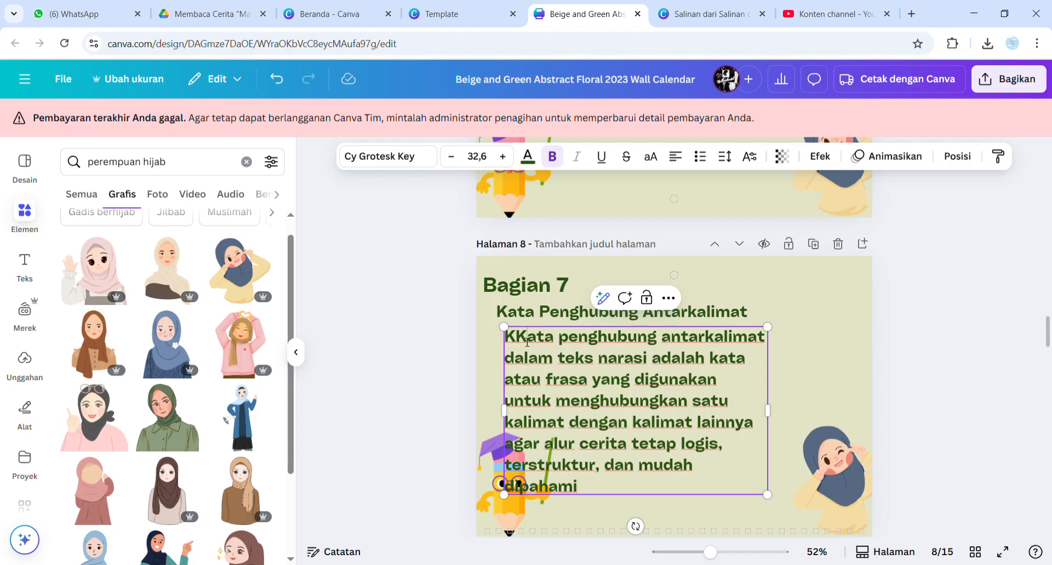
pyautogui.click(527, 342)
pyautogui.press('BackSpace')
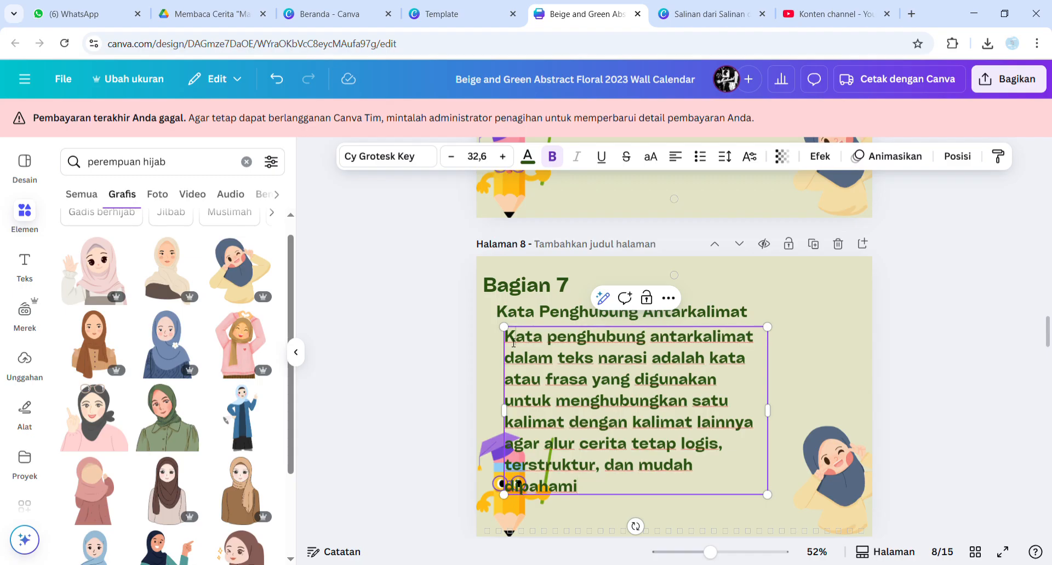
# - Reduce the whole definition paragraph on page 8 to font size 21,6 and remove its bold formatting
pyautogui.moveTo(513, 343); pyautogui.dragTo(622, 490)
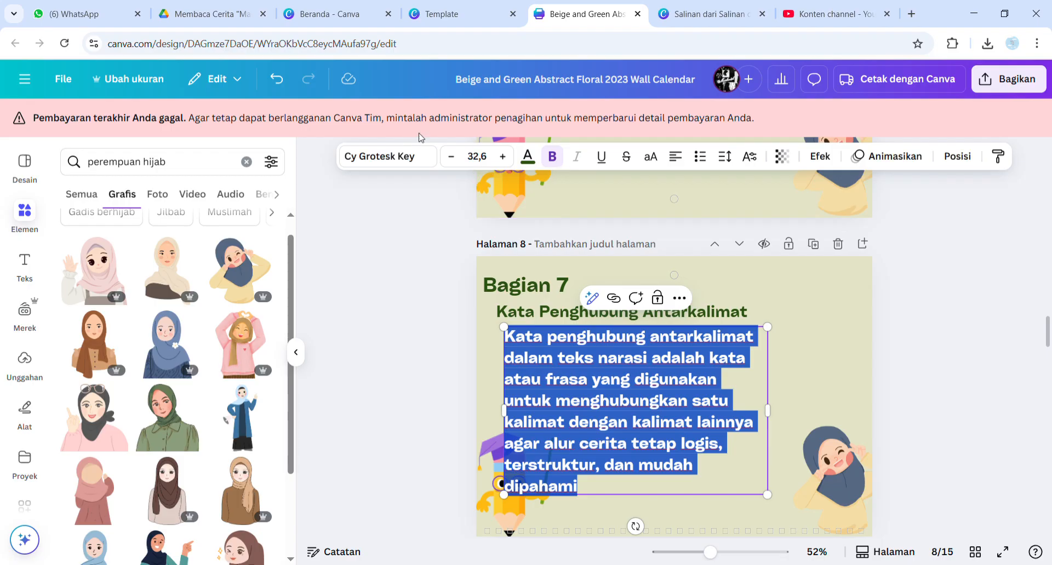
pyautogui.click(452, 157)
pyautogui.click(453, 157)
pyautogui.click(453, 157)
pyautogui.click(452, 157)
pyautogui.click(453, 158)
pyautogui.click(453, 157)
pyautogui.click(452, 157)
pyautogui.click(453, 158)
pyautogui.click(452, 157)
pyautogui.click(453, 157)
pyautogui.click(452, 158)
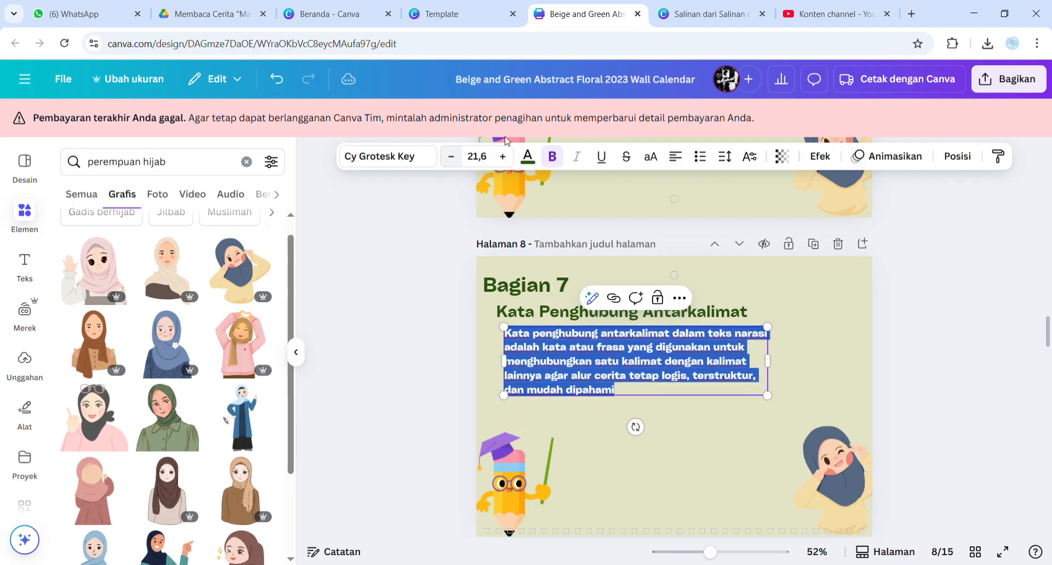
pyautogui.click(552, 157)
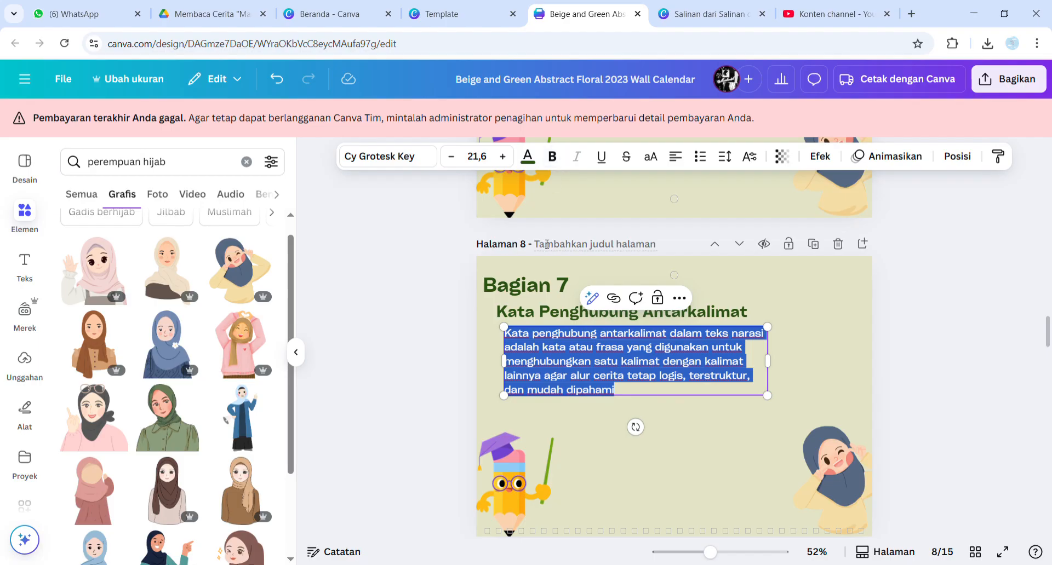
pyautogui.click(674, 406)
pyautogui.click(654, 393)
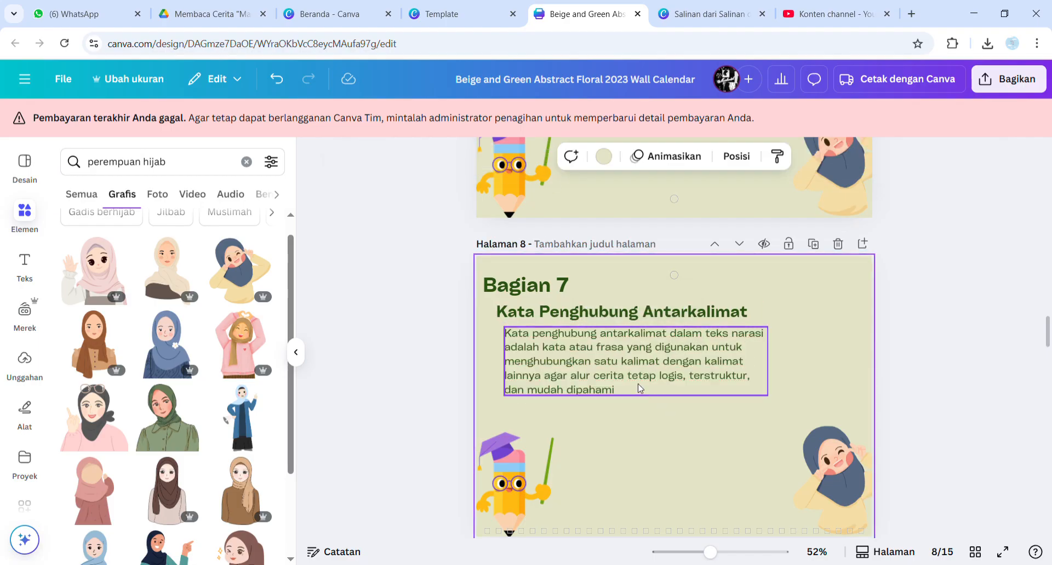
# - Recolour the entire definition paragraph with the light green from the document colours
pyautogui.doubleClick(641, 389)
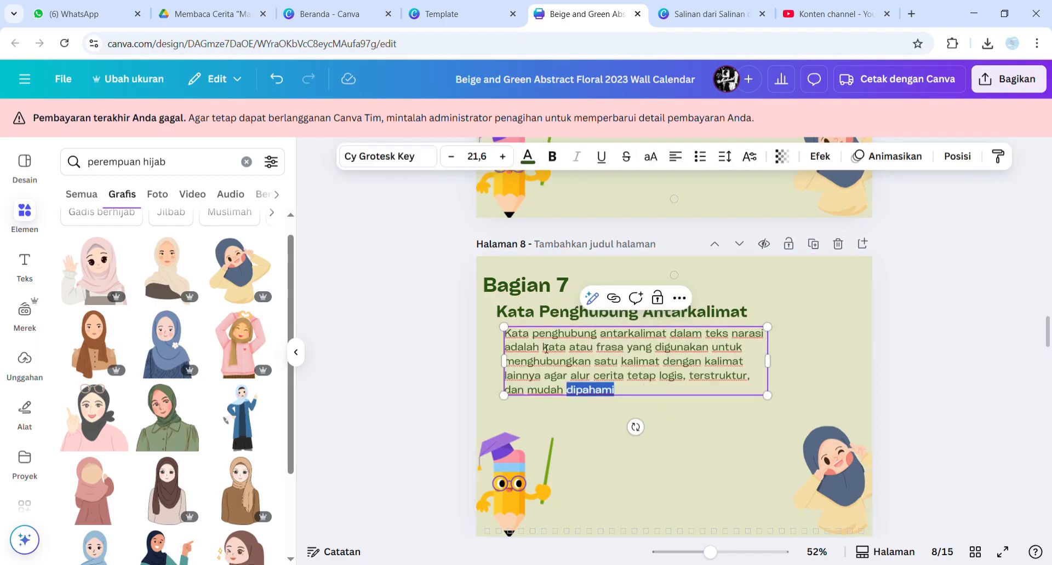
pyautogui.click(513, 341)
pyautogui.hotkey('ctrl', 'a')
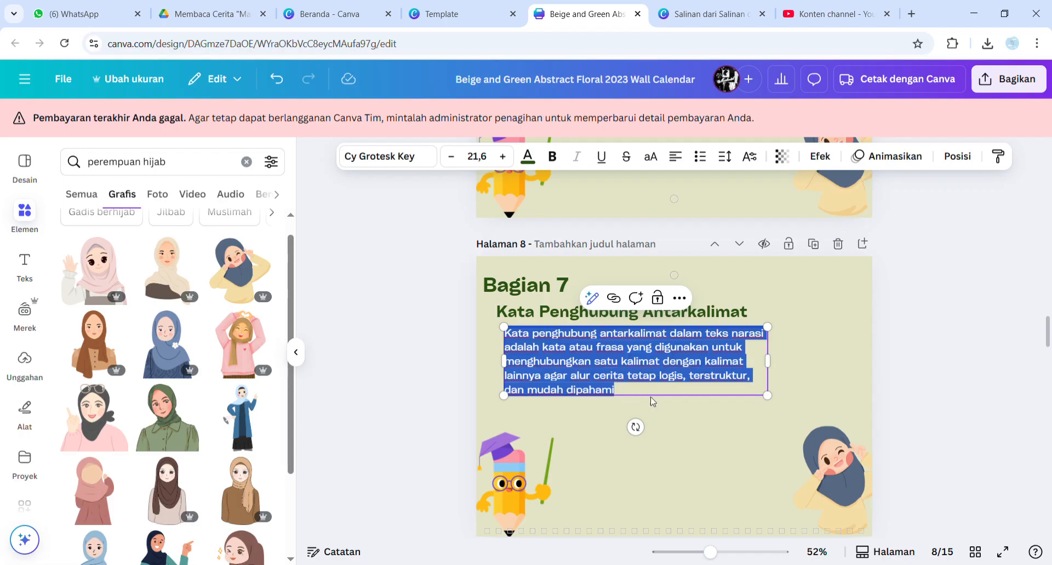
pyautogui.click(527, 157)
pyautogui.click(258, 260)
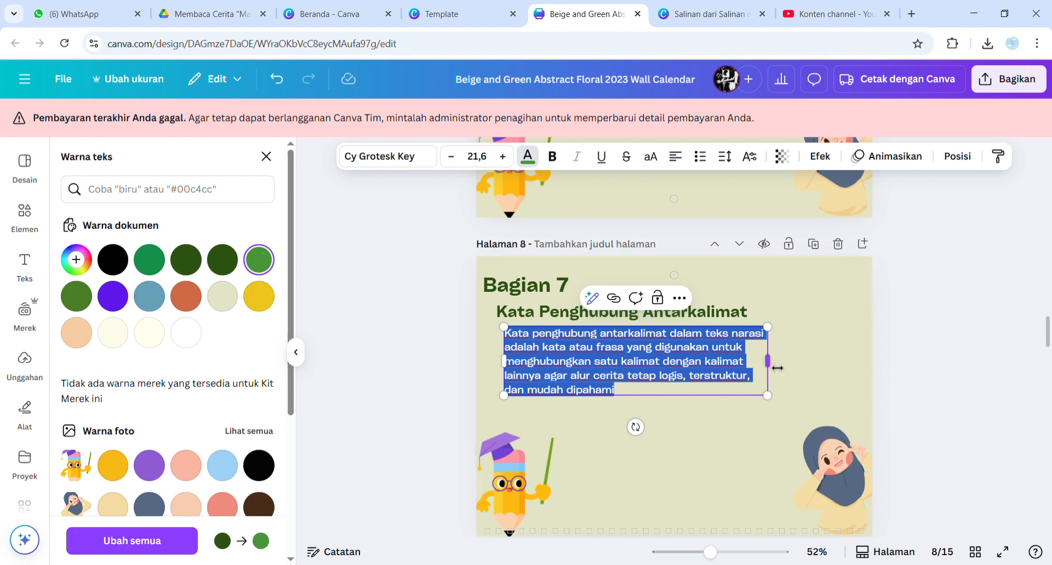
# - Widen the definition's text box so it wraps onto four lines and align its left edge with the subtitle above
pyautogui.moveTo(777, 368); pyautogui.dragTo(825, 360)
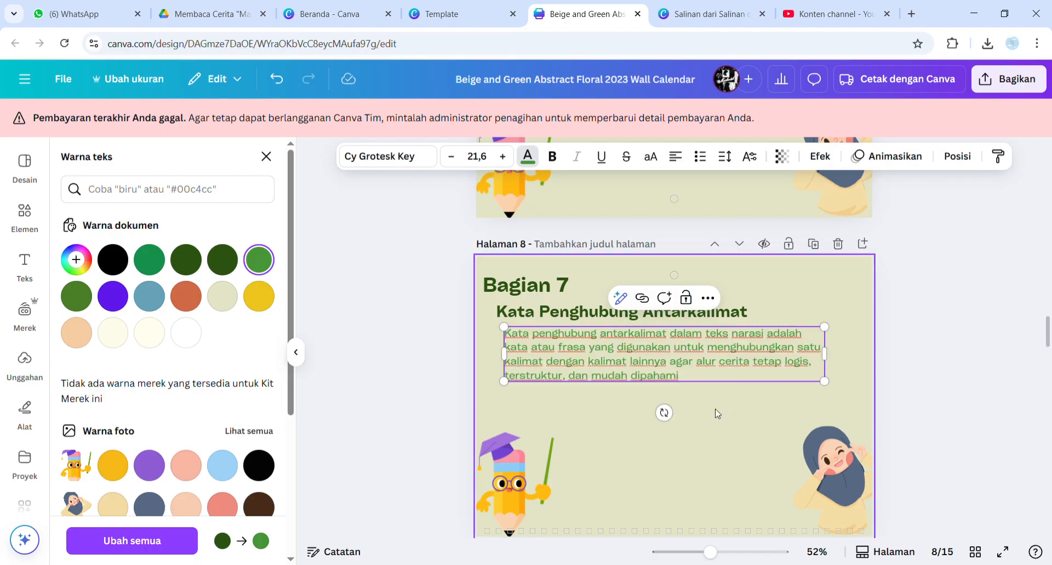
pyautogui.press('Escape')
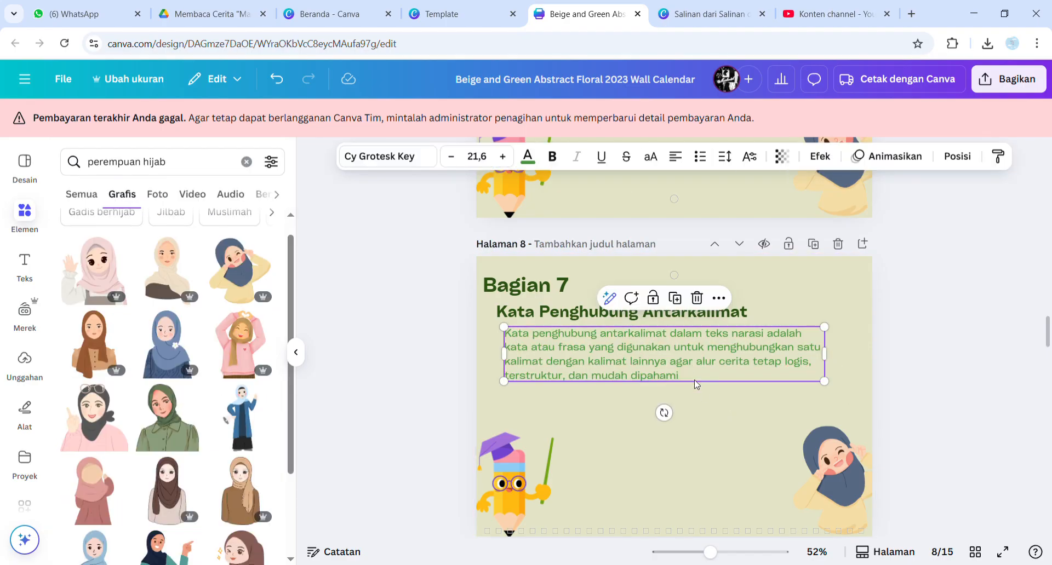
pyautogui.moveTo(694, 381); pyautogui.dragTo(690, 385)
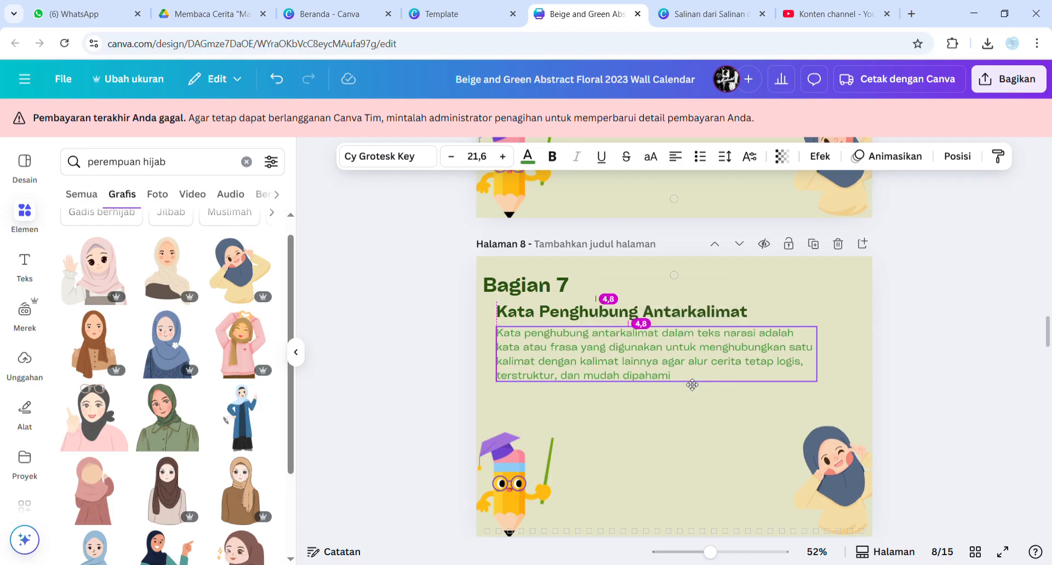
pyautogui.moveTo(695, 383); pyautogui.dragTo(694, 383)
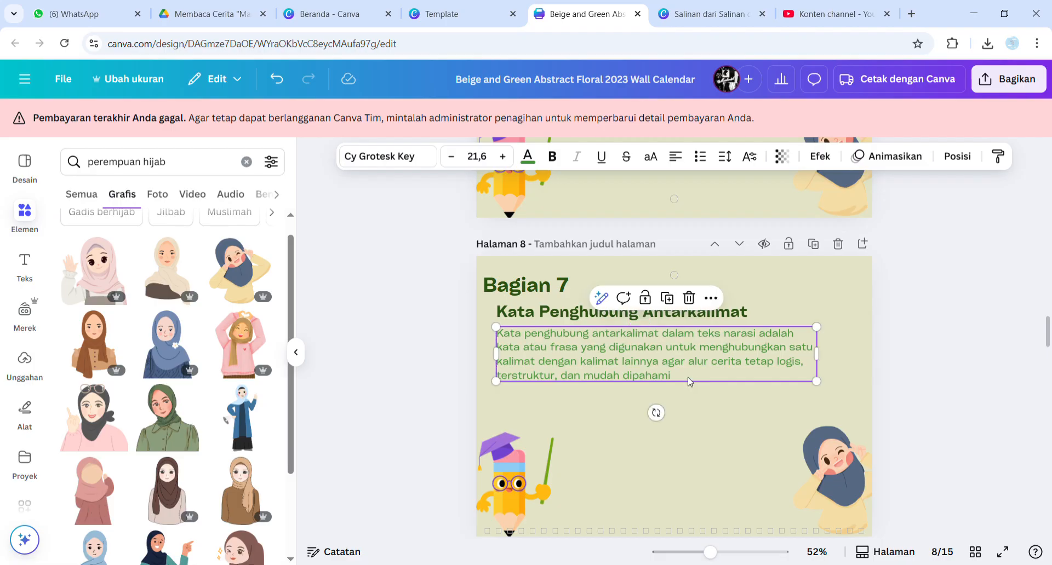
pyautogui.click(713, 418)
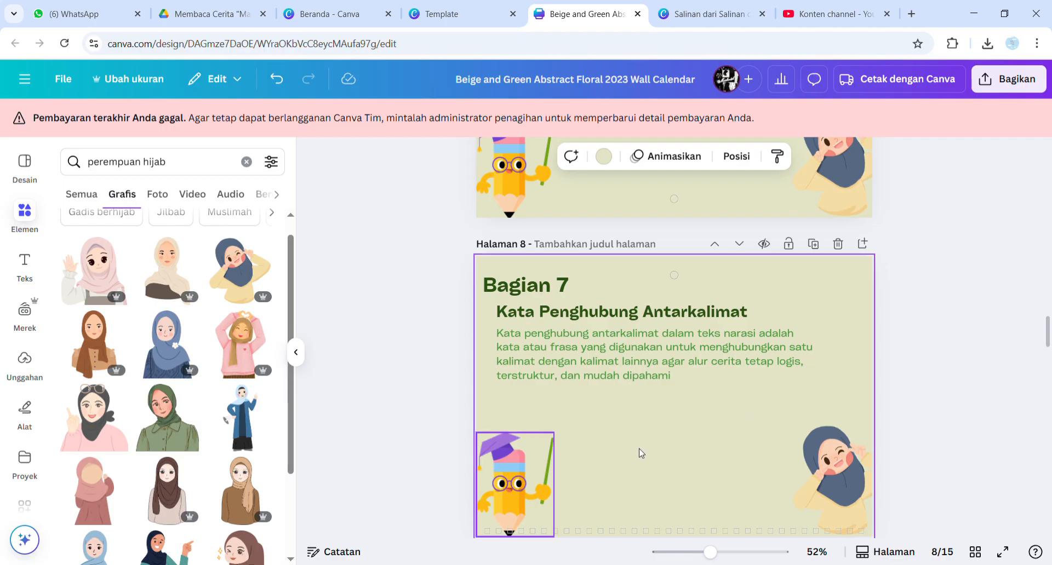
pyautogui.scroll(-1, 695, 444)
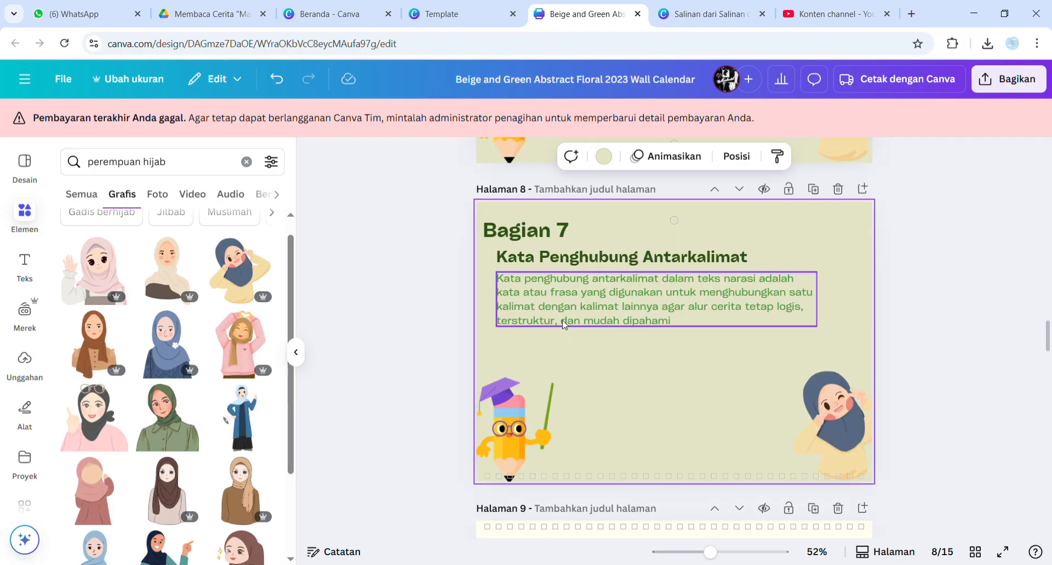
pyautogui.click(593, 320)
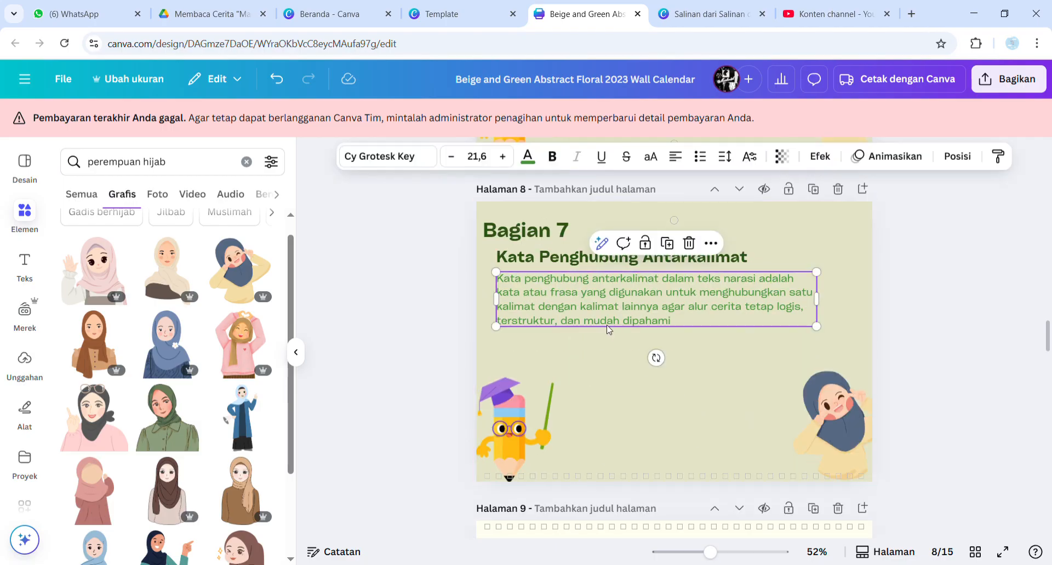
pyautogui.click(737, 354)
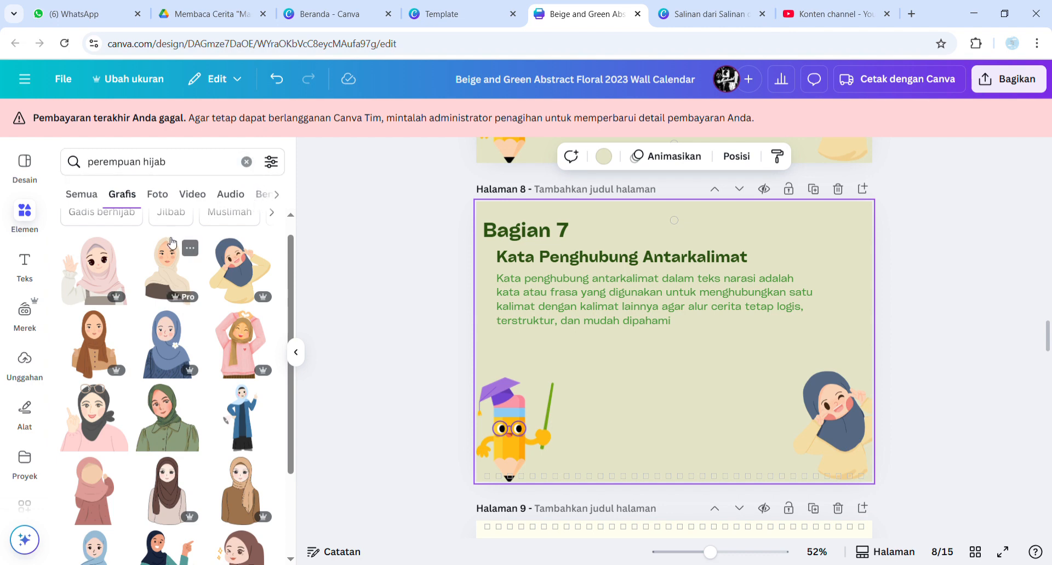
# - Upload the six-panel daily activities picture, add it to page 8 and place it at reduced size below the definition
pyautogui.click(22, 361)
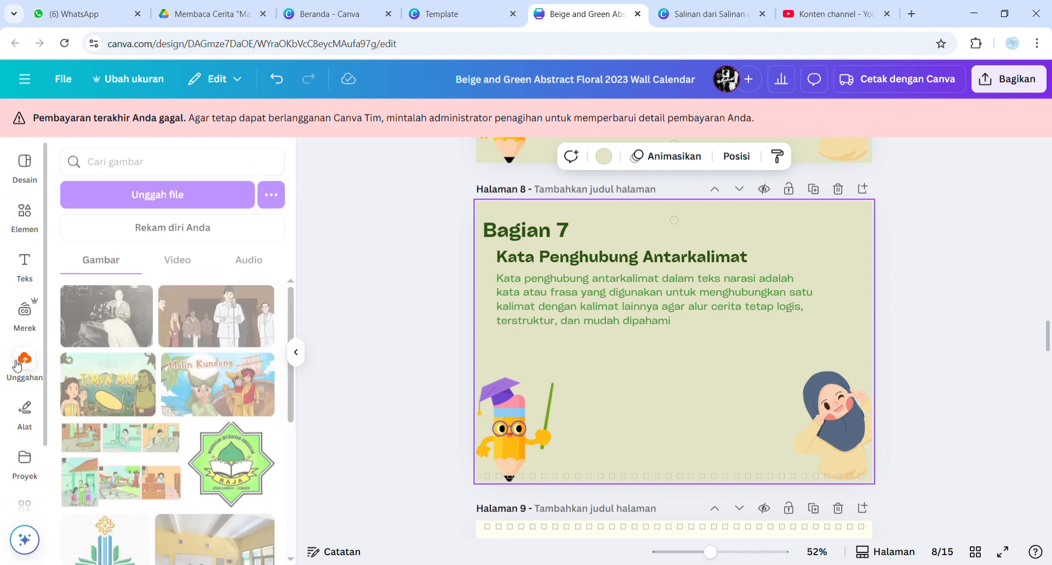
pyautogui.click(192, 197)
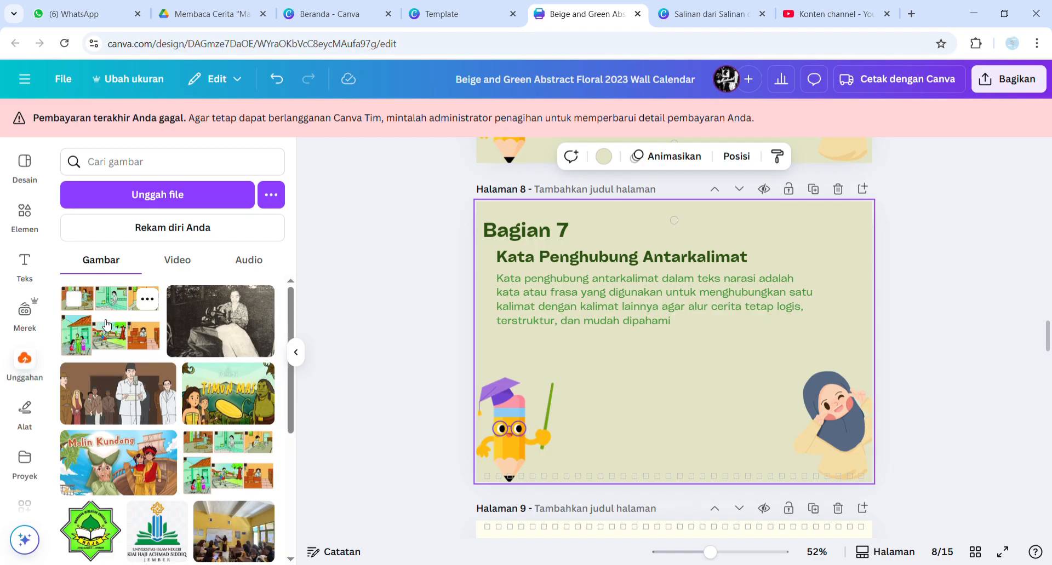
pyautogui.click(105, 325)
pyautogui.moveTo(660, 380); pyautogui.dragTo(653, 407)
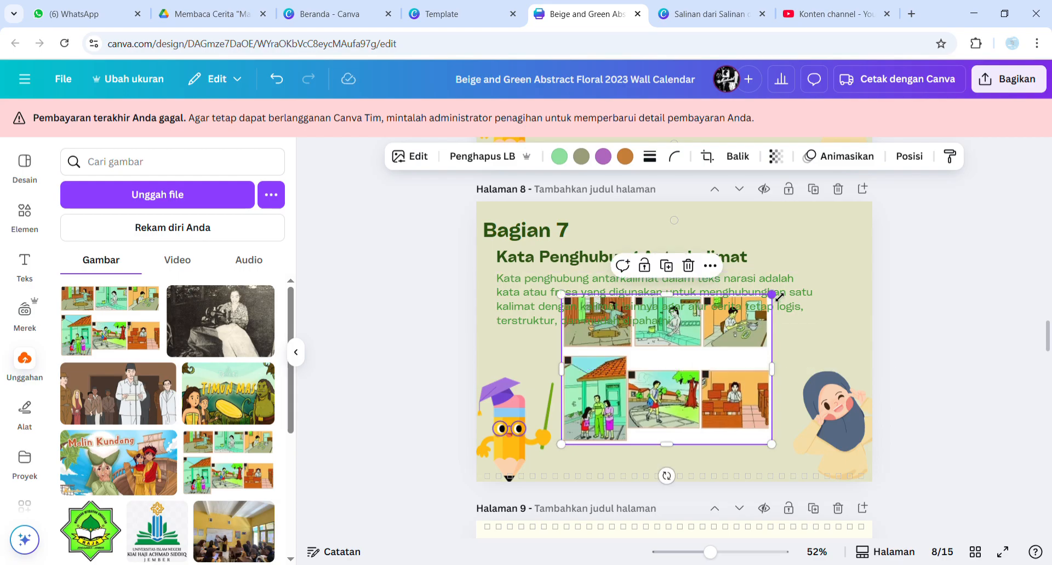
pyautogui.moveTo(781, 308); pyautogui.dragTo(709, 367)
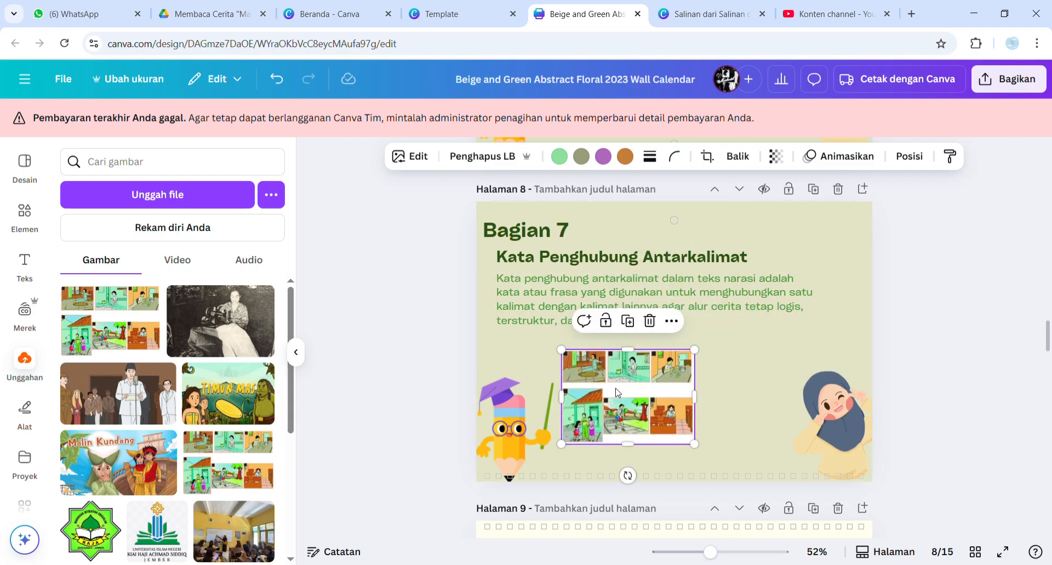
pyautogui.moveTo(616, 385); pyautogui.dragTo(608, 368)
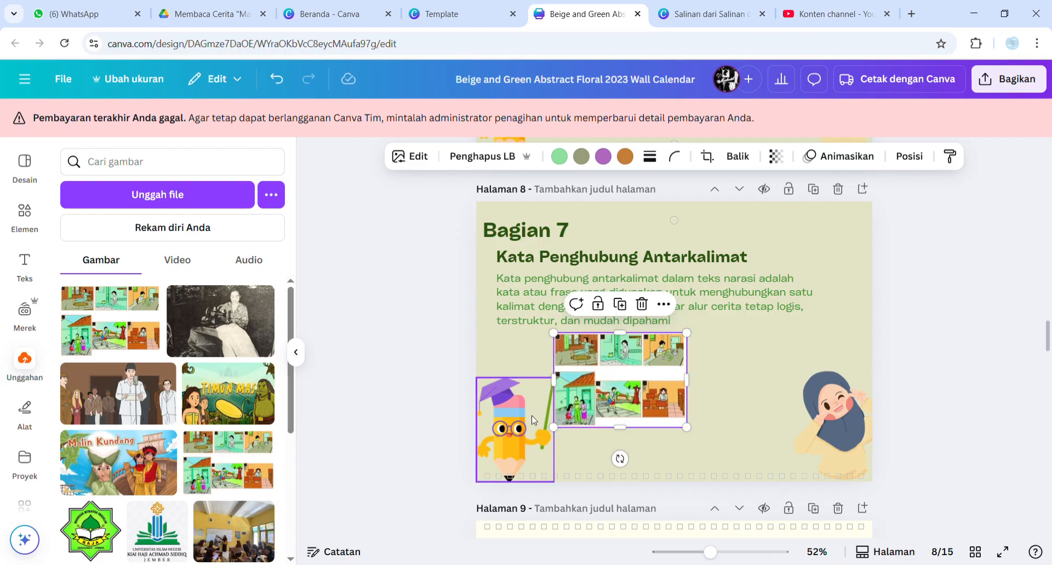
# - Shrink the pencil character, then scale the six-panel picture down a little and fit it just above the pencil's pointer
pyautogui.click(516, 424)
pyautogui.moveTo(553, 378); pyautogui.dragTo(550, 409)
pyautogui.moveTo(606, 378); pyautogui.dragTo(593, 376)
pyautogui.moveTo(683, 341); pyautogui.dragTo(656, 360)
pyautogui.moveTo(609, 391); pyautogui.dragTo(594, 383)
# - Round the corners of the six-panel picture with a corner rounding of 24
pyautogui.click(674, 157)
pyautogui.moveTo(615, 216); pyautogui.dragTo(632, 215)
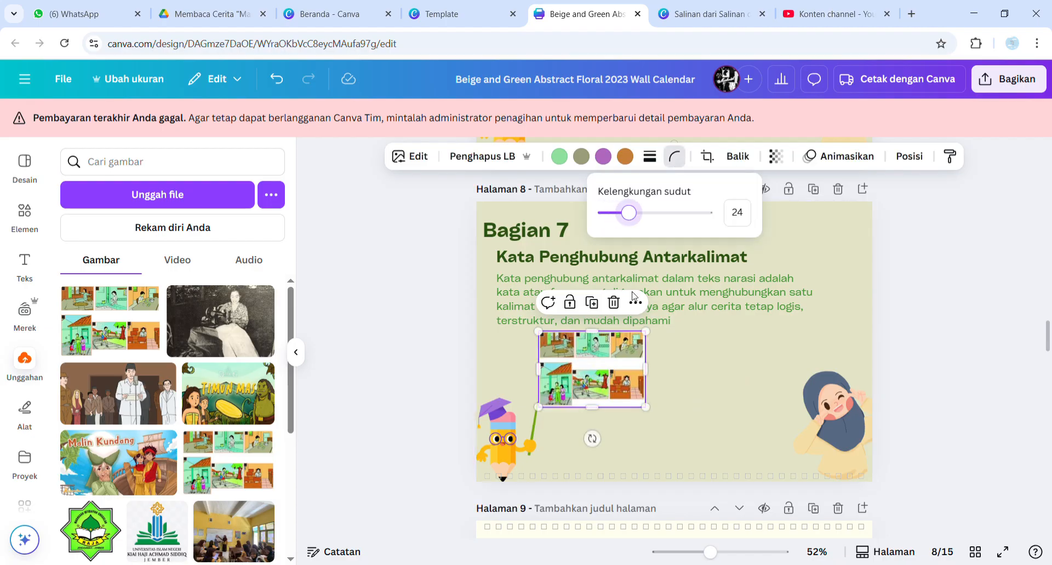
pyautogui.click(668, 394)
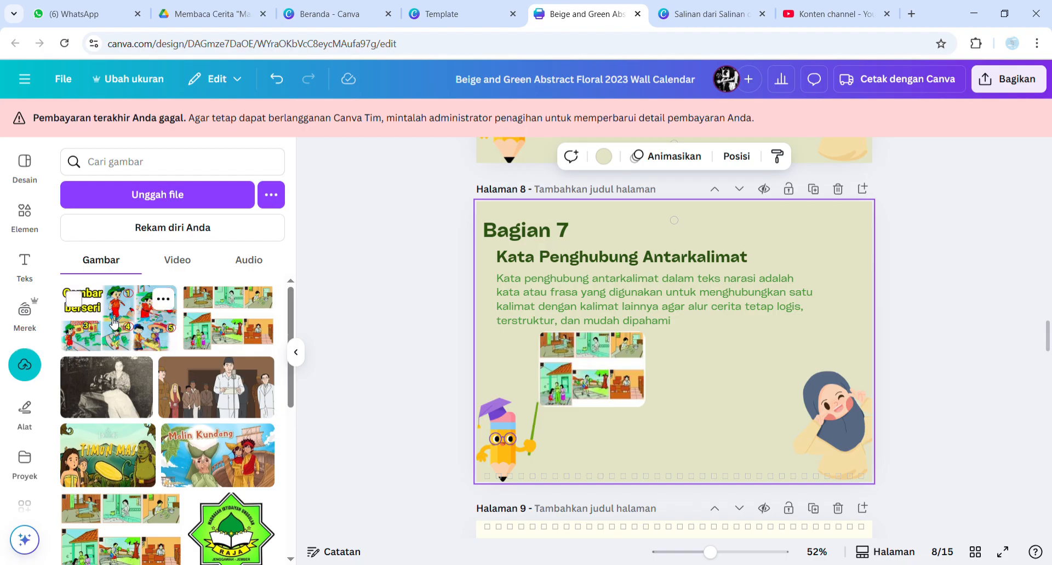
# - Add the uploaded "Gambar berseri" picture to page 8, shrink it and place it to the right of the six-panel picture
pyautogui.click(114, 324)
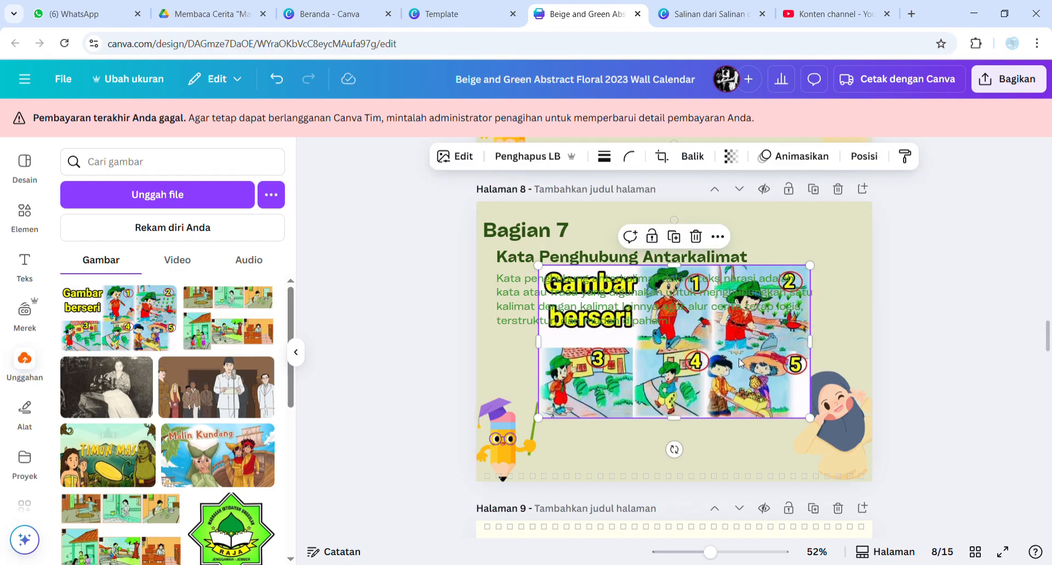
pyautogui.moveTo(741, 364); pyautogui.dragTo(757, 410)
pyautogui.moveTo(821, 326); pyautogui.dragTo(707, 406)
pyautogui.moveTo(624, 419); pyautogui.dragTo(735, 359)
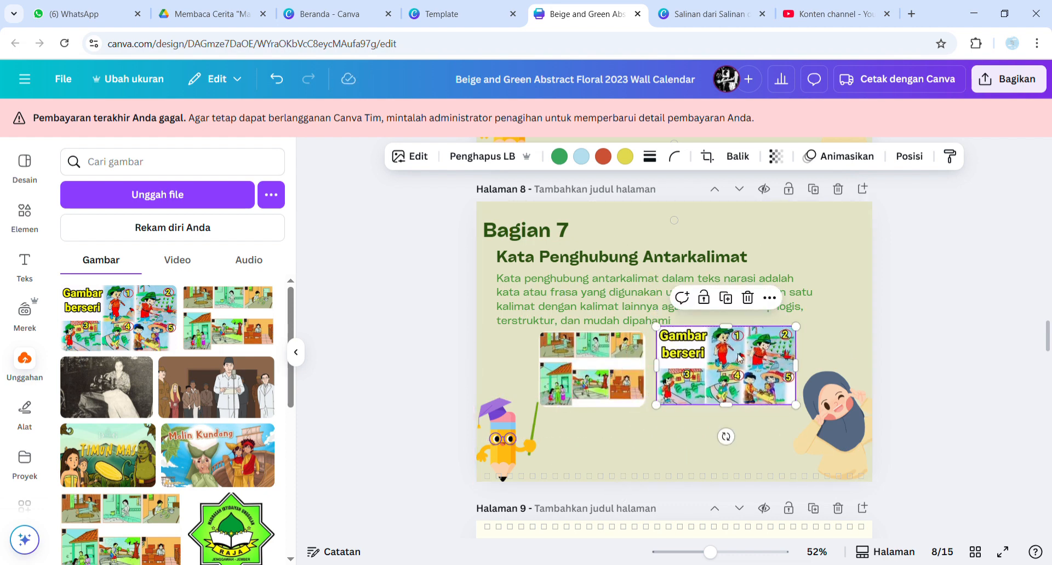
# - Scale the "Gambar berseri" picture down slightly level with the neighbouring picture's top edge and set its corner rounding to 26
pyautogui.moveTo(800, 336); pyautogui.dragTo(784, 344)
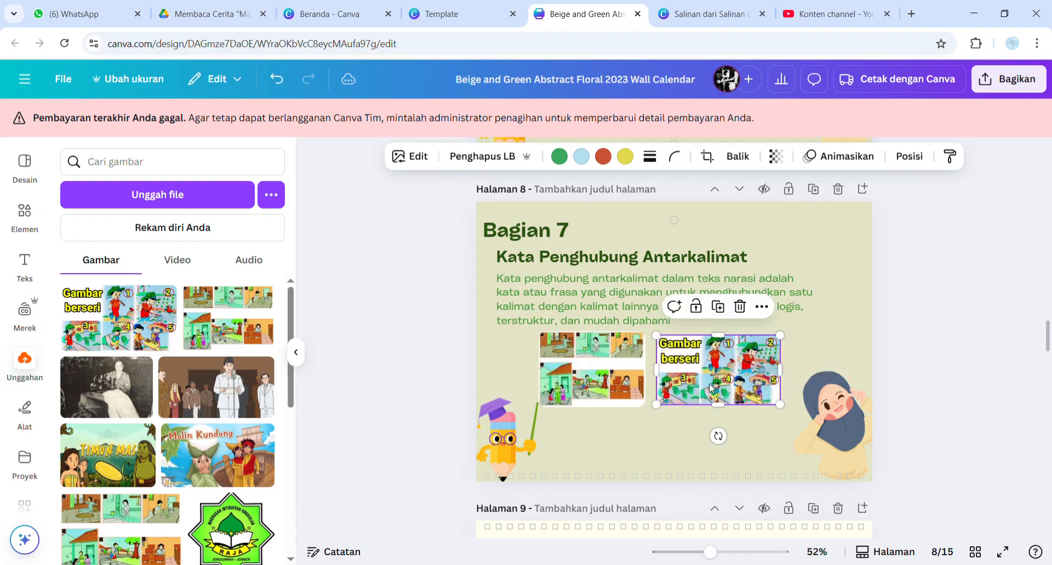
pyautogui.moveTo(710, 383); pyautogui.dragTo(717, 379)
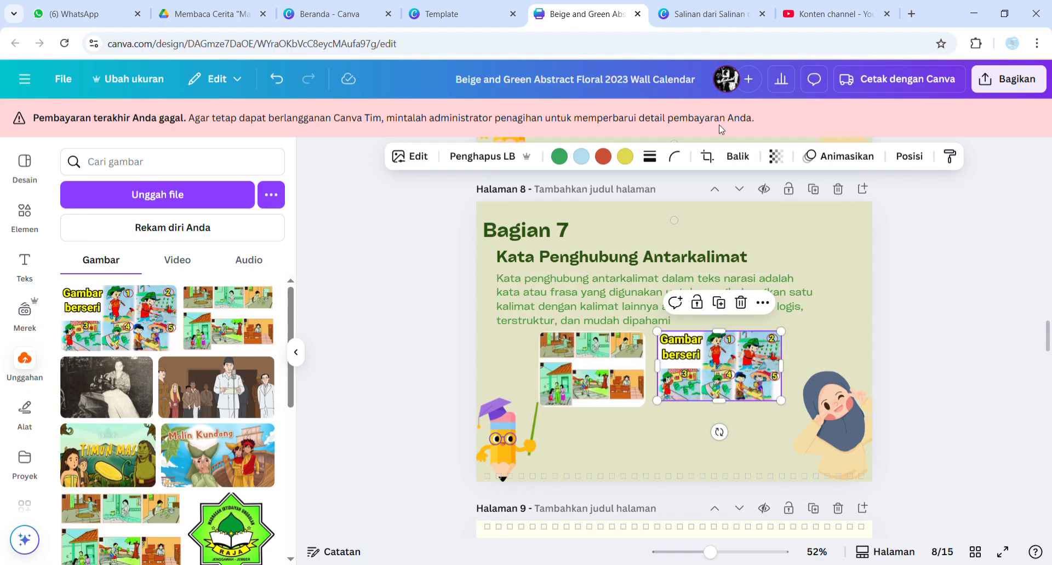
pyautogui.click(676, 156)
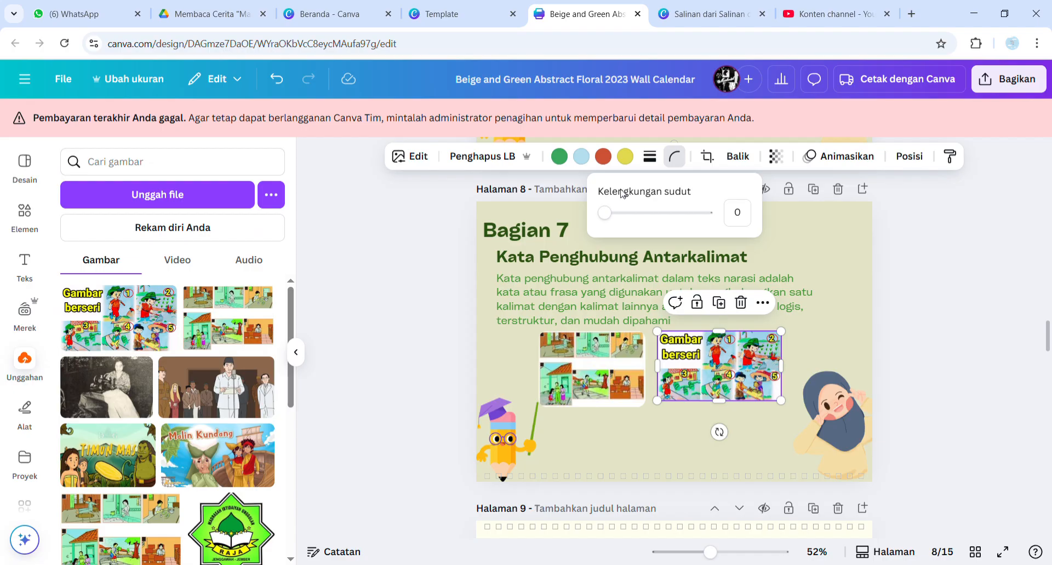
pyautogui.moveTo(610, 215); pyautogui.dragTo(631, 214)
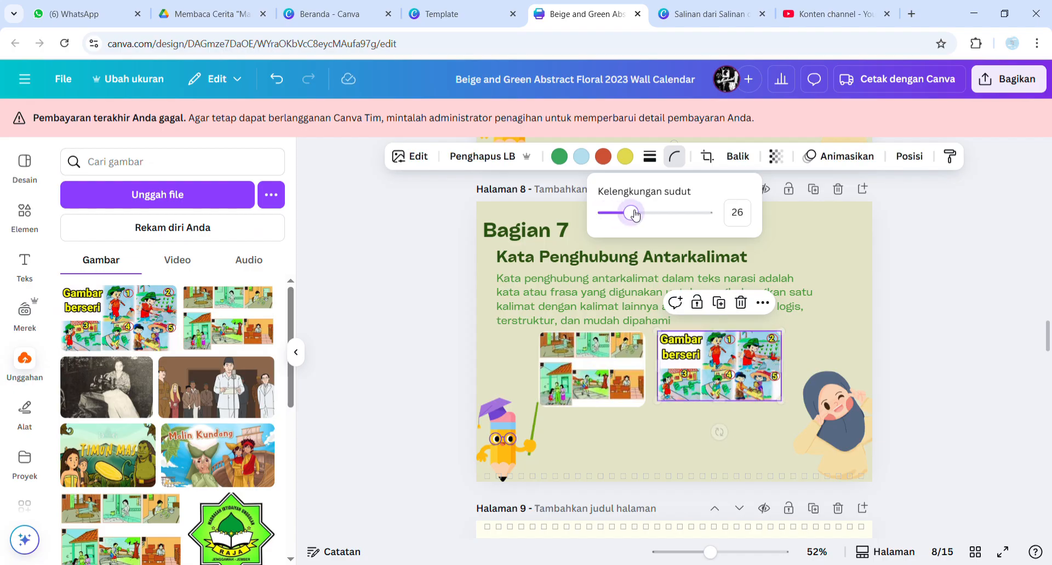
# - Delete the pencil character and the girl in the hijab from page 8
pyautogui.click(518, 457)
pyautogui.press('Delete')
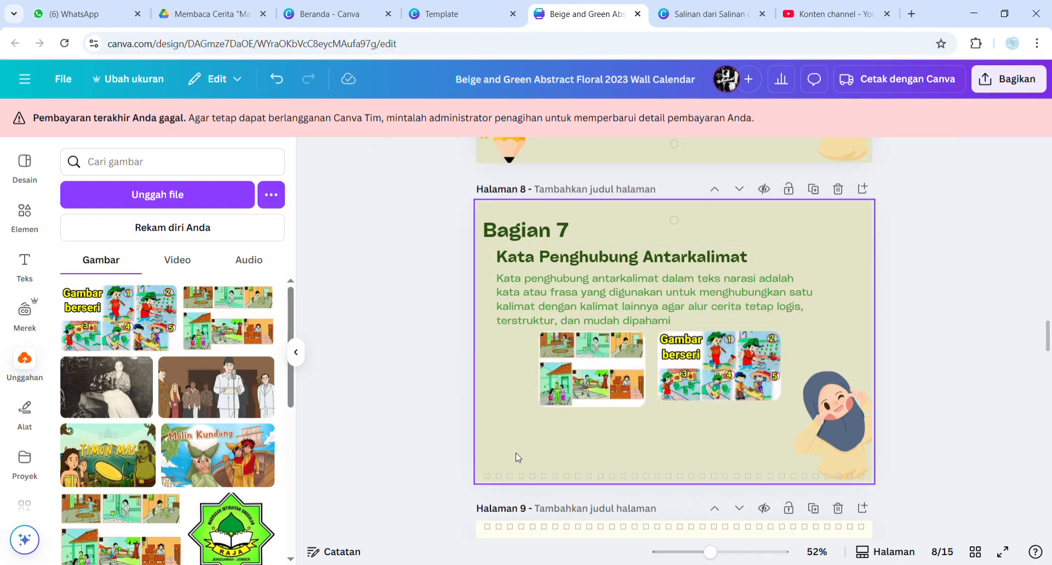
pyautogui.click(802, 443)
pyautogui.press('Delete')
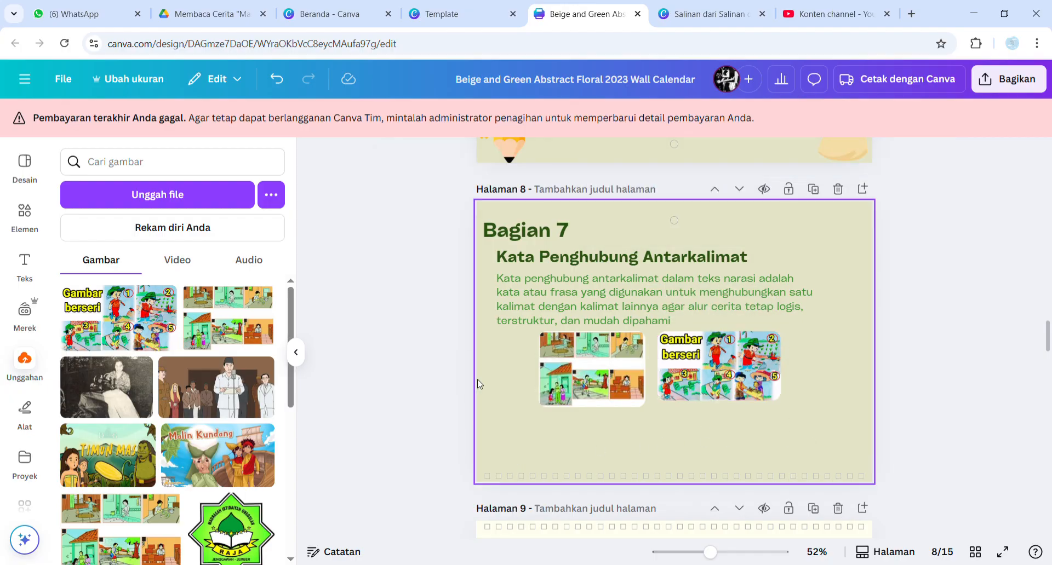
# - Search the elements for "anak belajar dengan ibu" and list all matching graphics
pyautogui.click(24, 216)
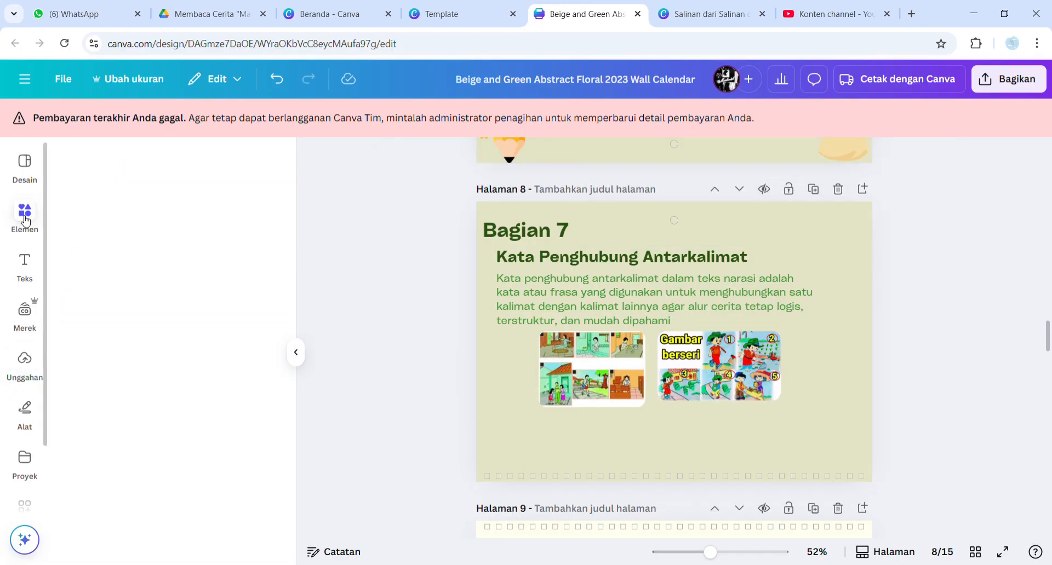
pyautogui.click(246, 162)
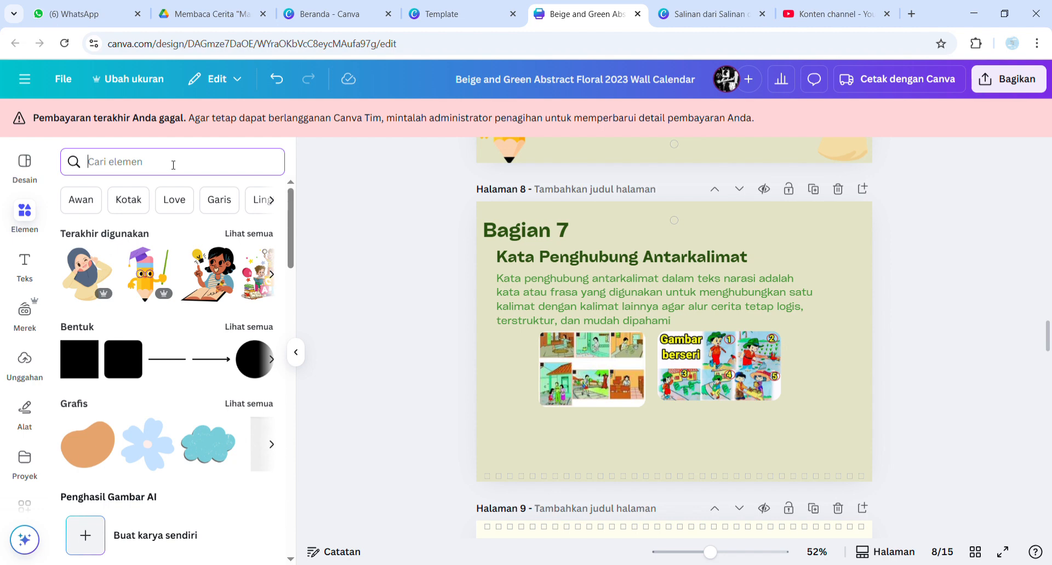
pyautogui.write('anak bela')
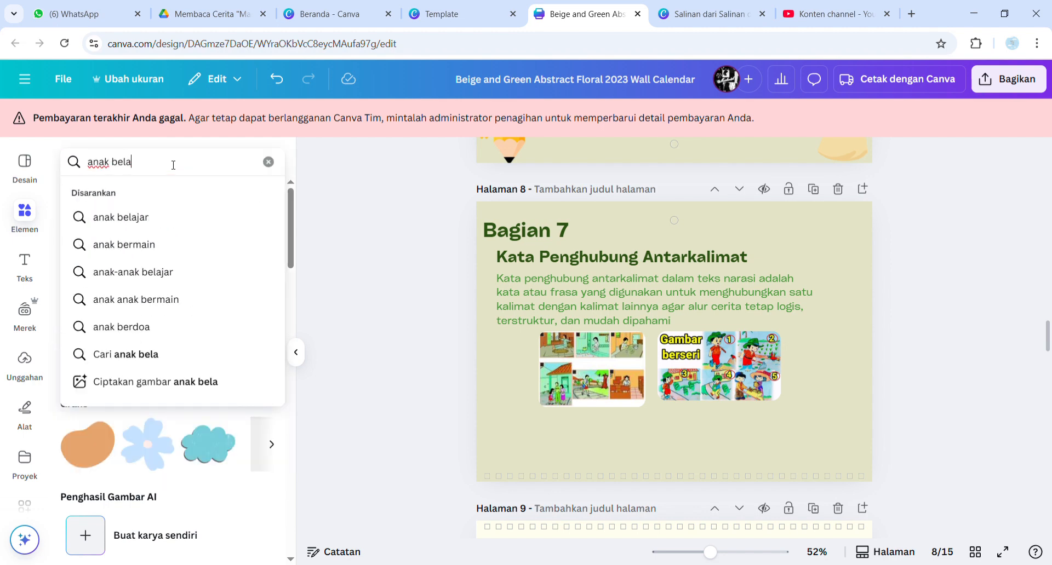
pyautogui.write('jar dengan')
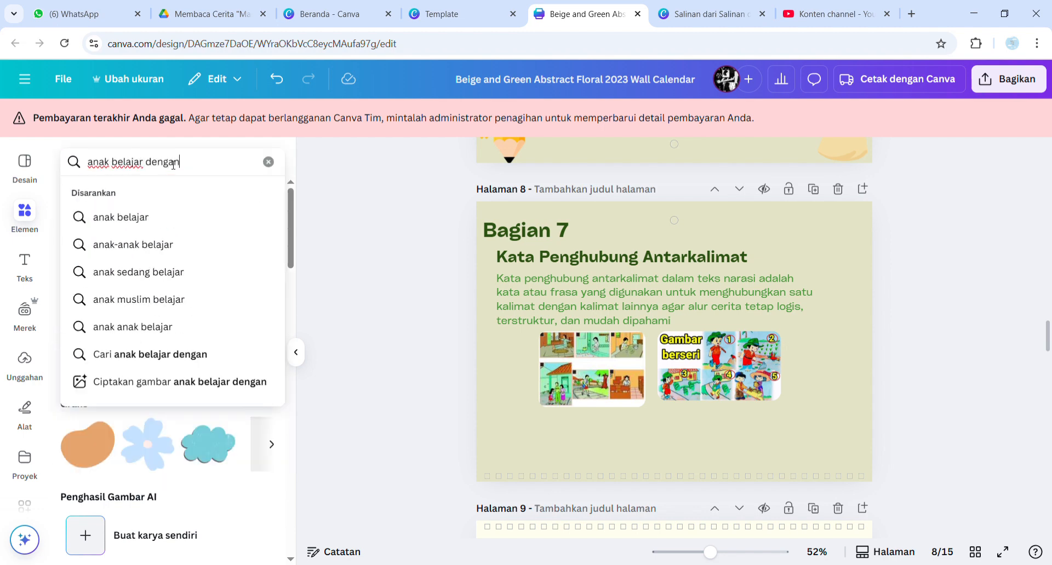
pyautogui.write(' ibu')
pyautogui.press('Return')
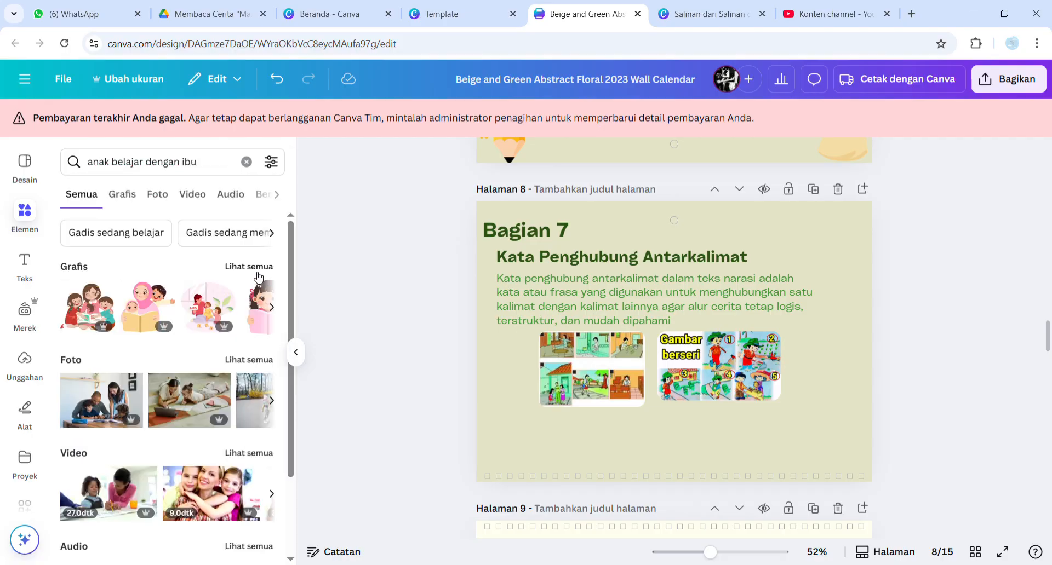
pyautogui.click(253, 273)
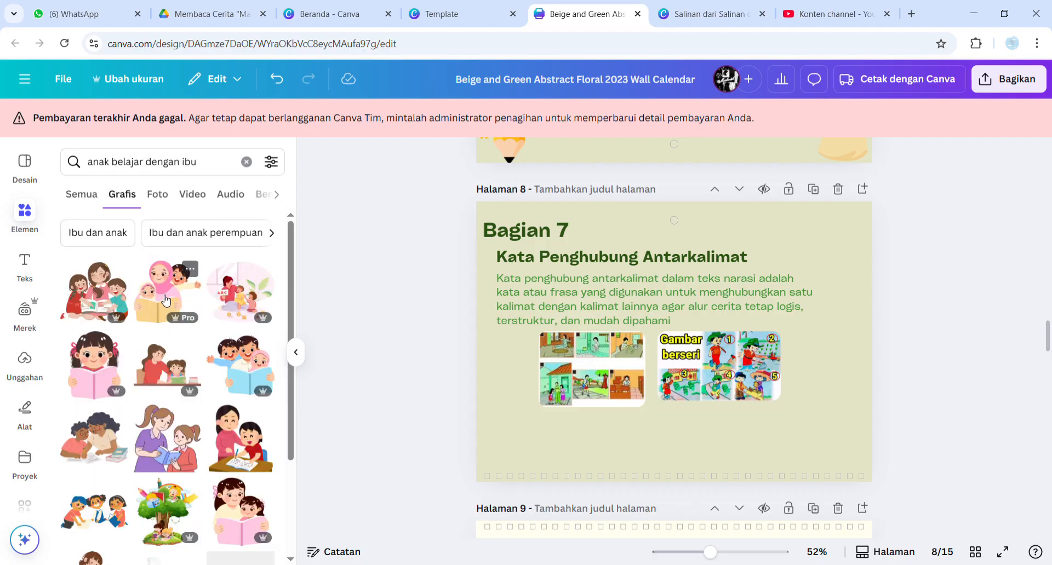
# - Add the graphic of a mother in a pink hijab reading with two children, shrink it and fit it into page 8's lower-right corner
pyautogui.click(166, 300)
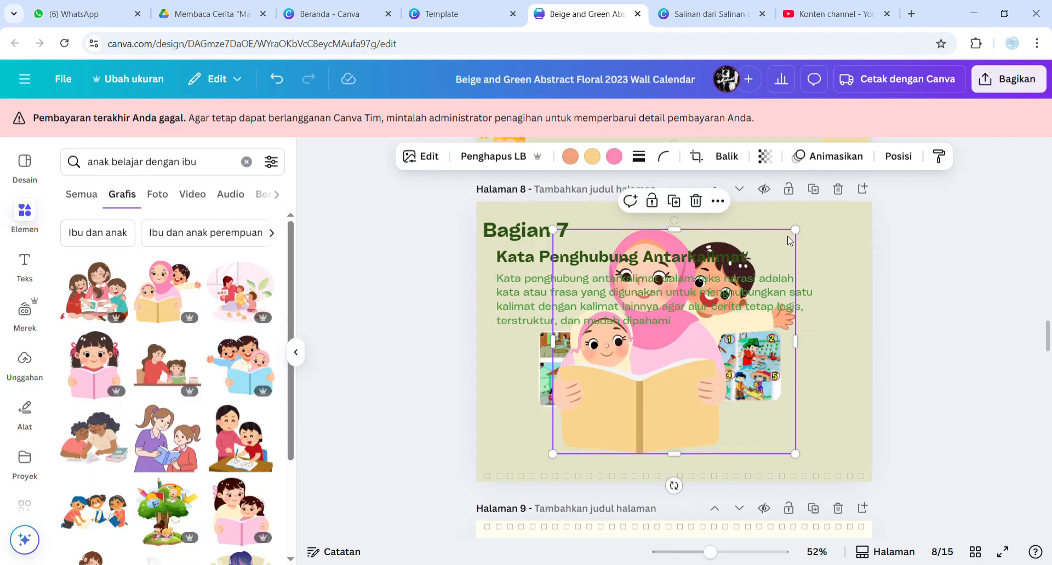
pyautogui.moveTo(799, 241); pyautogui.dragTo(850, 436)
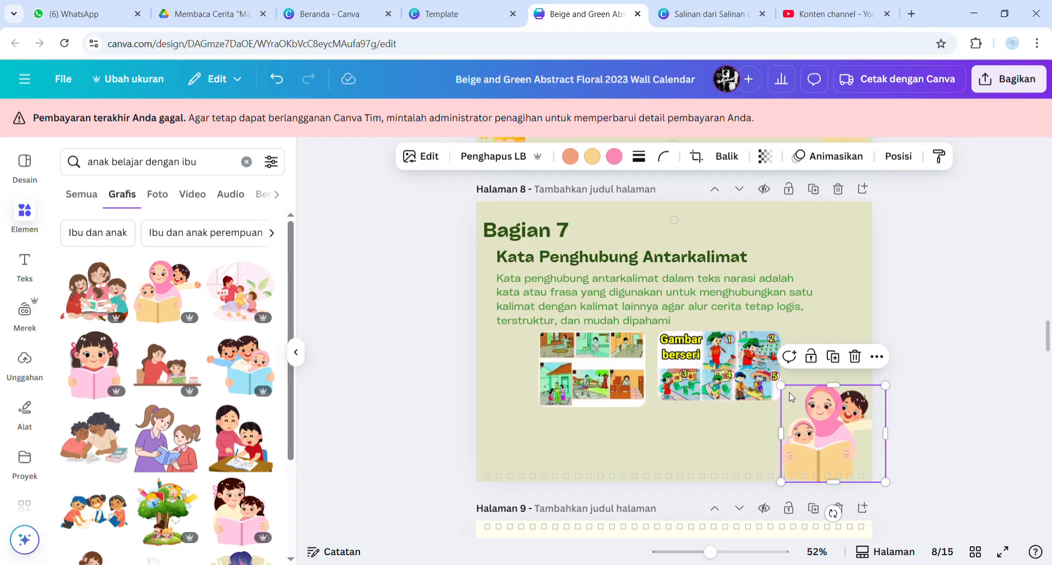
pyautogui.moveTo(787, 393); pyautogui.dragTo(794, 400)
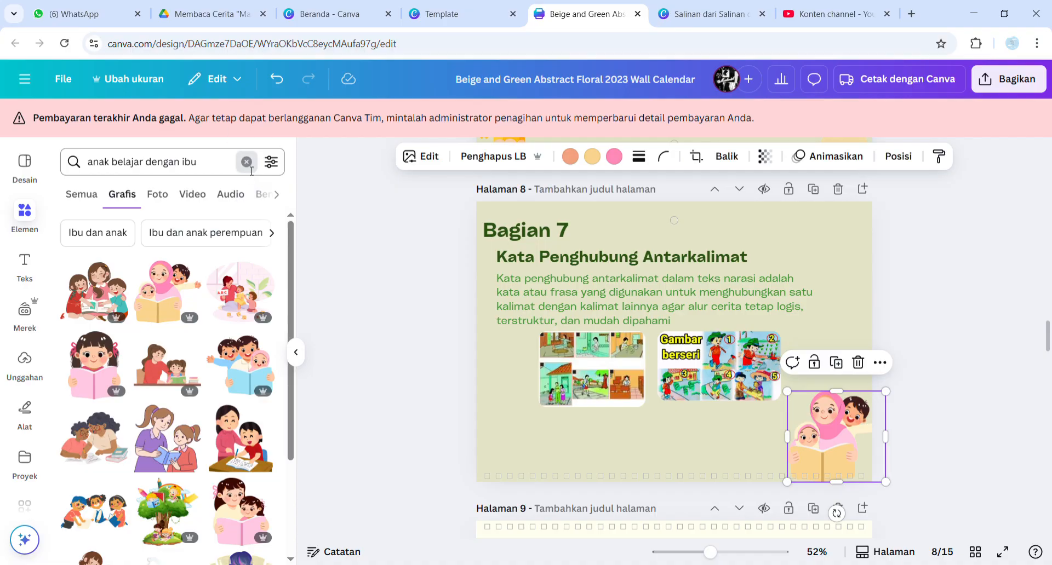
# - Search the elements for "siswa menyapa" and list all matching graphics
pyautogui.click(248, 164)
pyautogui.write('siswa menyap')
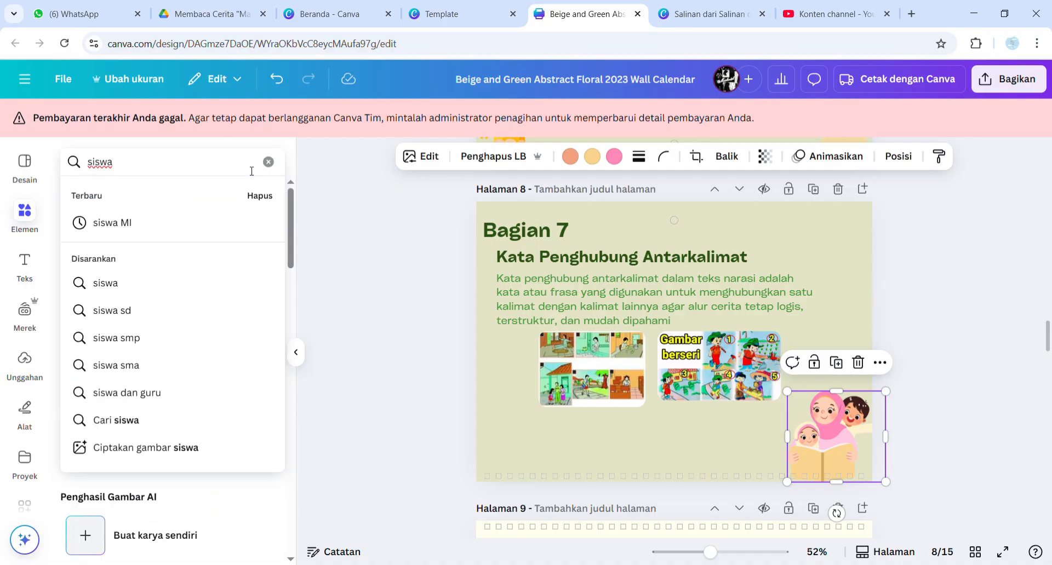
pyautogui.write('a')
pyautogui.press('Return')
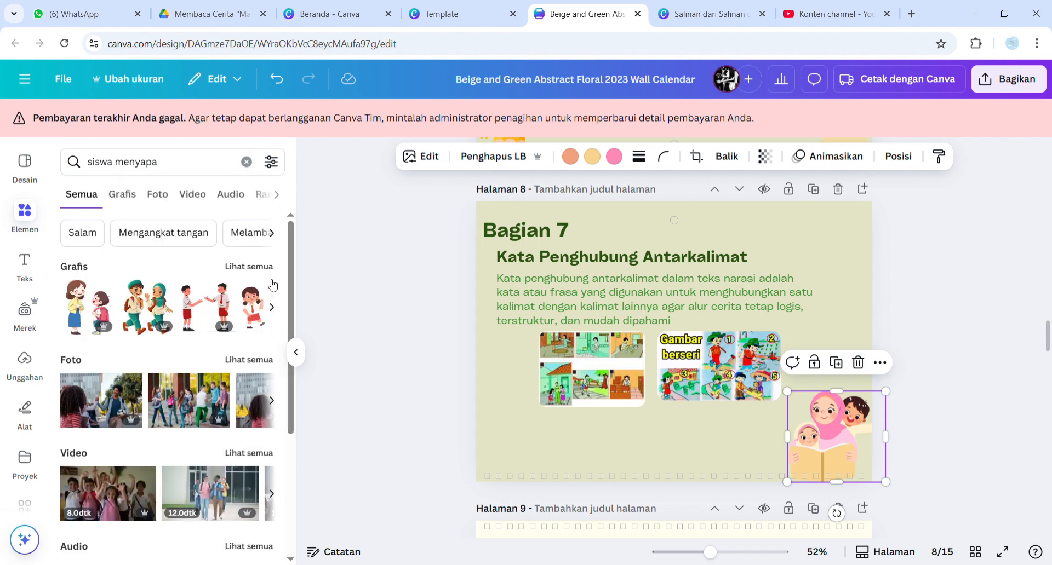
pyautogui.click(261, 277)
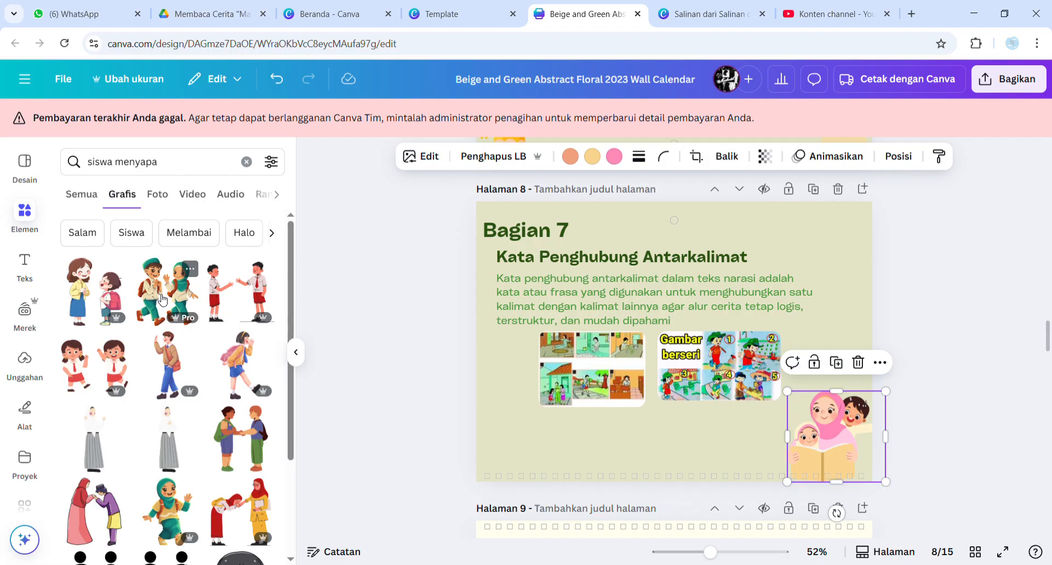
# - Add the graphic of two waving students in green, shrink it and fit it into page 8's lower-left corner below the six-panel picture
pyautogui.click(161, 299)
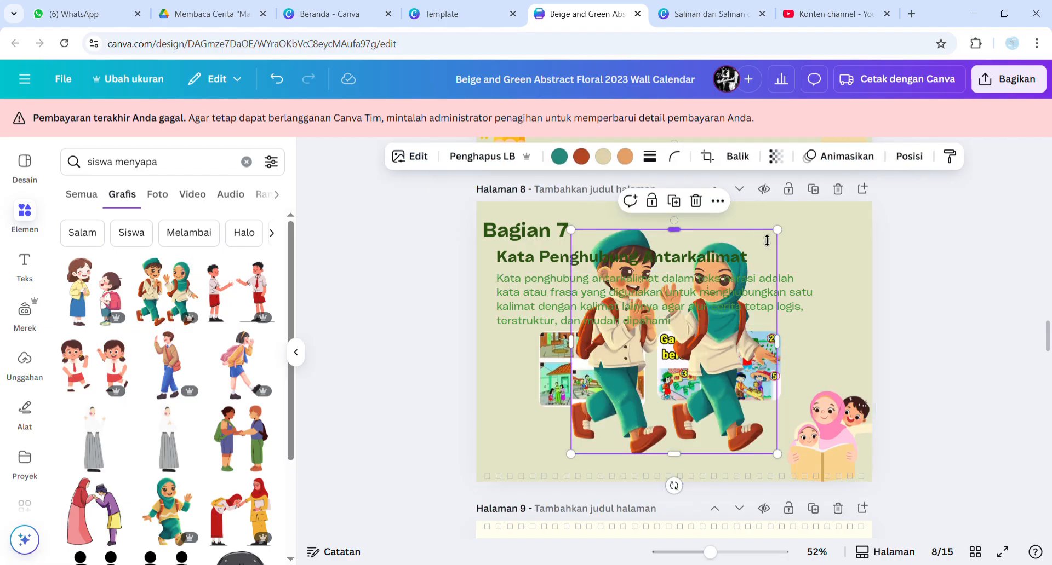
pyautogui.moveTo(779, 232); pyautogui.dragTo(667, 350)
pyautogui.moveTo(618, 392); pyautogui.dragTo(524, 421)
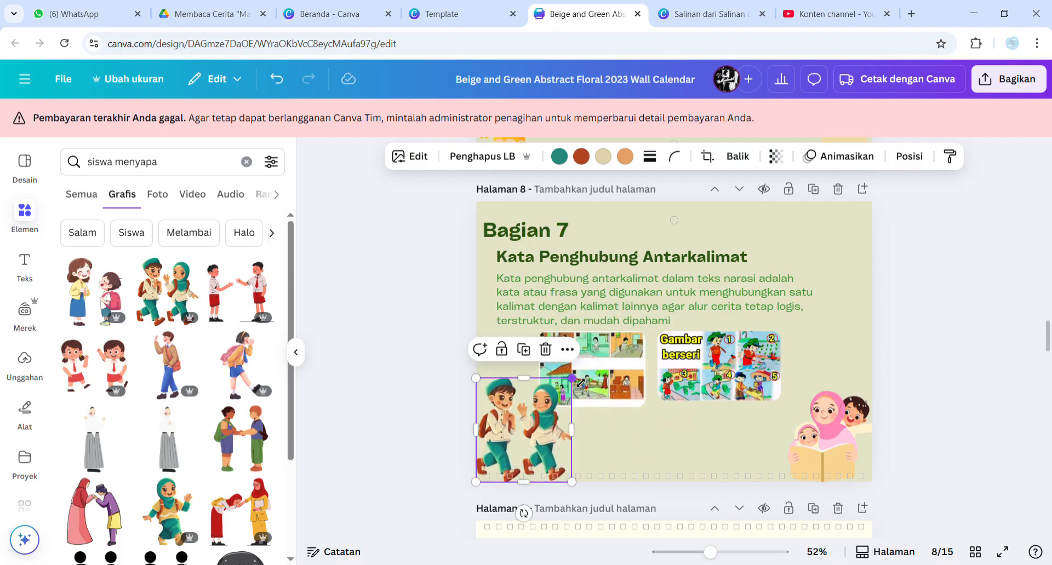
pyautogui.moveTo(579, 383); pyautogui.dragTo(553, 410)
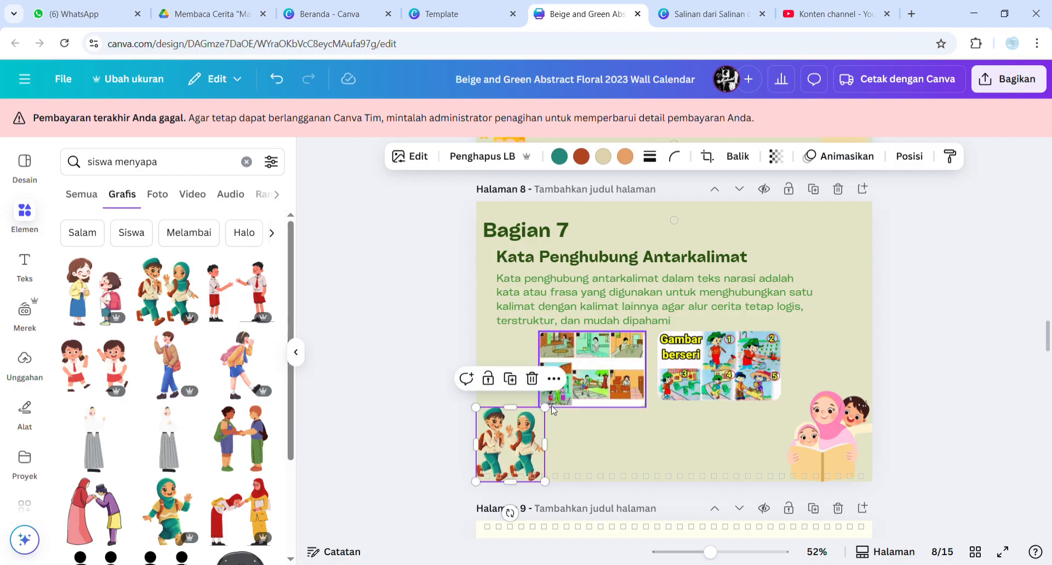
pyautogui.click(928, 288)
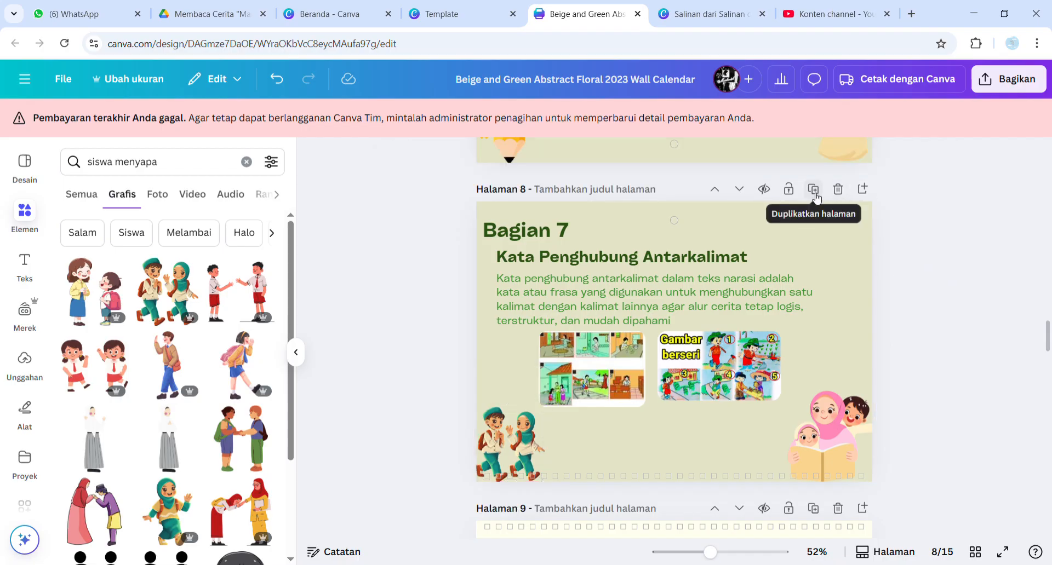
# - Duplicate page 8
pyautogui.click(813, 189)
pyautogui.scroll(-5, 759, 440)
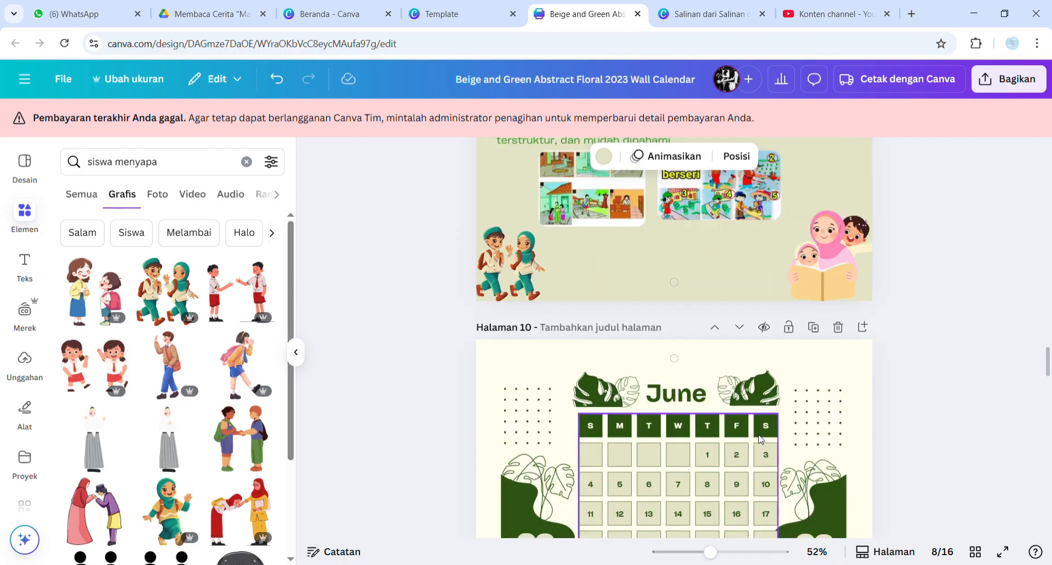
pyautogui.scroll(3, 797, 389)
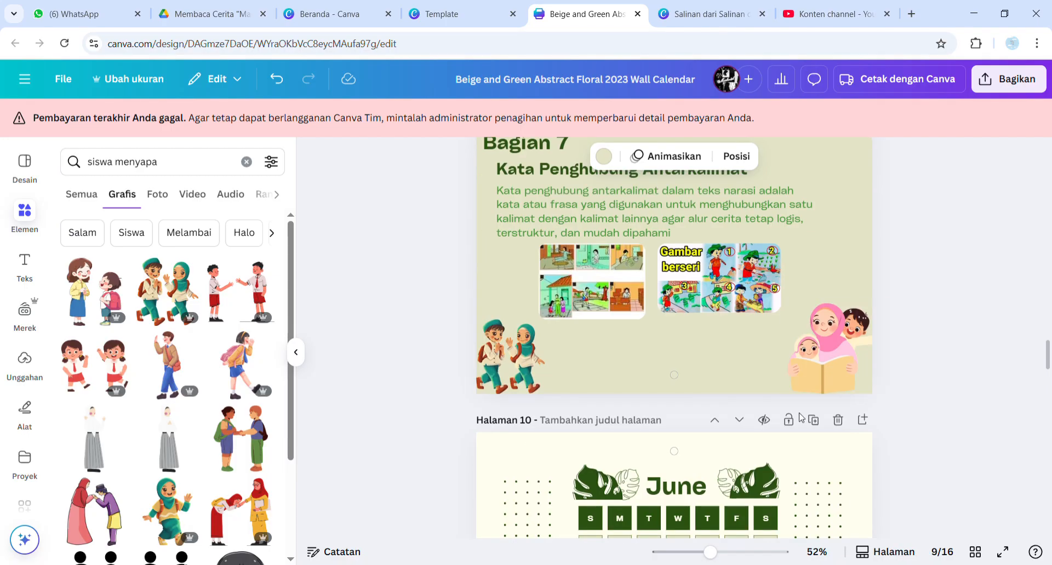
pyautogui.scroll(2, 679, 241)
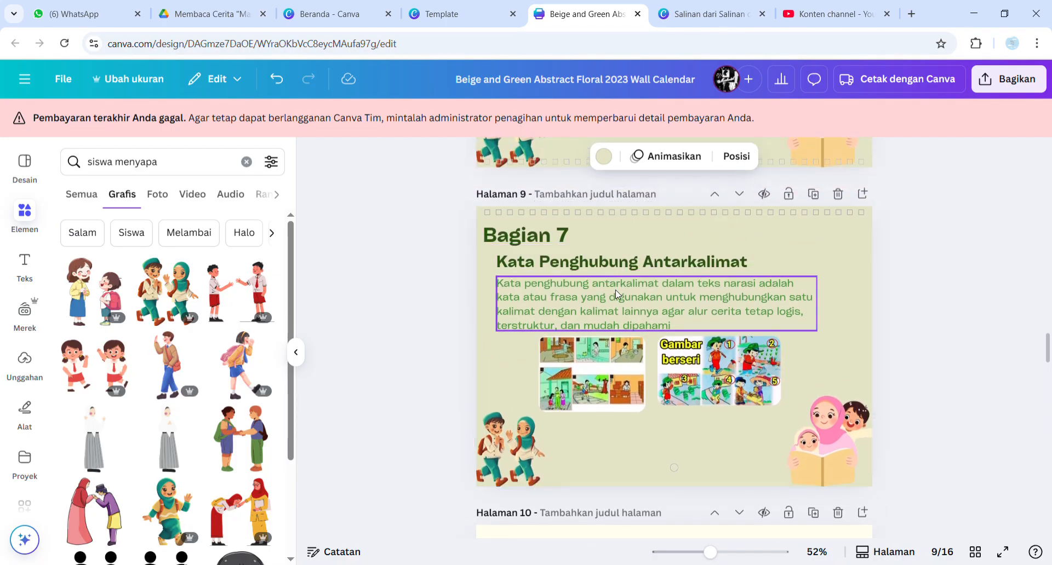
# - Delete both picture series, the two students and the reading mother graphic from the duplicated page 9
pyautogui.click(611, 377)
pyautogui.press('Delete')
pyautogui.click(728, 385)
pyautogui.press('Delete')
pyautogui.click(524, 447)
pyautogui.press('Delete')
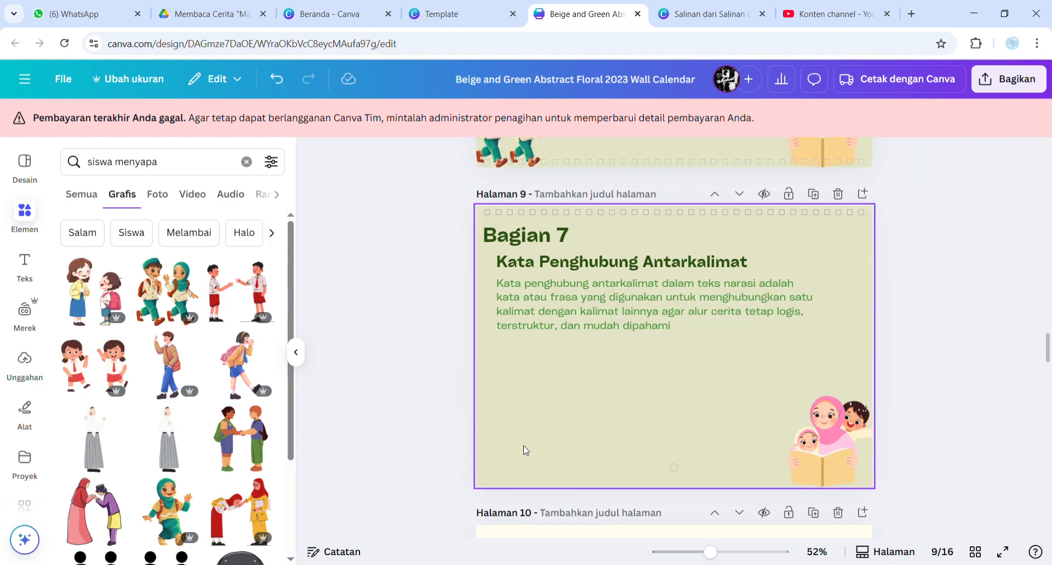
pyautogui.click(825, 424)
pyautogui.press('Delete')
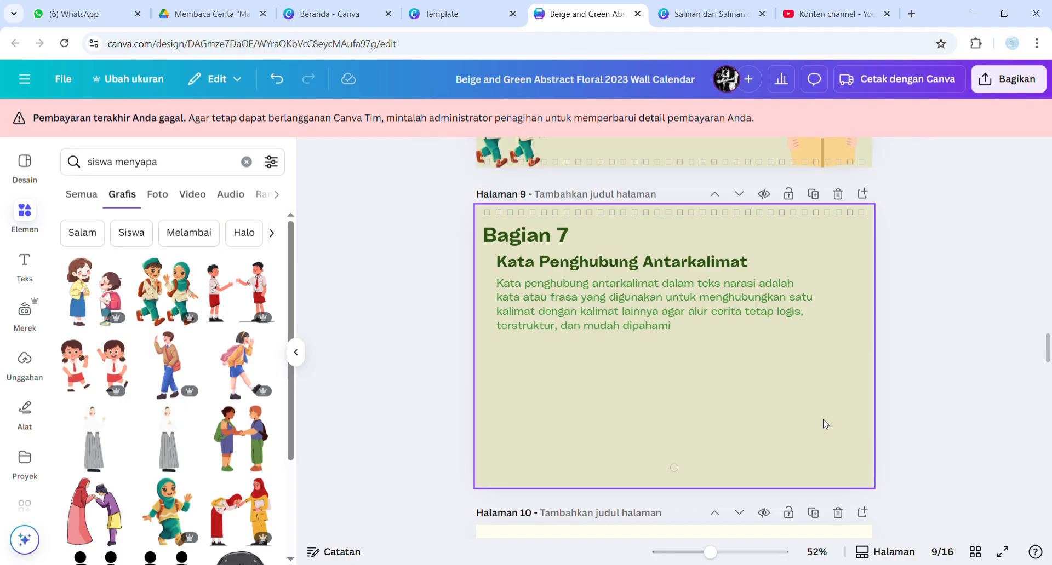
# - Change the heading on page 9 to "Bagian 8"
pyautogui.click(633, 269)
pyautogui.click(567, 236)
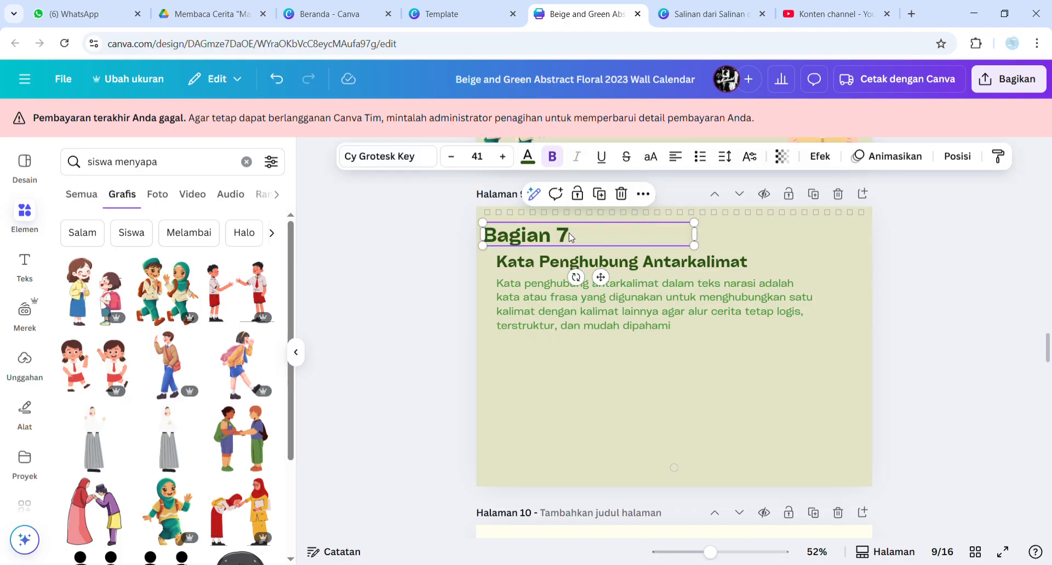
pyautogui.doubleClick(575, 237)
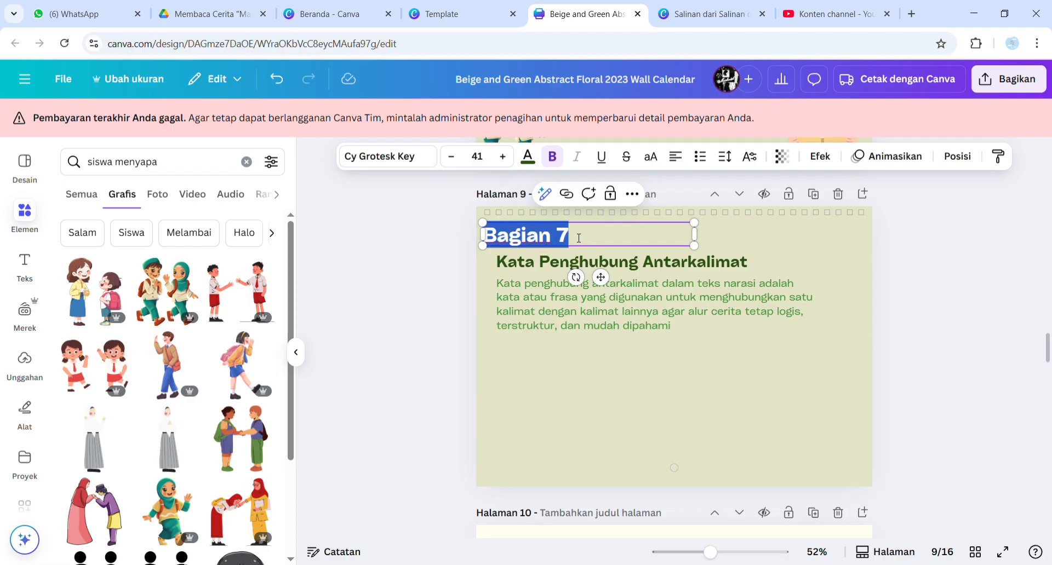
pyautogui.press('End')
pyautogui.press('BackSpace')
pyautogui.write('8')
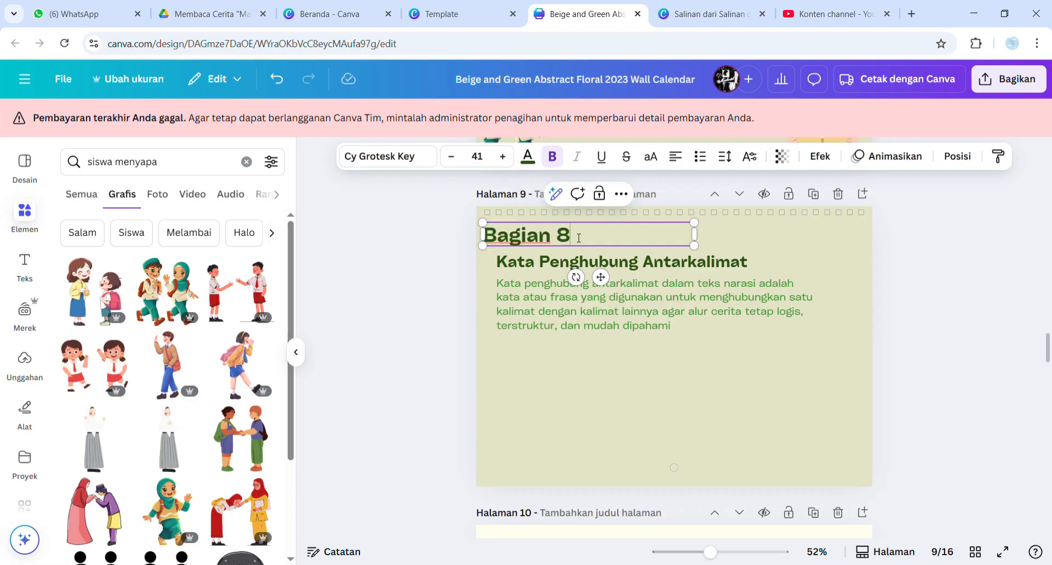
# - Change the page 9 subtitle to "Contoh Kata Penghubung Antarkalimat"
pyautogui.click(610, 266)
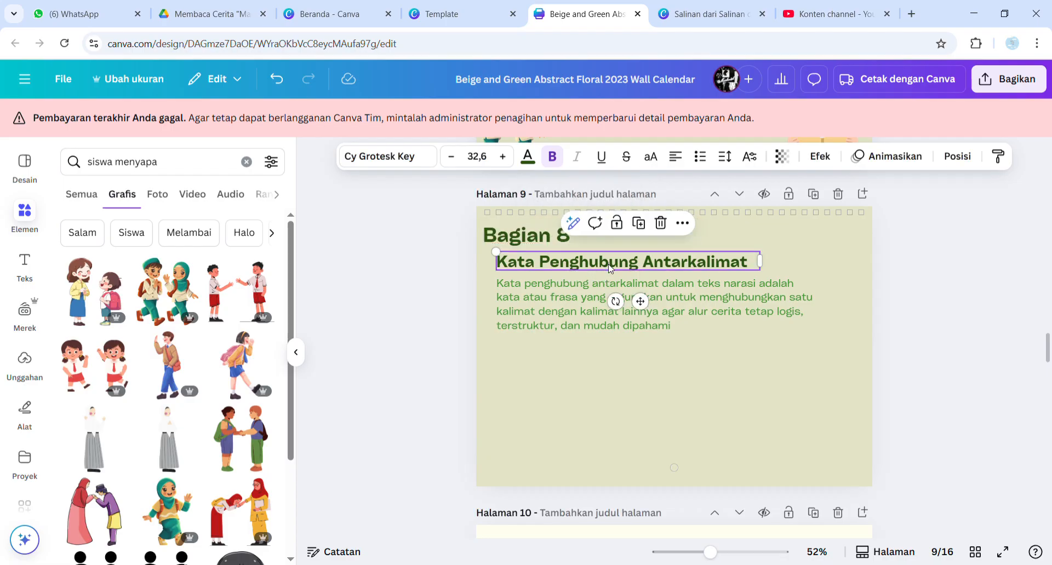
pyautogui.doubleClick(506, 266)
pyautogui.click(505, 266)
pyautogui.write('Go')
pyautogui.write('ntoh')
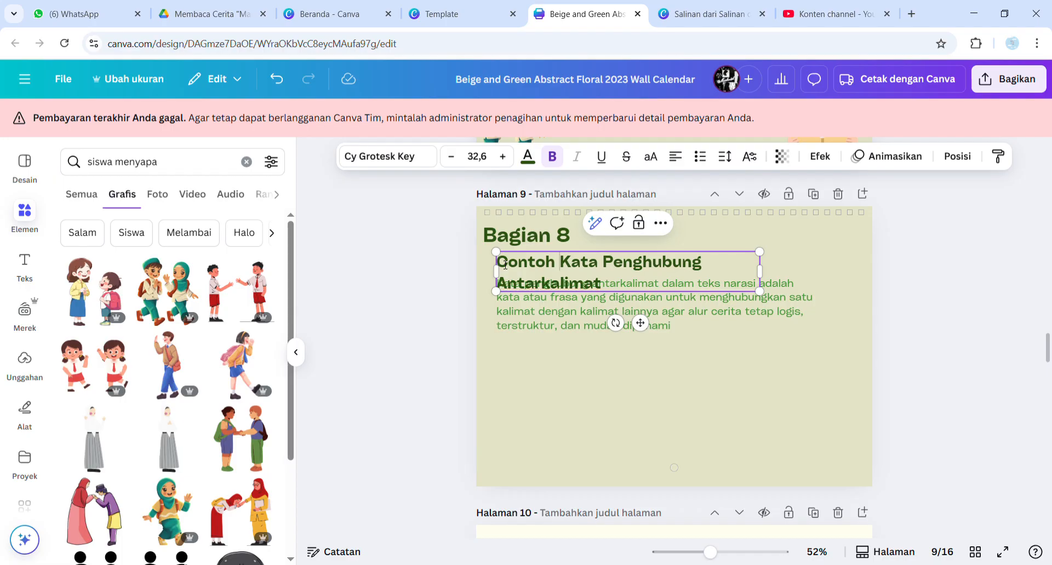
# - Reduce the subtitle's font size until it fits on one line
pyautogui.click(452, 157)
pyautogui.click(452, 158)
pyautogui.click(452, 158)
pyautogui.click(451, 158)
pyautogui.click(452, 157)
# - Replace page 9's definition with the numbered list of connector types and examples: urutan waktu, sebab akibat, perbandingan, penambahan and pertentangan
pyautogui.click(772, 299)
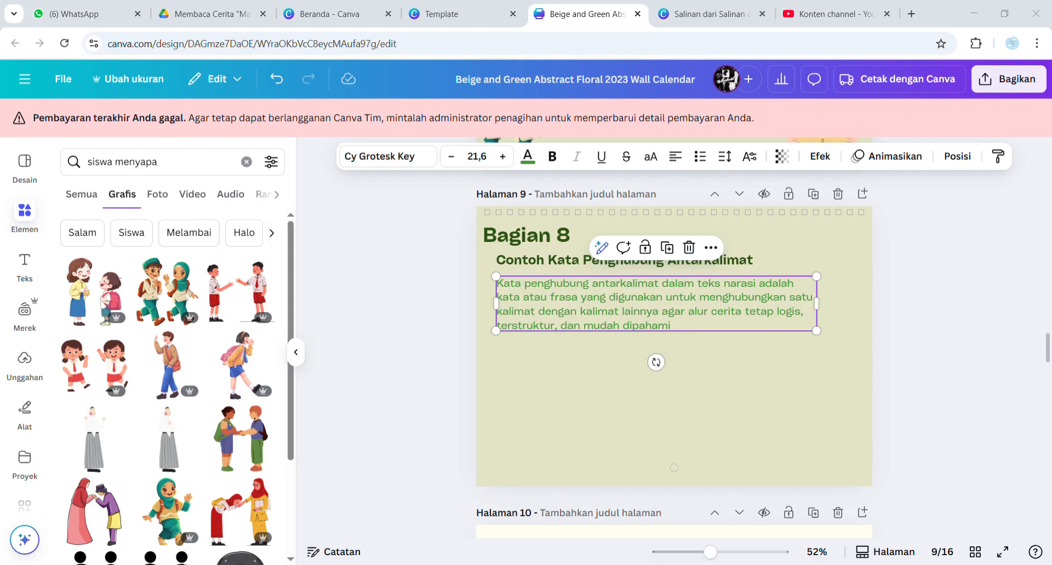
pyautogui.doubleClick(612, 305)
pyautogui.write('1.\tmenunjukkan urutan waktu: kemudian, lalu, setelah itu, sesudah, sebelum, akhirnya 2.\tmenunjukkan sebab akibat: karena, sebab, sehingga, akibatnya 3.\tmenunjukkan perbandingan: tetapi, namun, sedangkan 4.\tmenunjukkan penambahan: dan, serta, selain itu 5.\tmenunjukkan pertentangan: tetapi, namun, akan tetapi')
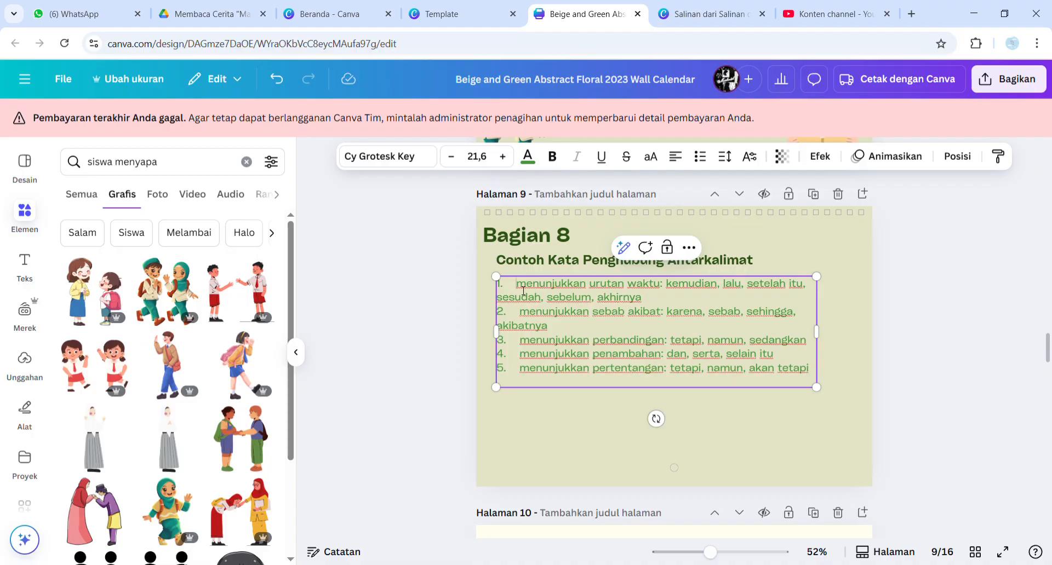
# - Remove the numbers 1 to 5 and their gaps from the start of the list lines
pyautogui.press('BackSpace')
pyautogui.press('BackSpace')
pyautogui.press('BackSpace')
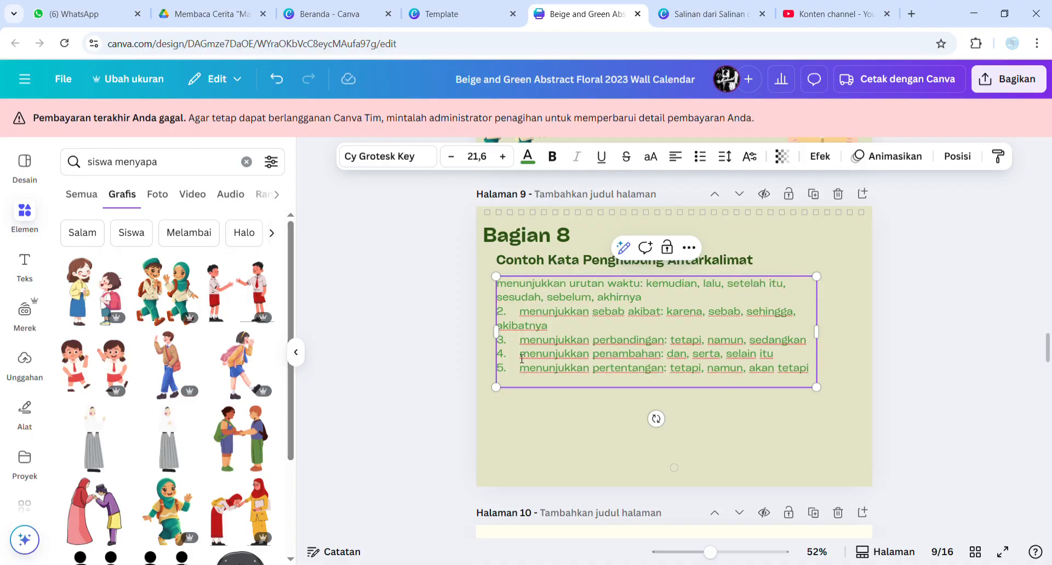
pyautogui.press('BackSpace')
pyautogui.press('BackSpace')
pyautogui.press('BackSpace')
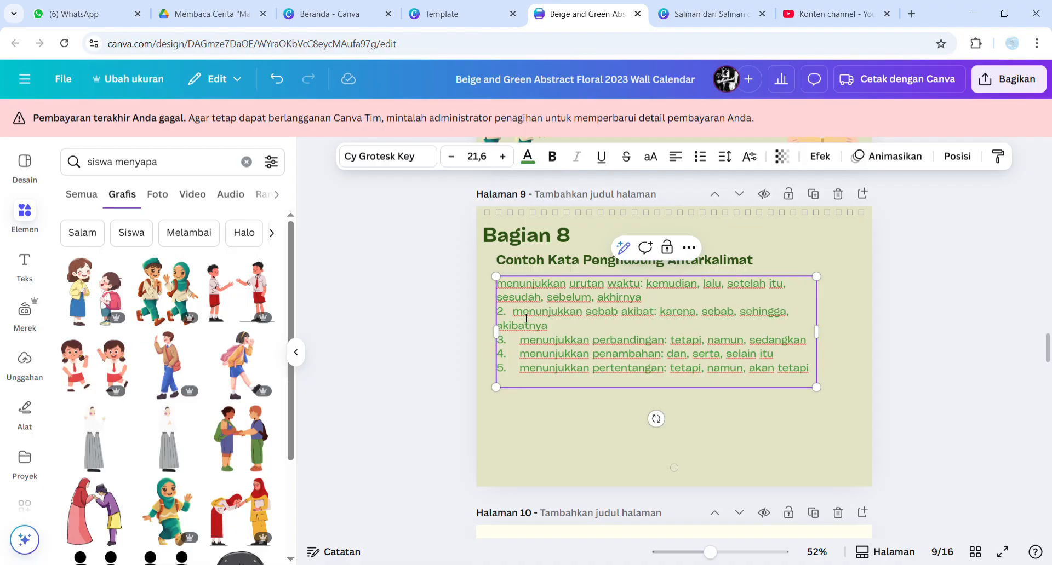
pyautogui.click(522, 344)
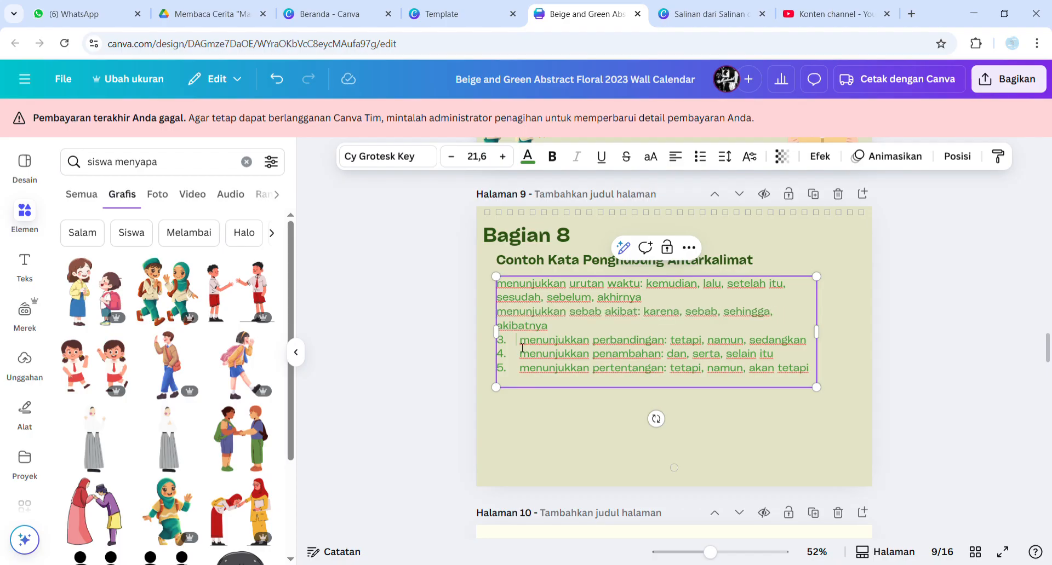
pyautogui.press('BackSpace')
pyautogui.press('BackSpace')
pyautogui.press('BackSpace')
pyautogui.click(522, 353)
pyautogui.press('BackSpace')
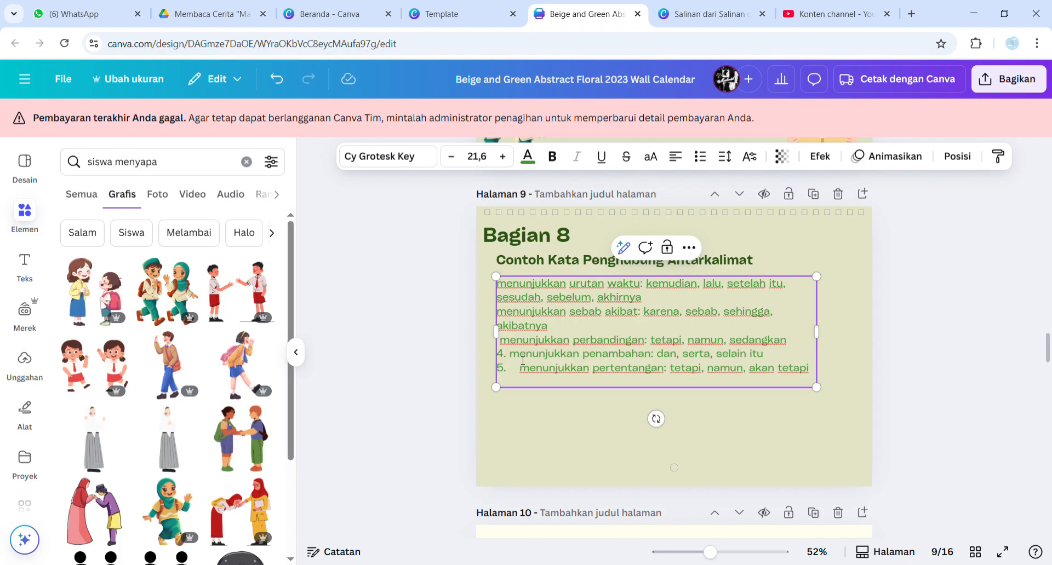
pyautogui.press('BackSpace')
pyautogui.press('BackSpace')
pyautogui.press('BackSpace')
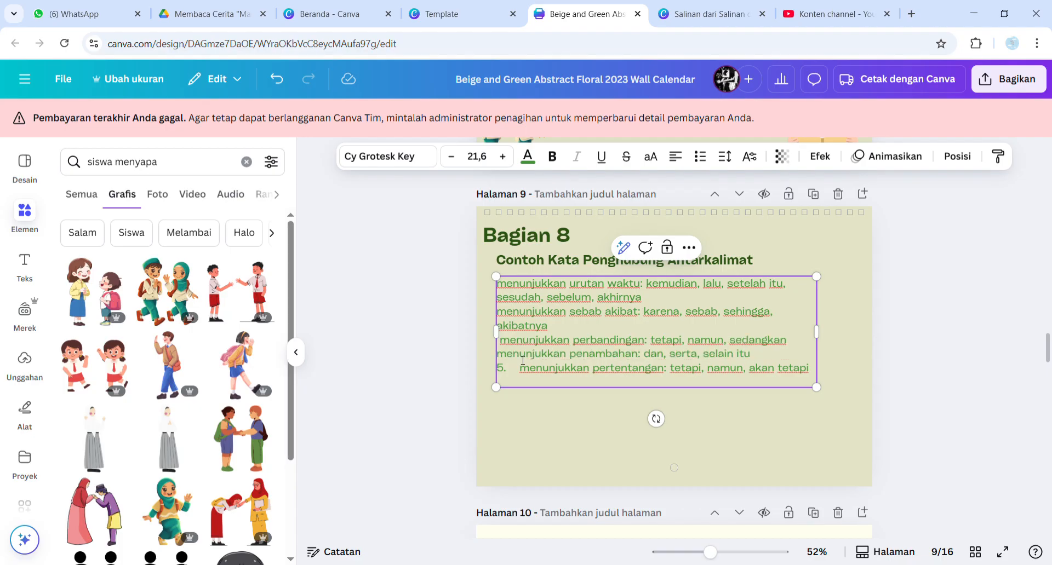
pyautogui.press('BackSpace')
pyautogui.press('BackSpace')
pyautogui.press('BackSpace')
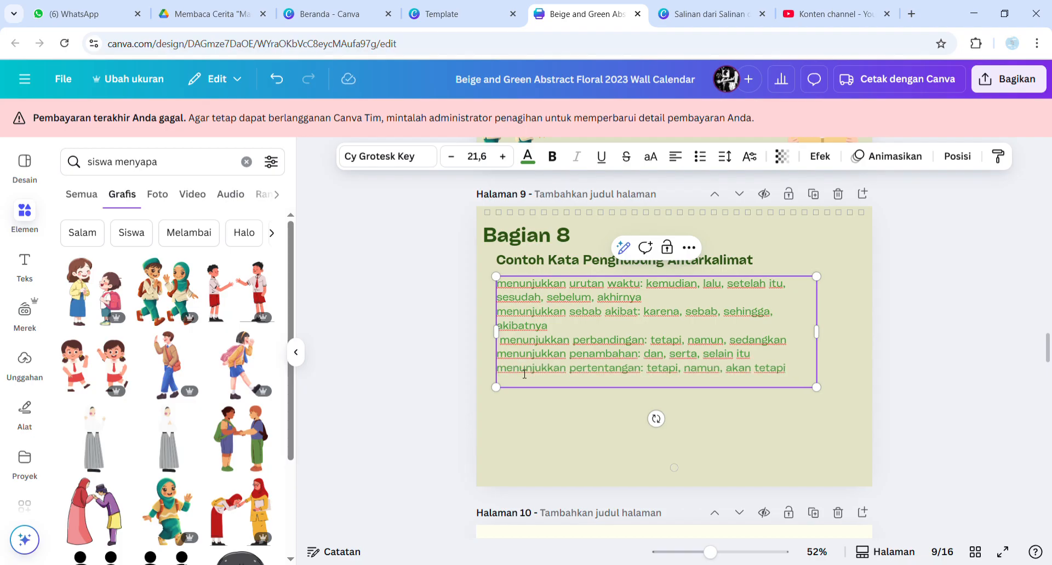
# - Format all the connector lines on page 9 as a bulleted list
pyautogui.hotkey('ctrl', 'a')
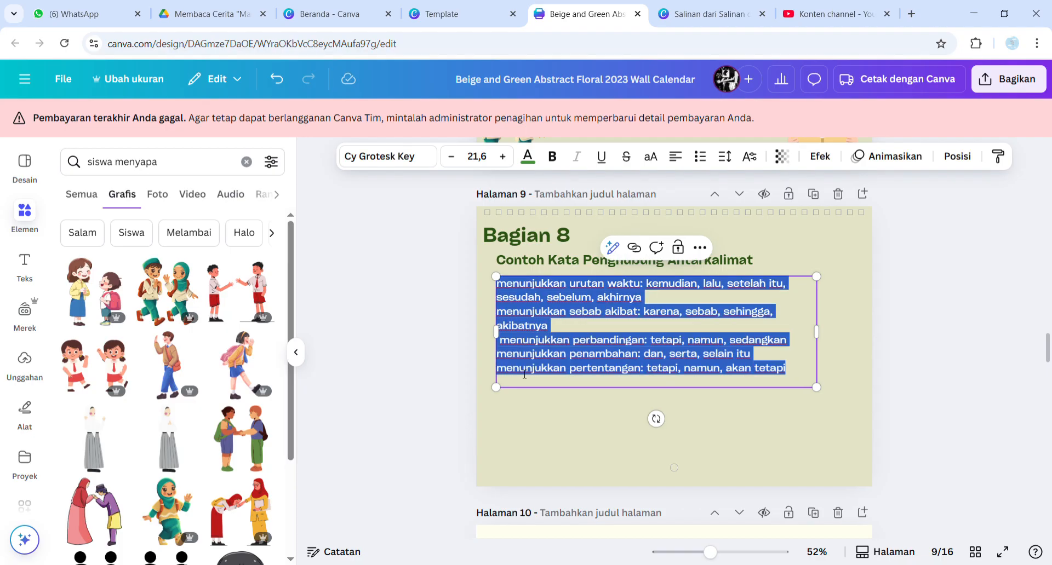
pyautogui.click(700, 157)
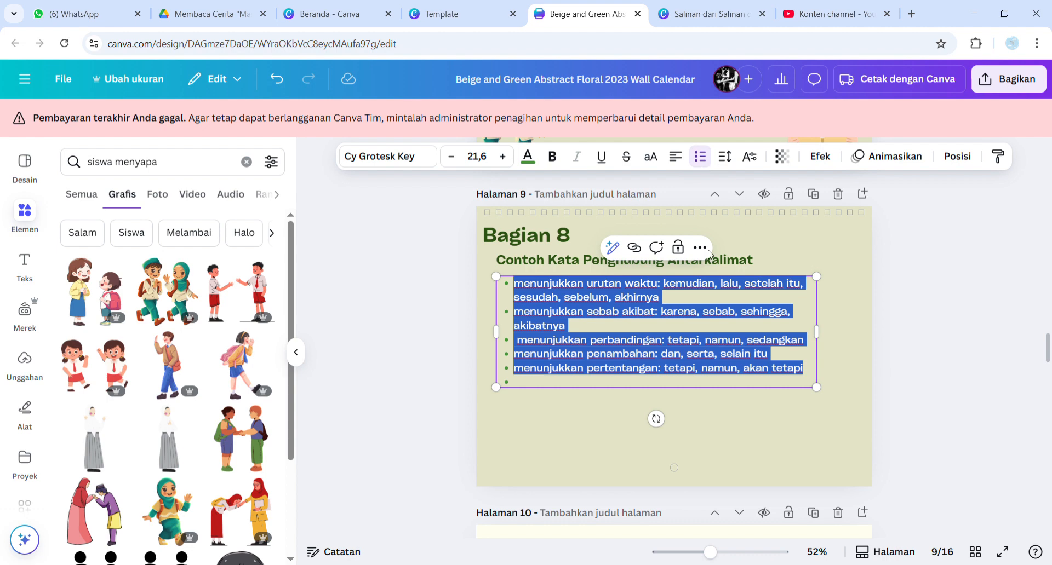
pyautogui.click(700, 387)
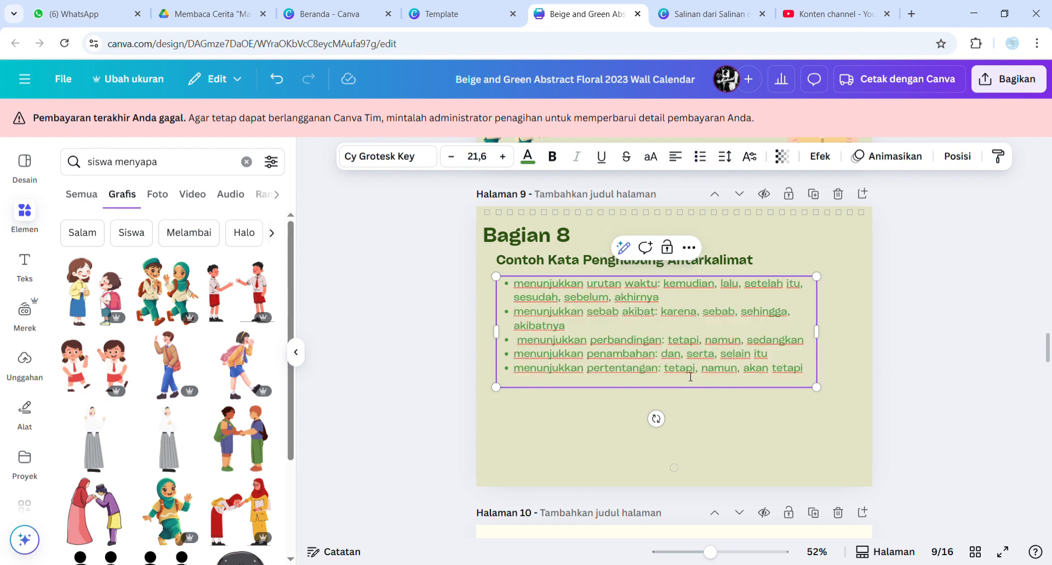